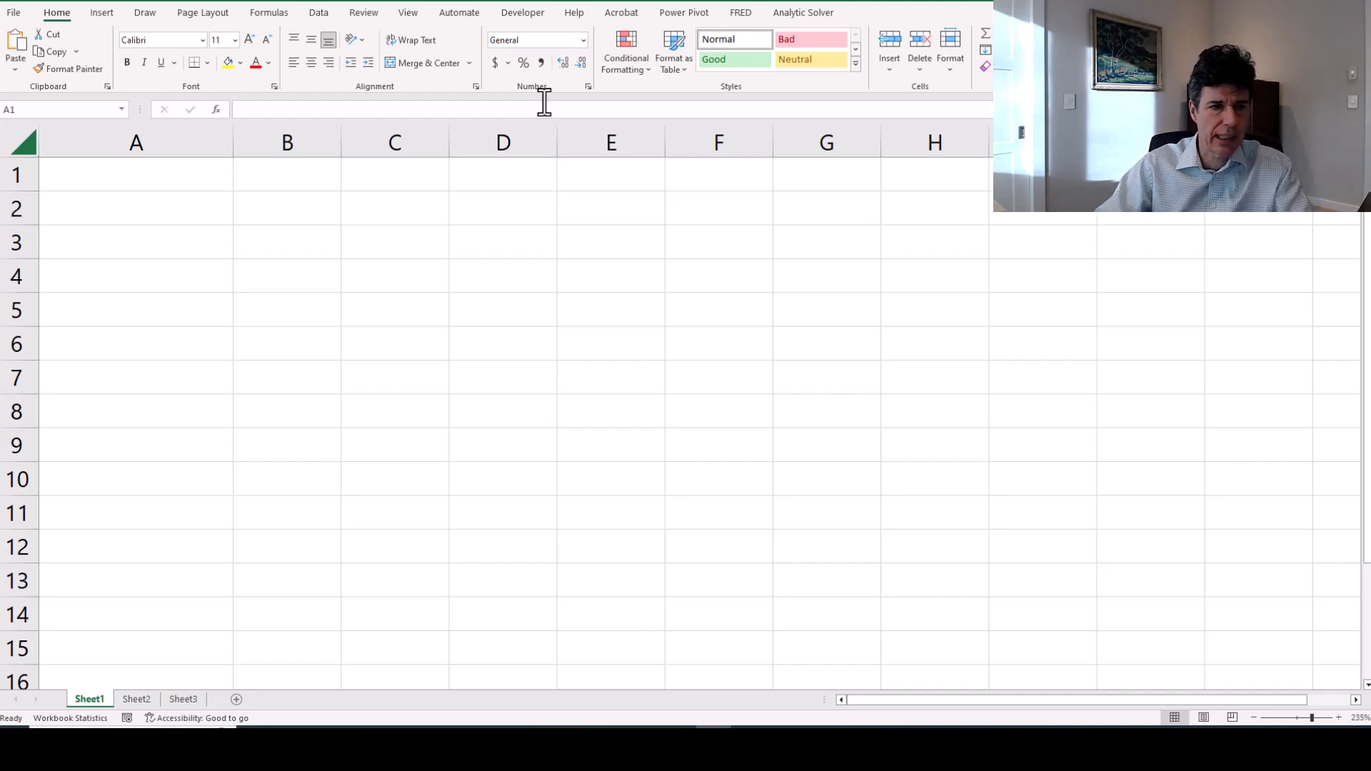
pyautogui.click(178, 180)
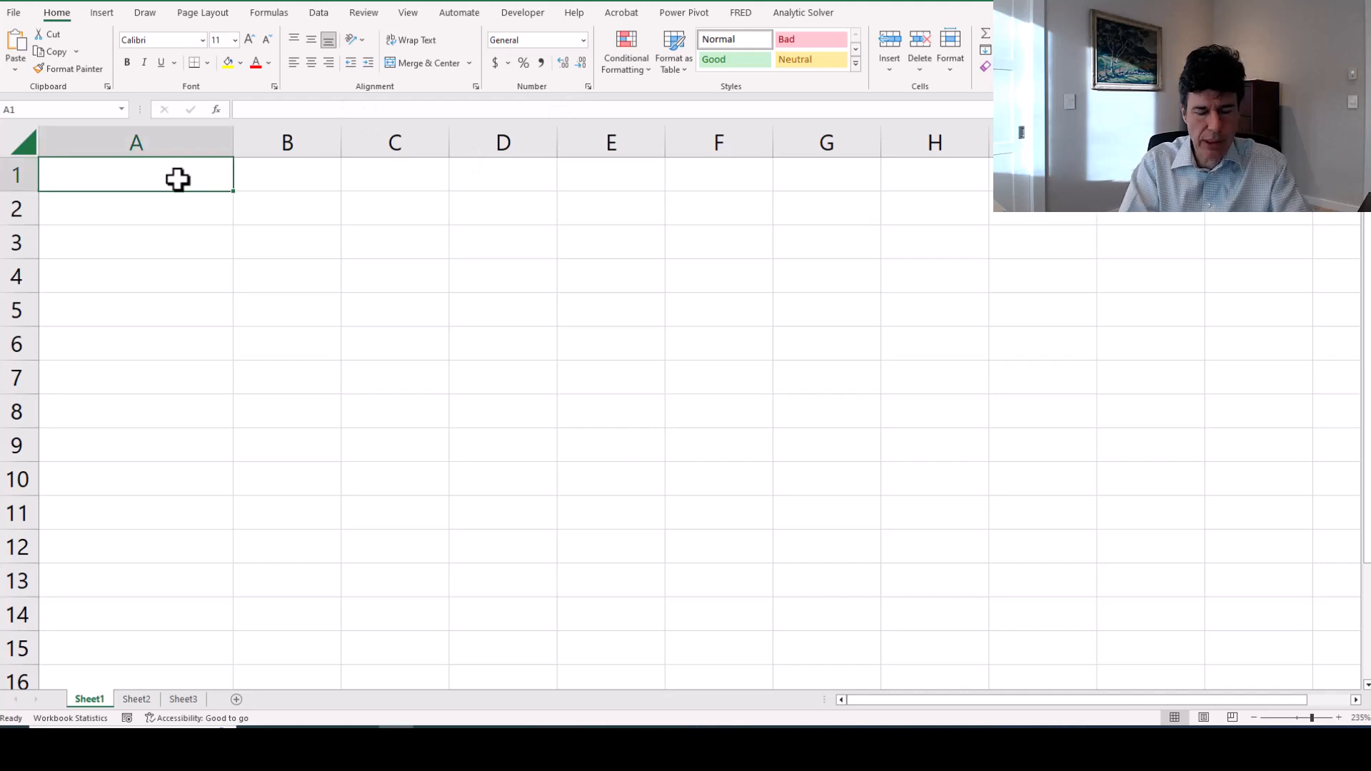
pyautogui.write('Notioanl')
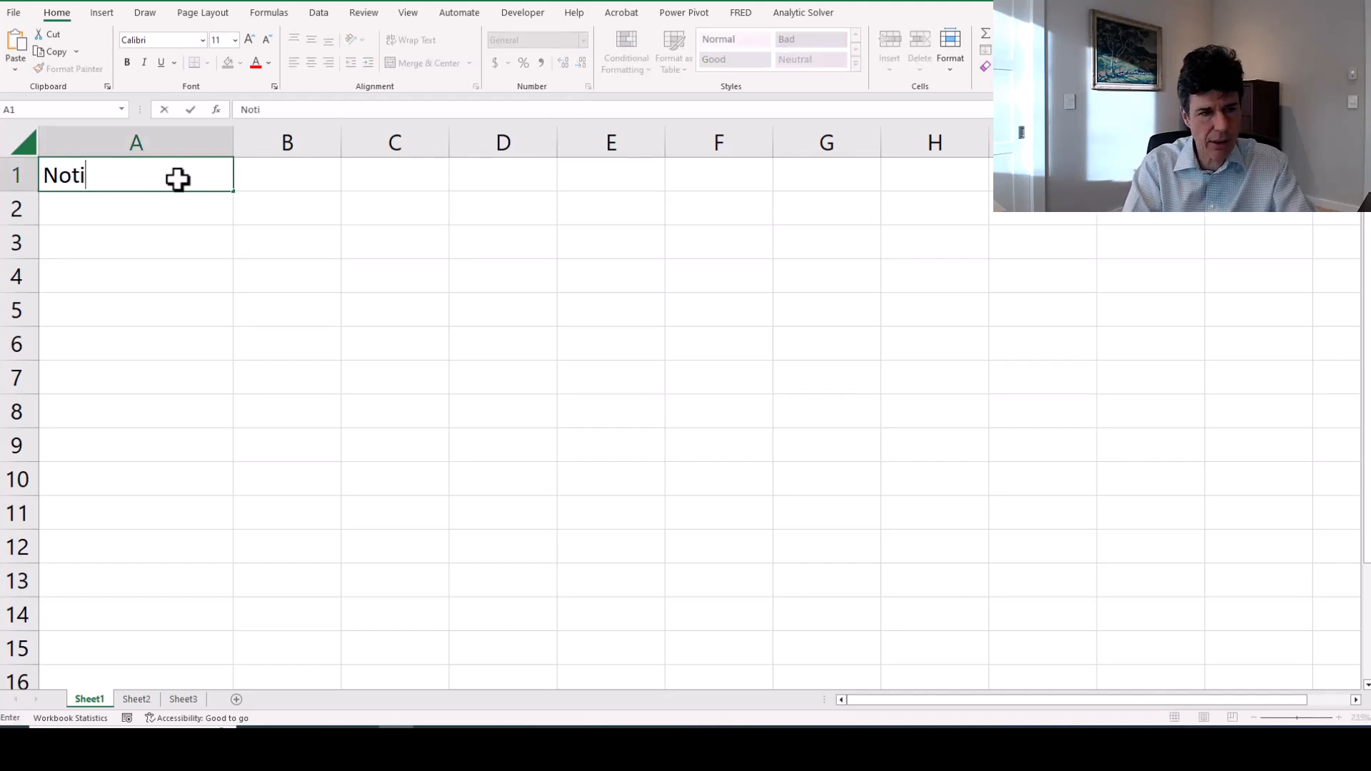
pyautogui.press('BackSpace')
pyautogui.press('BackSpace')
pyautogui.press('BackSpace')
pyautogui.press('BackSpace')
pyautogui.write('onal')
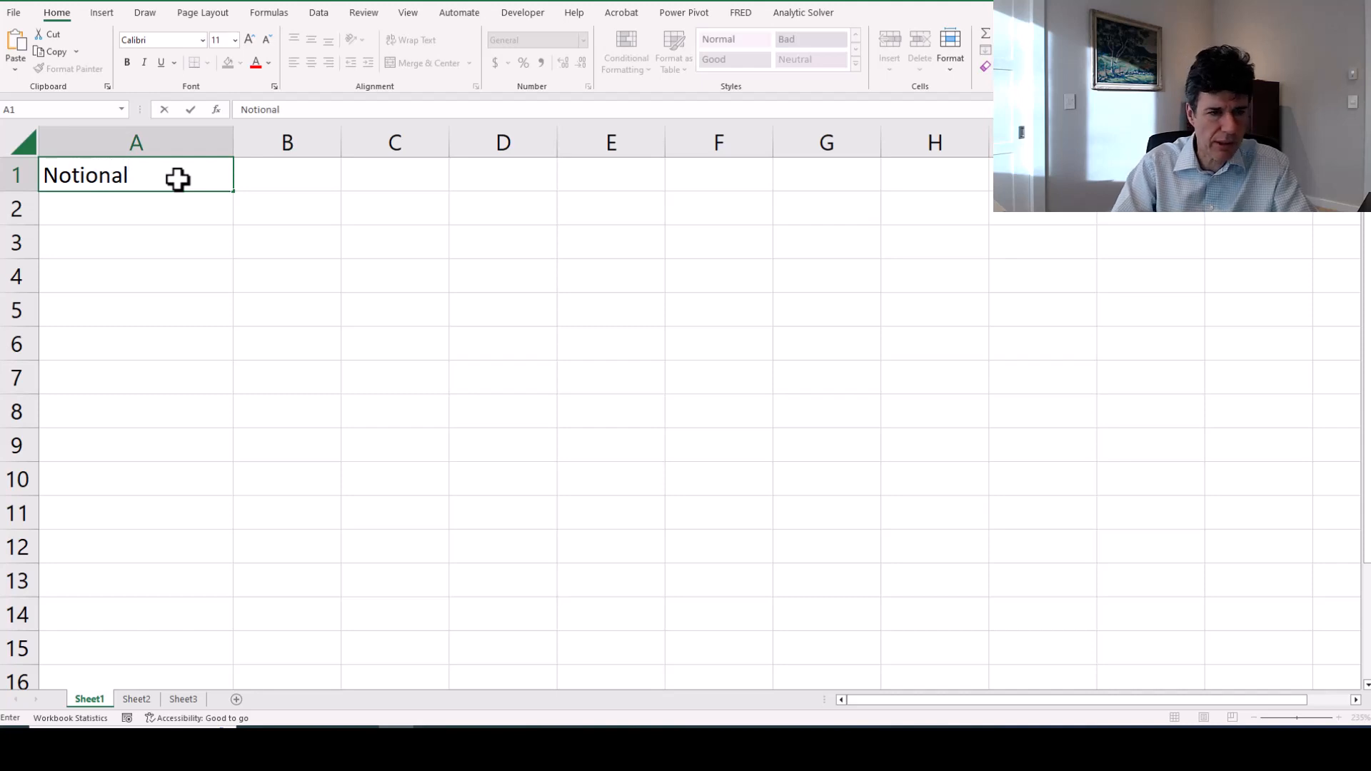
pyautogui.press('Escape')
# Enter the labels Principal, Coupon Rate and Maturity in A1:A3, and Yield in A5.
pyautogui.write('Prin')
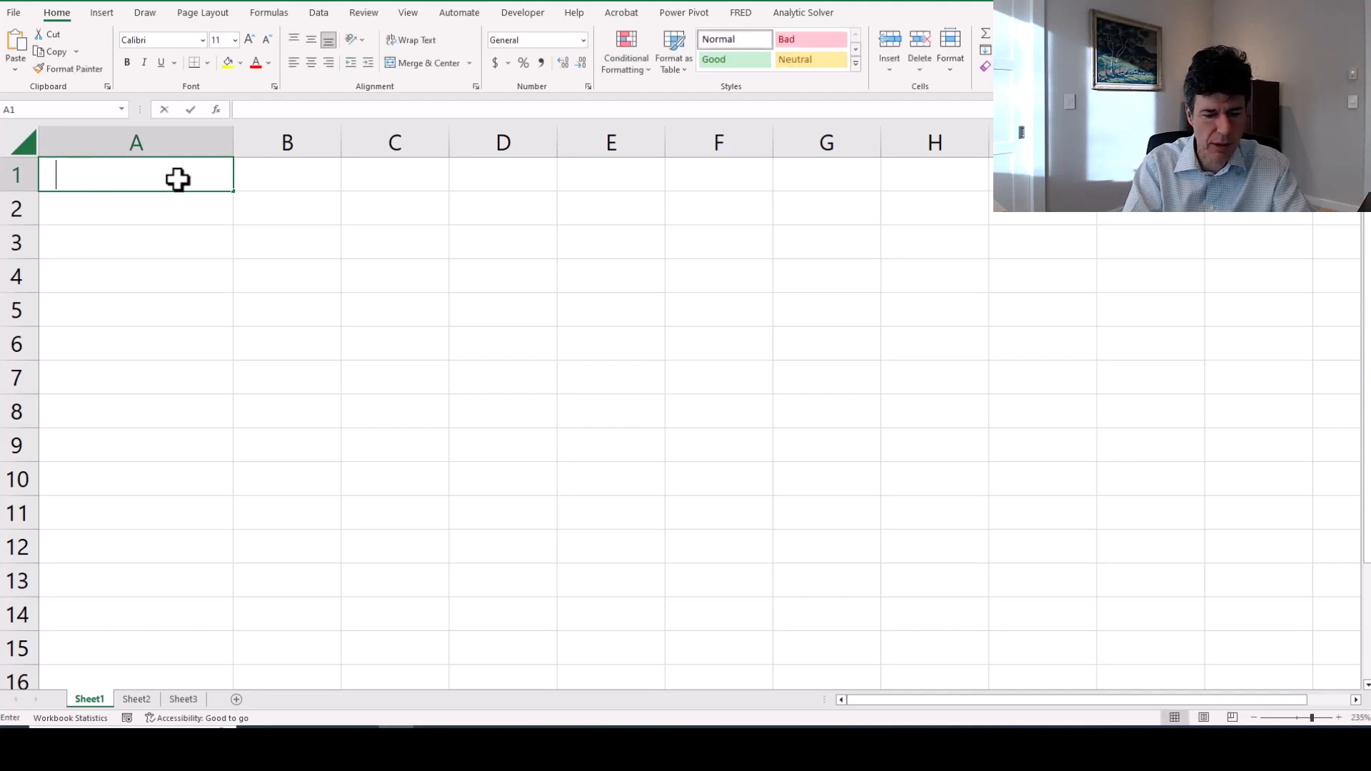
pyautogui.write('cipal')
pyautogui.press('Return')
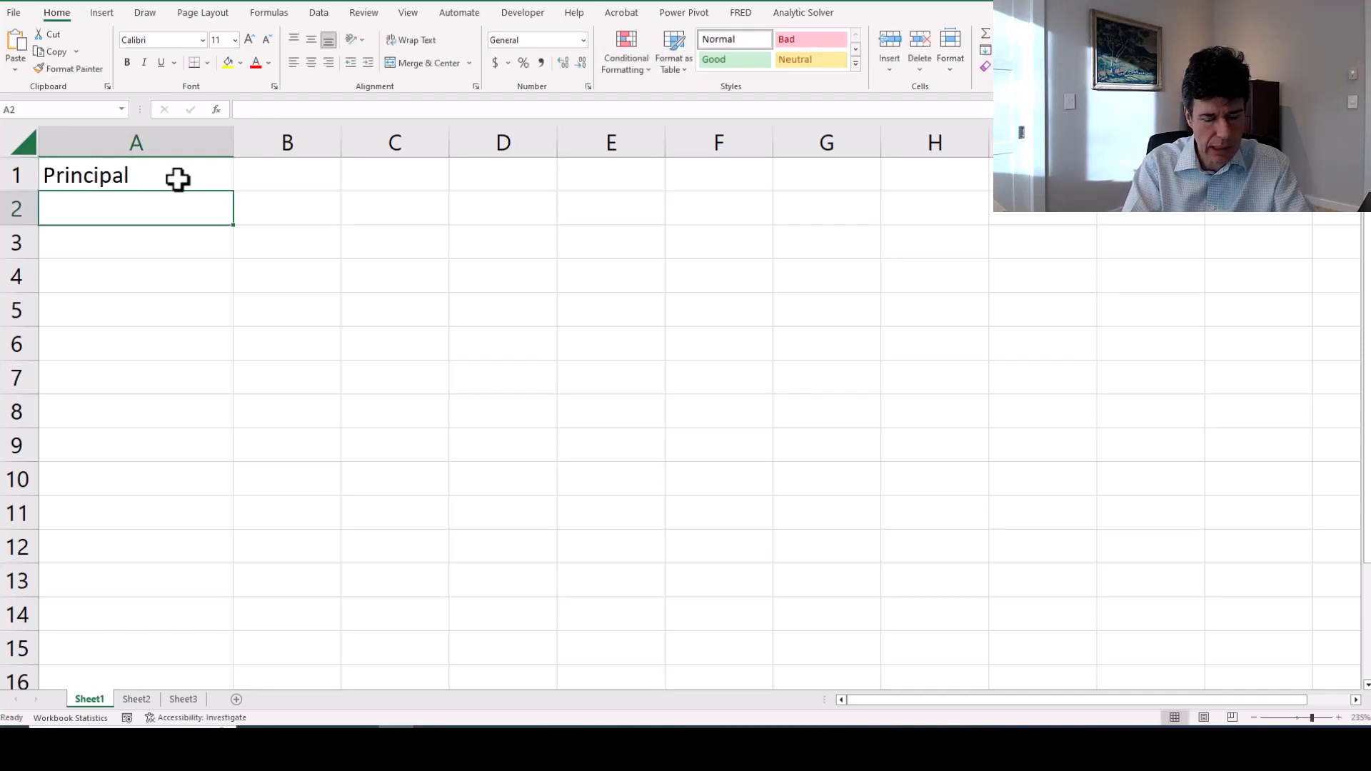
pyautogui.write('Couo')
pyautogui.press('BackSpace')
pyautogui.write('p')
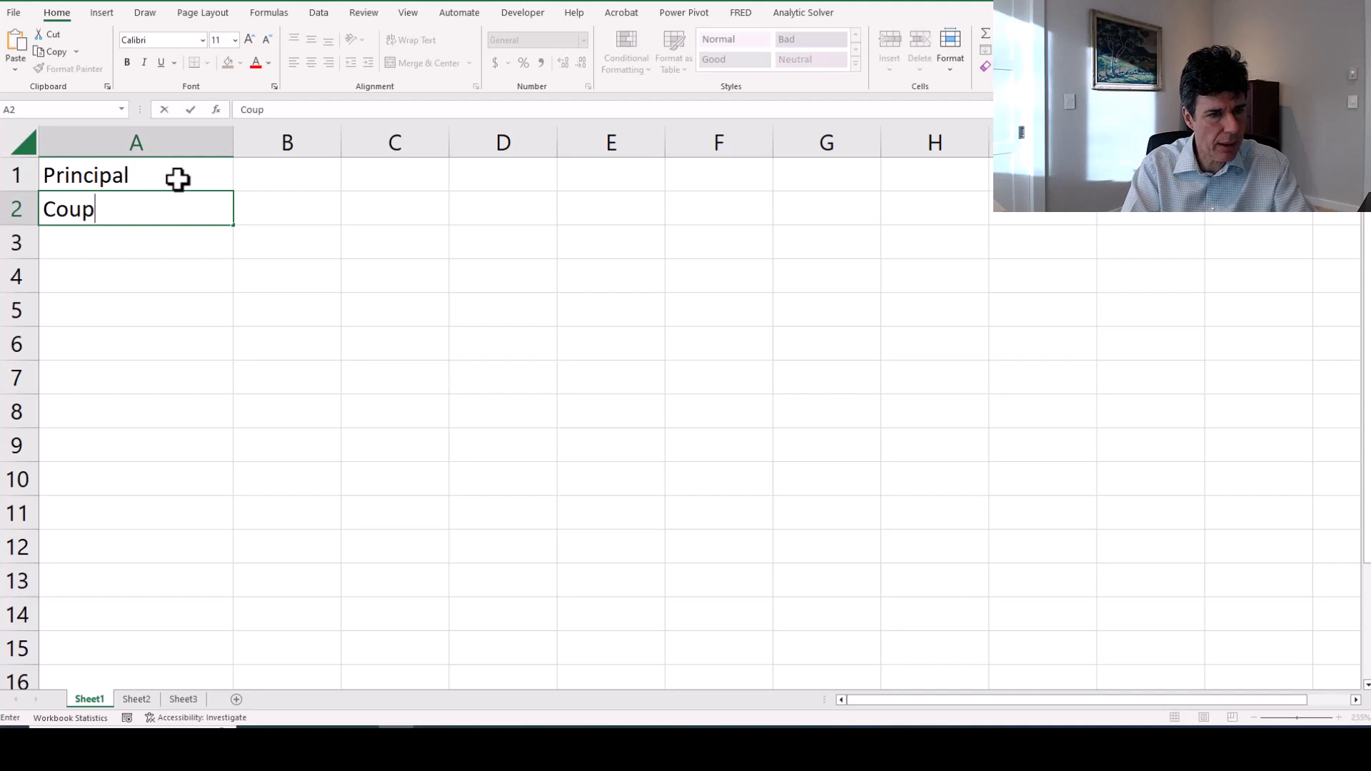
pyautogui.write('on Rate')
pyautogui.press('Return')
pyautogui.write('Maturity')
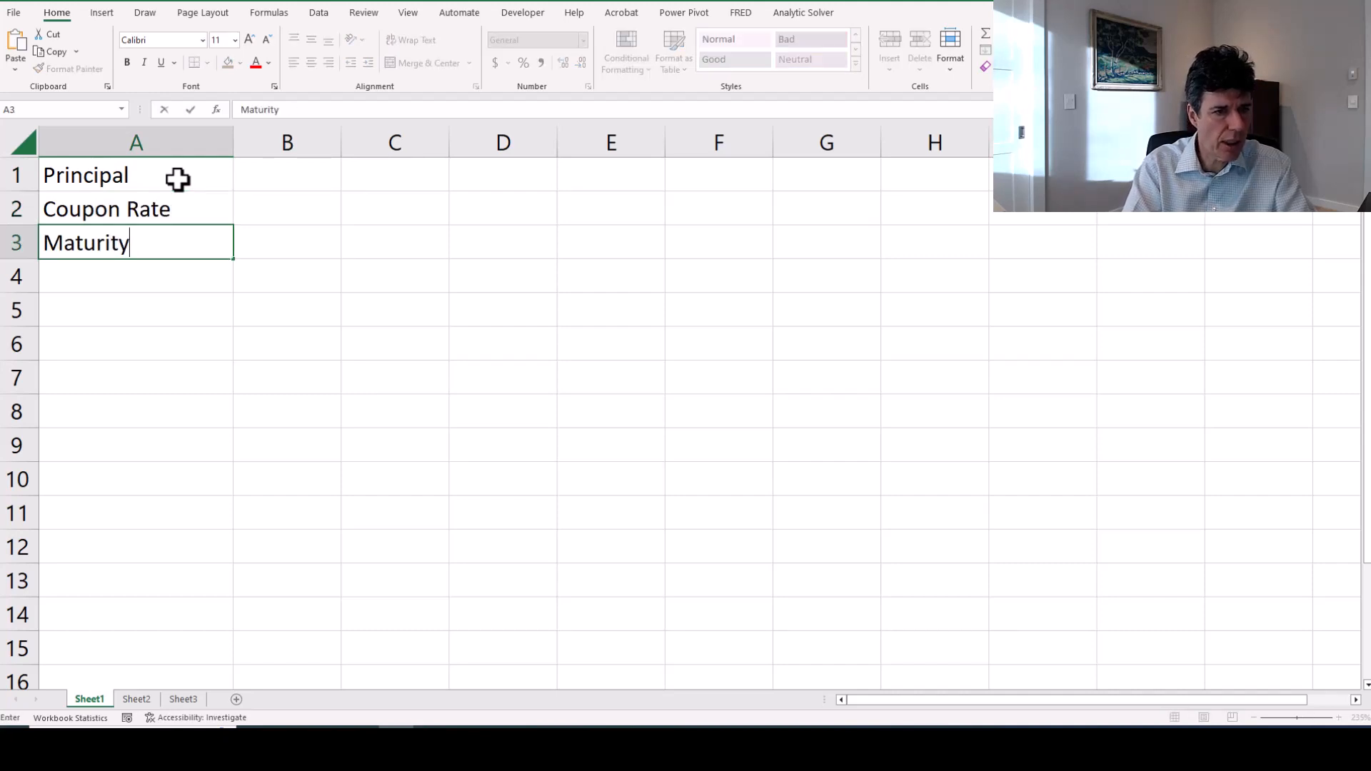
pyautogui.press('Return')
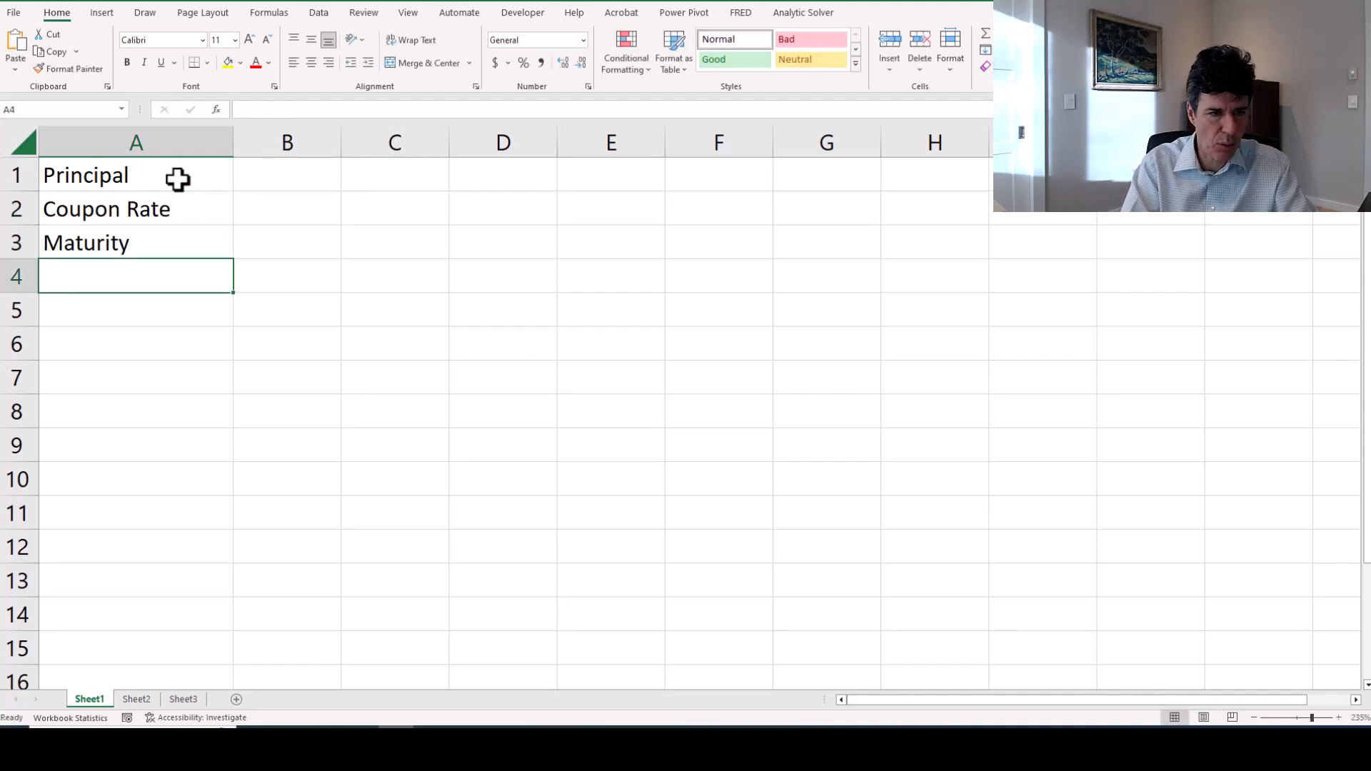
pyautogui.press('Return')
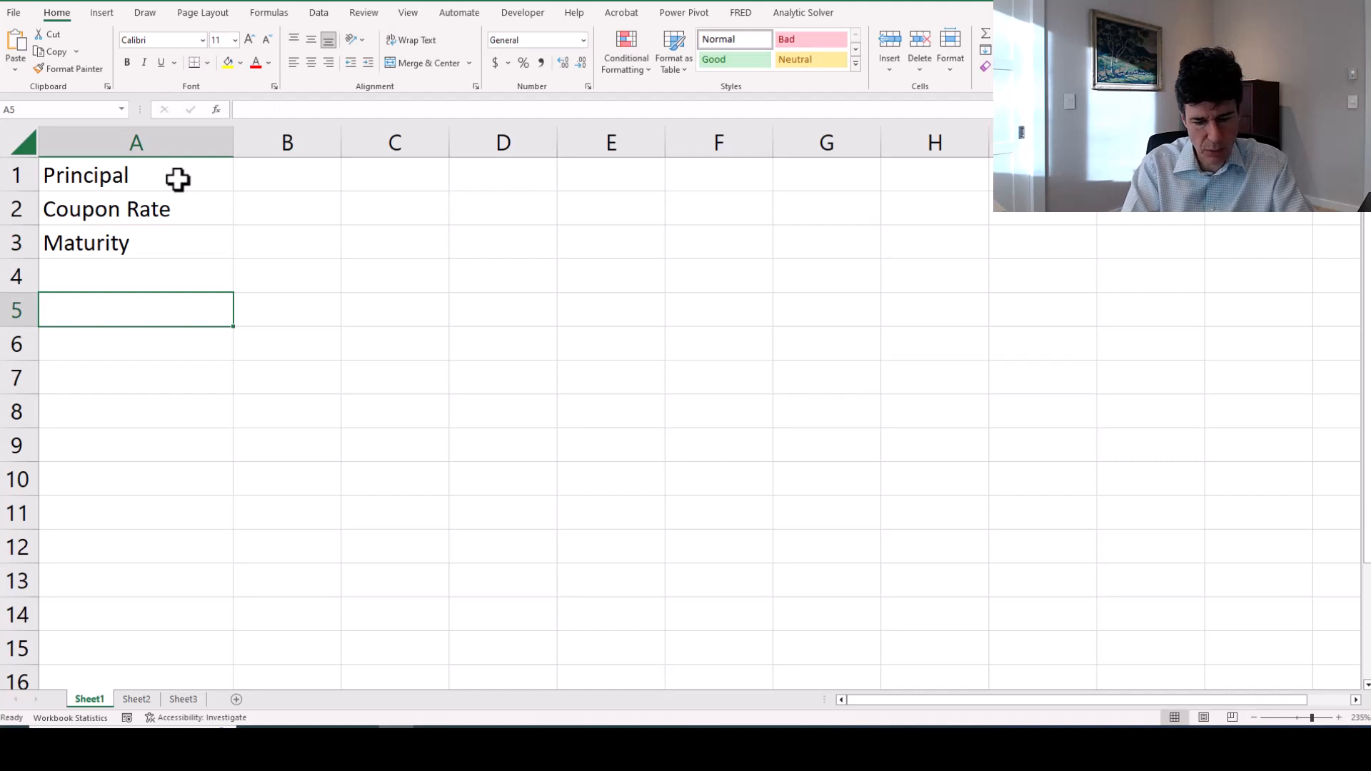
pyautogui.write('Yield')
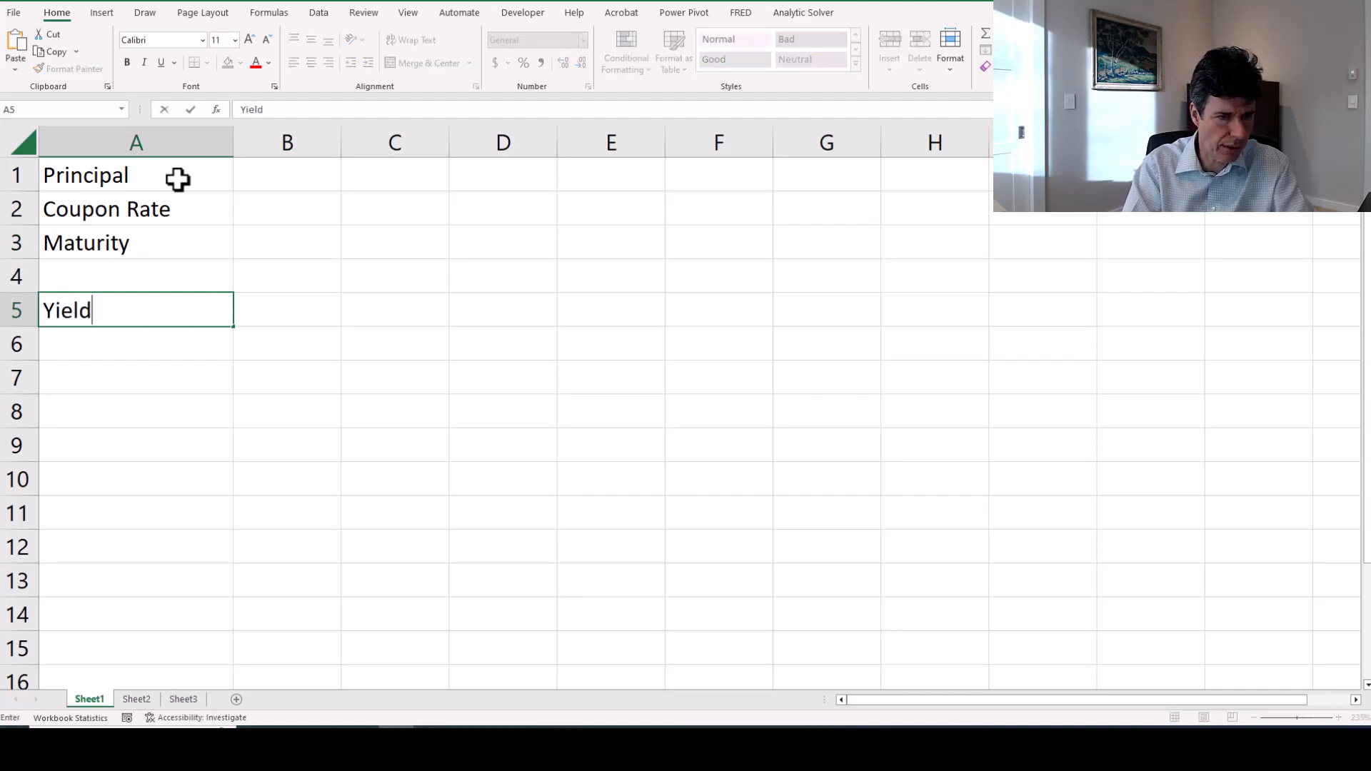
pyautogui.press('Return')
# Apply the Heading 2 cell style to the labels in A1:A3 and to the Yield label in A5.
pyautogui.click(178, 179)
pyautogui.press('Right')
pyautogui.press('Left')
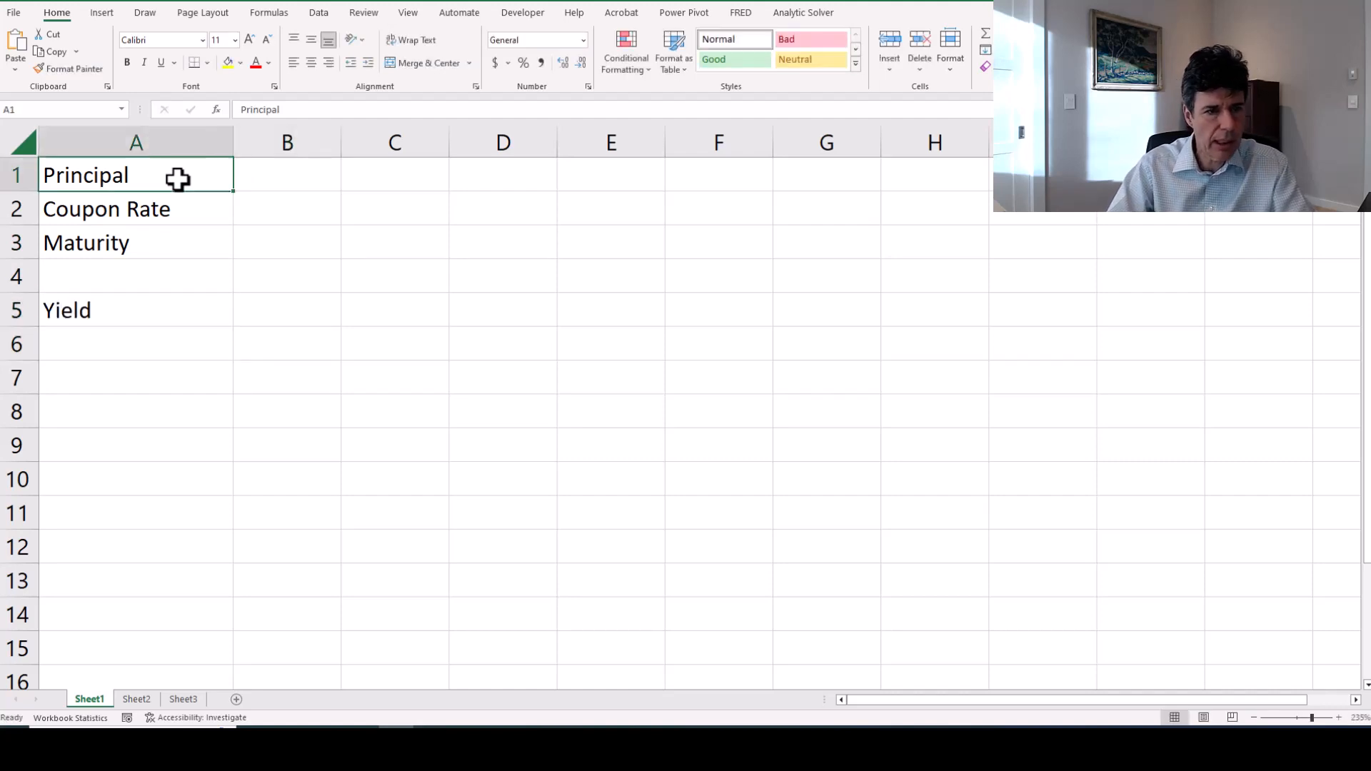
pyautogui.hotkey('shift', 'Down')
pyautogui.hotkey('shift', 'Down')
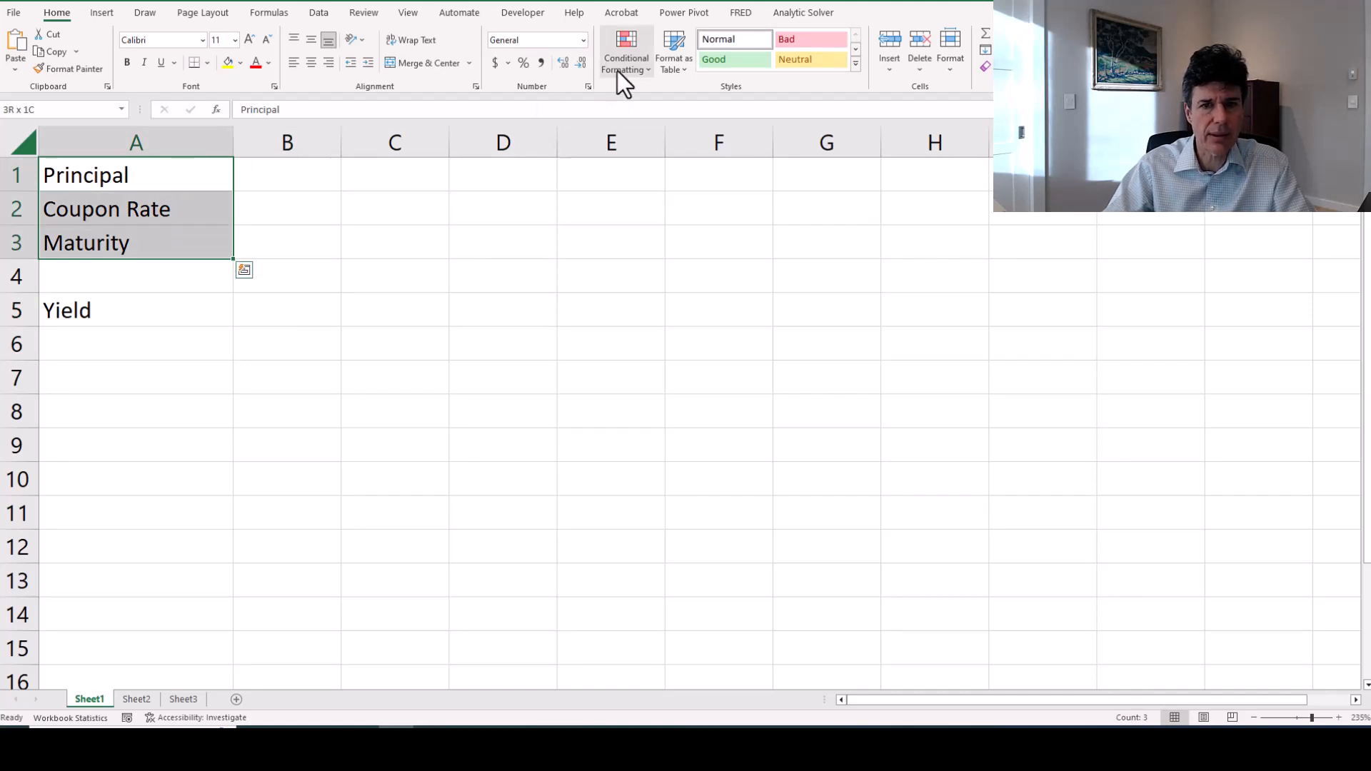
pyautogui.click(857, 64)
pyautogui.click(828, 175)
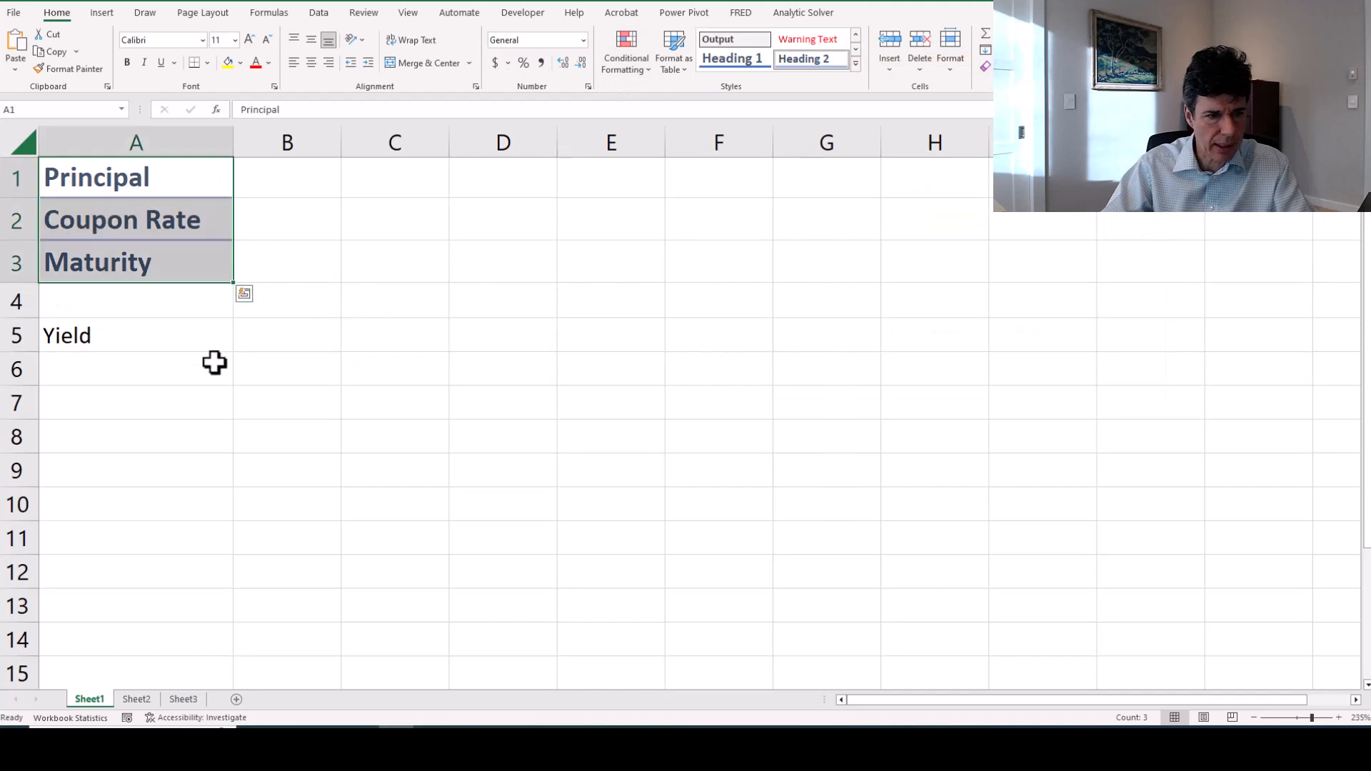
pyautogui.click(205, 333)
pyautogui.click(856, 68)
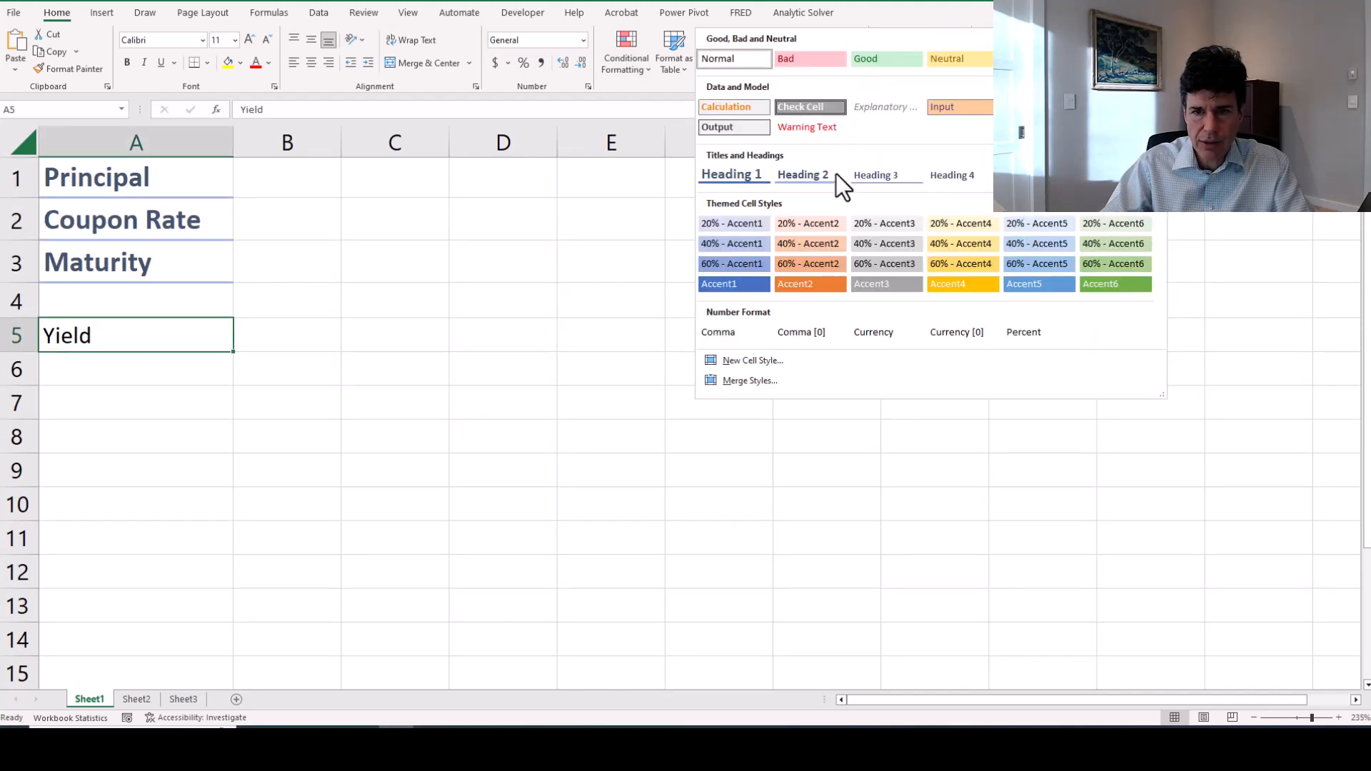
pyautogui.click(795, 183)
# Apply the Input cell style to the value cells B1:B3 and B5.
pyautogui.moveTo(286, 173); pyautogui.dragTo(285, 262)
pyautogui.click(856, 66)
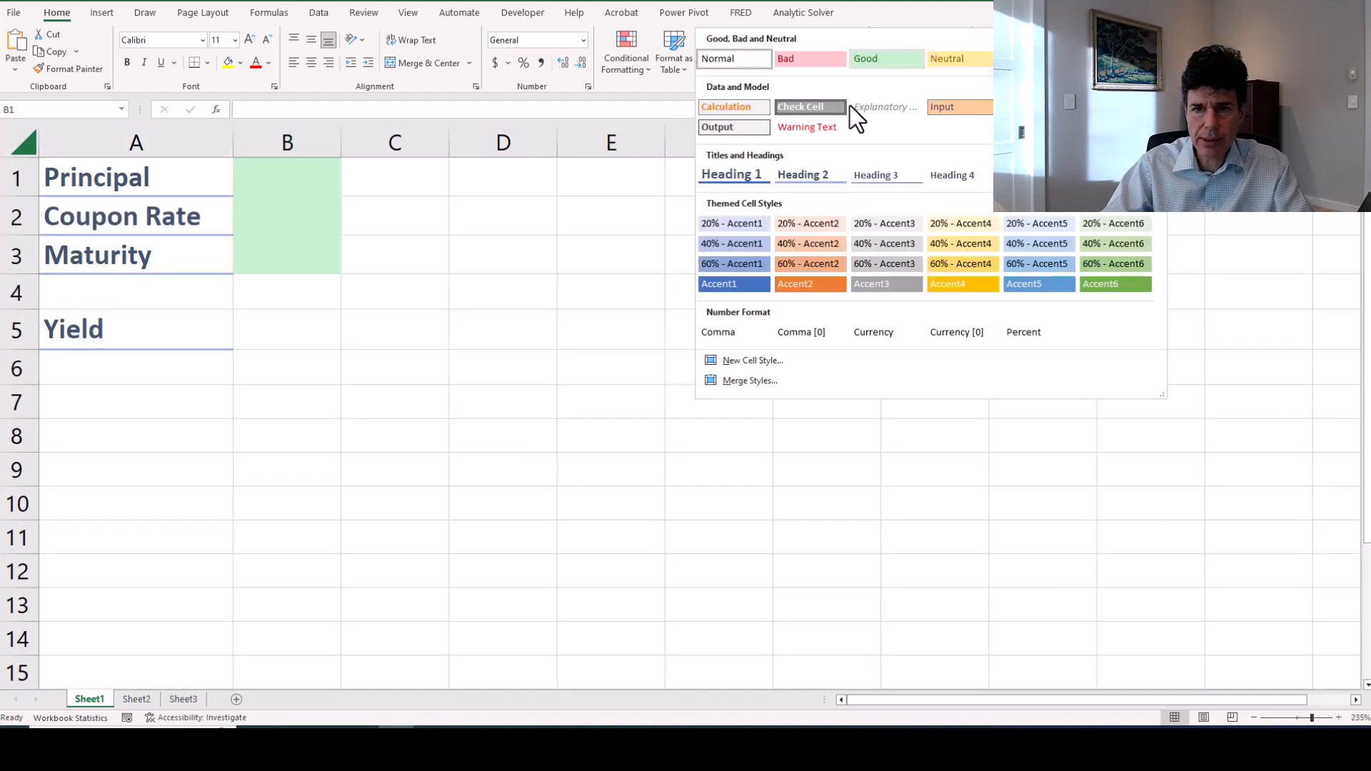
pyautogui.click(948, 108)
pyautogui.click(311, 345)
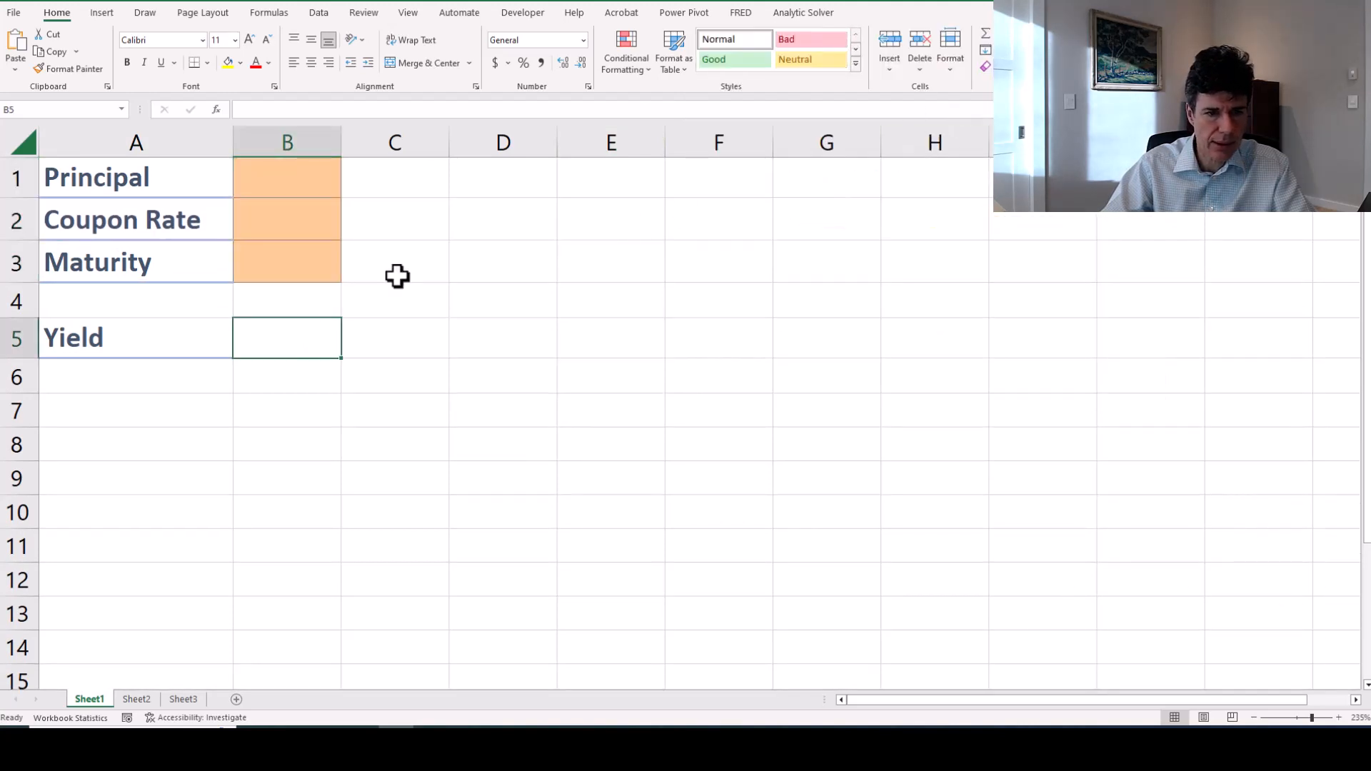
pyautogui.click(856, 66)
pyautogui.click(948, 104)
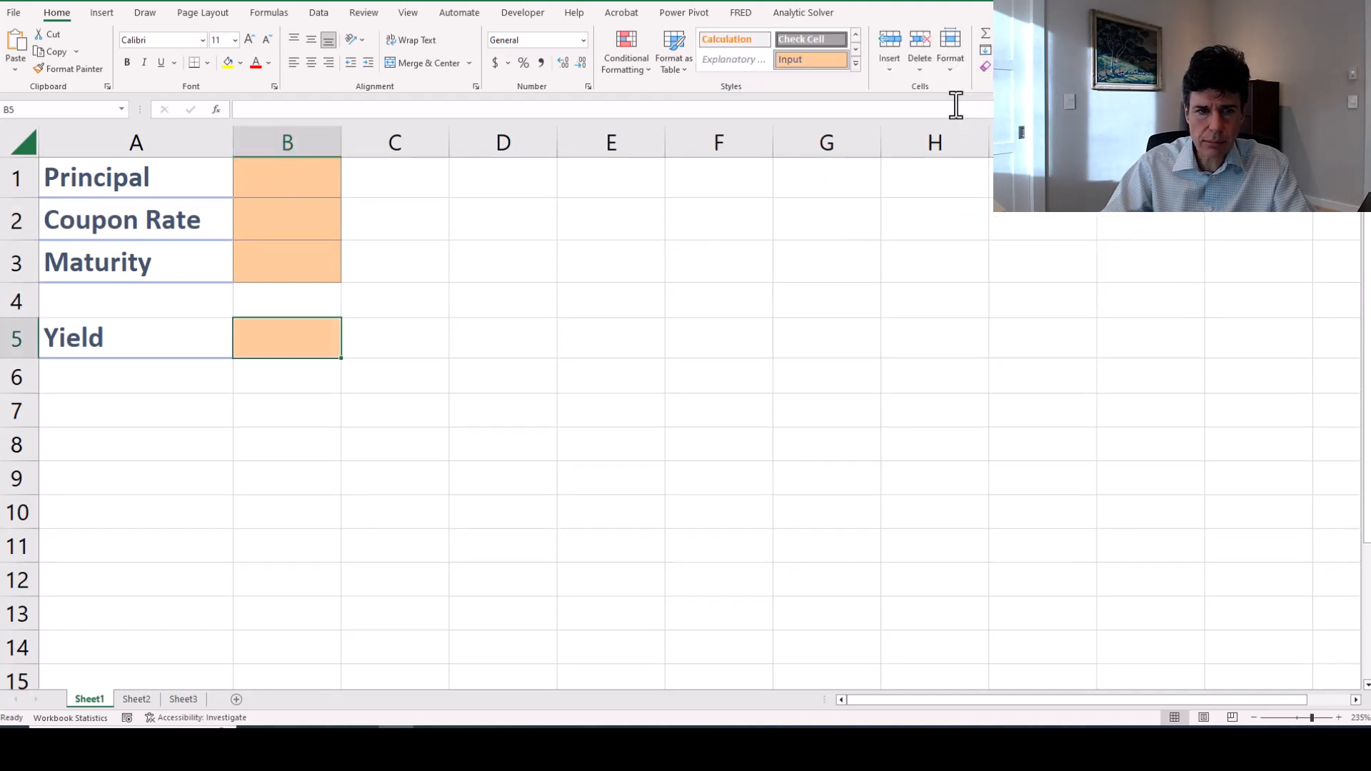
# Enter 100000 as the principal, 5% as the coupon rate, 5 as the maturity and 5% as the yield in column B.
pyautogui.click(278, 180)
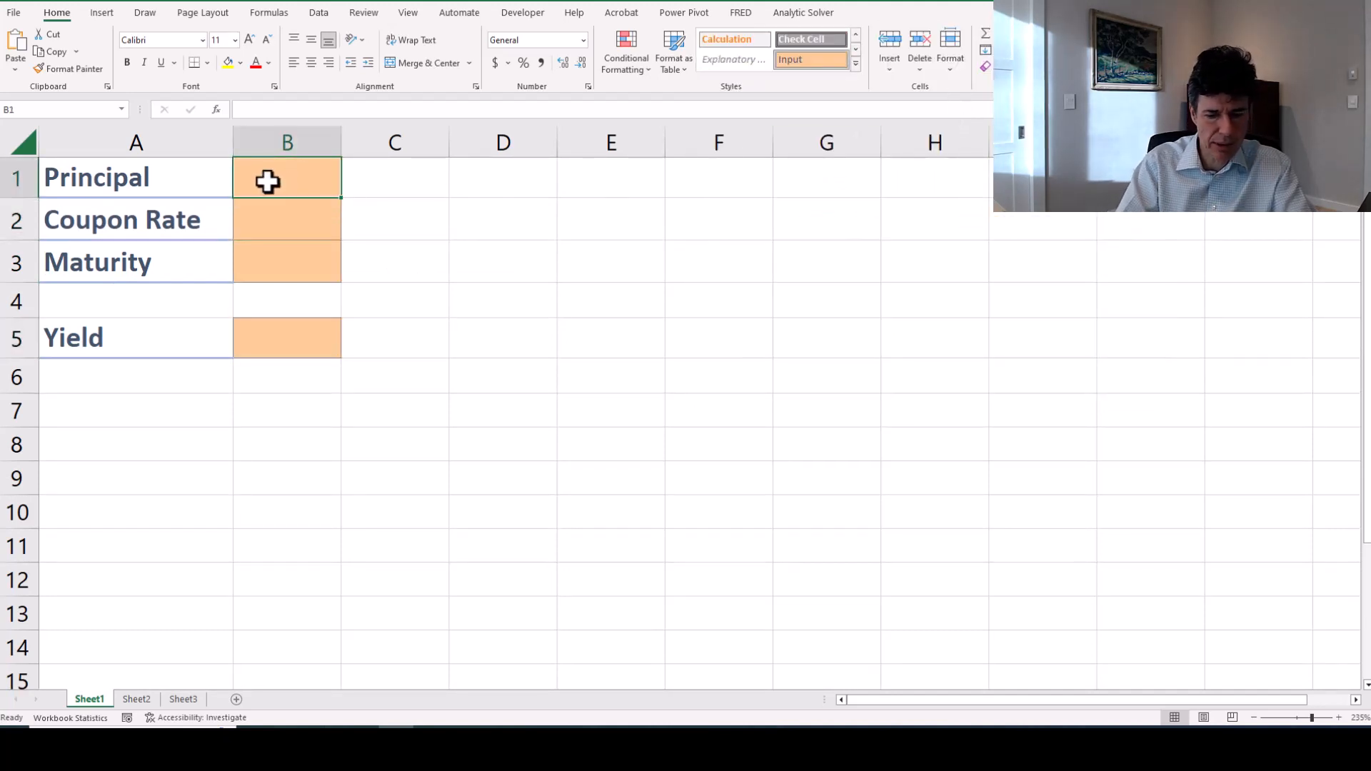
pyautogui.write('100000')
pyautogui.press('Return')
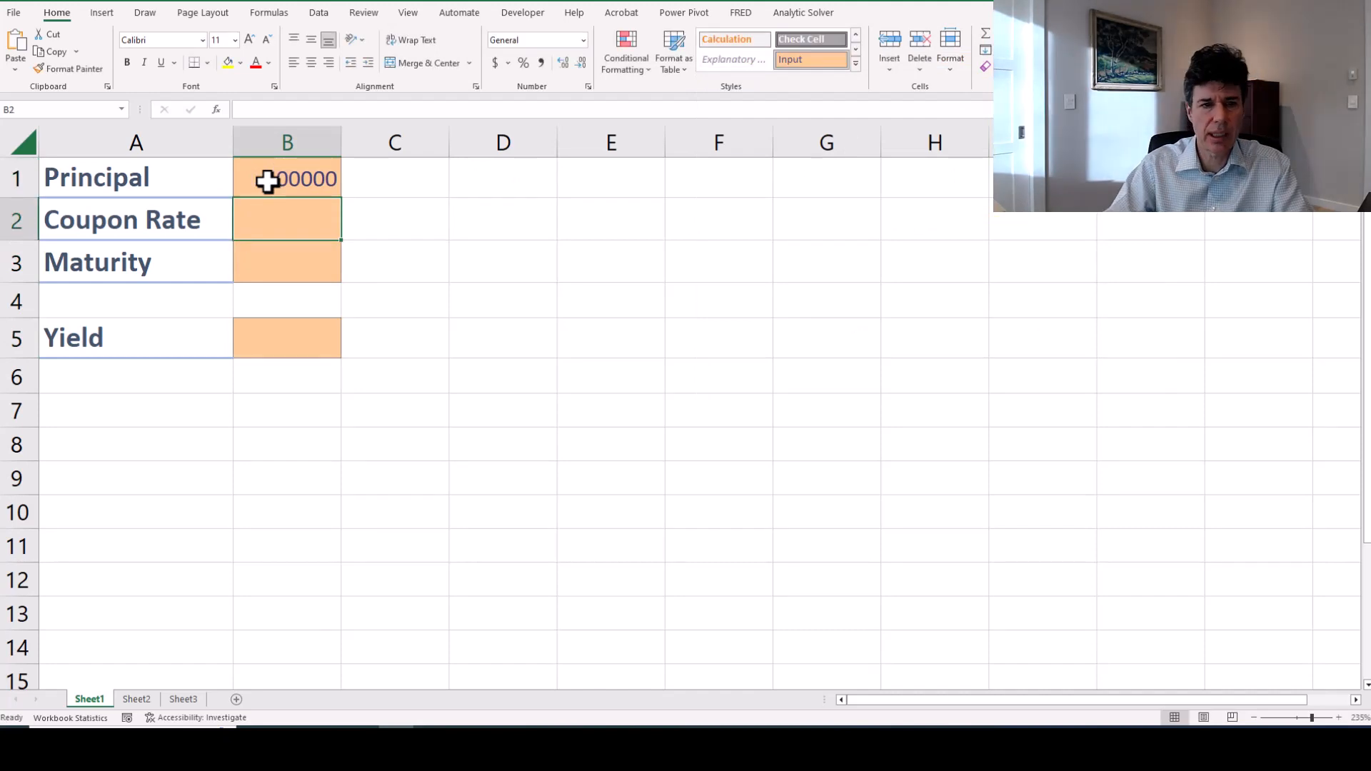
pyautogui.write('5%')
pyautogui.press('Return')
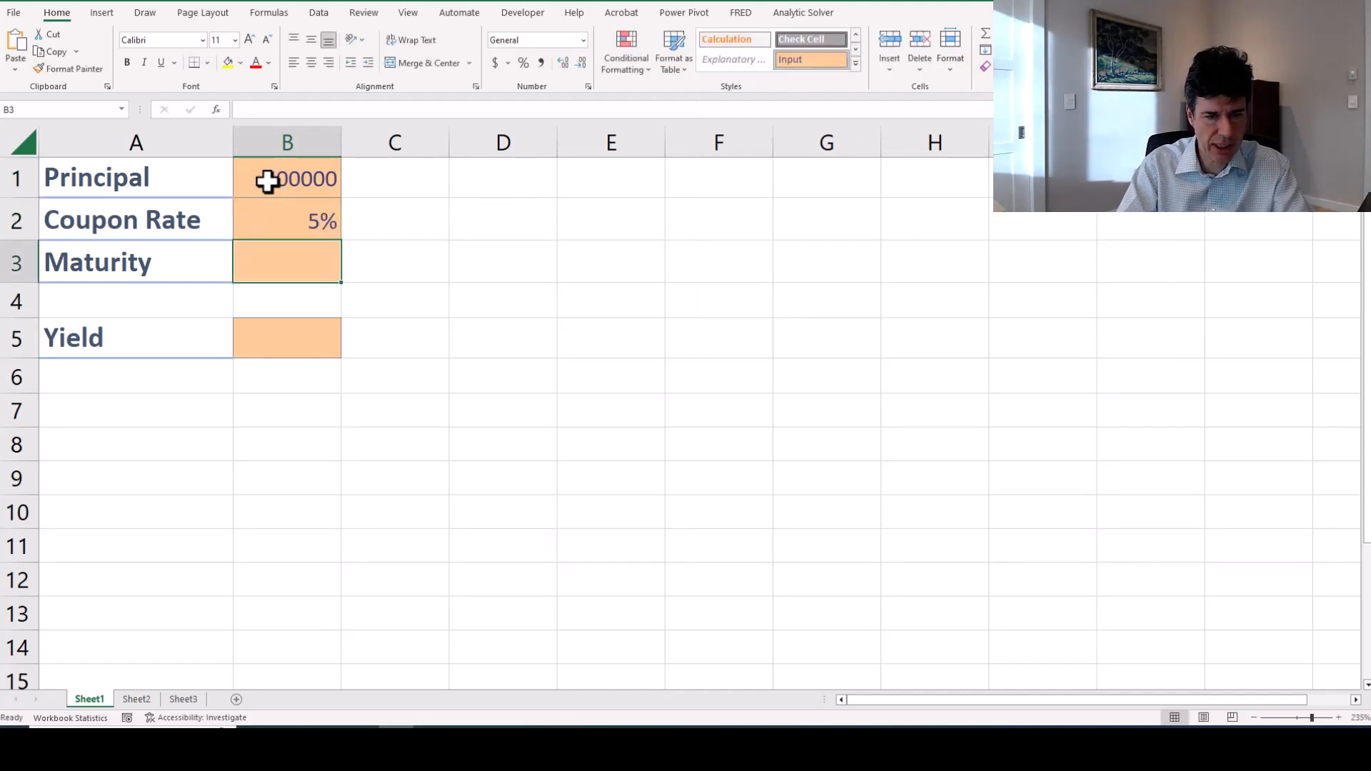
pyautogui.write('5')
pyautogui.press('Return')
pyautogui.press('Return')
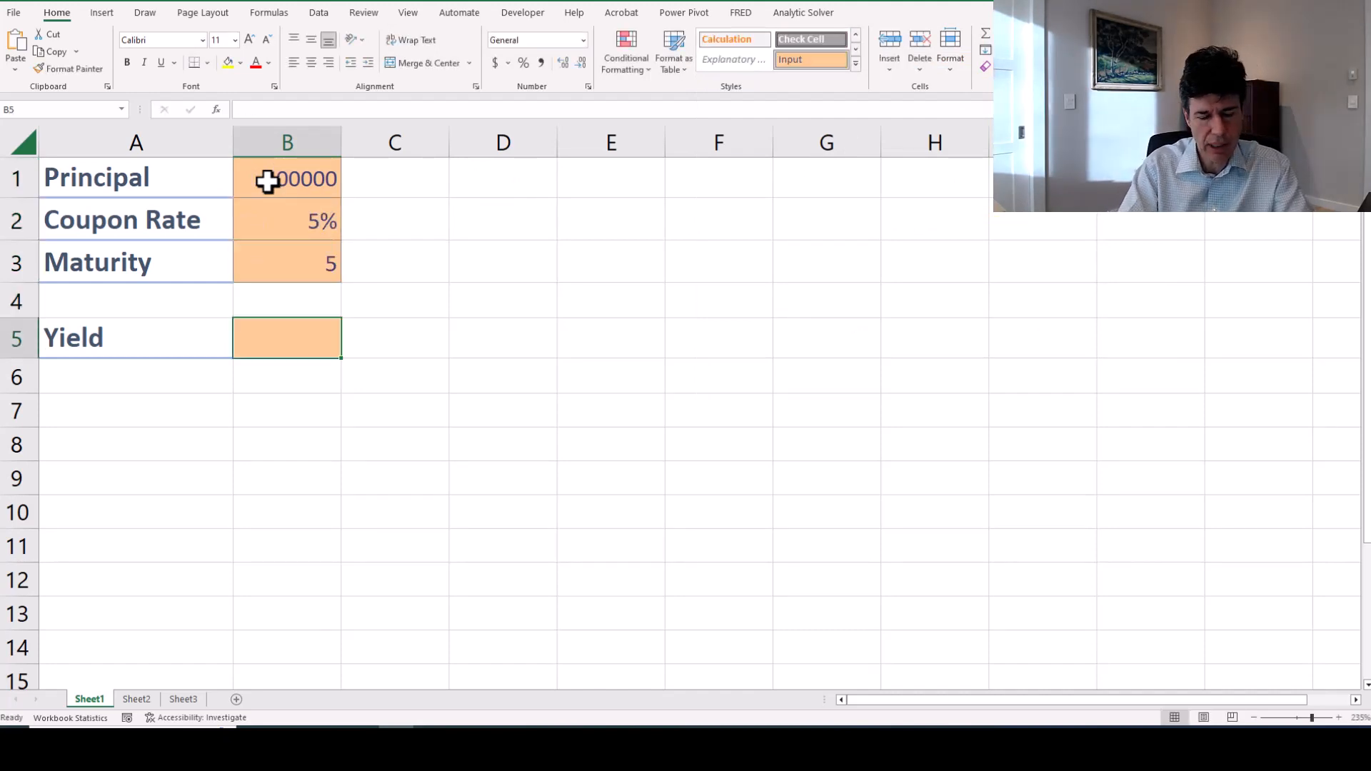
pyautogui.write('5%')
pyautogui.press('Return')
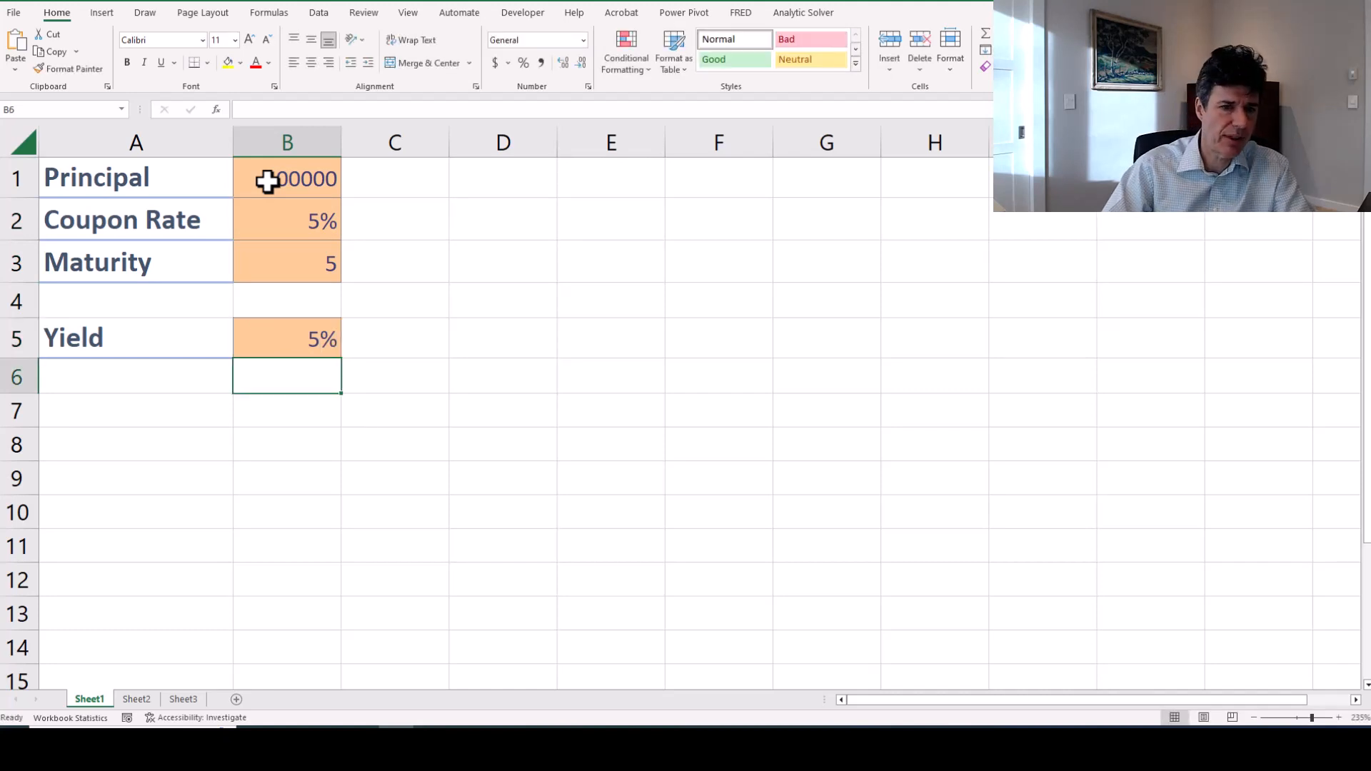
# Apply the Currency [0] style to the principal in B1 and the Percent style to the coupon rate in B2 and the yield in B5.
pyautogui.click(268, 181)
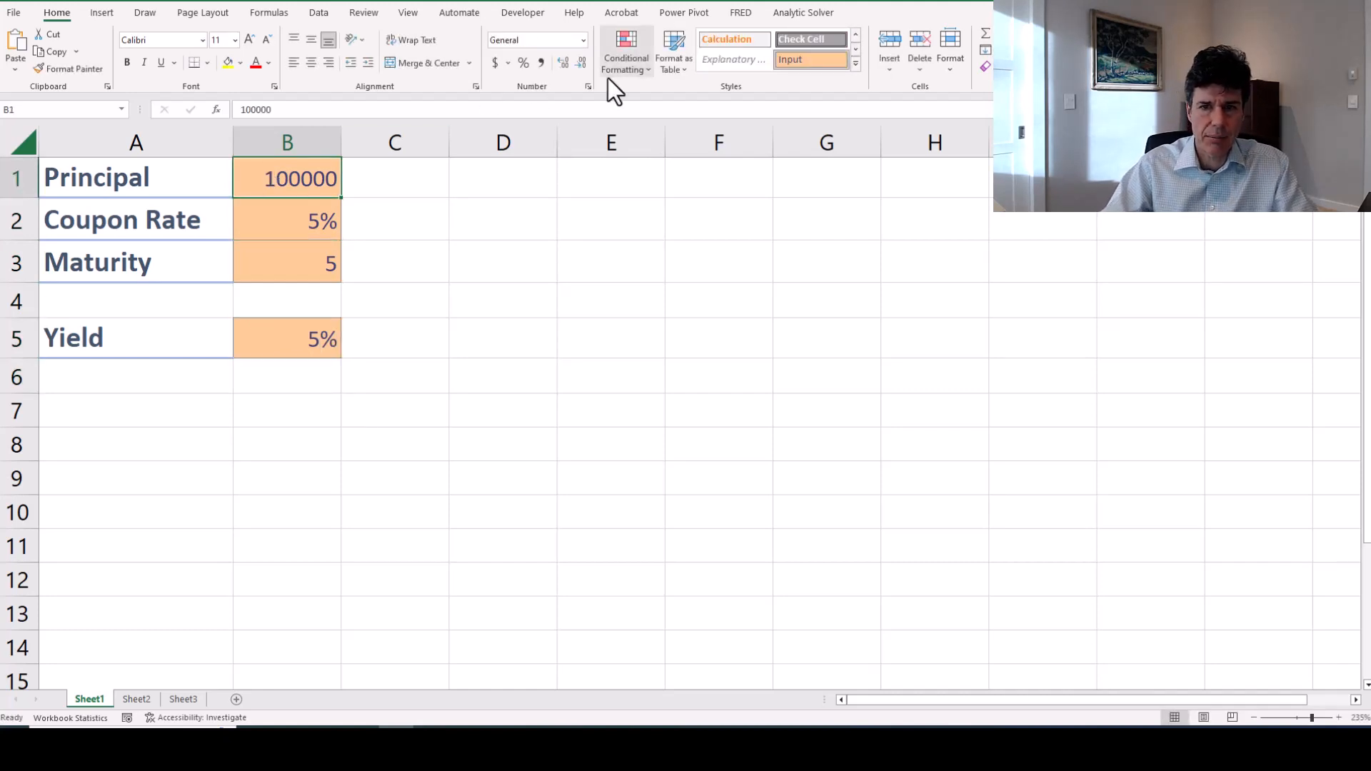
pyautogui.click(856, 65)
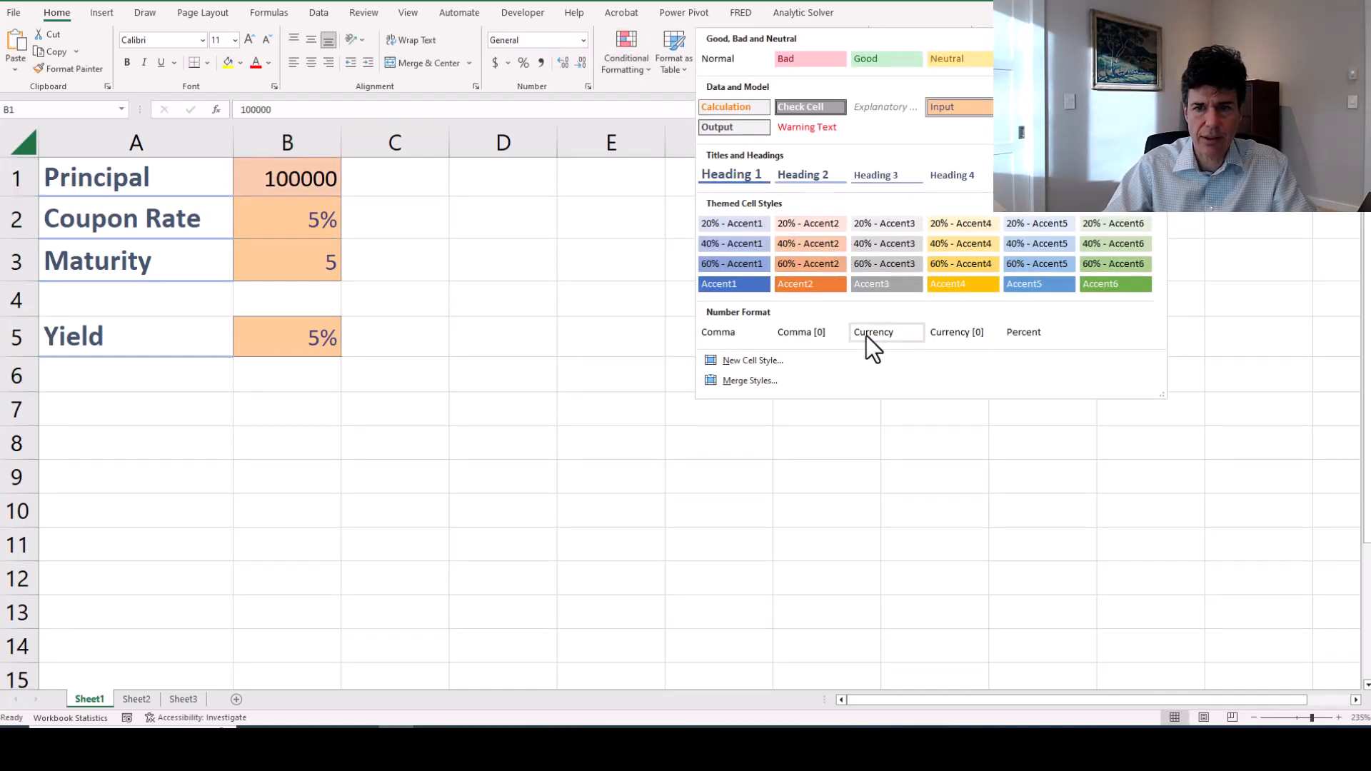
pyautogui.click(933, 336)
pyautogui.click(318, 216)
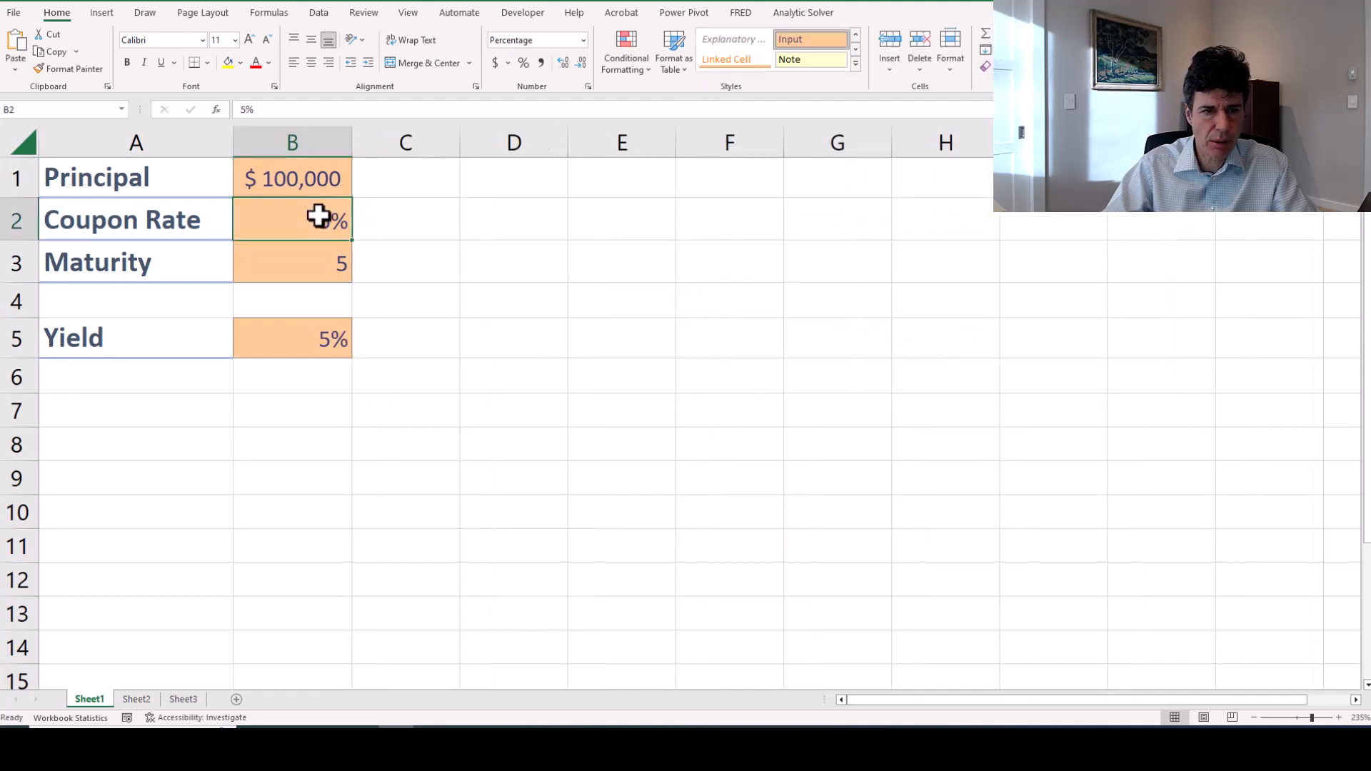
pyautogui.click(856, 65)
pyautogui.click(1022, 332)
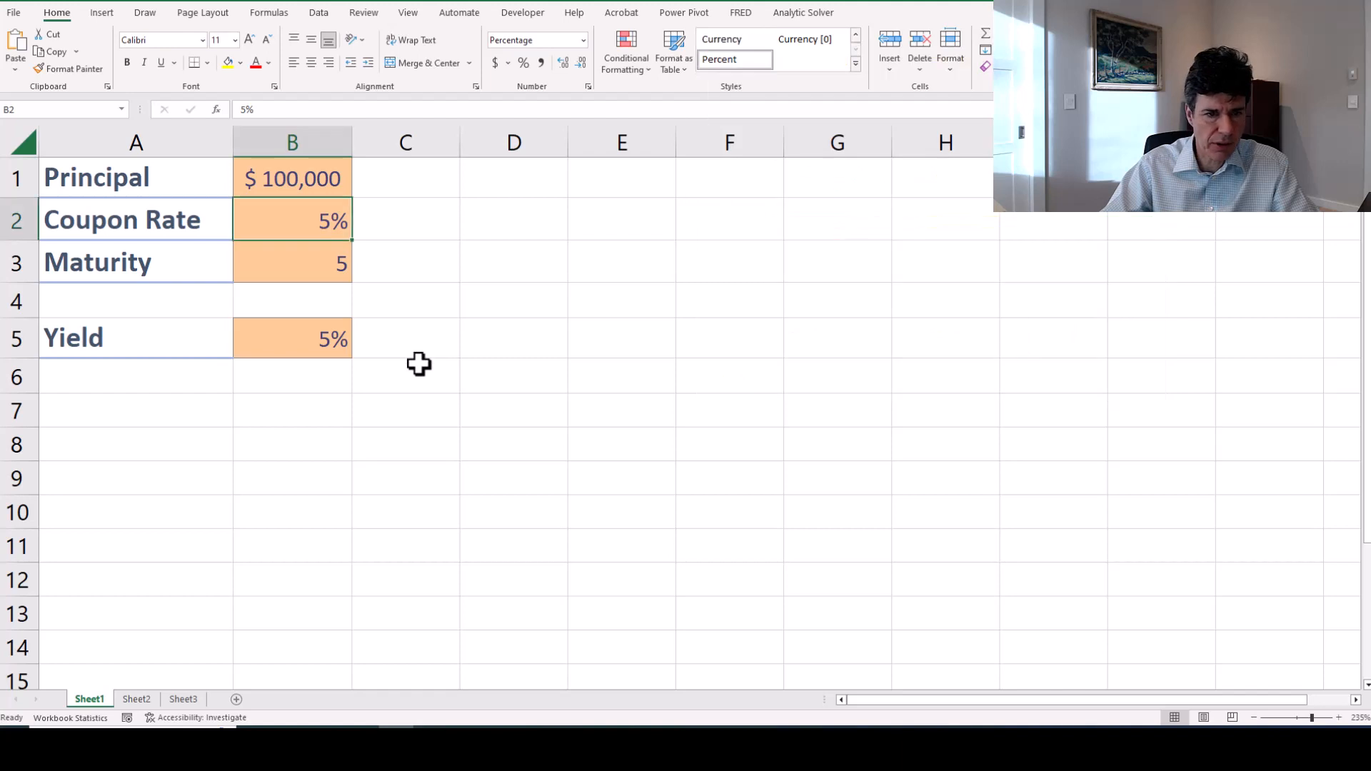
pyautogui.click(311, 342)
pyautogui.click(854, 65)
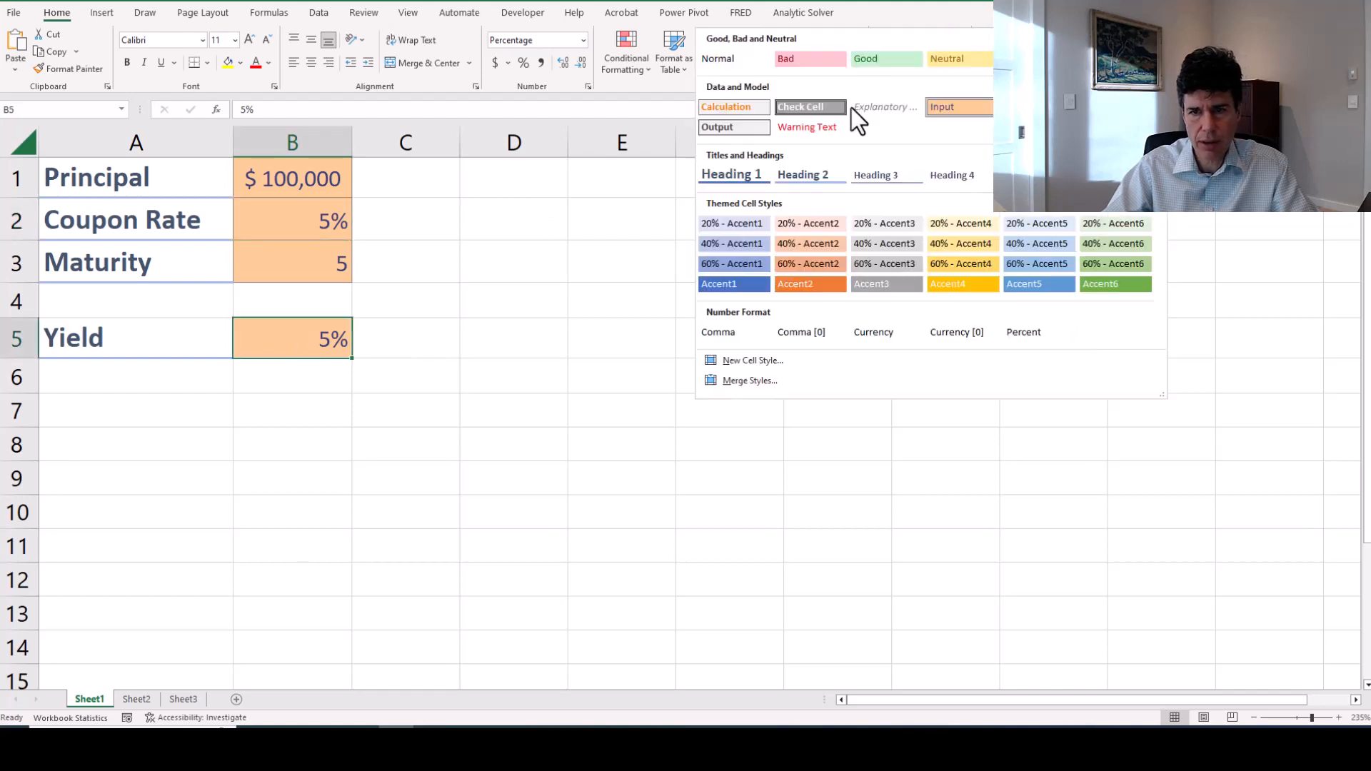
pyautogui.click(1032, 328)
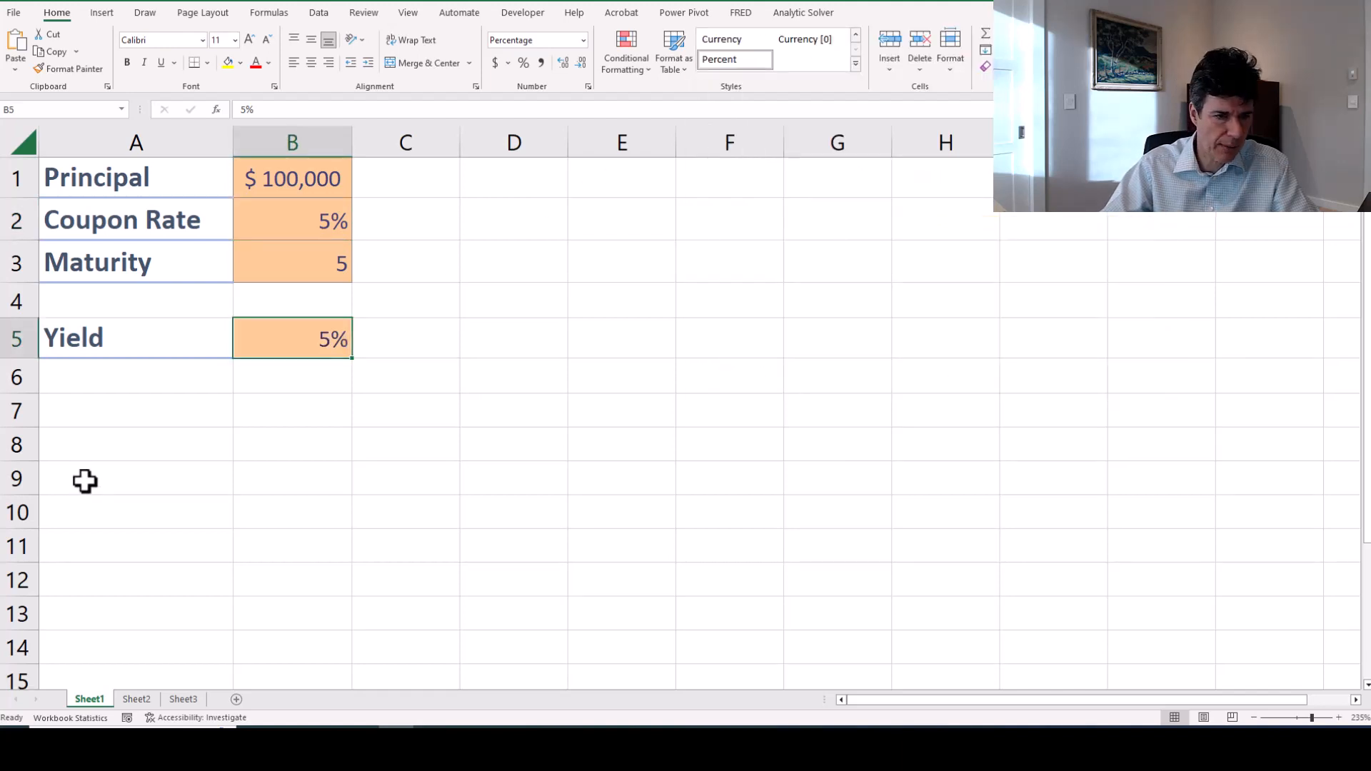
# Enter the label Present Value in A7 and give it the Heading 2 cell style.
pyautogui.click(119, 401)
pyautogui.write('Present Value')
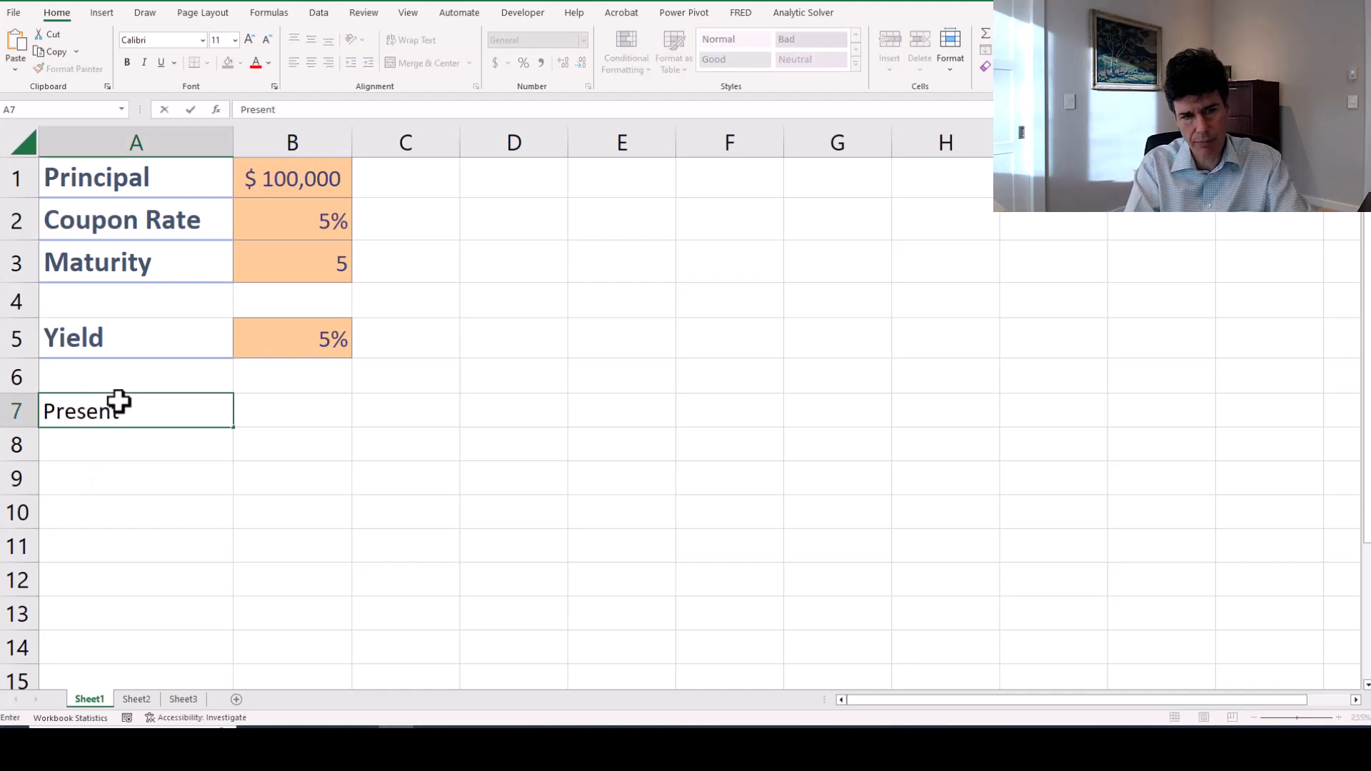
pyautogui.press('Return')
pyautogui.click(120, 402)
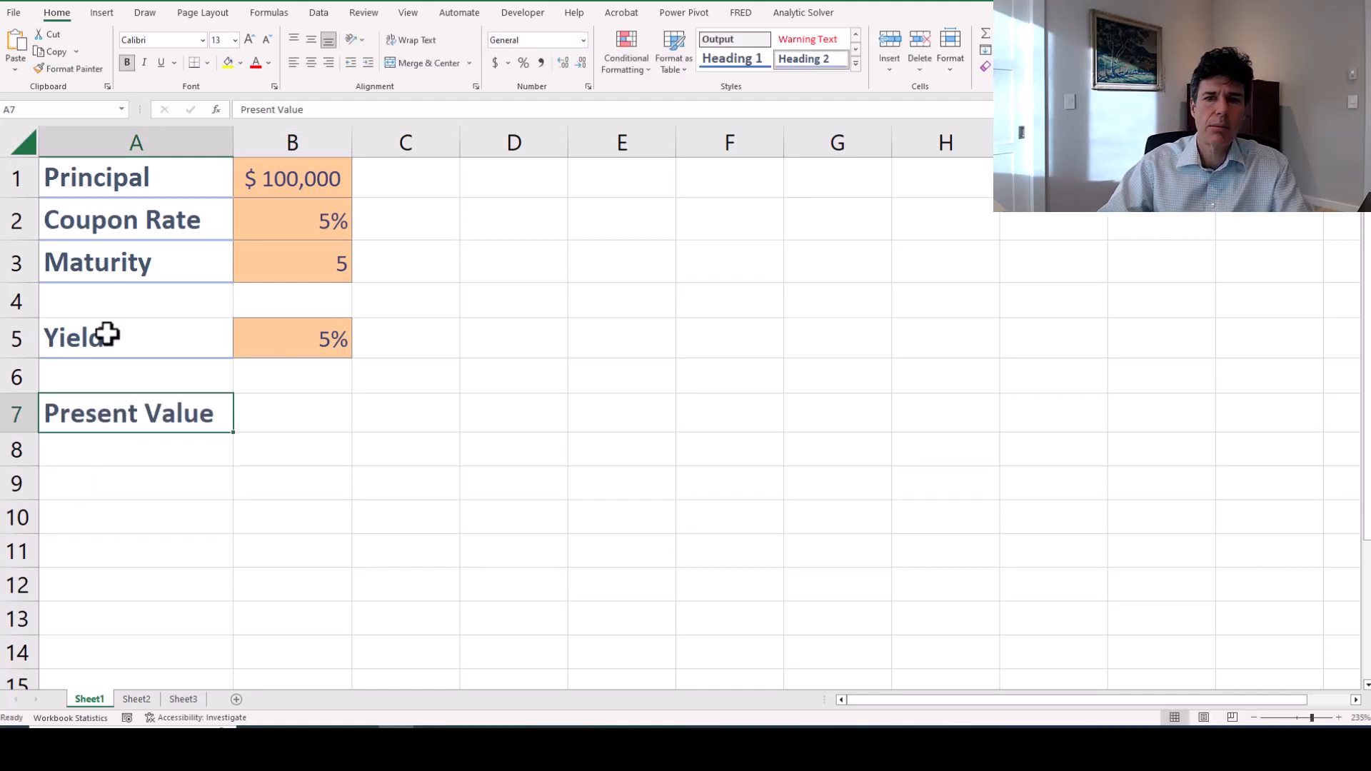
pyautogui.click(795, 57)
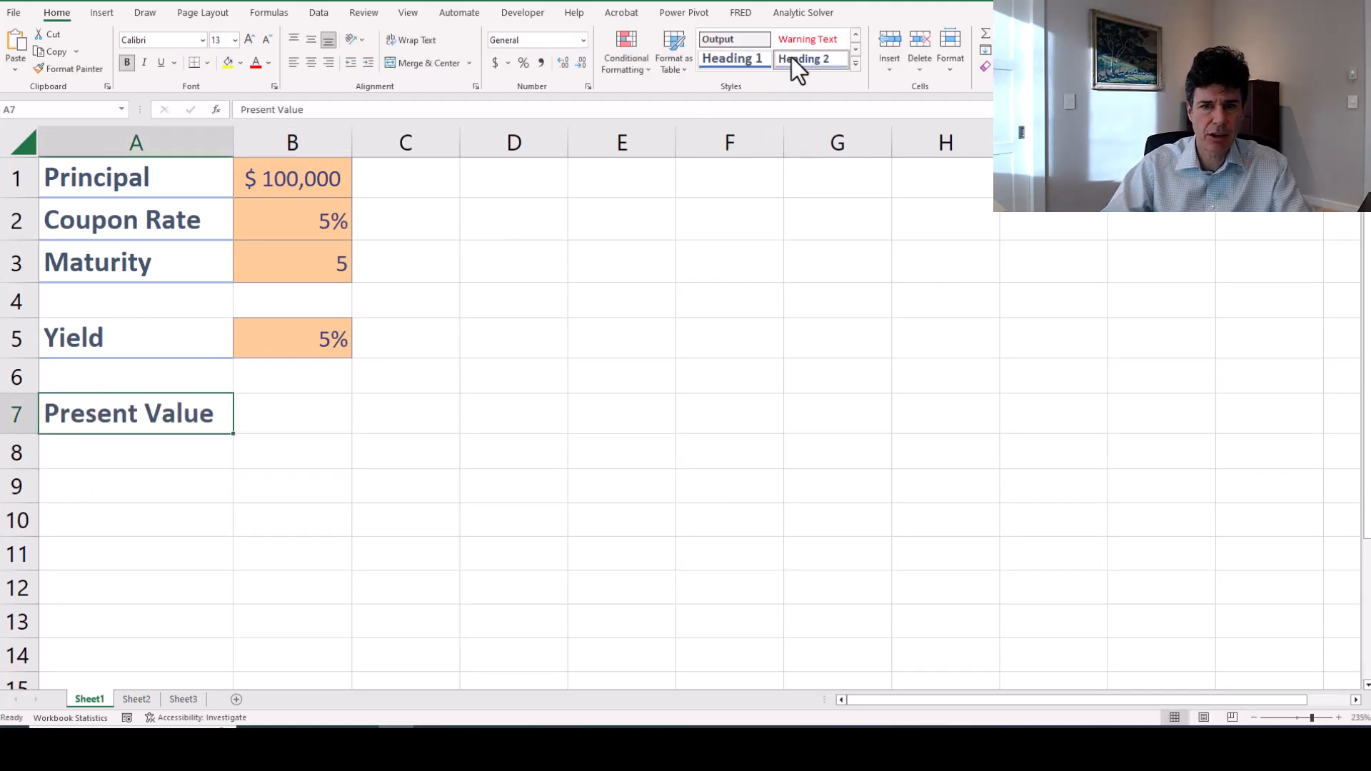
# Apply the Output cell style and the Currency number style to the present value cell B7.
pyautogui.click(319, 398)
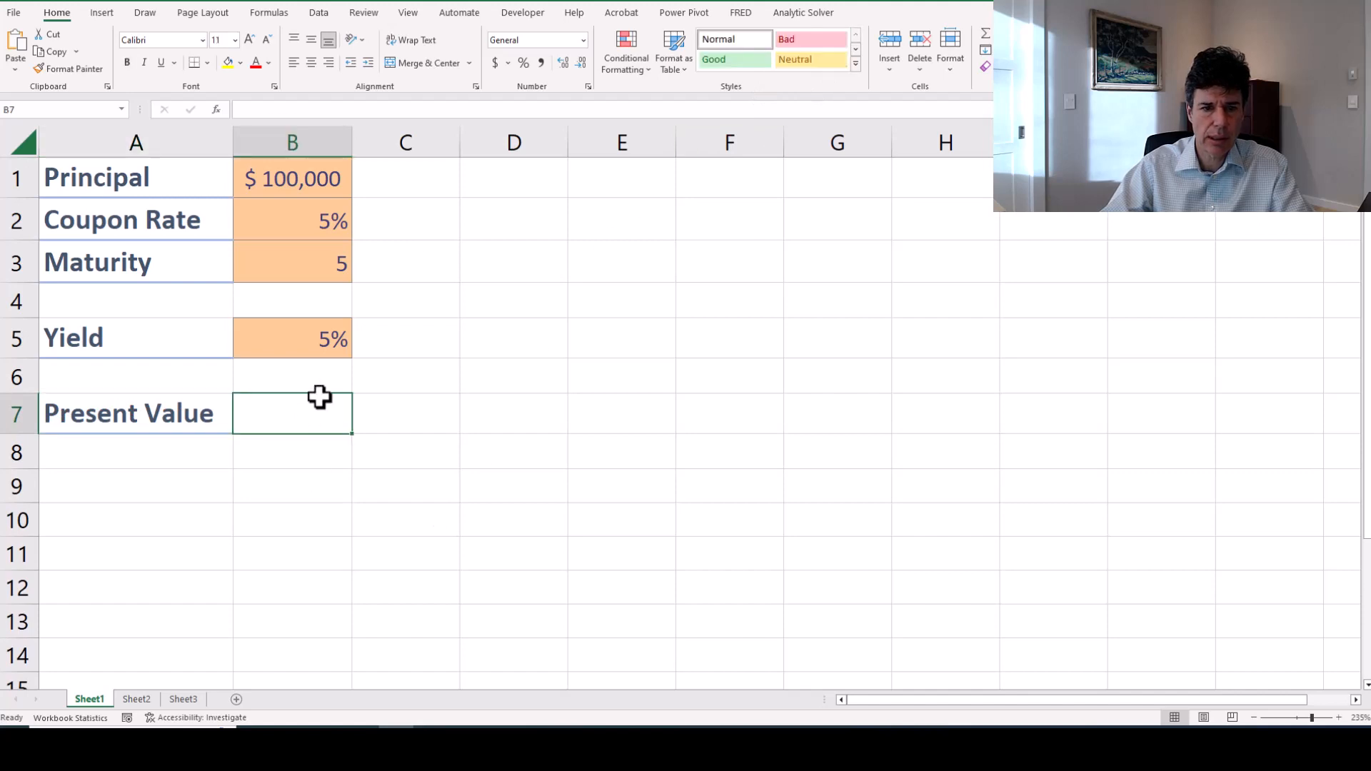
pyautogui.click(855, 61)
pyautogui.click(731, 137)
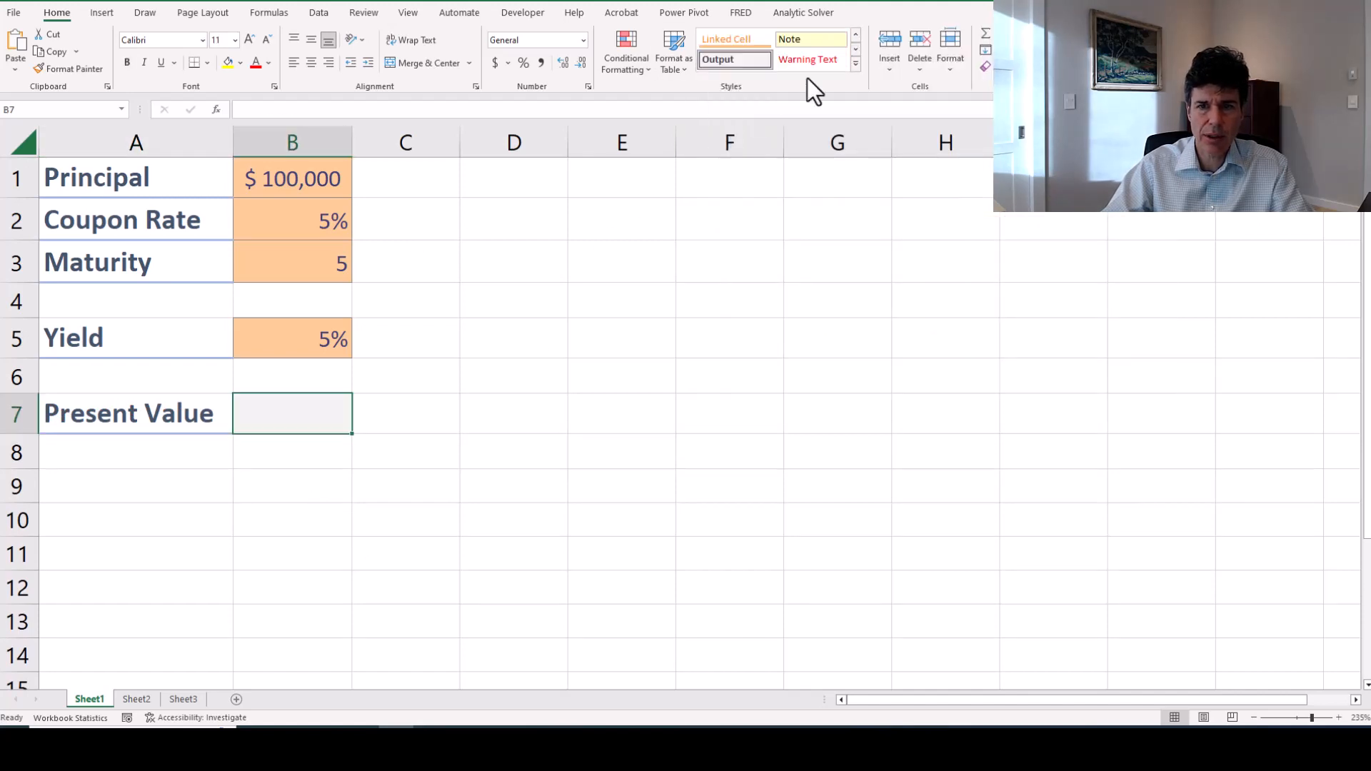
pyautogui.click(856, 66)
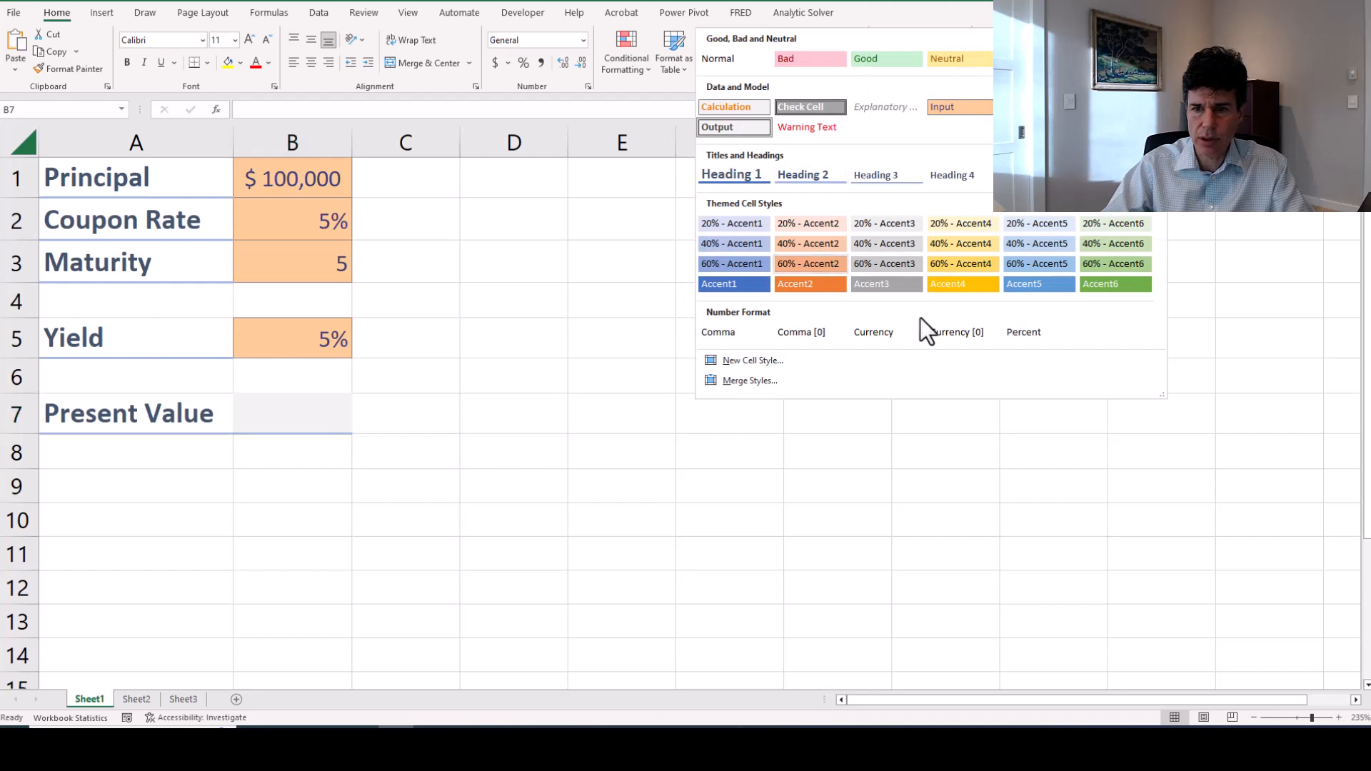
pyautogui.click(909, 340)
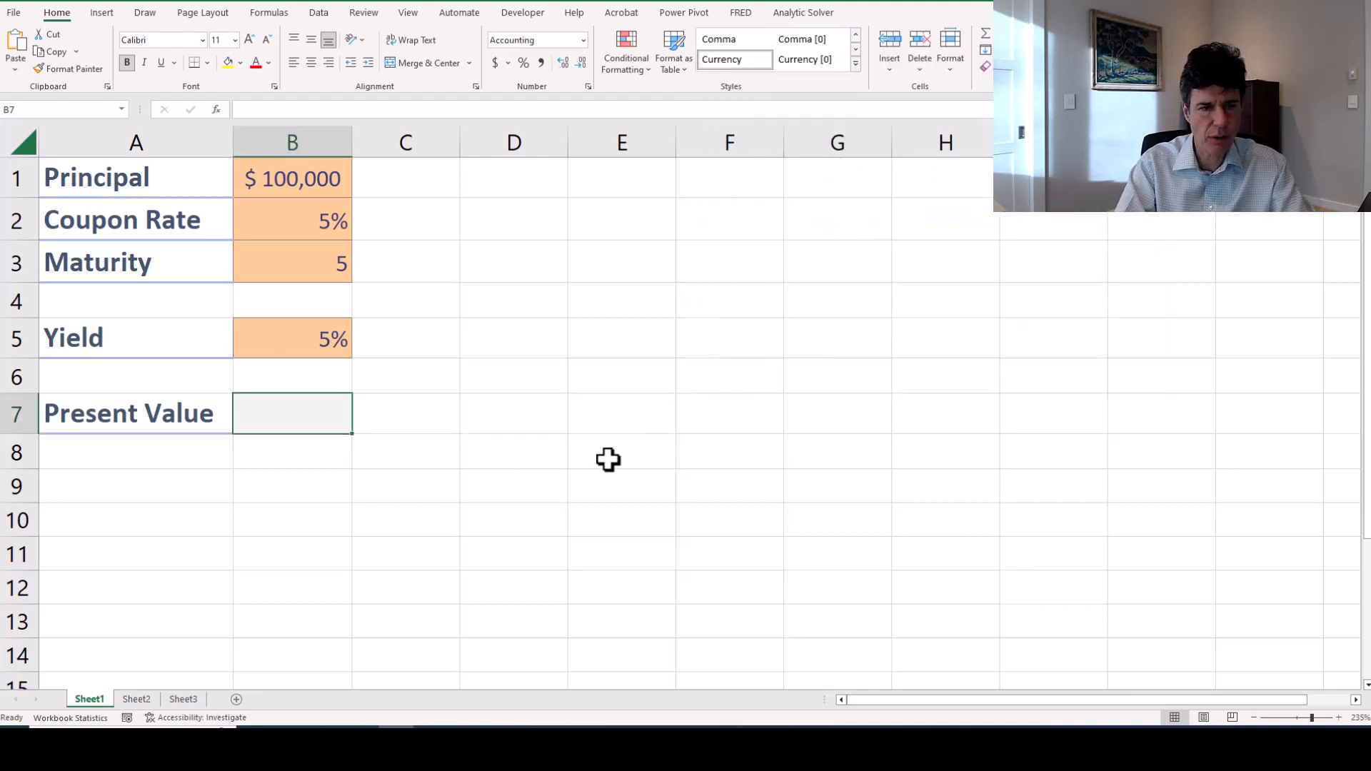
# Start a PV formula in the present value cell B7.
pyautogui.write('=pv(')
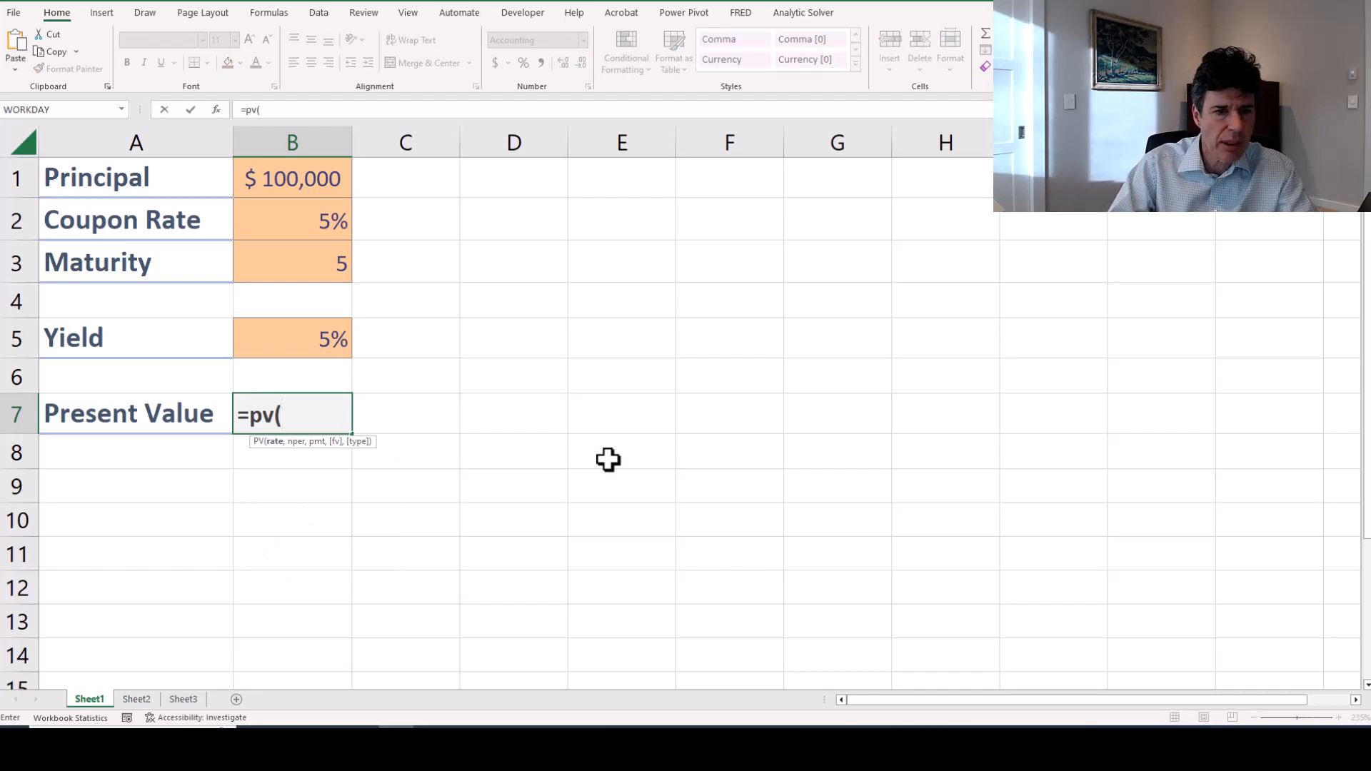
pyautogui.press('Up')
pyautogui.press('Up')
pyautogui.press('Up')
pyautogui.press('Up')
pyautogui.press('Up')
pyautogui.write('/')
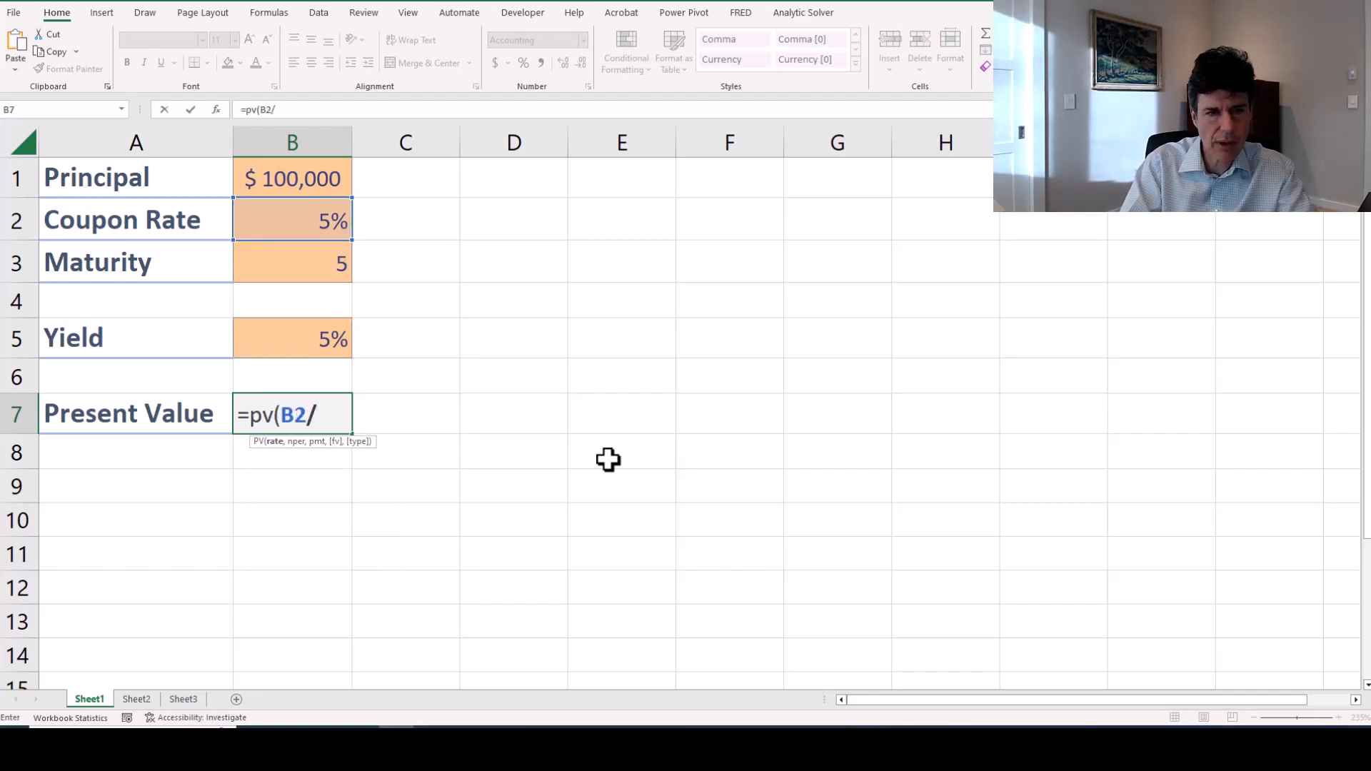
pyautogui.write('2,')
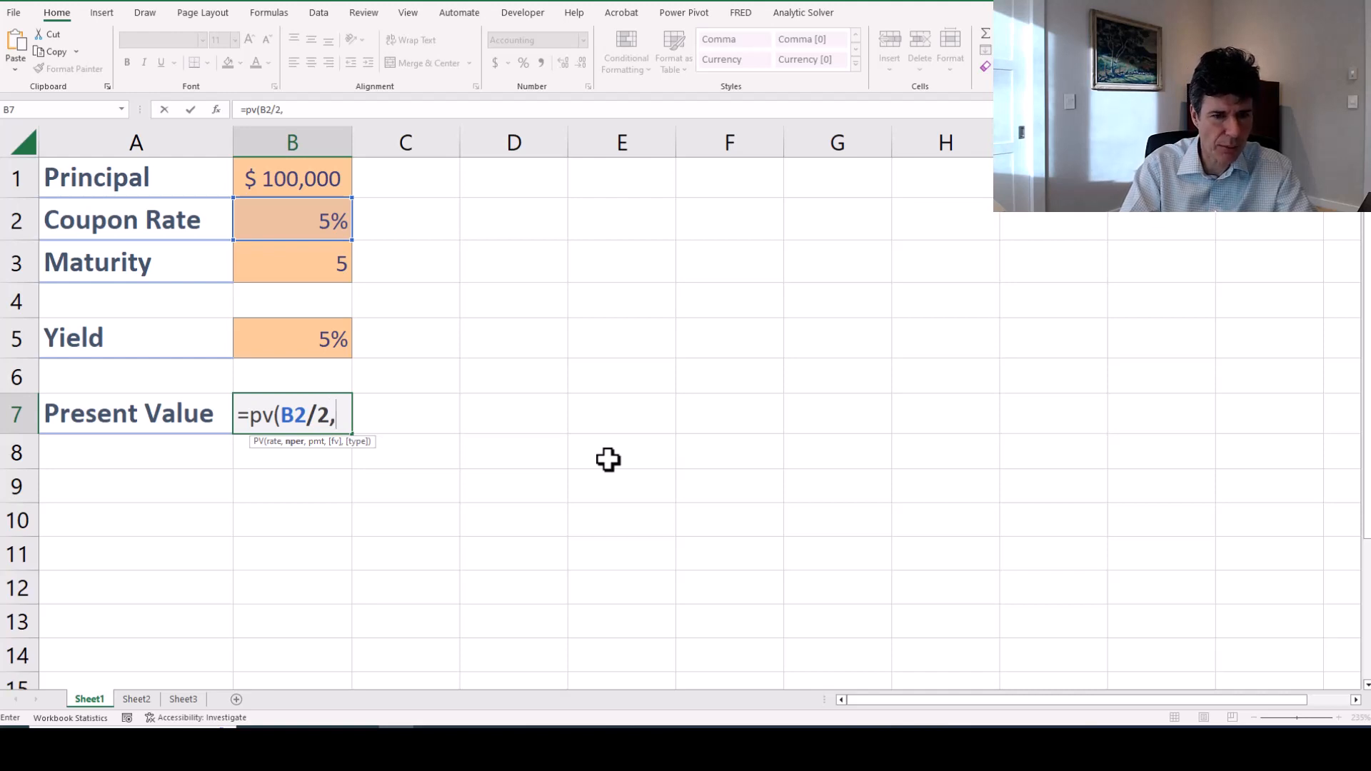
pyautogui.press('BackSpace')
pyautogui.press('BackSpace')
pyautogui.press('BackSpace')
pyautogui.press('BackSpace')
pyautogui.press('BackSpace')
# Give the PV formula B5/2 as the rate and B3*2 as the number of periods.
pyautogui.press('Up')
pyautogui.press('Up')
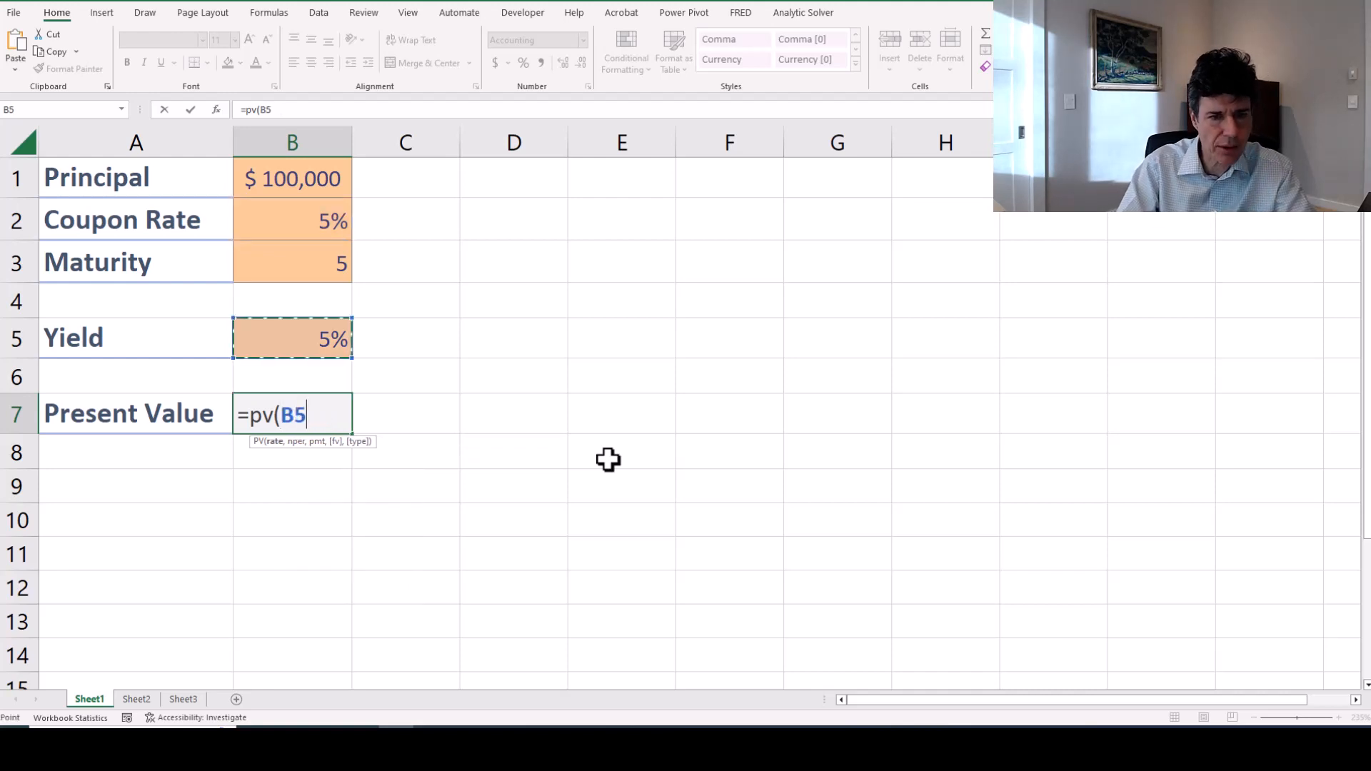
pyautogui.write('/2,')
pyautogui.press('Up')
pyautogui.press('Up')
pyautogui.press('Up')
pyautogui.press('Up')
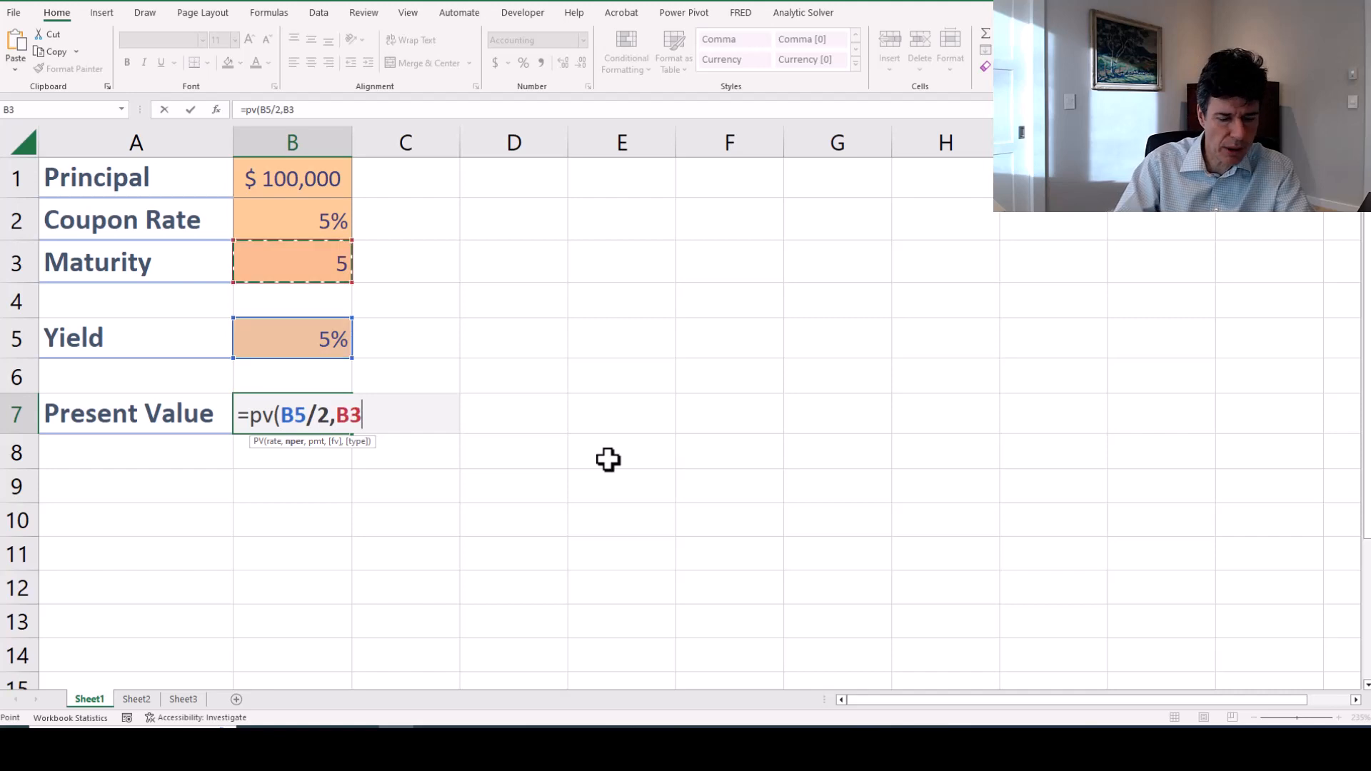
pyautogui.write('*2')
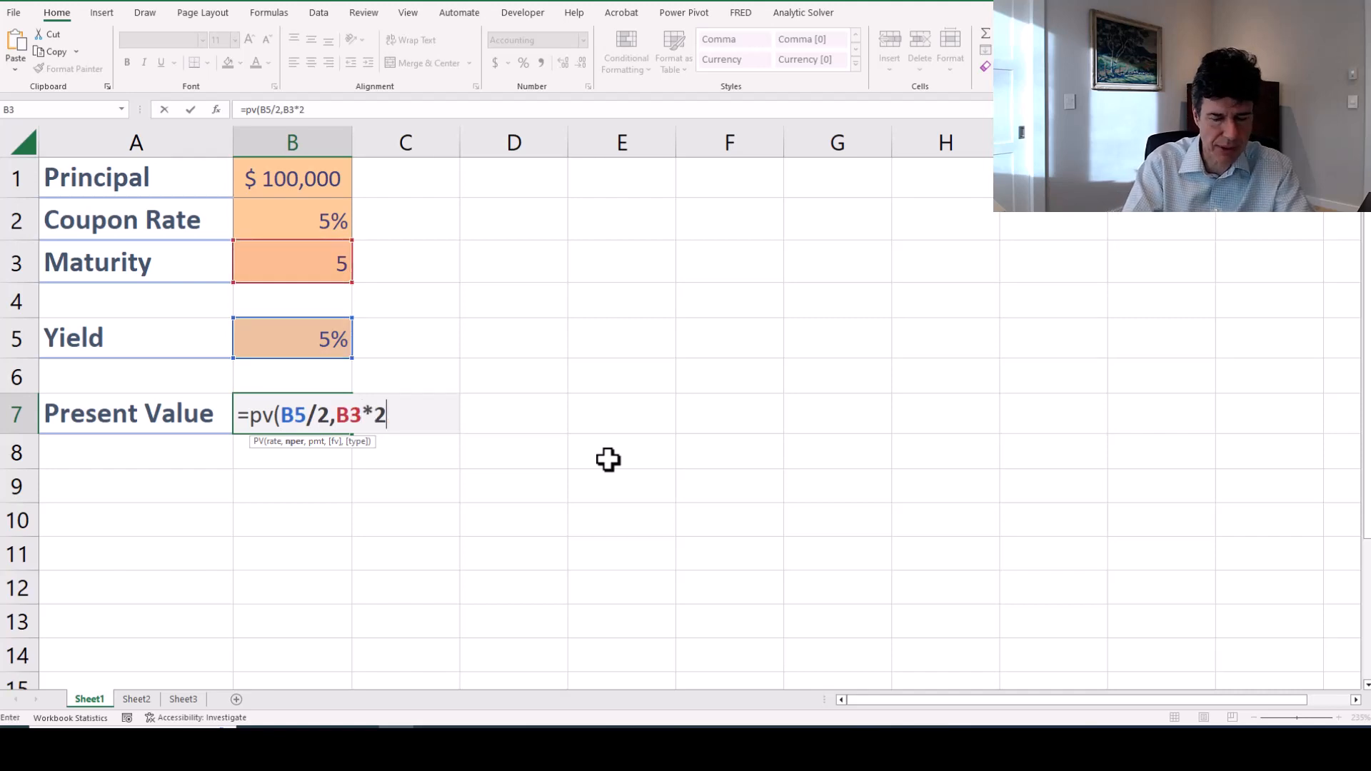
pyautogui.write(',')
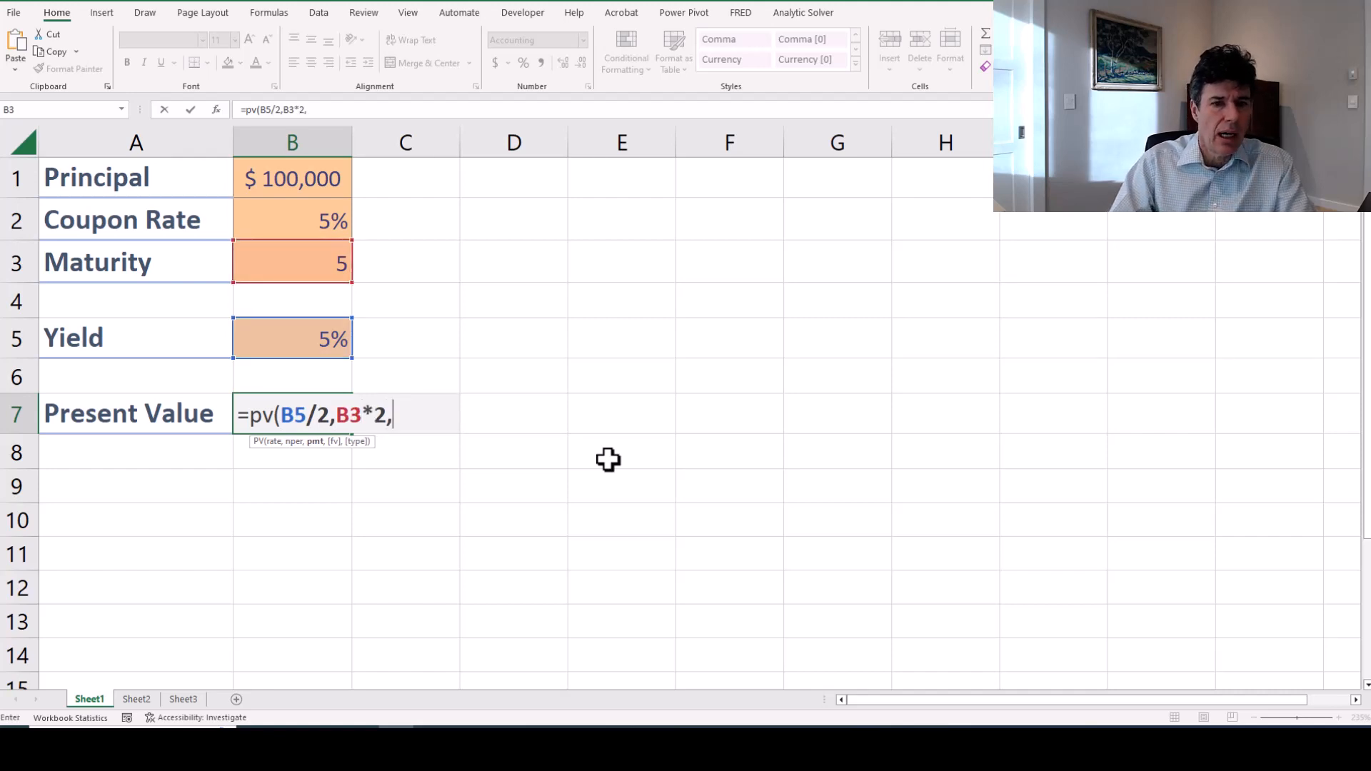
# Add -B1*B2/2 as the payment argument of the PV formula.
pyautogui.write('-')
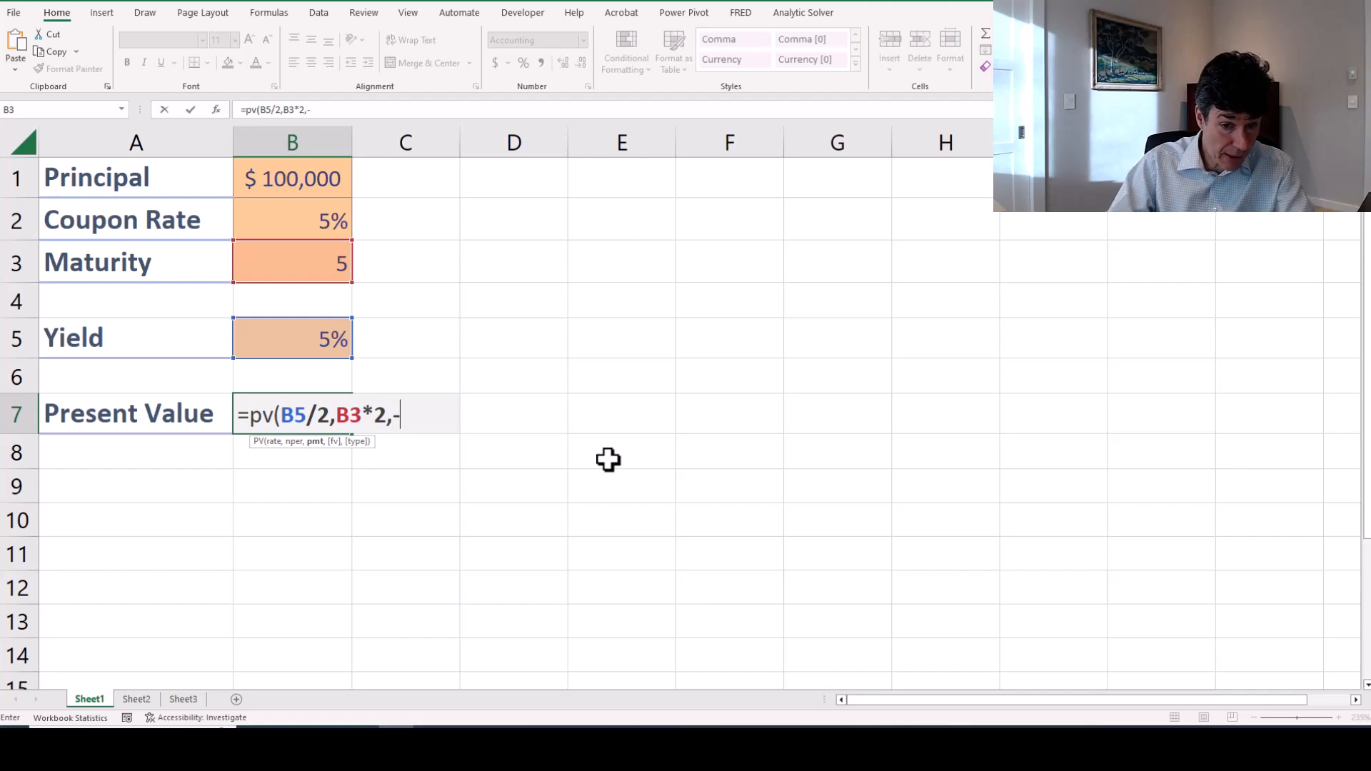
pyautogui.press('Up')
pyautogui.press('Up')
pyautogui.press('Up')
pyautogui.press('Up')
pyautogui.press('Up')
pyautogui.press('Up')
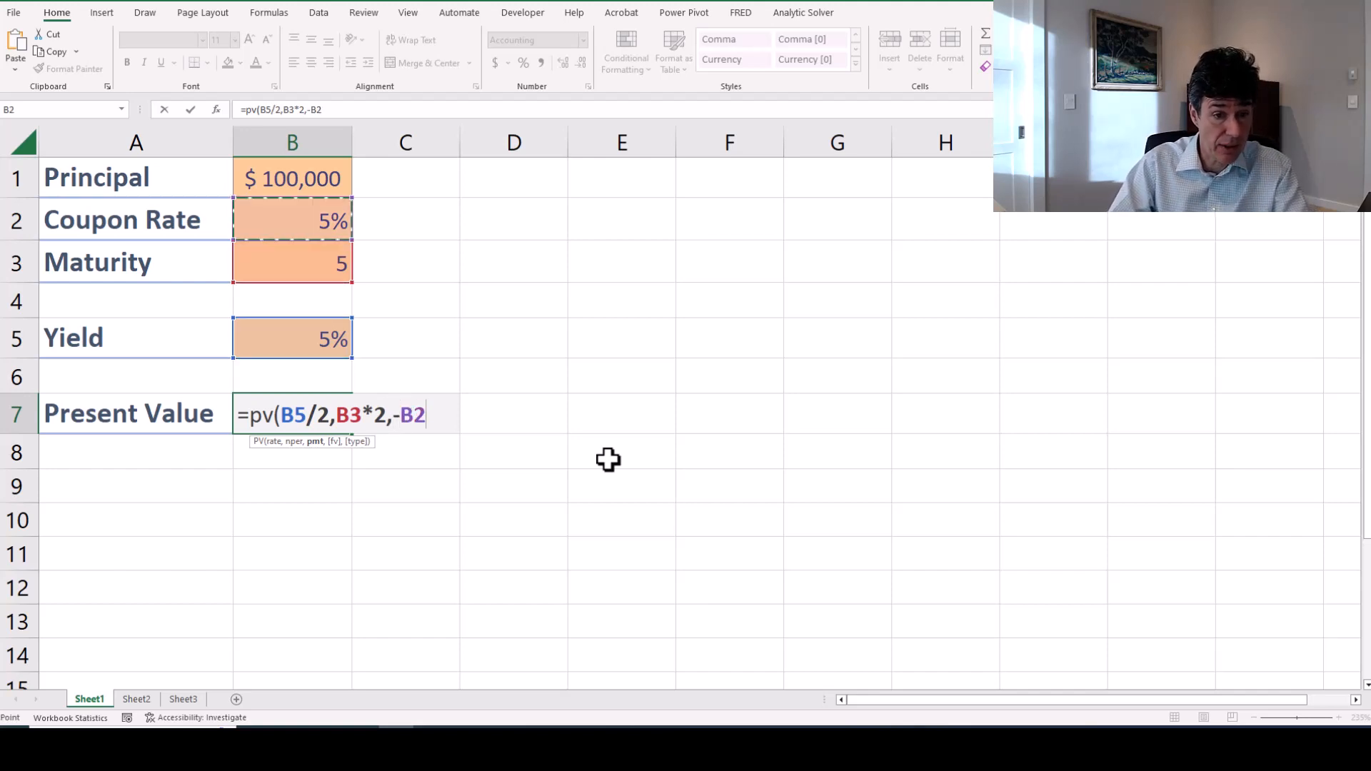
pyautogui.write('*')
pyautogui.press('Up')
pyautogui.press('Up')
pyautogui.press('Up')
pyautogui.press('Up')
pyautogui.press('Up')
pyautogui.write('/2')
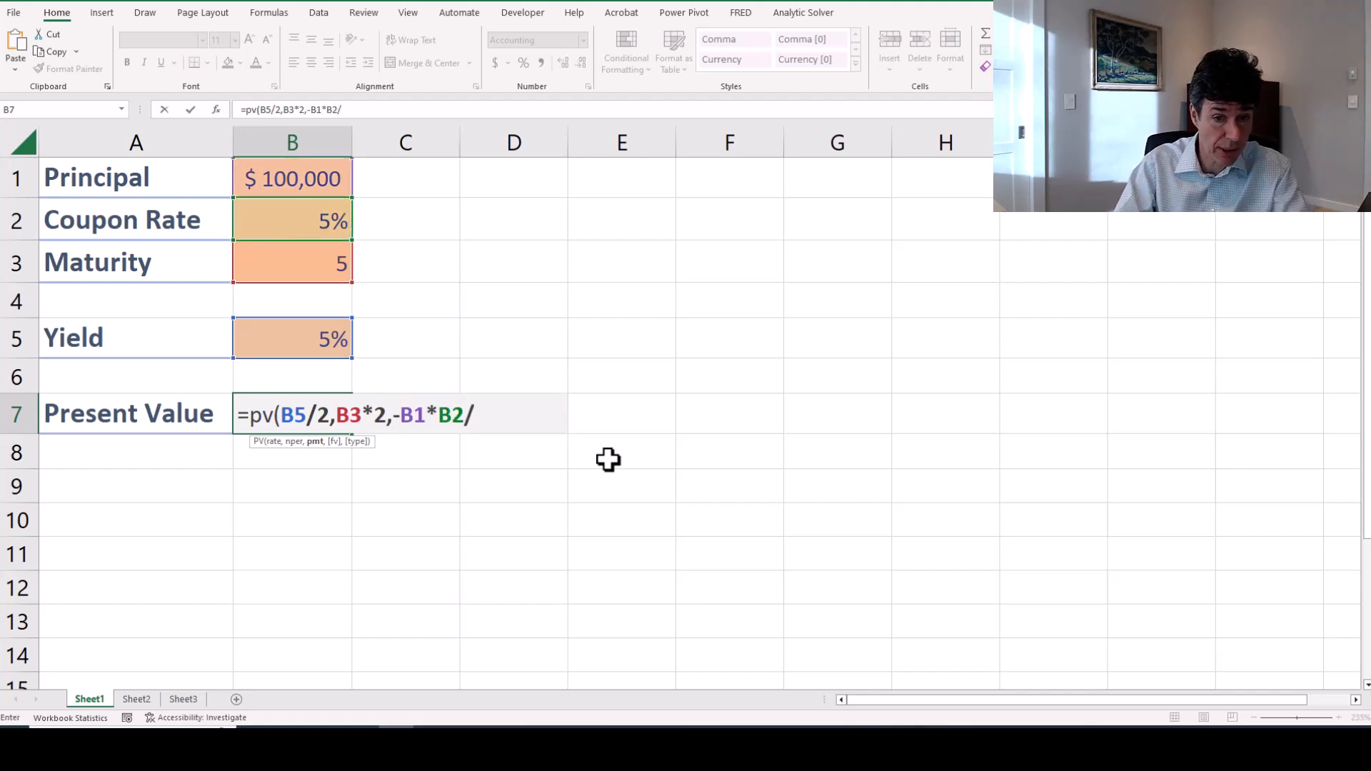
pyautogui.write(',')
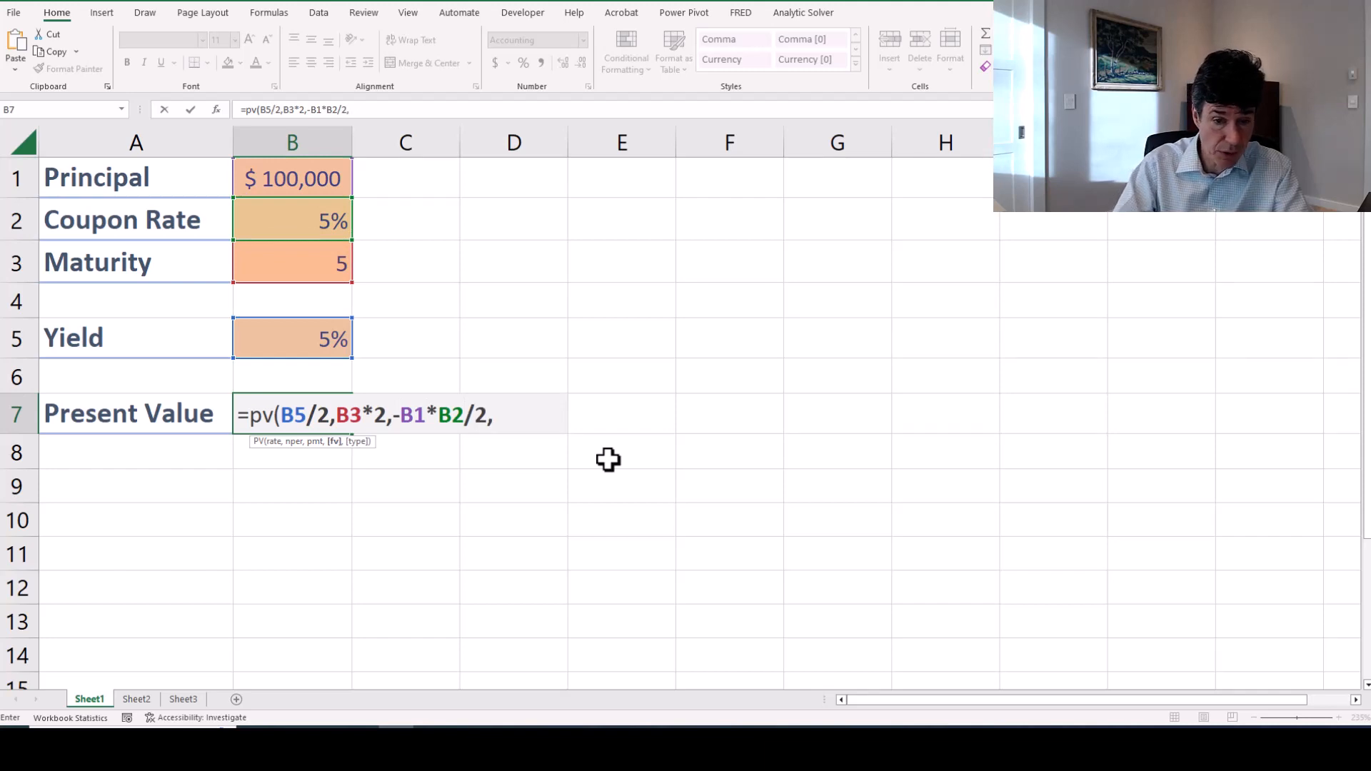
pyautogui.press('Up')
pyautogui.press('Up')
pyautogui.press('Up')
pyautogui.press('BackSpace')
pyautogui.press('BackSpace')
# Complete the PV formula in B7 with -B1 as the future value argument.
pyautogui.write('-')
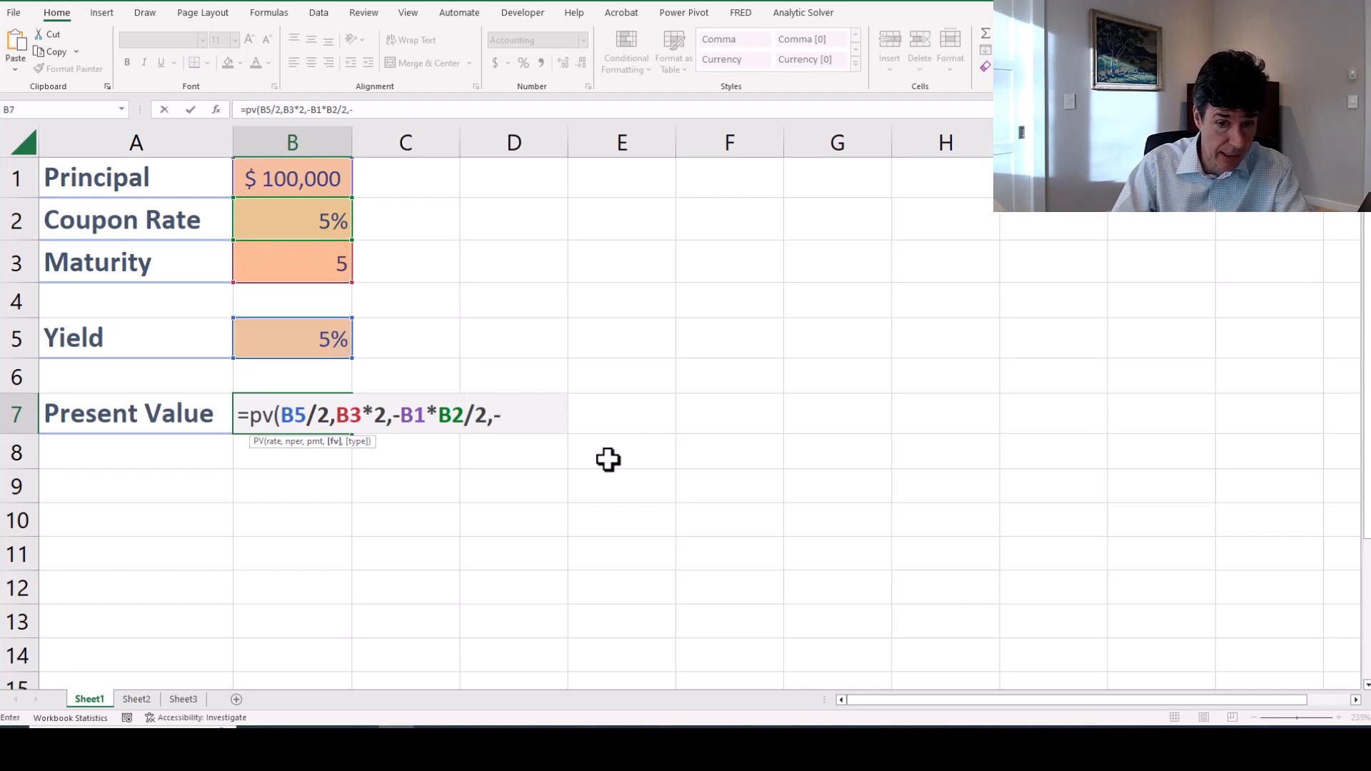
pyautogui.press('Up')
pyautogui.press('Up')
pyautogui.press('Up')
pyautogui.press('Up')
pyautogui.press('Up')
pyautogui.press('Up')
pyautogui.write(')')
pyautogui.press('Return')
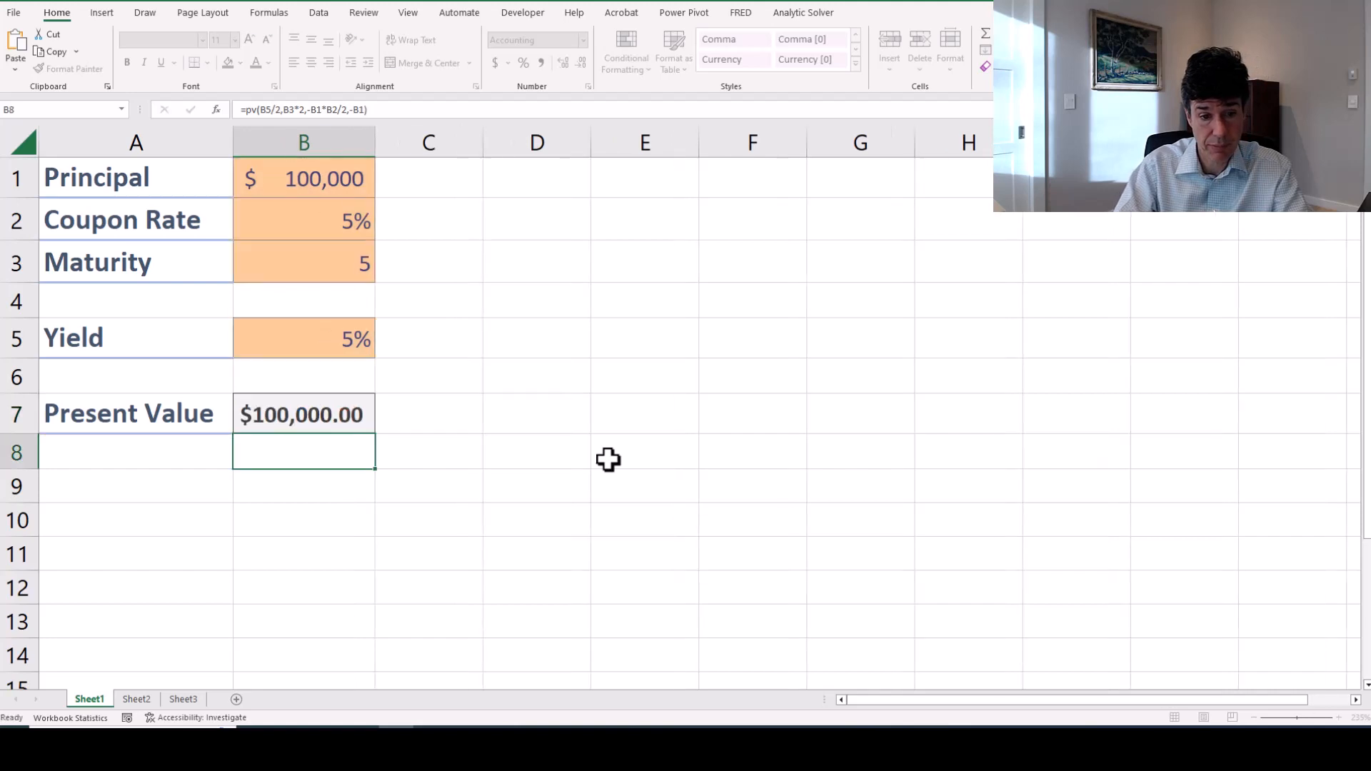
# Set the yield in B5 to 4%.
pyautogui.press('Up')
pyautogui.press('Up')
pyautogui.press('Up')
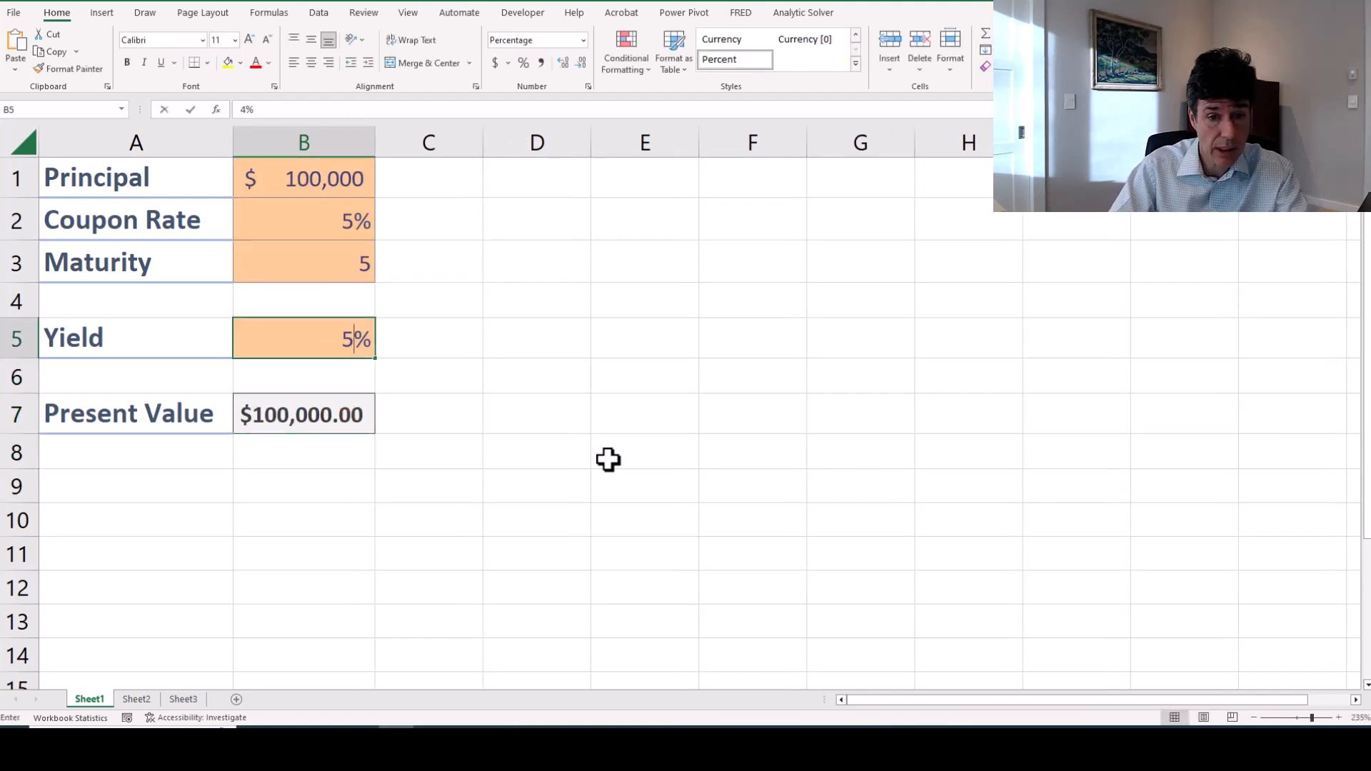
pyautogui.write('4')
pyautogui.press('Return')
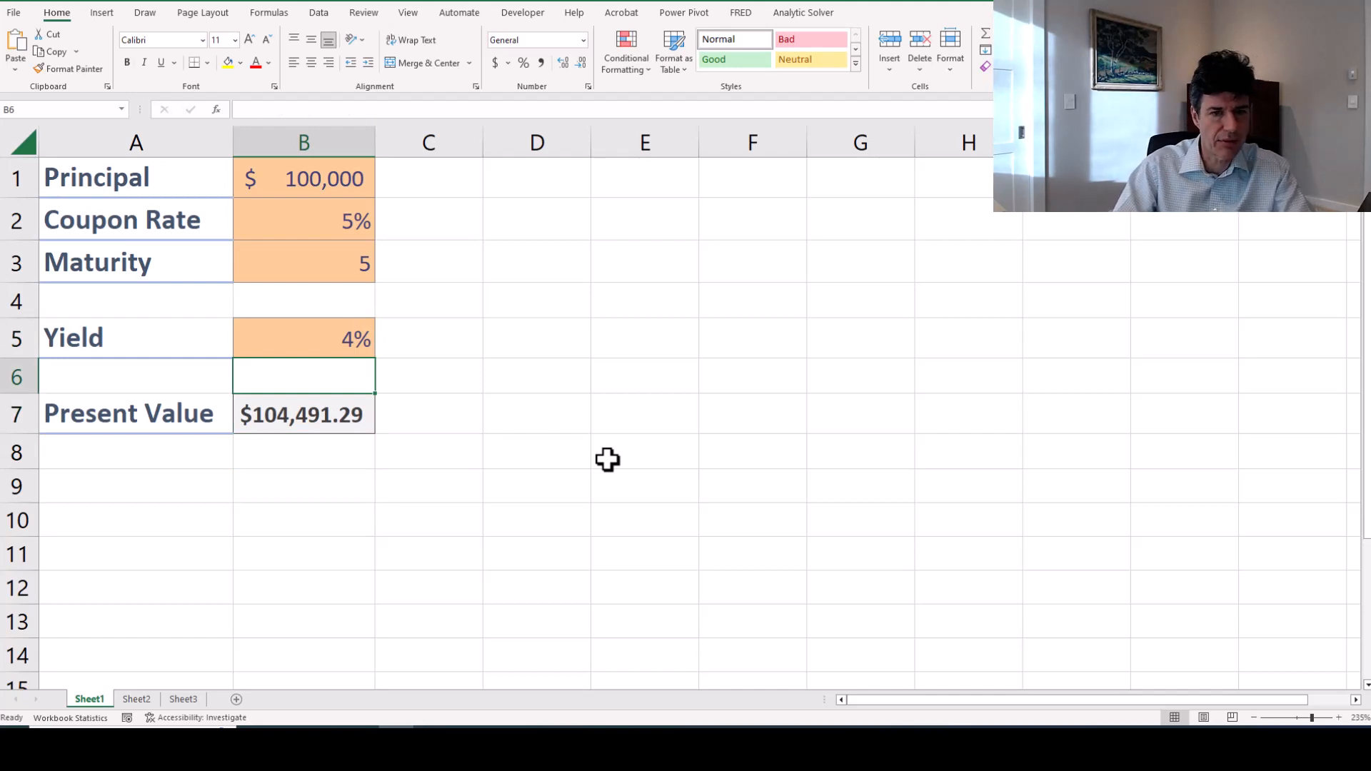
# Set the yield in B5 to 6%.
pyautogui.press('Up')
pyautogui.press('Up')
pyautogui.press('Up')
pyautogui.press('Up')
pyautogui.press('Up')
pyautogui.press('Down')
pyautogui.press('Down')
pyautogui.press('Down')
pyautogui.press('Down')
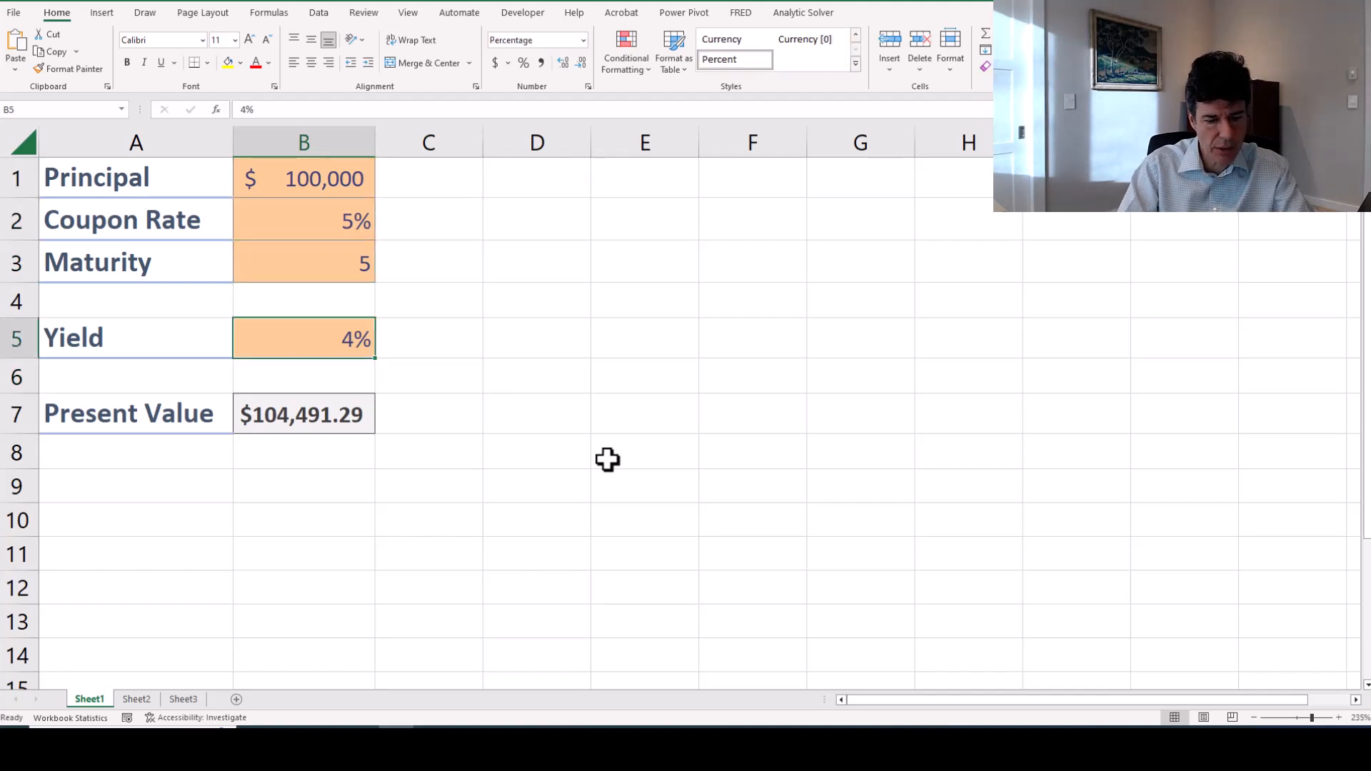
pyautogui.write('6')
pyautogui.press('Return')
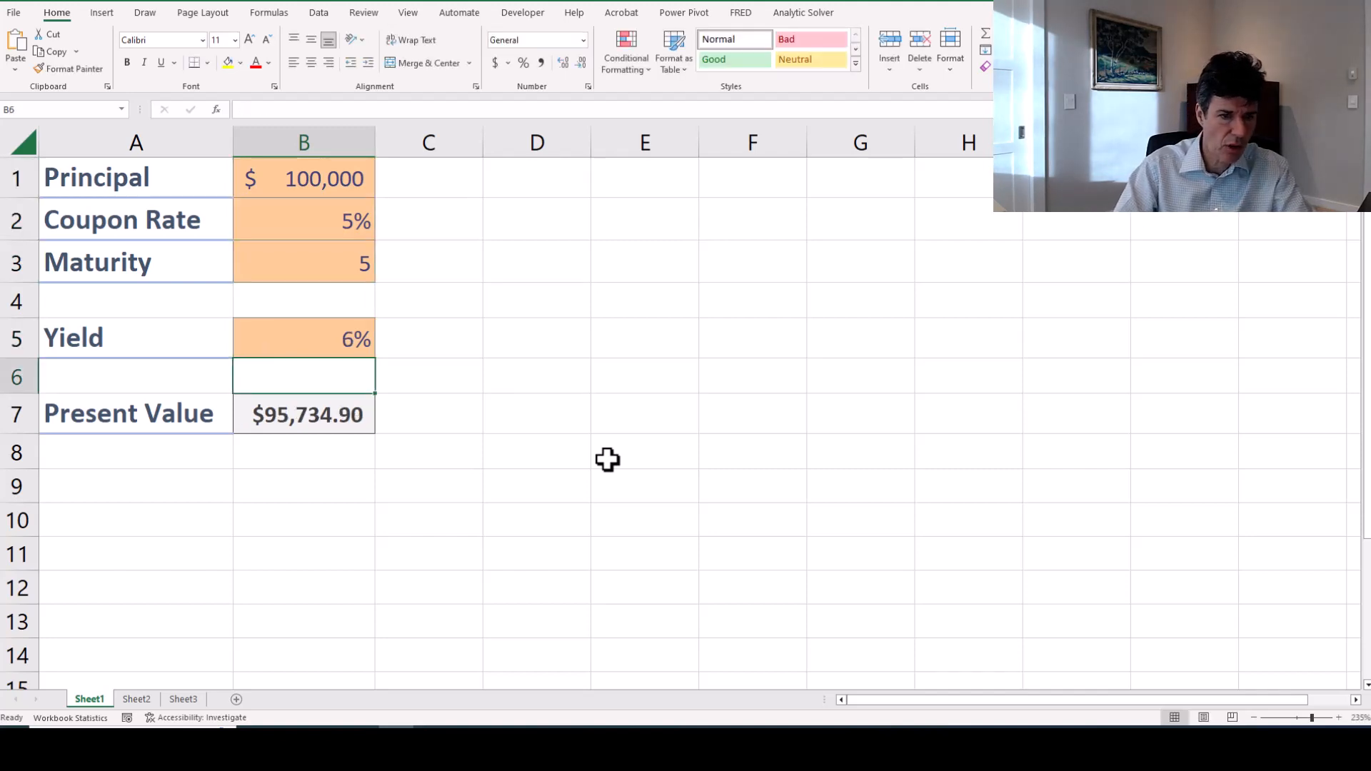
# Set the yield in B5 back to 5%.
pyautogui.press('Up')
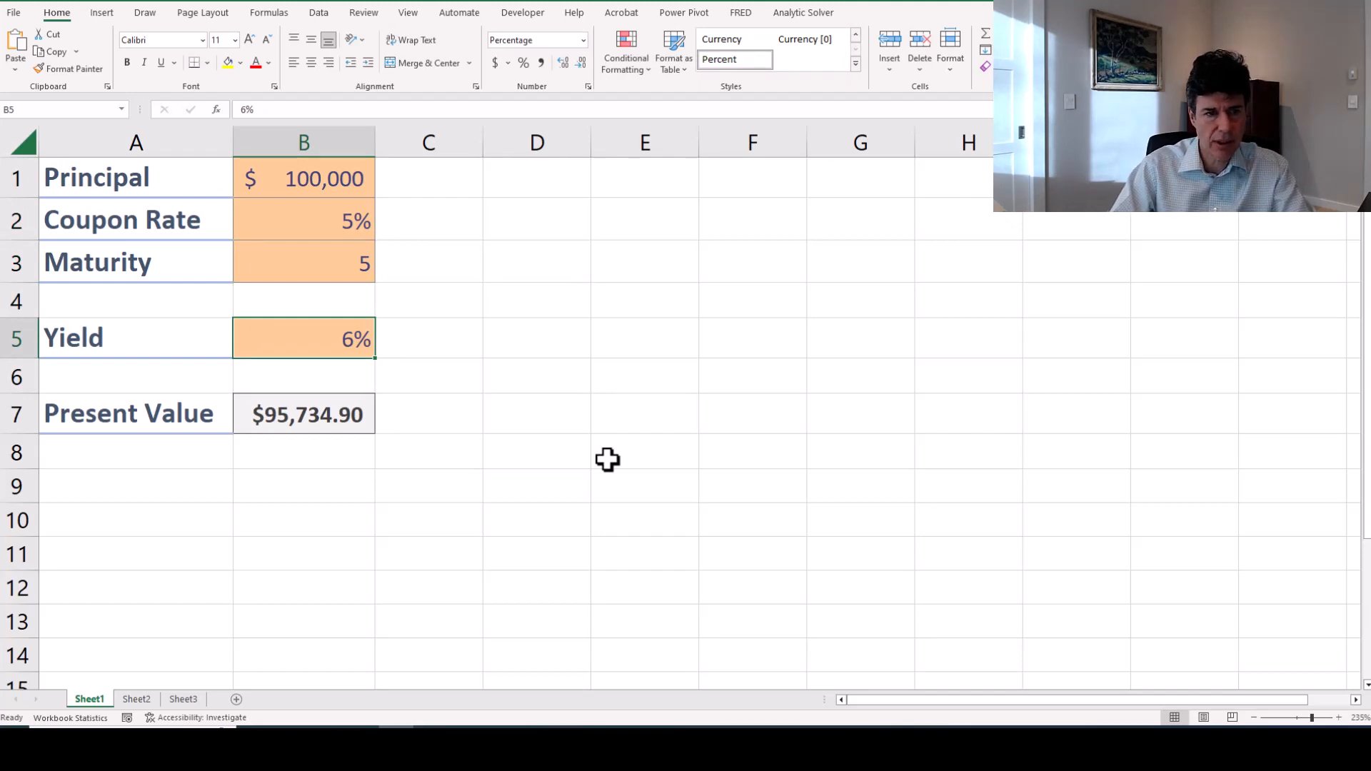
pyautogui.press('Up')
pyautogui.press('Down')
pyautogui.write('5')
pyautogui.press('Return')
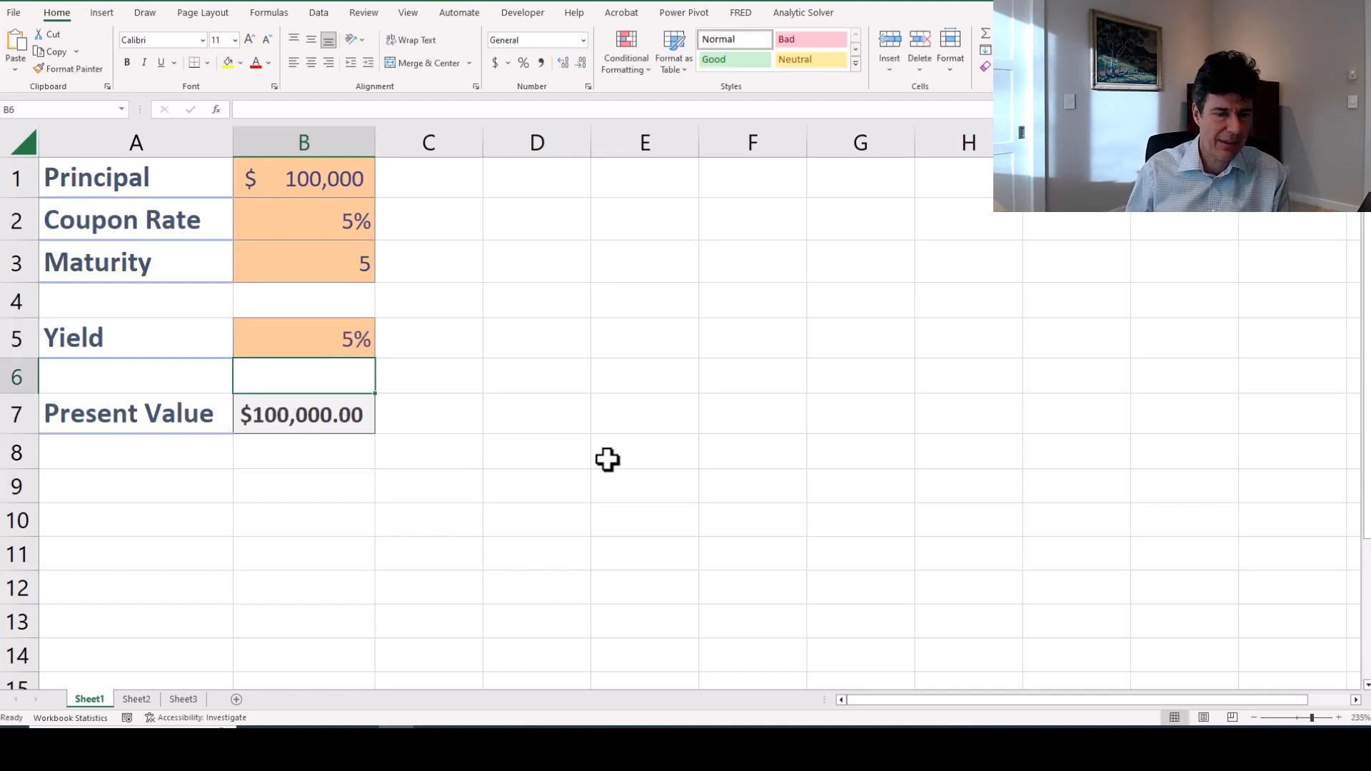
# Enter a second Present Value label in A8 and give it the Heading 2 cell style.
pyautogui.press('Up')
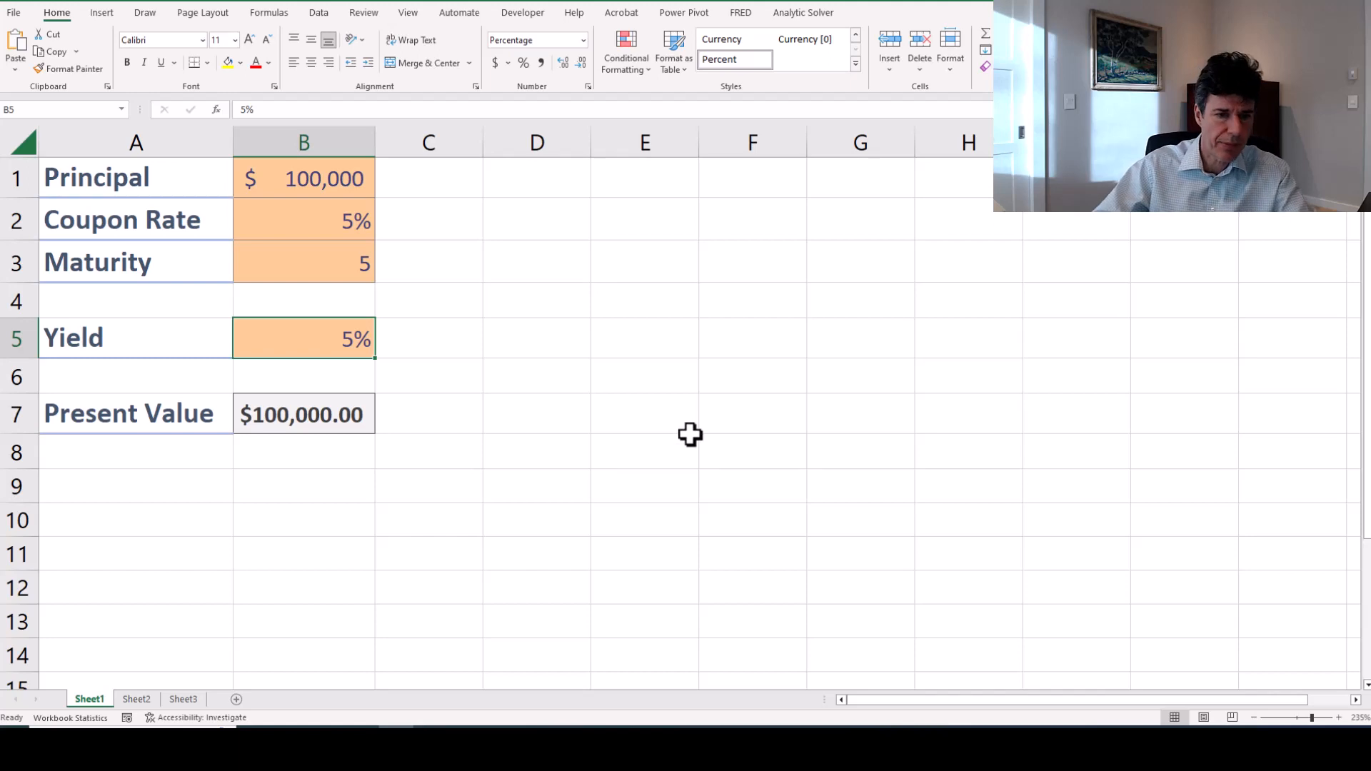
pyautogui.press('Down')
pyautogui.press('Down')
pyautogui.press('Down')
pyautogui.press('Down')
pyautogui.press('Down')
pyautogui.press('Up')
pyautogui.press('Left')
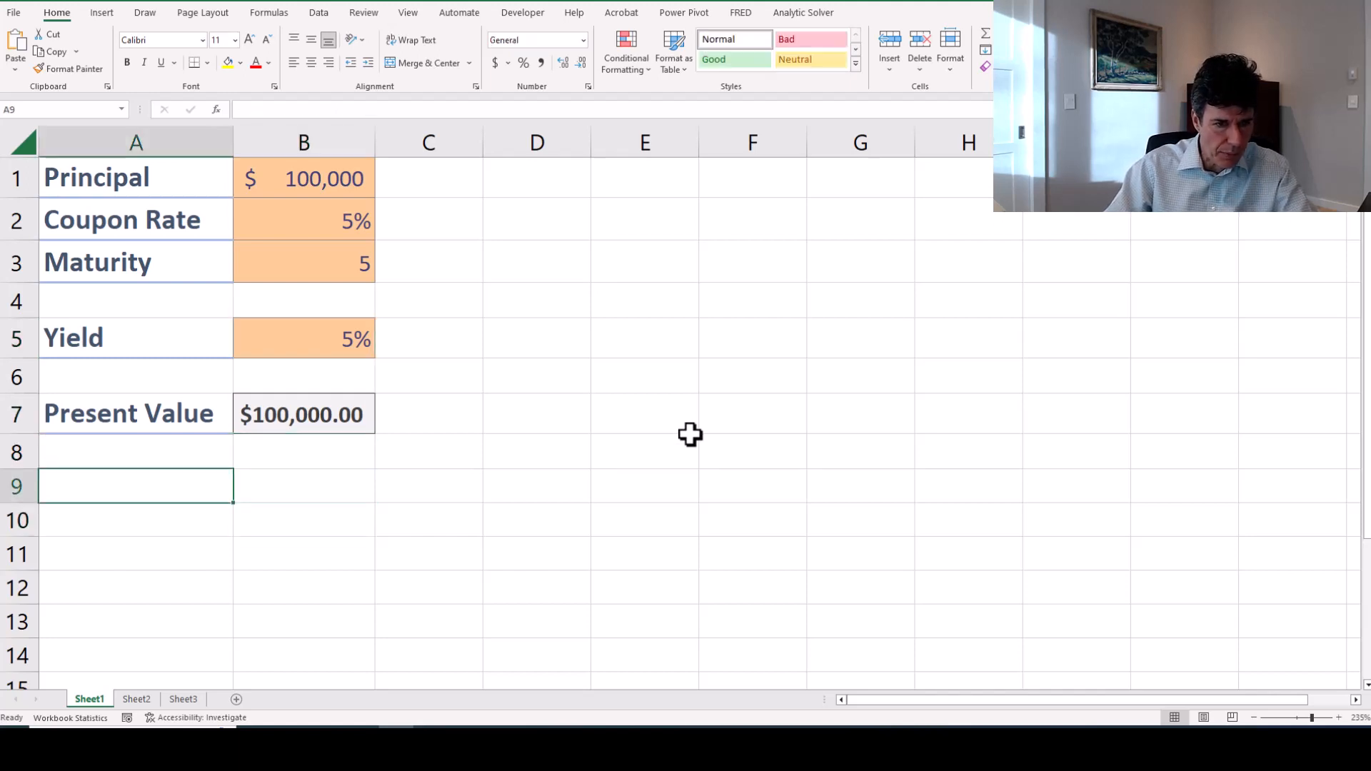
pyautogui.press('Up')
pyautogui.write('Present Value')
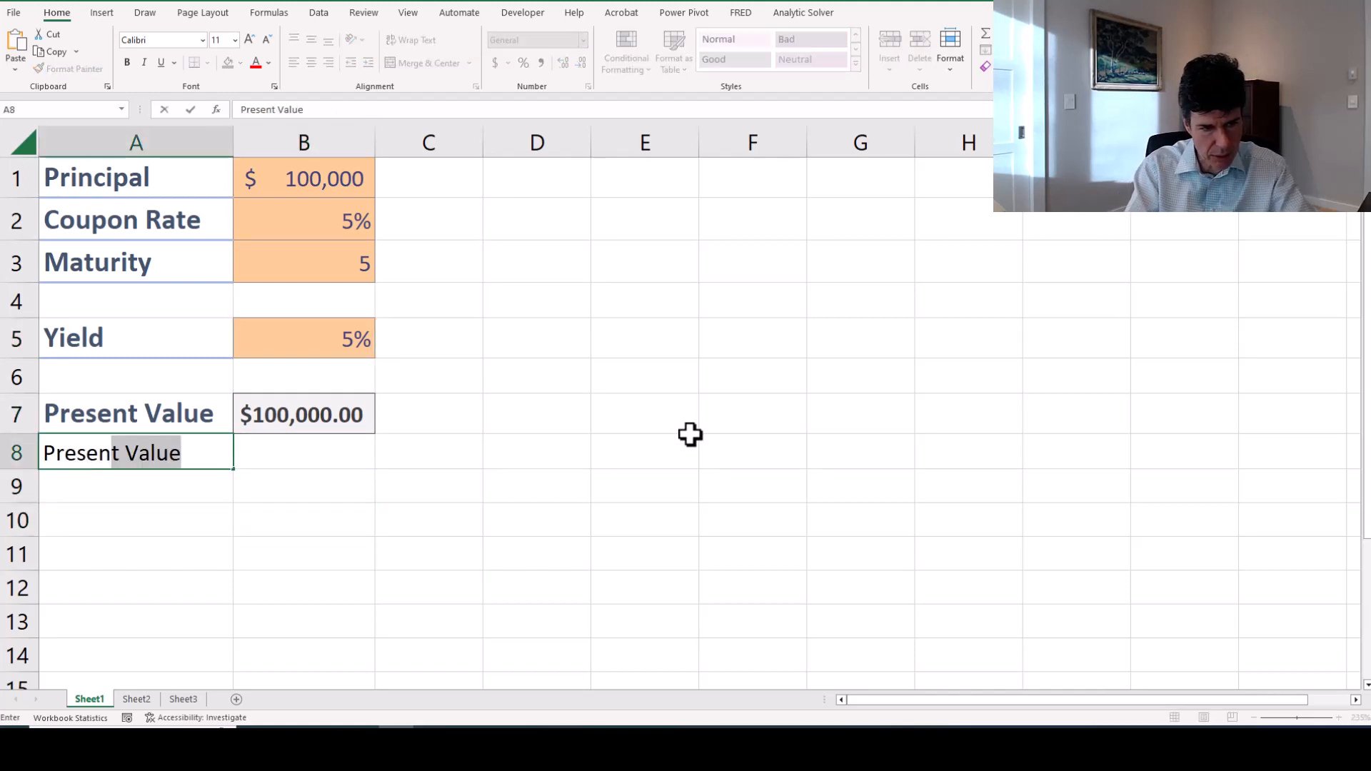
pyautogui.press('Return')
pyautogui.press('Up')
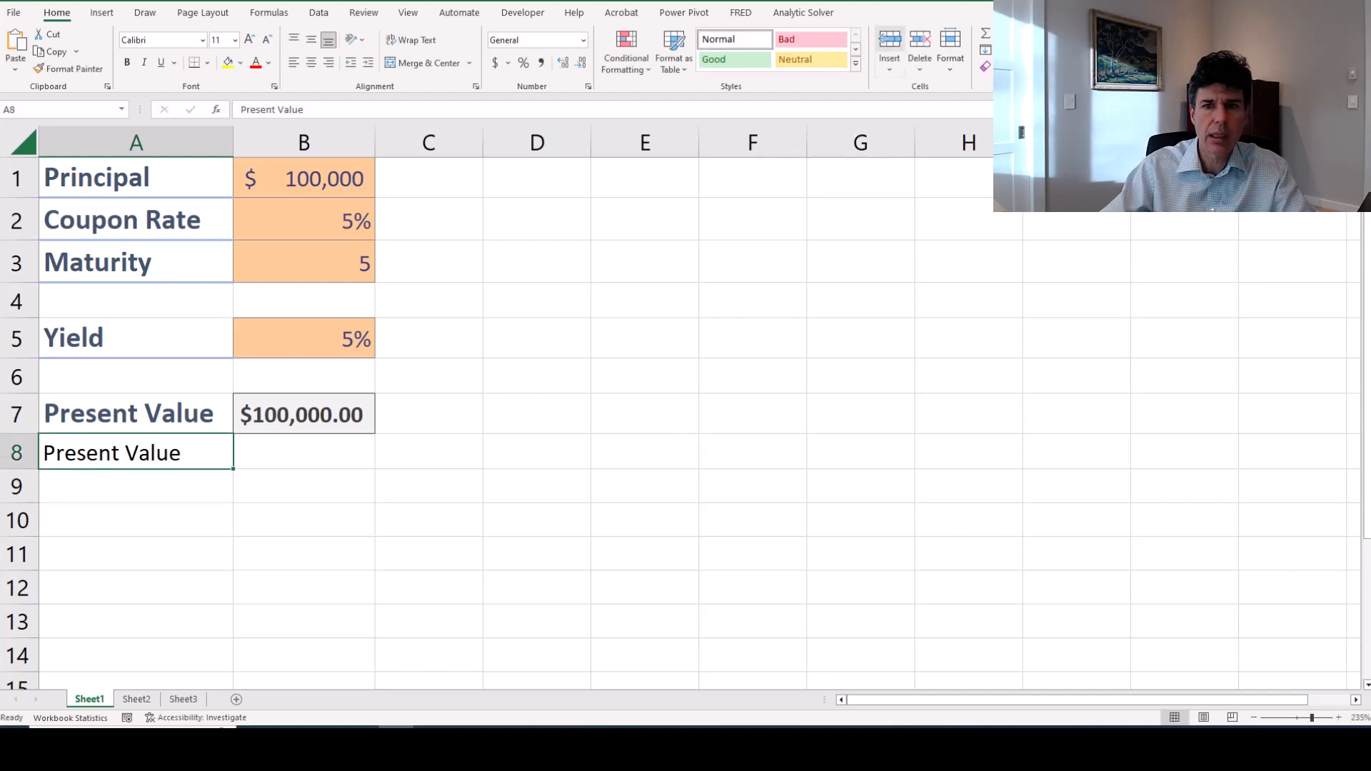
pyautogui.click(855, 63)
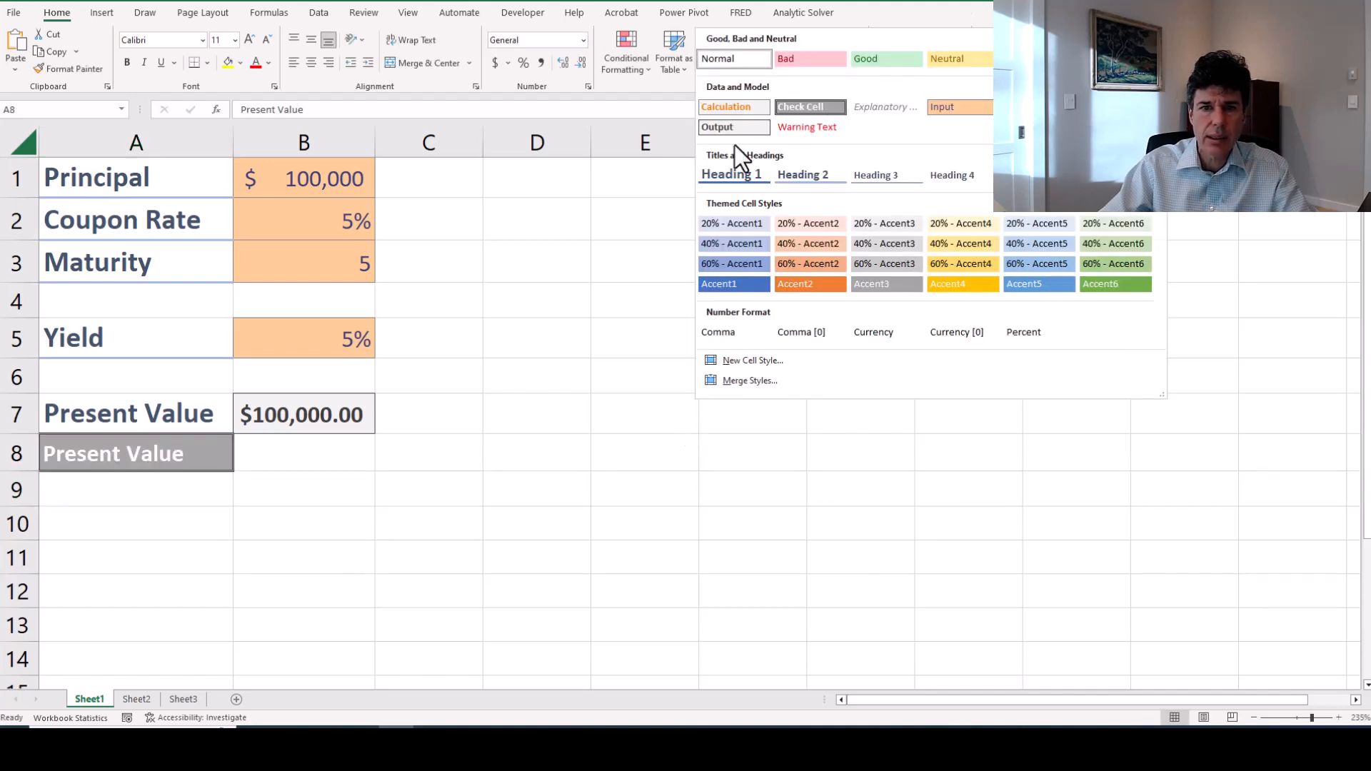
pyautogui.click(730, 172)
# Apply the Output cell style to B8 beside the second Present Value label.
pyautogui.click(315, 443)
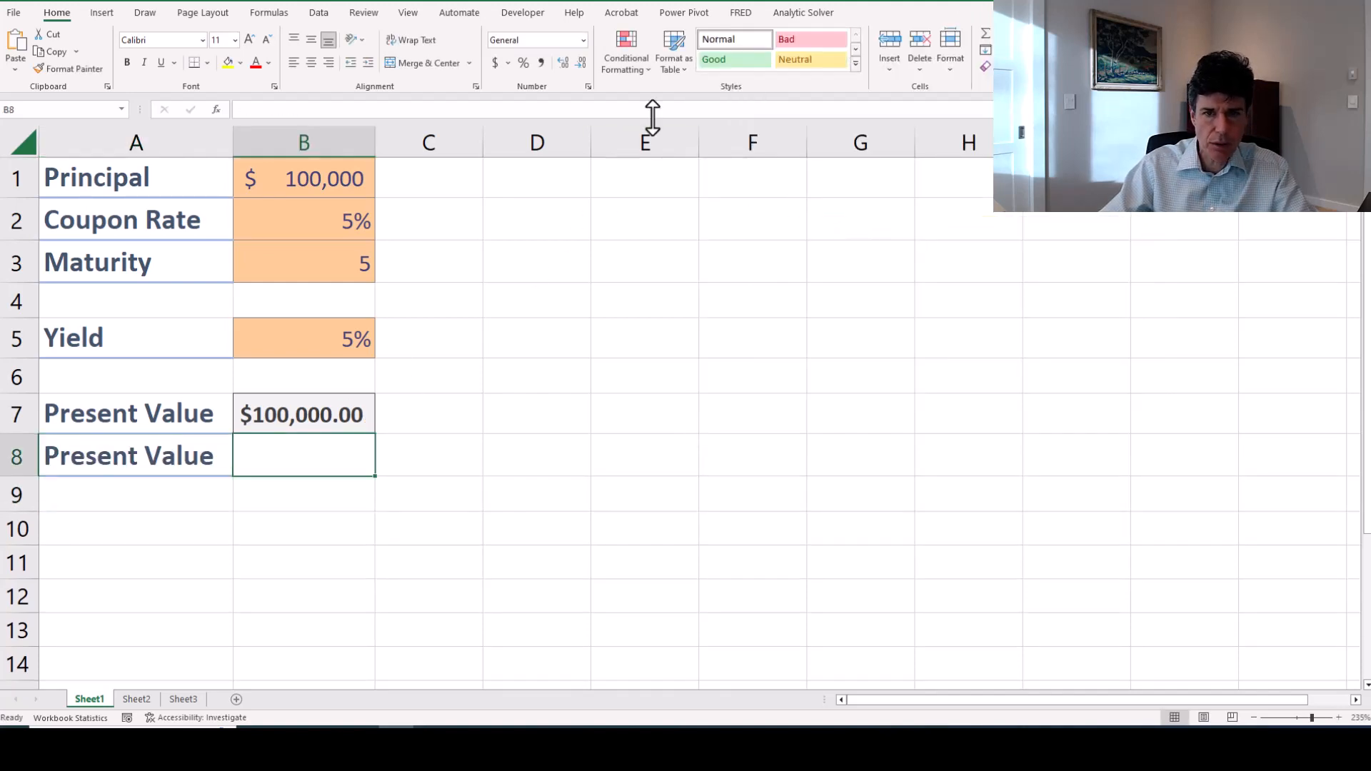
pyautogui.click(855, 64)
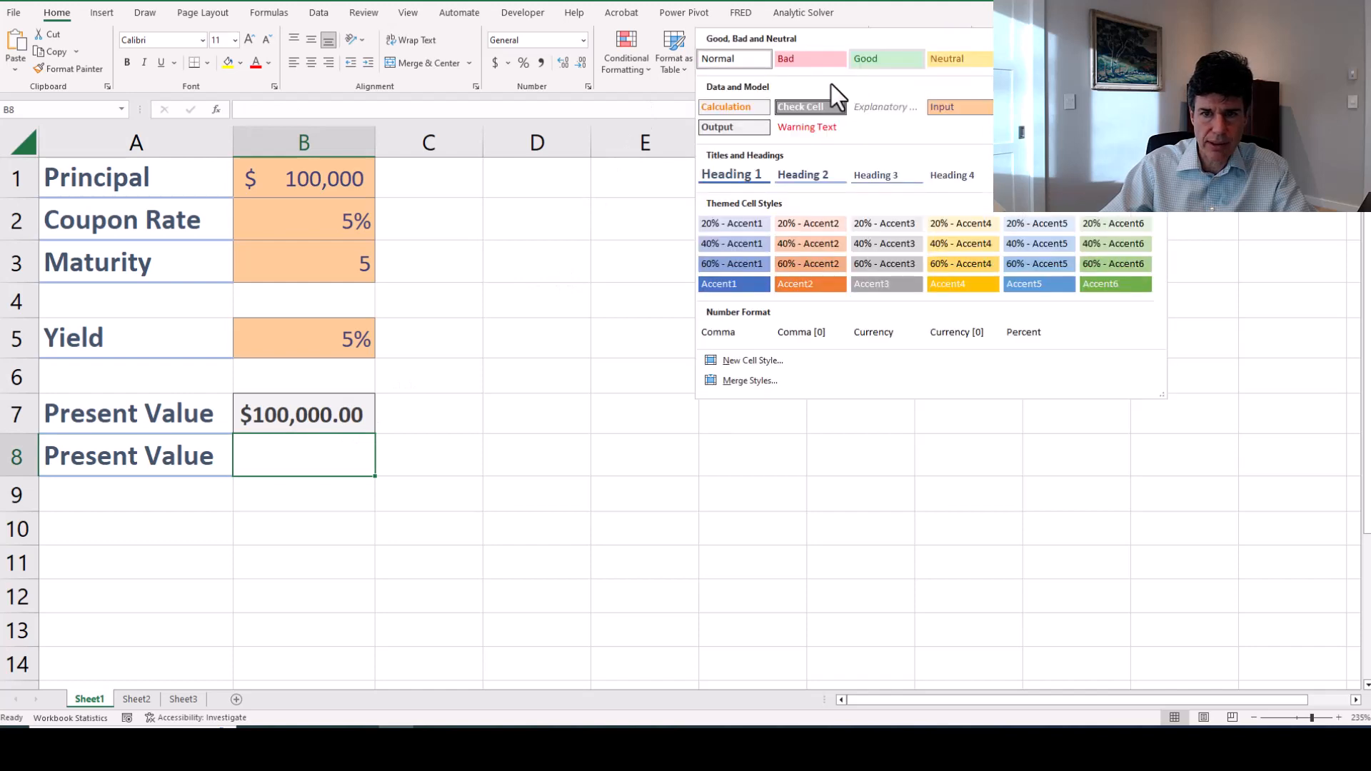
pyautogui.click(744, 131)
# Enter the column headers Cash Flow Number, Cash Flow and PV in cells A10, B10 and C10.
pyautogui.click(192, 535)
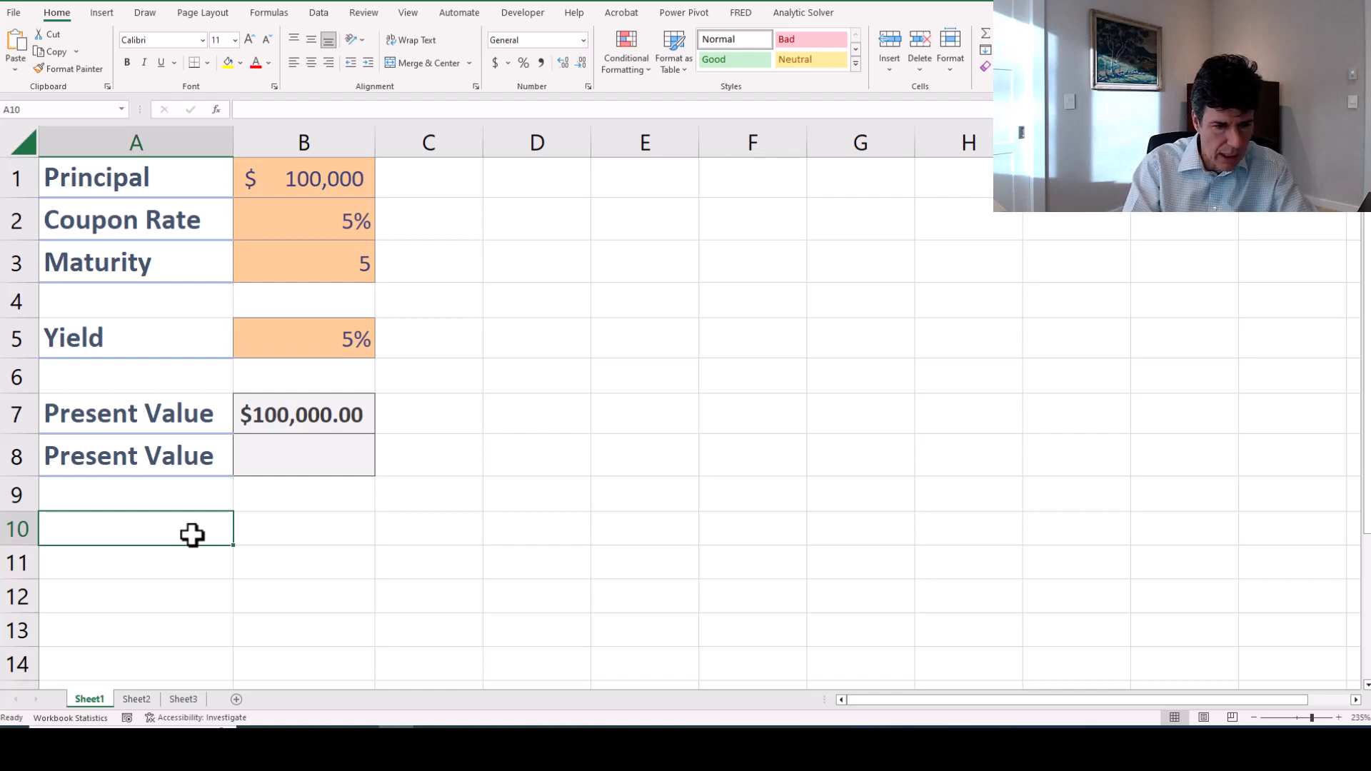
pyautogui.write('Cash Flo')
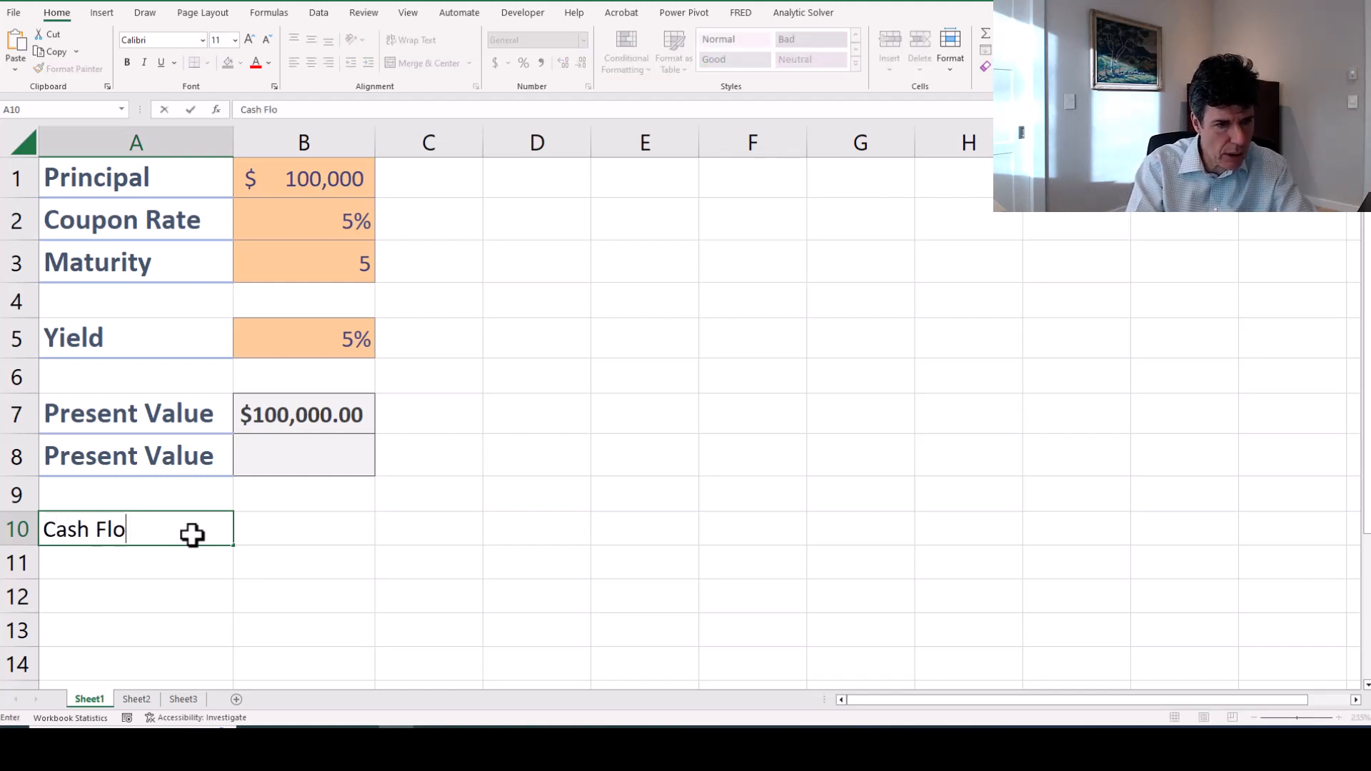
pyautogui.write('w Number')
pyautogui.press('Return')
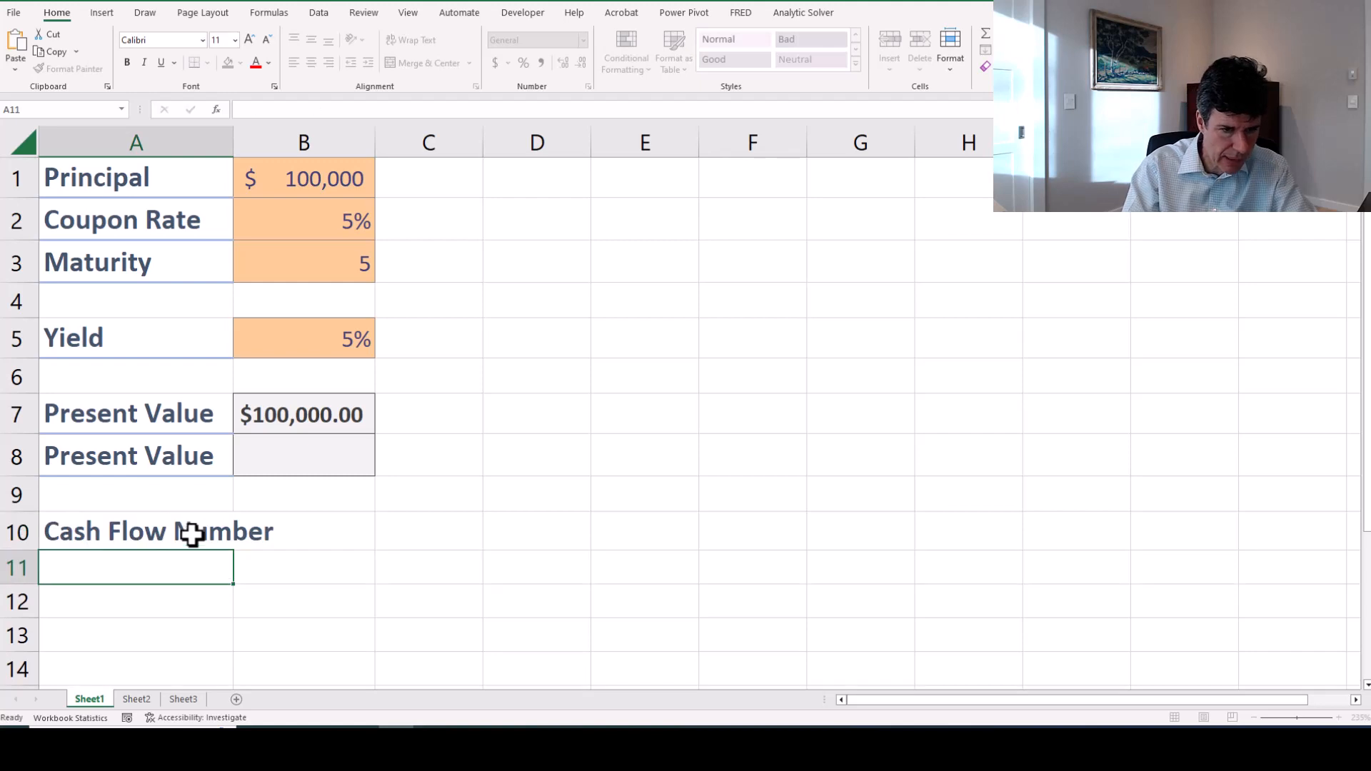
pyautogui.press('Up')
pyautogui.press('Right')
pyautogui.write('Cash Flow')
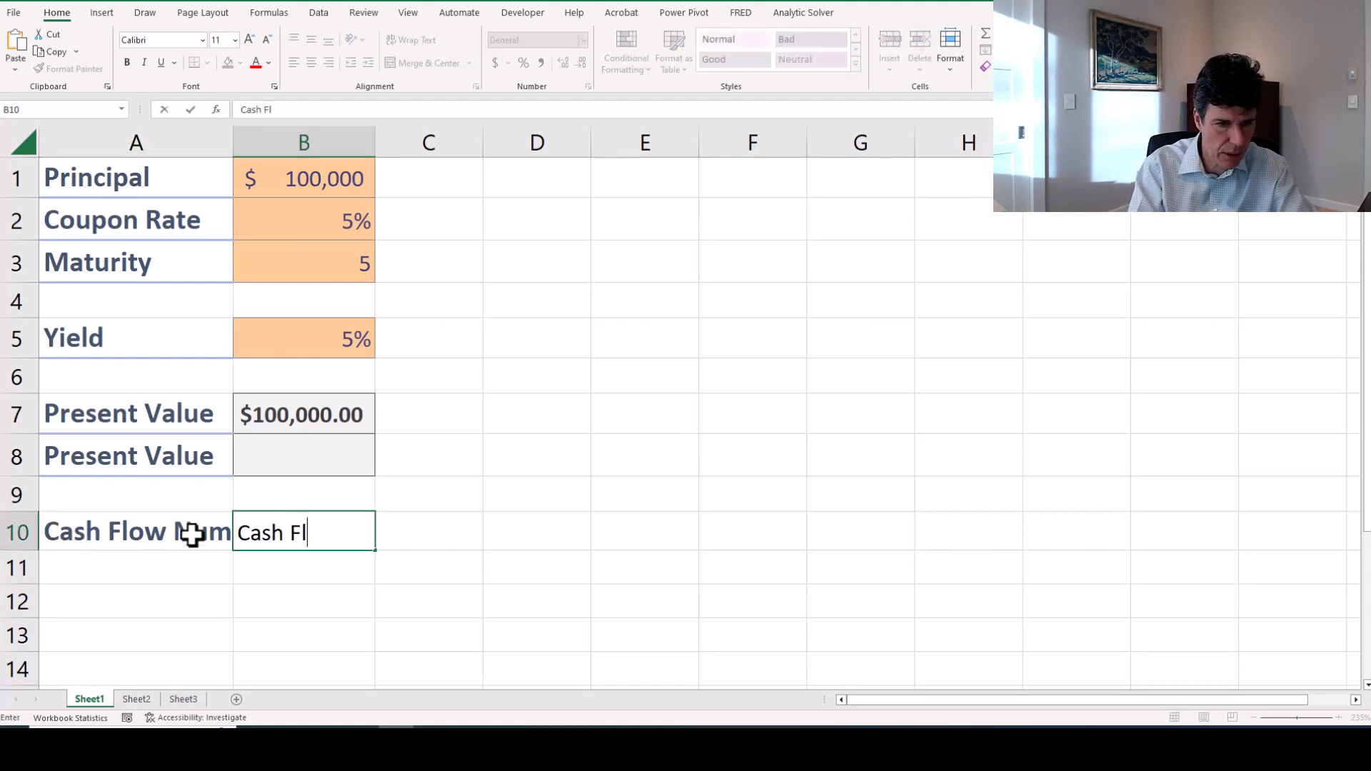
pyautogui.press('Return')
pyautogui.press('Up')
pyautogui.press('Right')
pyautogui.write('V')
pyautogui.press('BackSpace')
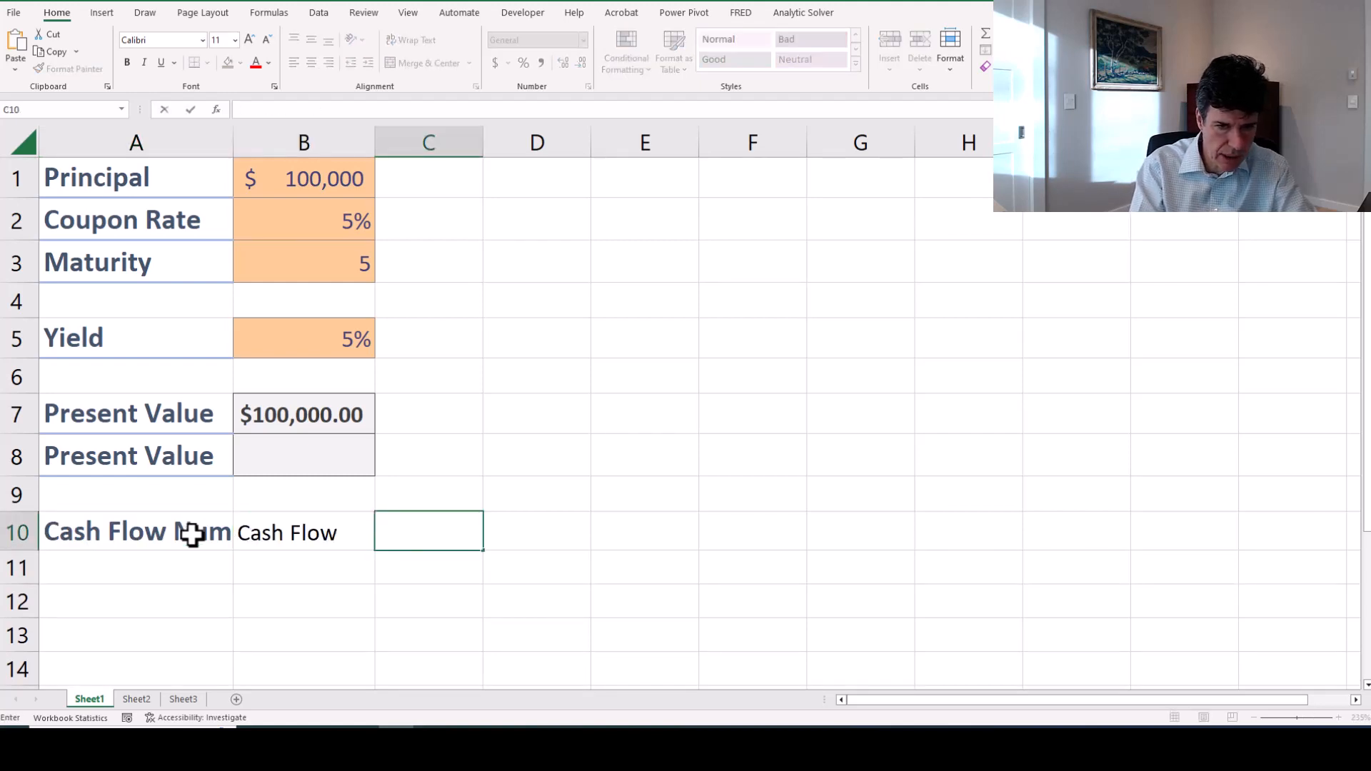
pyautogui.write('PV')
pyautogui.press('BackSpace')
pyautogui.press('Return')
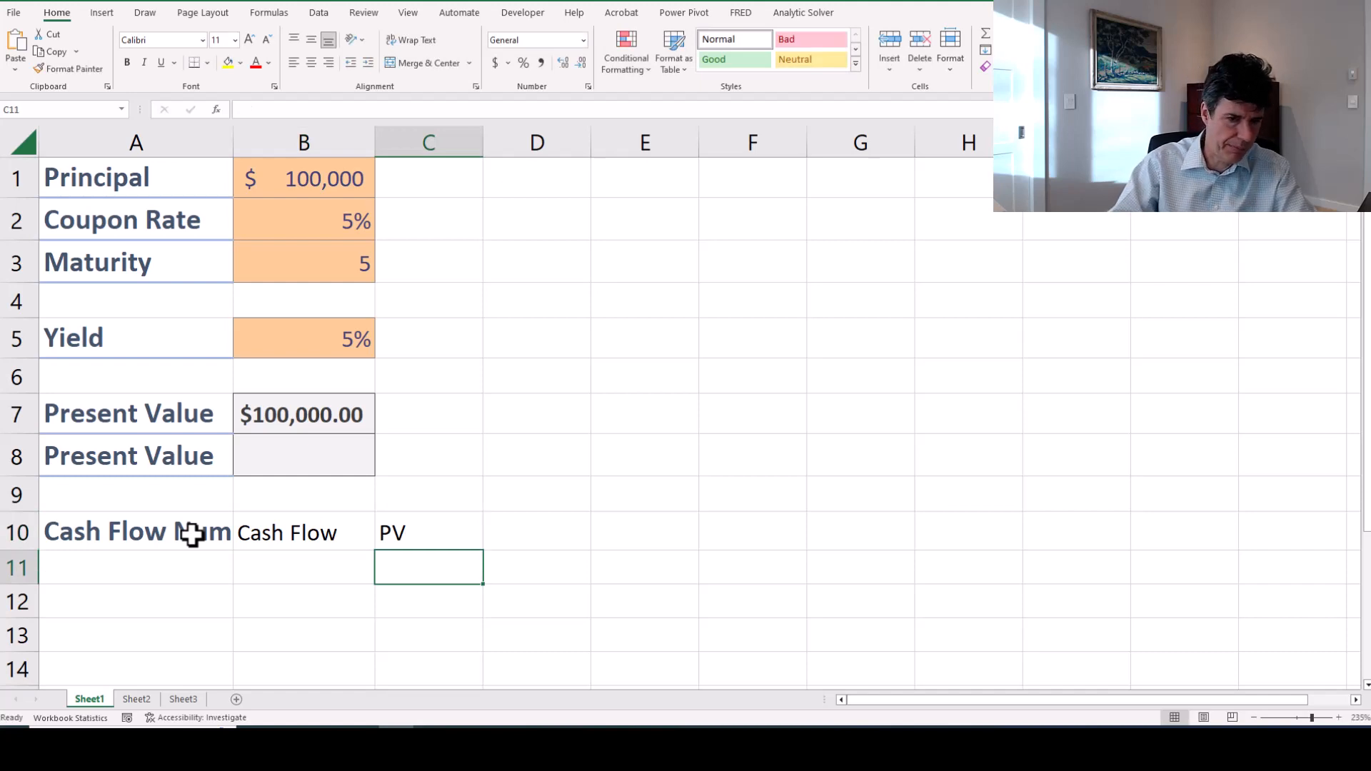
# Apply the Heading 2 cell style to the headers in A10:C10 and widen column A to fit Cash Flow Number.
pyautogui.press('Left')
pyautogui.press('Up')
pyautogui.press('Left')
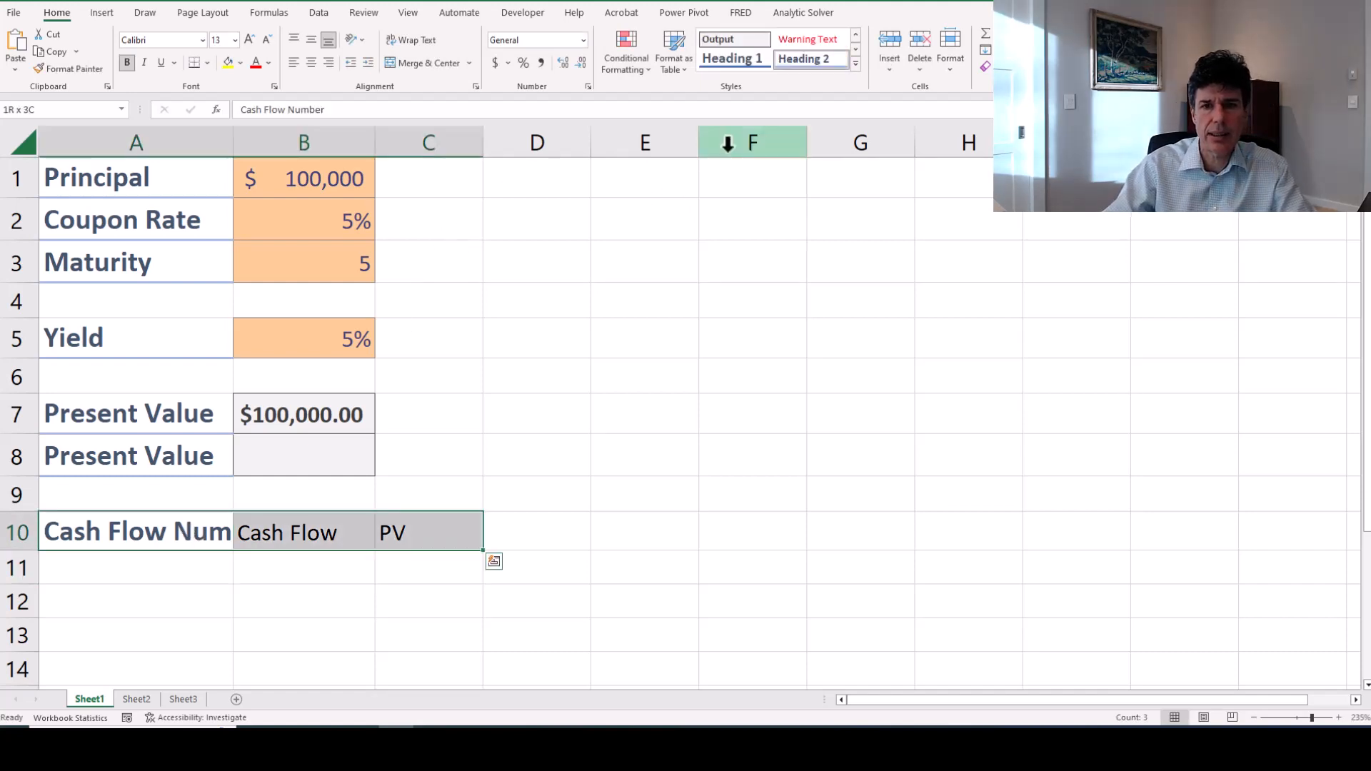
pyautogui.click(799, 60)
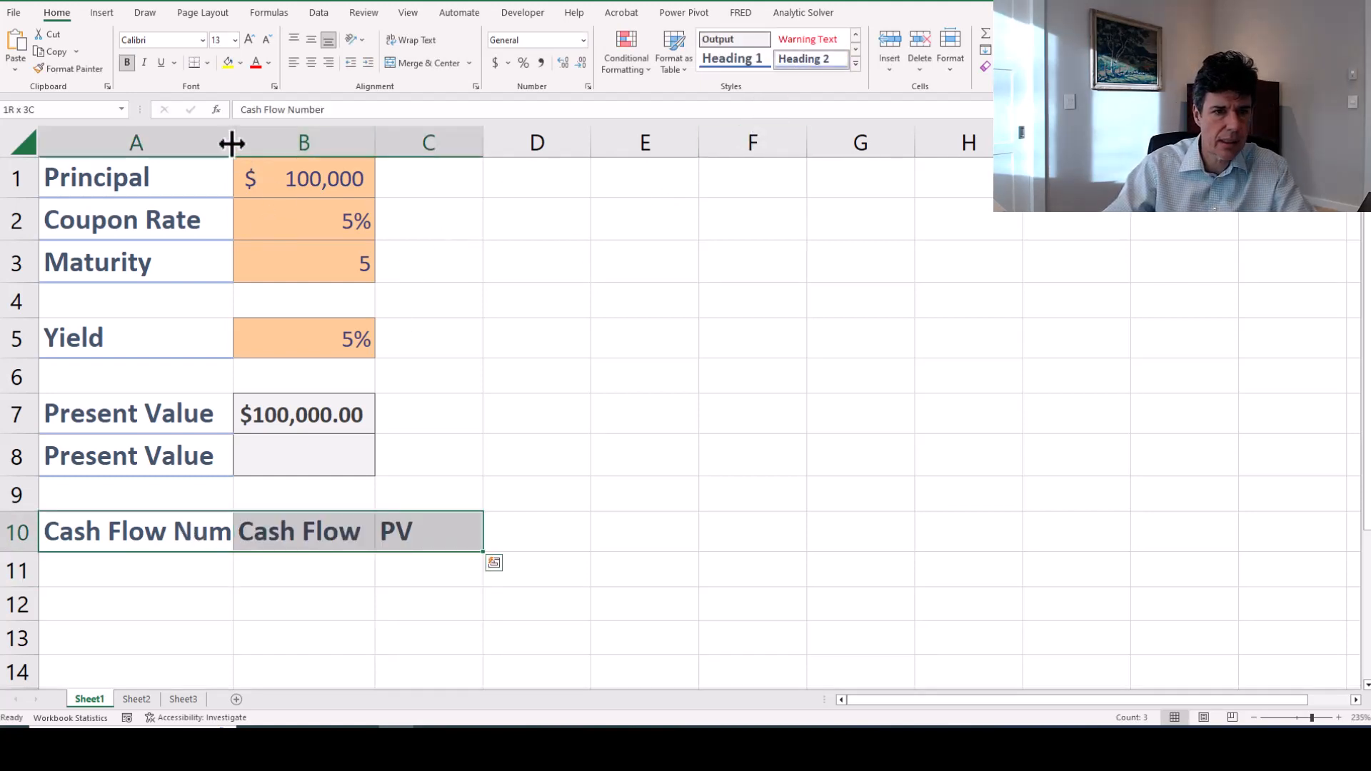
pyautogui.moveTo(232, 142); pyautogui.dragTo(277, 142)
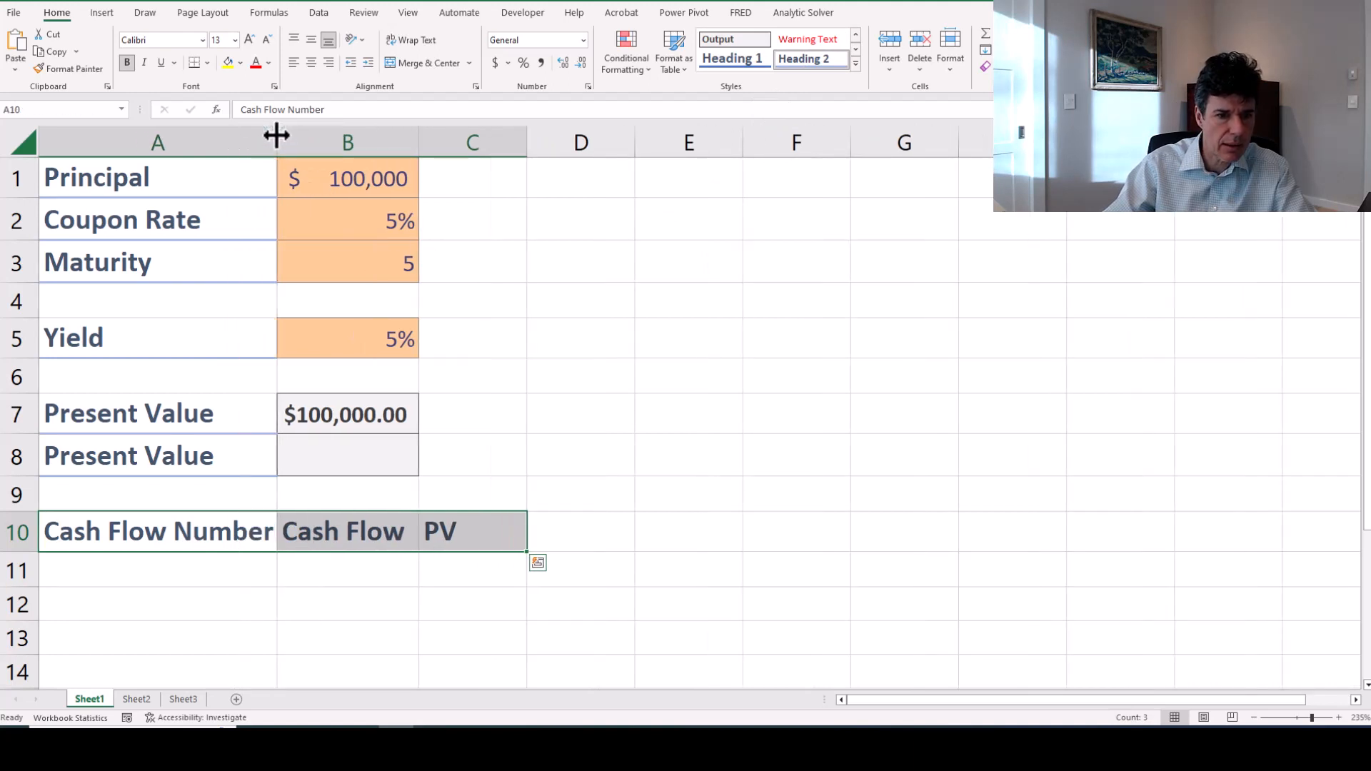
# Start the cash flow numbering with 1 in A11 and the formula =A11+1 in A12.
pyautogui.click(222, 557)
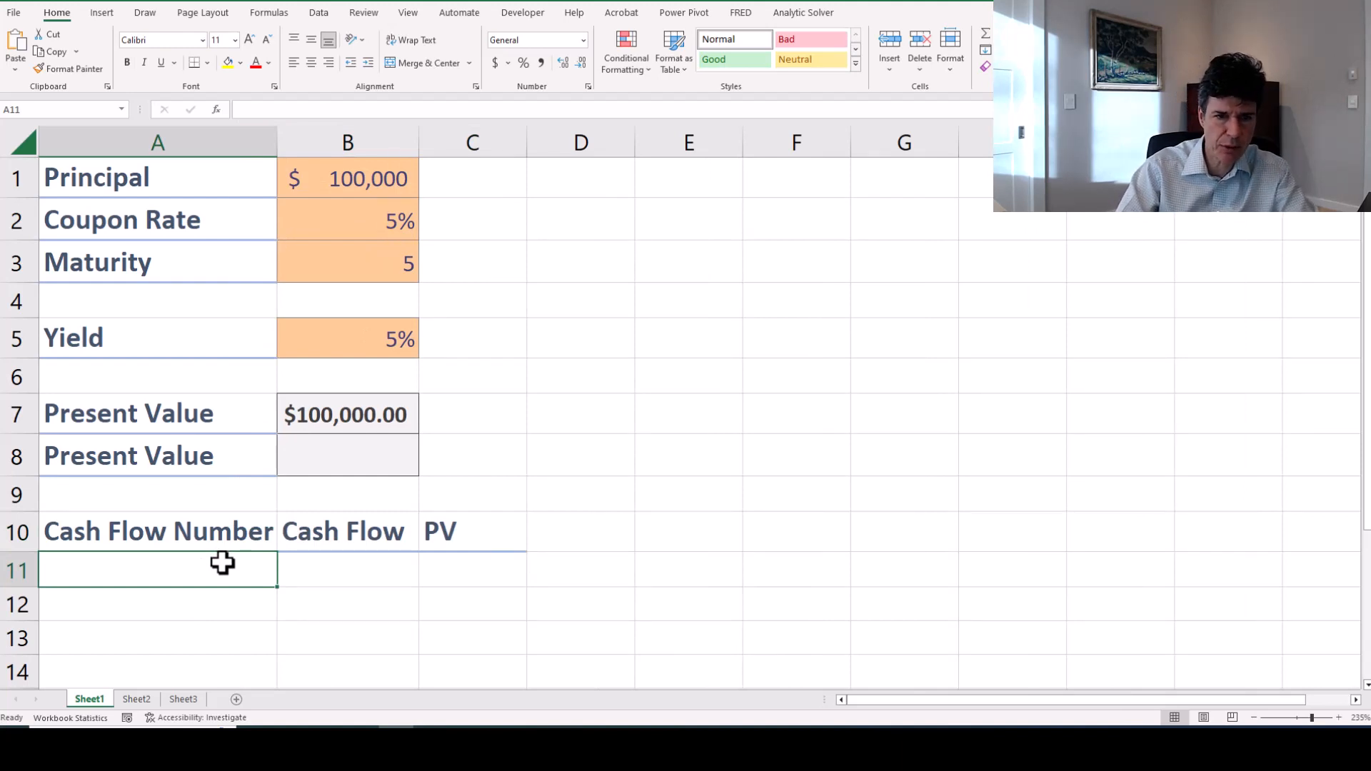
pyautogui.write('1')
pyautogui.press('Return')
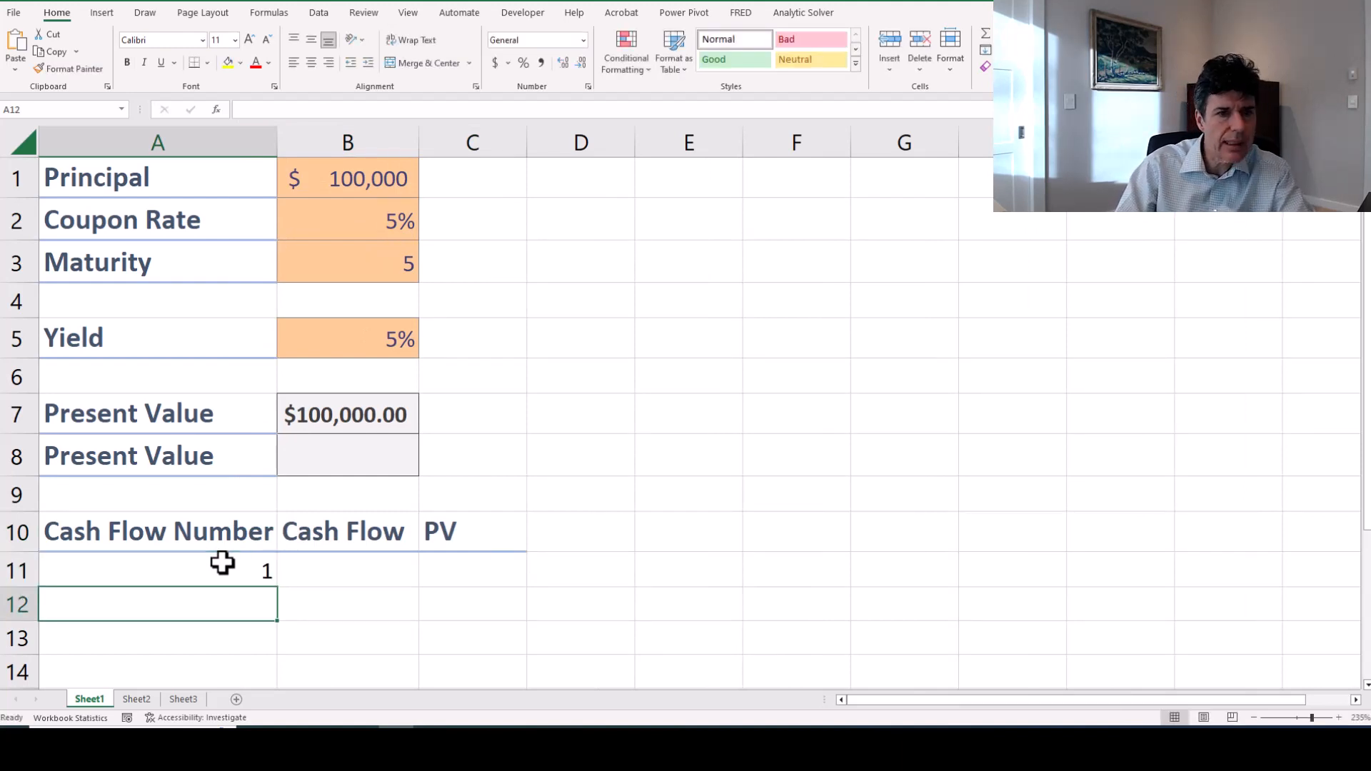
pyautogui.write('=A11+1')
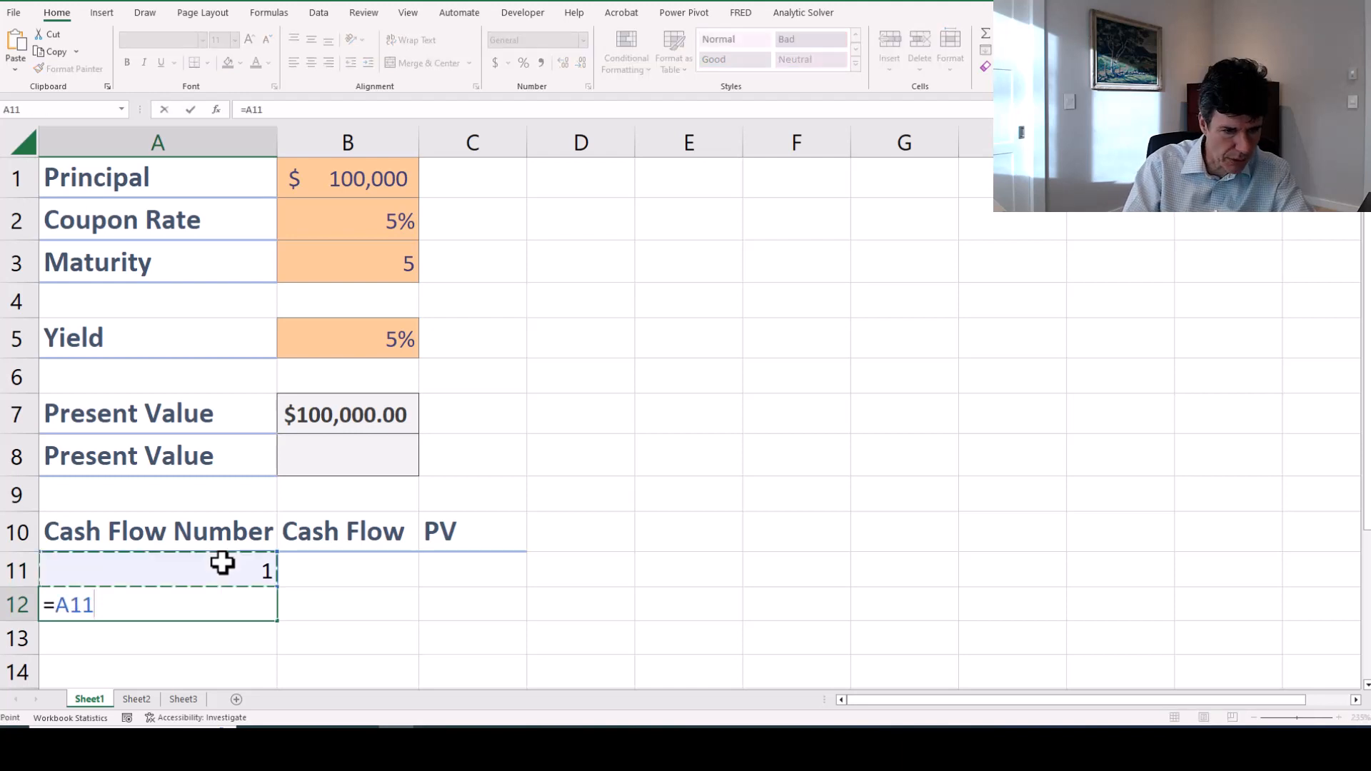
pyautogui.hotkey('ctrl', 'Return')
# Copy the A12 numbering formula down through A21 and clear the surplus entry in A21.
pyautogui.hotkey('ctrl', 'c')
pyautogui.hotkey('shift', 'Down')
pyautogui.hotkey('shift', 'Down')
pyautogui.hotkey('shift', 'Down')
pyautogui.hotkey('shift', 'Down')
pyautogui.hotkey('shift', 'Down')
pyautogui.hotkey('shift', 'Down')
pyautogui.hotkey('shift', 'Down')
pyautogui.hotkey('shift', 'Down')
pyautogui.hotkey('shift', 'Down')
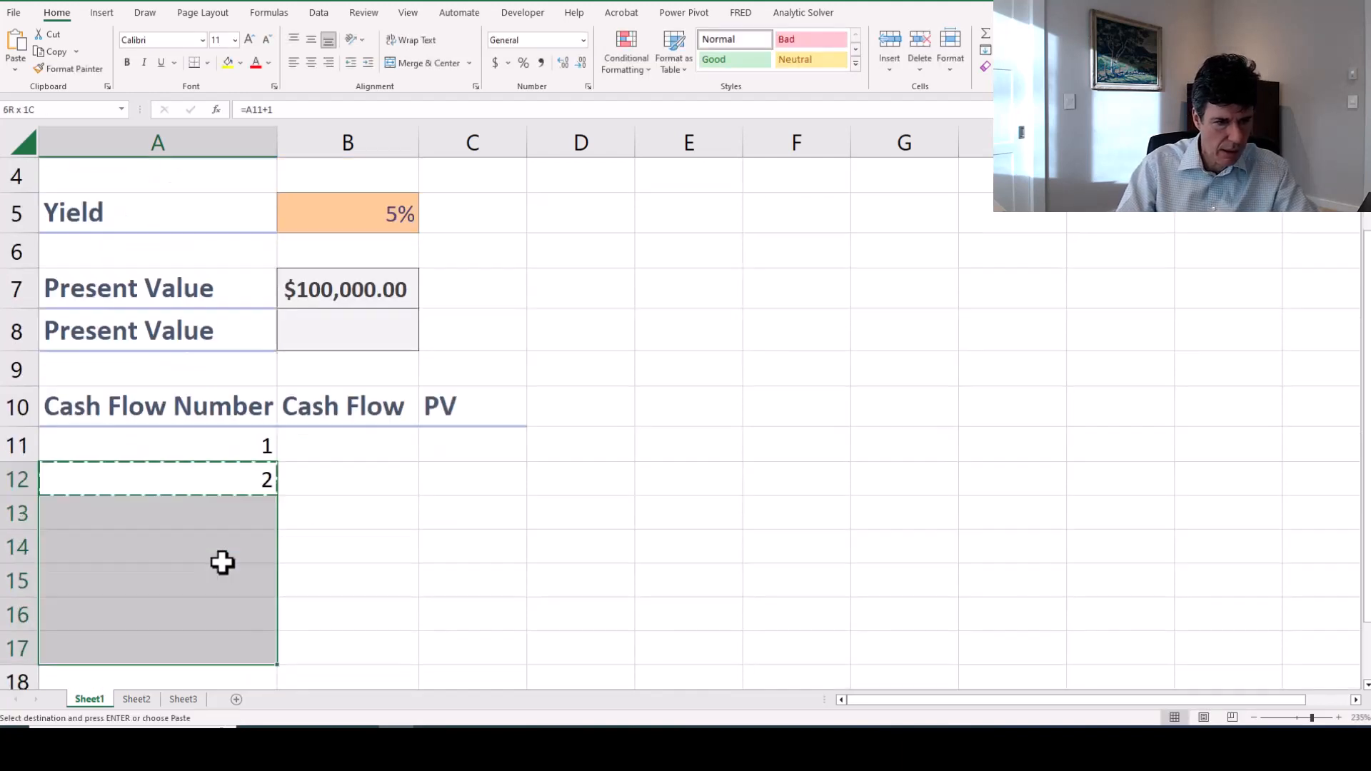
pyautogui.hotkey('ctrl', 'v')
pyautogui.press('ctrl')
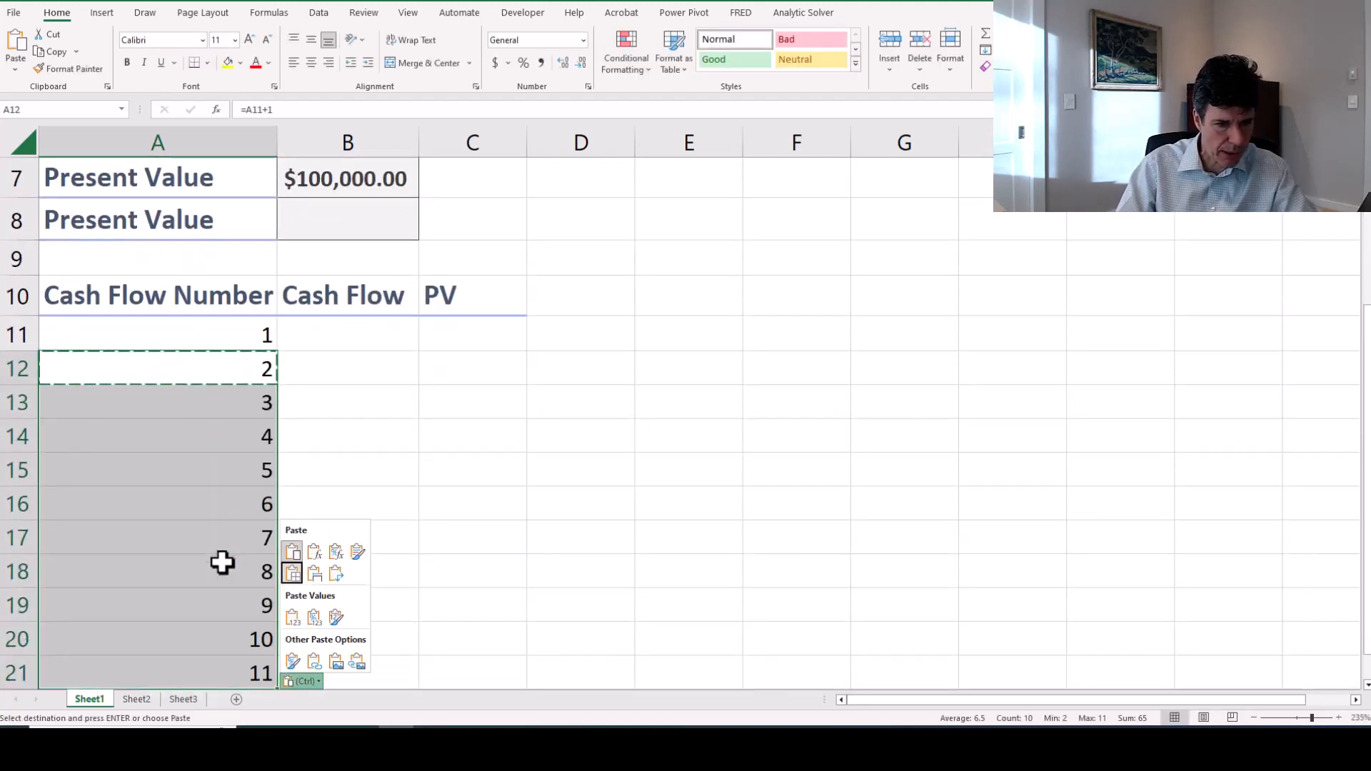
pyautogui.press('Escape')
pyautogui.hotkey('ctrl', 'Down')
pyautogui.press('Delete')
# Enter the semiannual coupon formula =$B$1*$B$2/2 in B11 as the first cash flow.
pyautogui.press('Up')
pyautogui.press('Up')
pyautogui.press('Up')
pyautogui.press('Up')
pyautogui.press('Up')
pyautogui.press('Up')
pyautogui.press('Up')
pyautogui.press('Up')
pyautogui.press('Up')
pyautogui.press('Up')
pyautogui.press('Up')
pyautogui.press('Up')
pyautogui.press('Up')
pyautogui.press('Up')
pyautogui.press('Up')
pyautogui.press('Up')
pyautogui.press('Up')
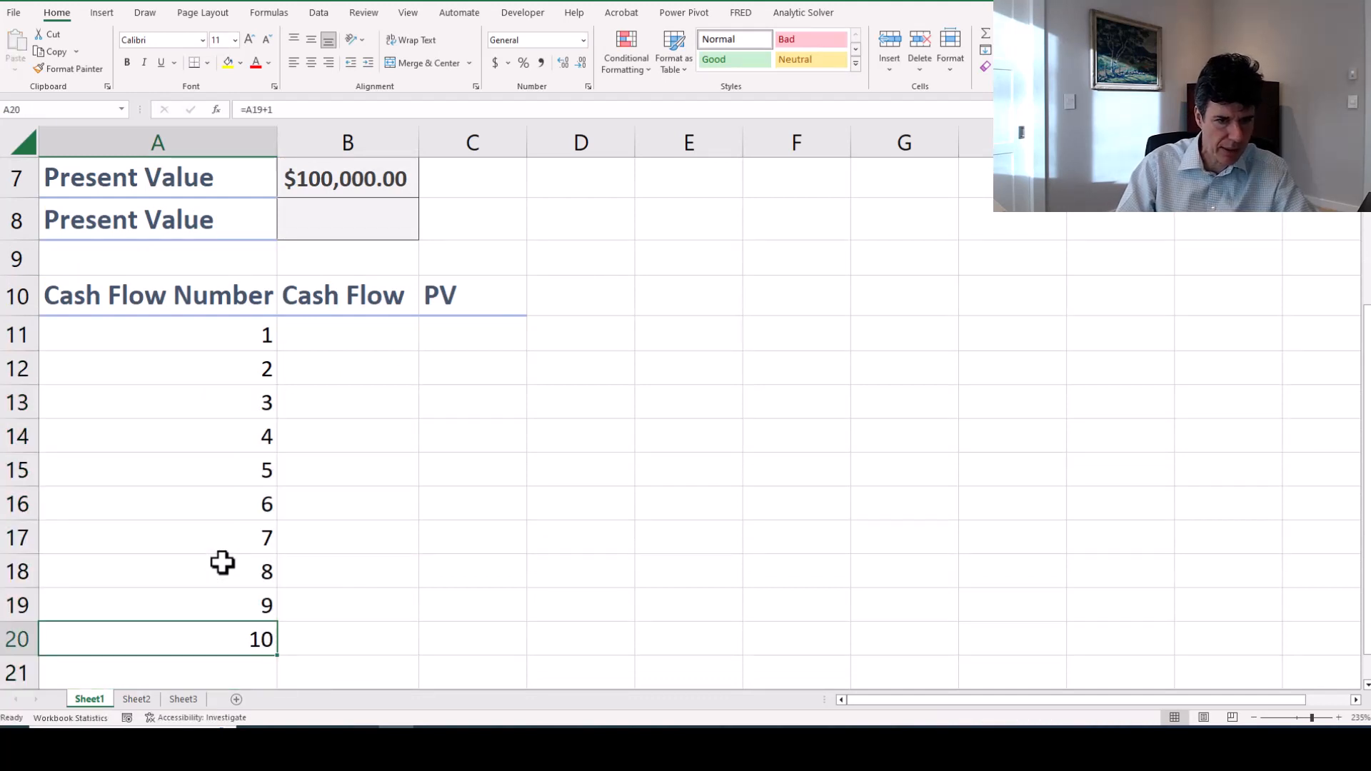
pyautogui.press('Up')
pyautogui.press('Up')
pyautogui.press('Up')
pyautogui.press('Down')
pyautogui.press('Down')
pyautogui.press('Down')
pyautogui.press('Down')
pyautogui.press('Down')
pyautogui.press('Down')
pyautogui.press('Down')
pyautogui.press('Down')
pyautogui.press('Down')
pyautogui.press('Down')
pyautogui.press('Down')
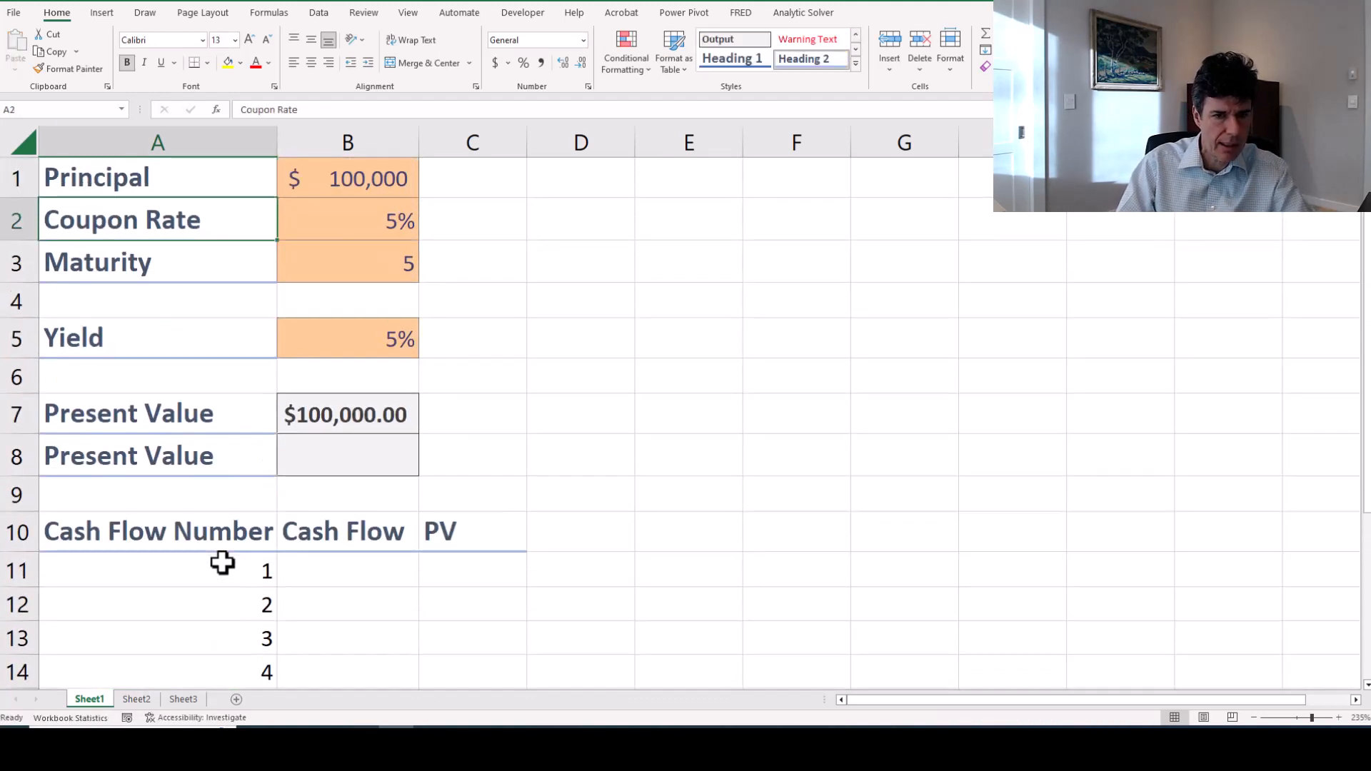
pyautogui.press('Right')
pyautogui.press('Up')
pyautogui.write('=')
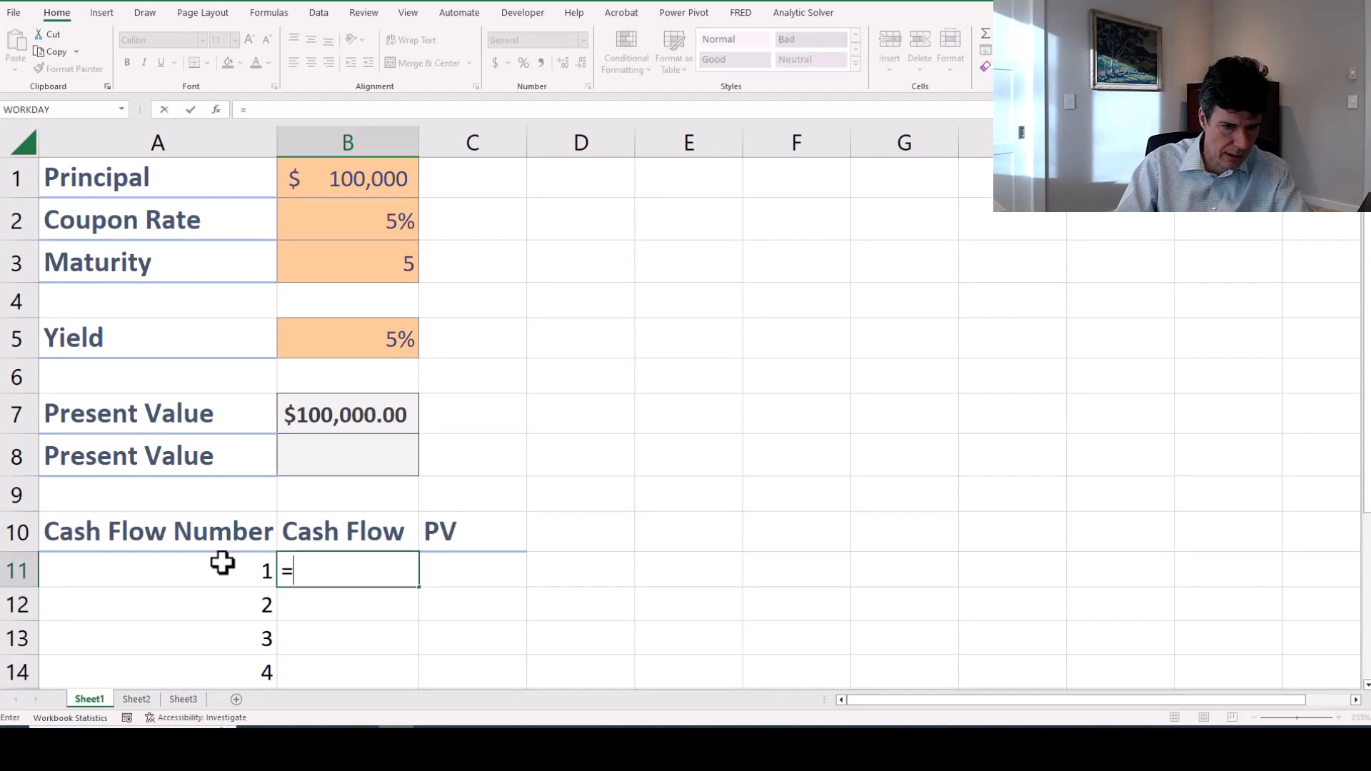
pyautogui.hotkey('ctrl', 'Home')
pyautogui.press('Right')
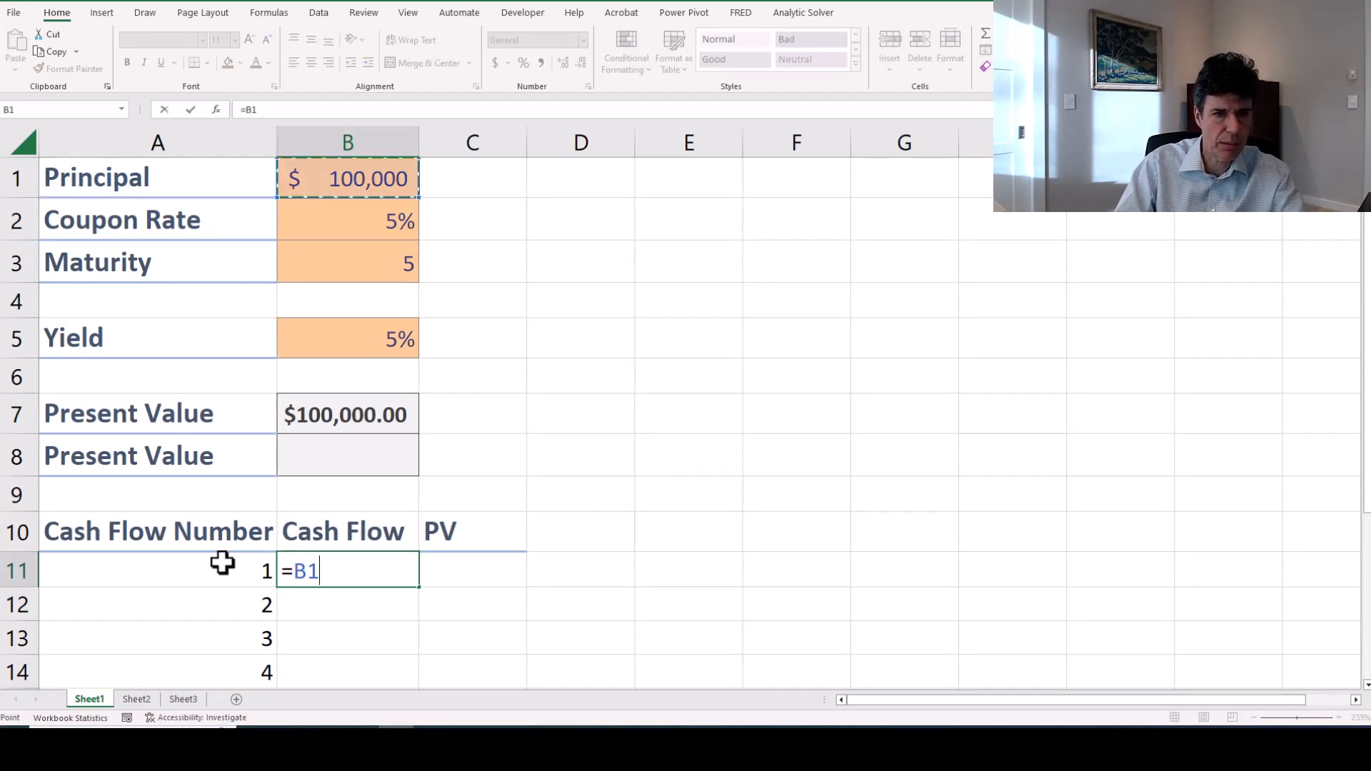
pyautogui.press('F4')
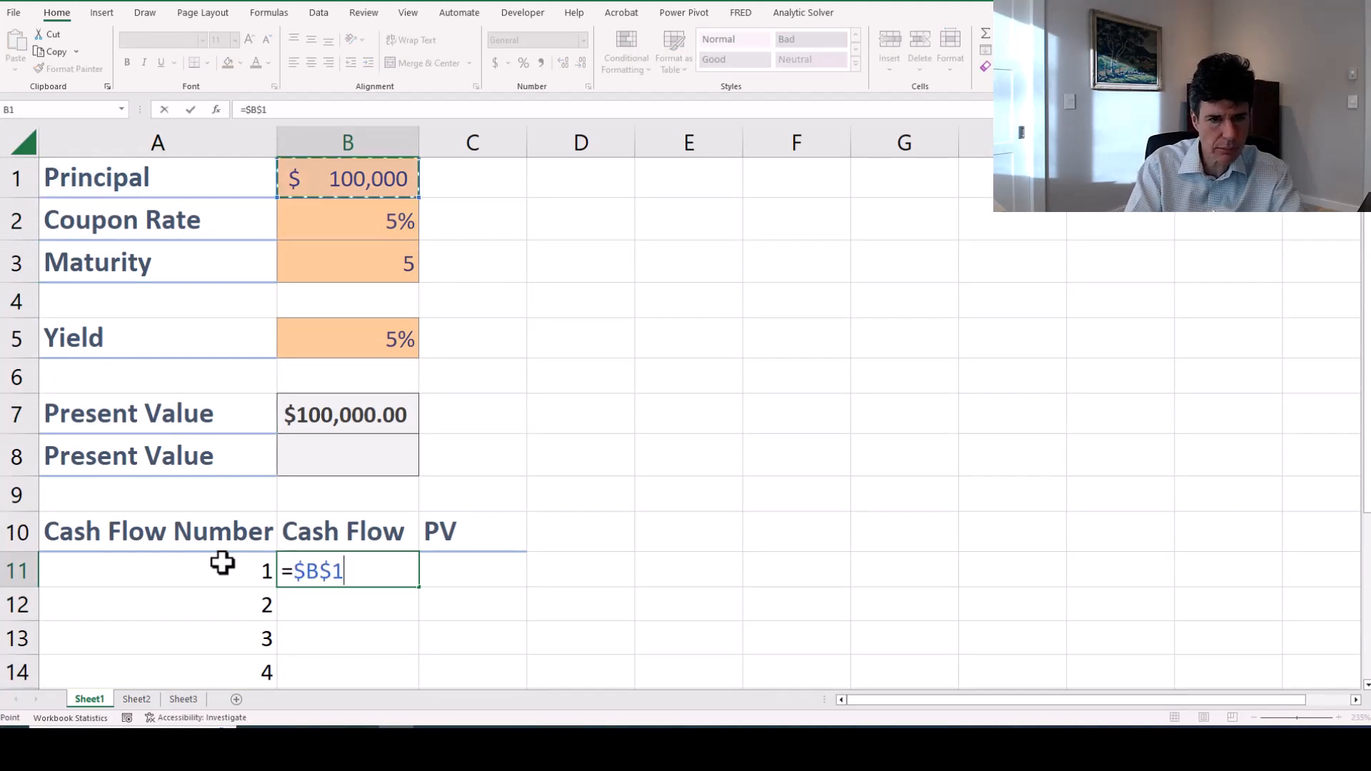
pyautogui.write('*')
pyautogui.hotkey('ctrl', 'Home')
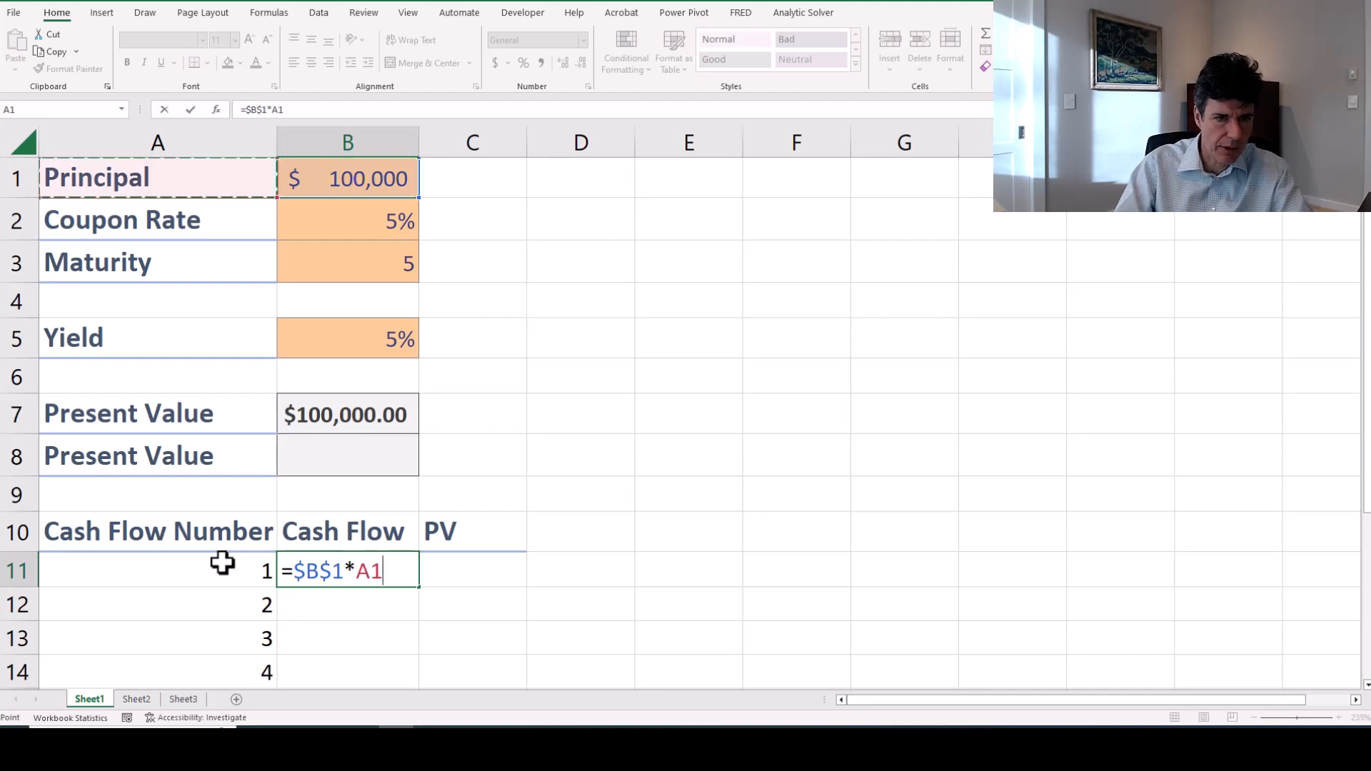
pyautogui.press('Down')
pyautogui.press('Right')
pyautogui.press('F4')
pyautogui.write('/2')
pyautogui.press('Return')
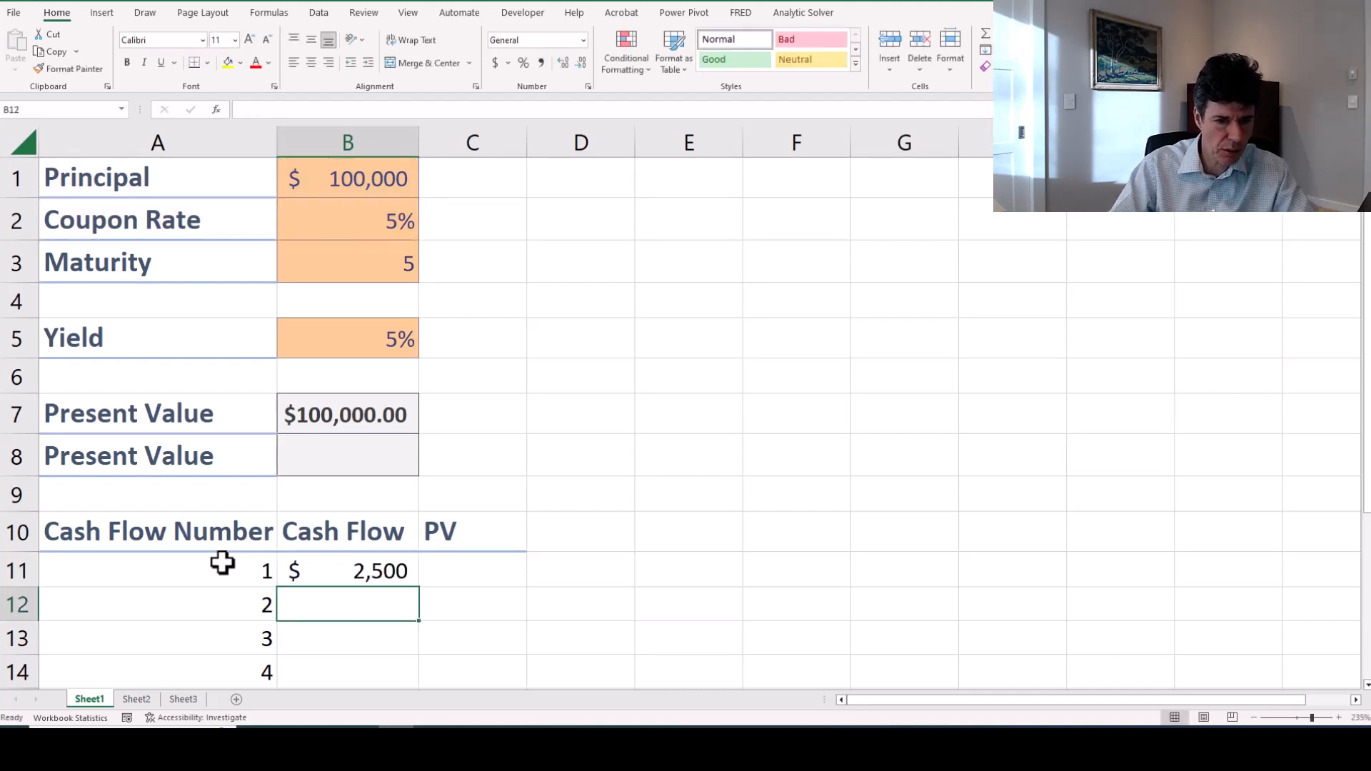
# Fill the coupon formula from B11 down through B20, alongside all the cash flow numbers.
pyautogui.press('Up')
pyautogui.hotkey('ctrl', 'c')
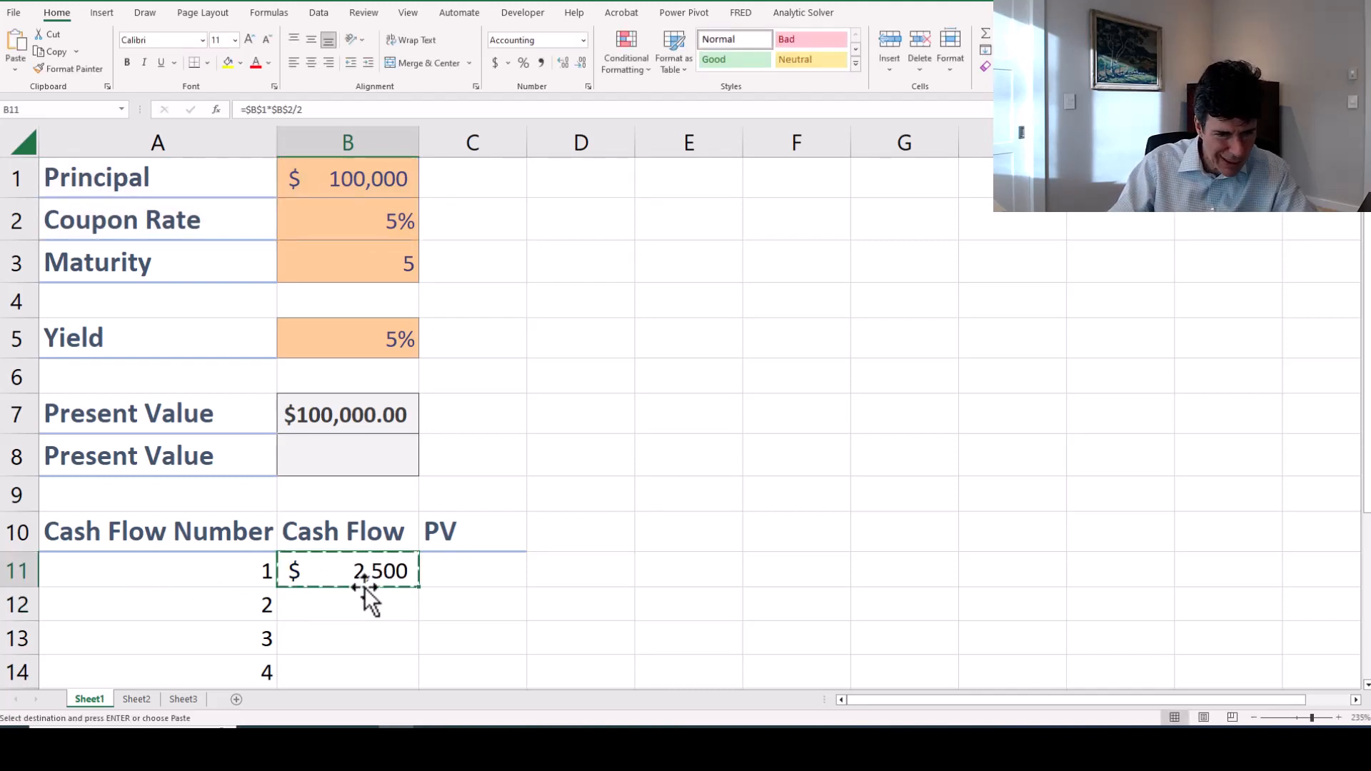
pyautogui.doubleClick(421, 592)
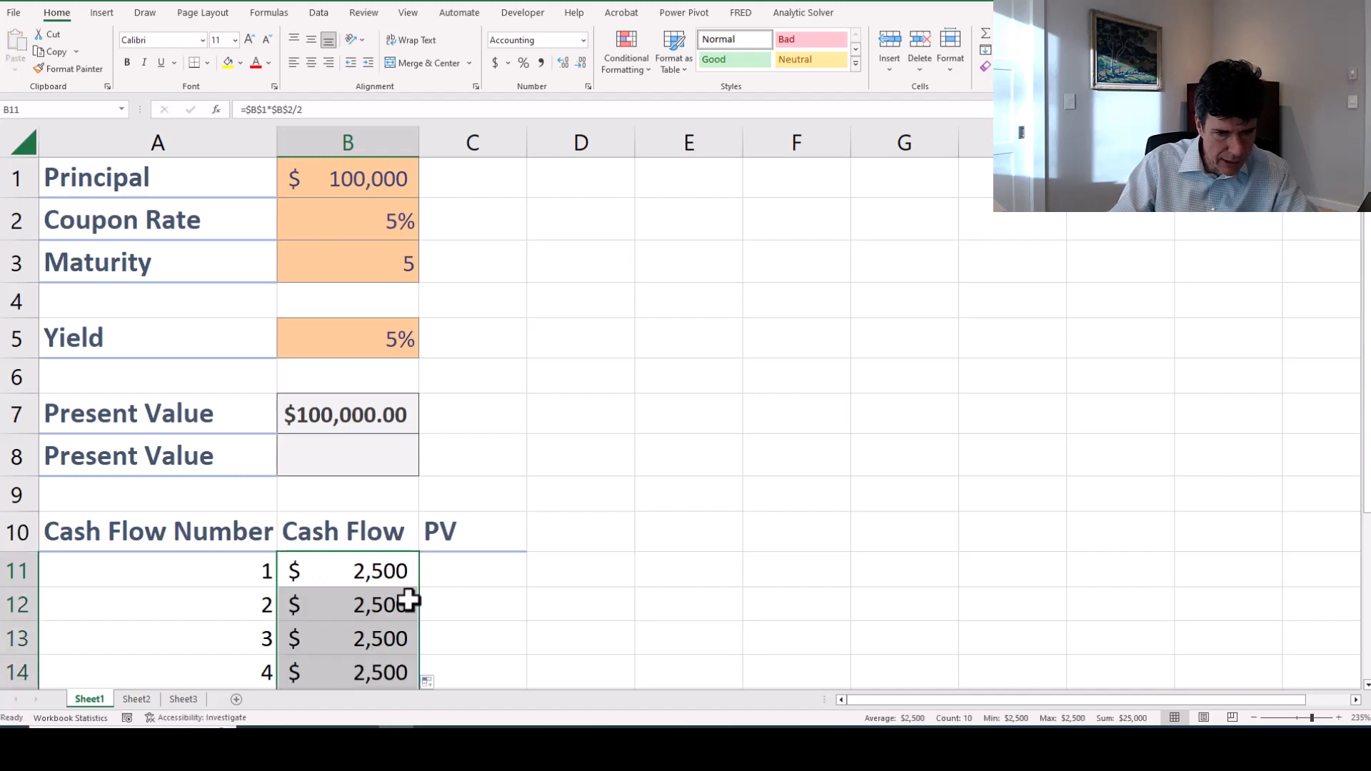
pyautogui.scroll(-4, 370, 612)
pyautogui.scroll(4, 369, 590)
pyautogui.scroll(-3, 363, 602)
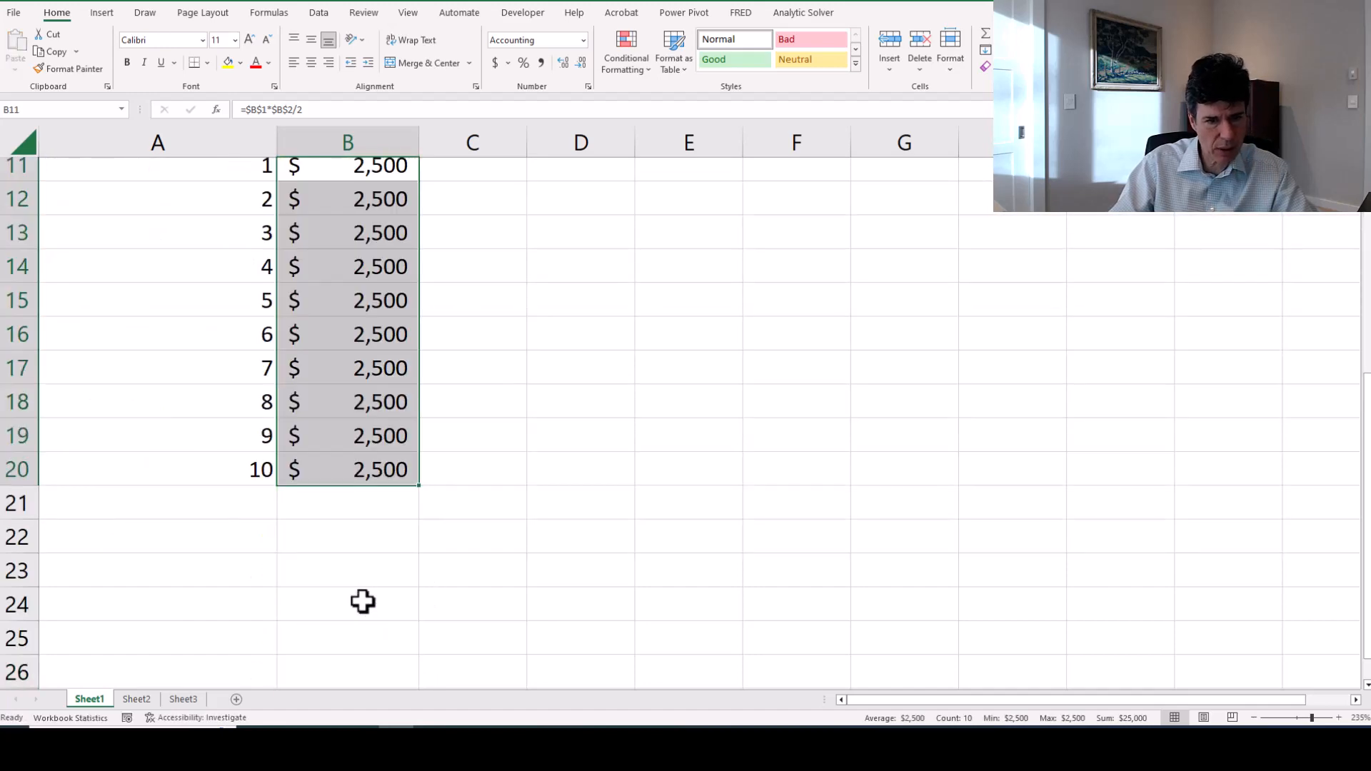
# Add the principal to the final cash flow by extending the B20 formula to =$B$1*$B$2/2+$B$1.
pyautogui.click(364, 478)
pyautogui.press('F2')
pyautogui.write('+')
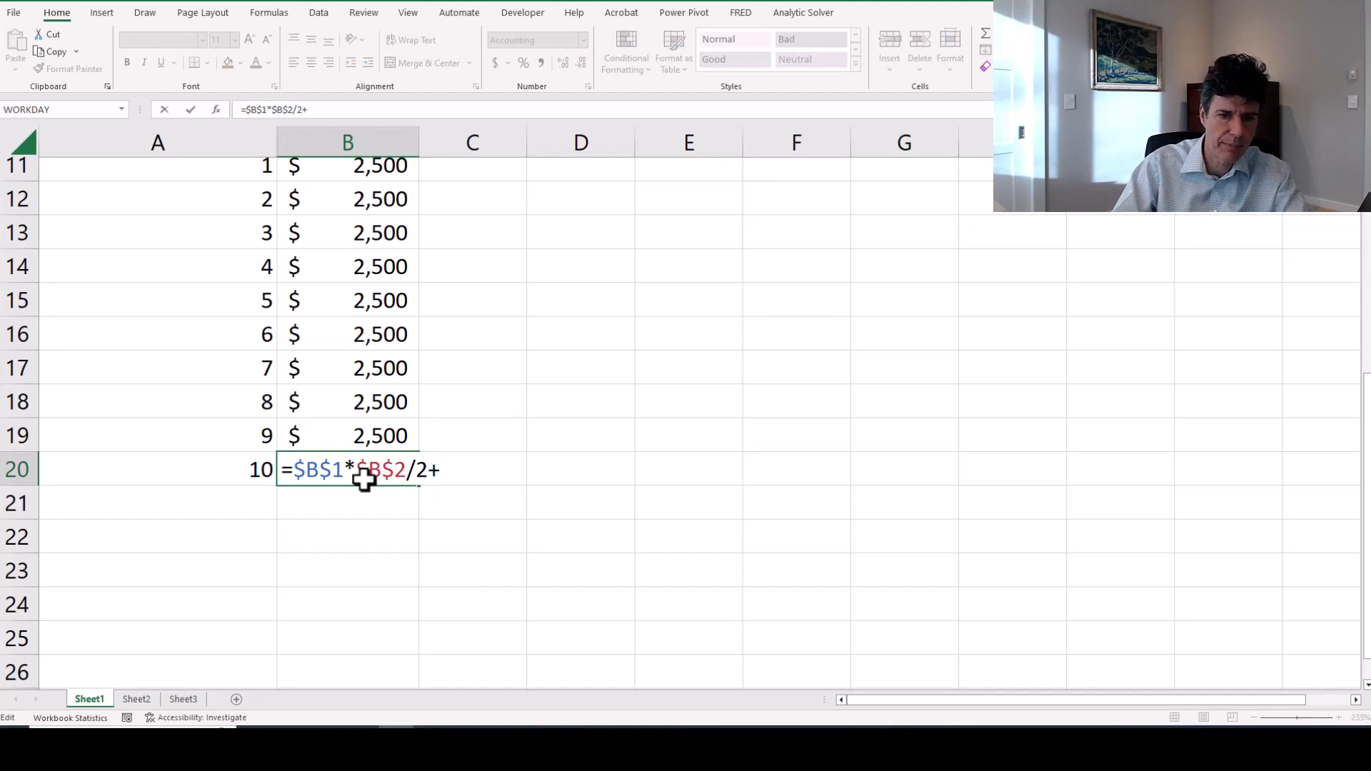
pyautogui.press('F2')
pyautogui.hotkey('ctrl', 'Home')
pyautogui.press('Right')
pyautogui.press('Return')
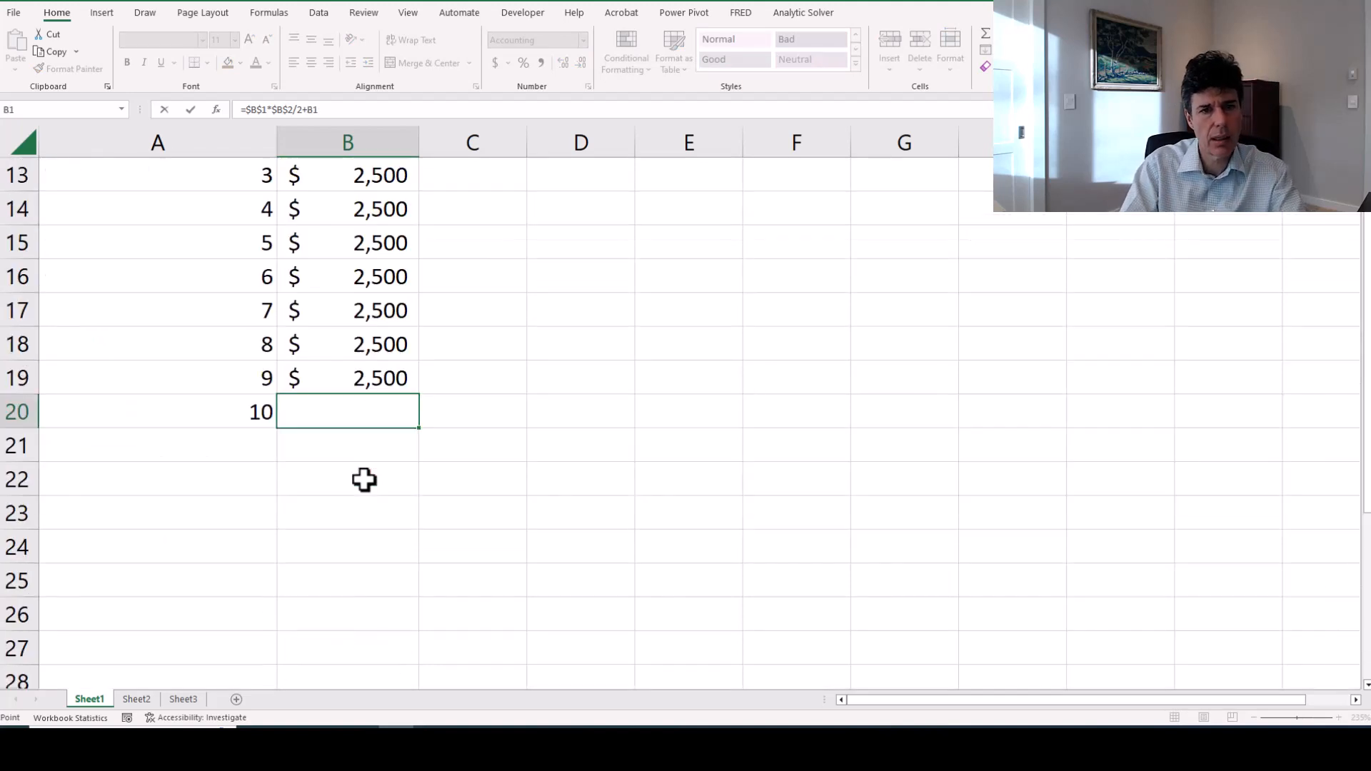
# Enter the discounting formula =B11/(1+$B$5/2)^A11 in C11 for the first cash flow's present value.
pyautogui.press('Up')
pyautogui.press('Up')
pyautogui.press('Up')
pyautogui.press('Up')
pyautogui.press('Up')
pyautogui.press('Up')
pyautogui.press('Up')
pyautogui.press('Up')
pyautogui.press('Up')
pyautogui.press('Up')
pyautogui.press('Up')
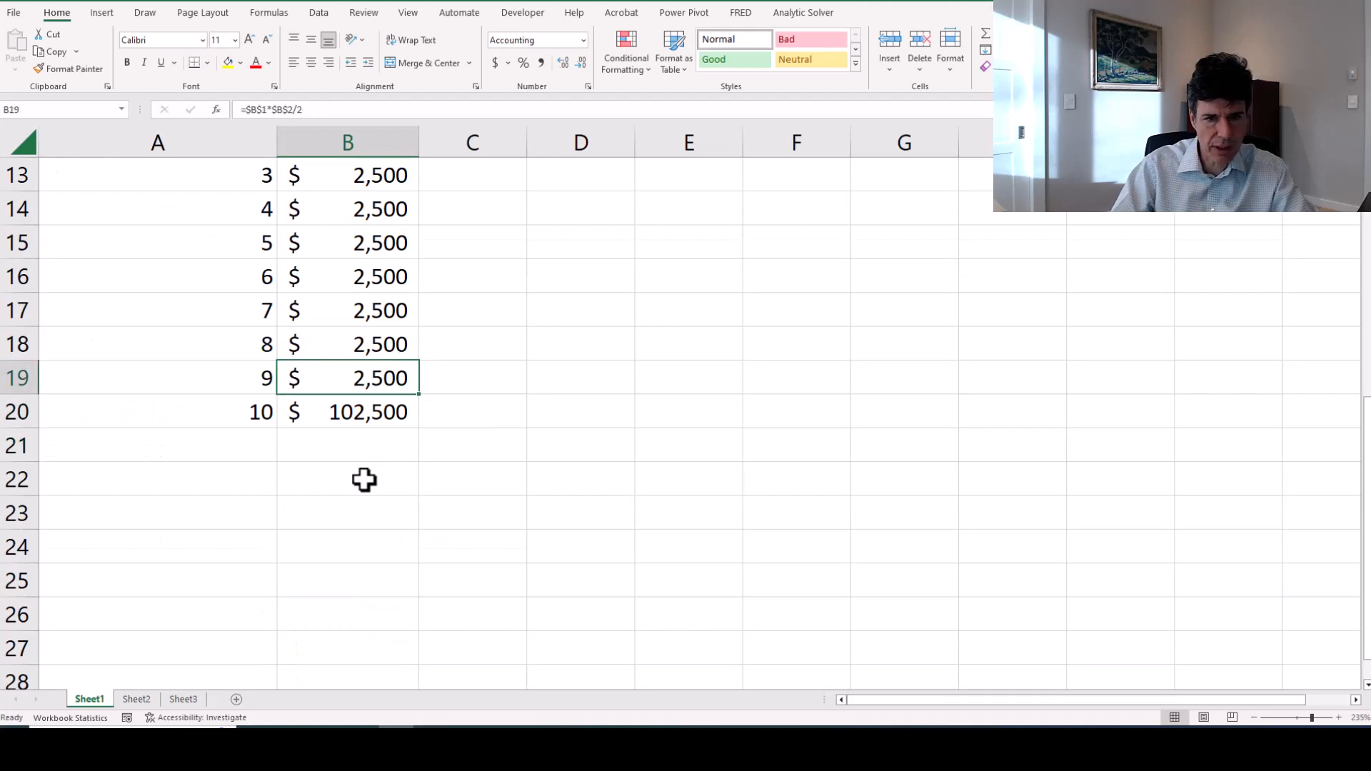
pyautogui.press('Down')
pyautogui.press('Right')
pyautogui.write('=')
pyautogui.press('Left')
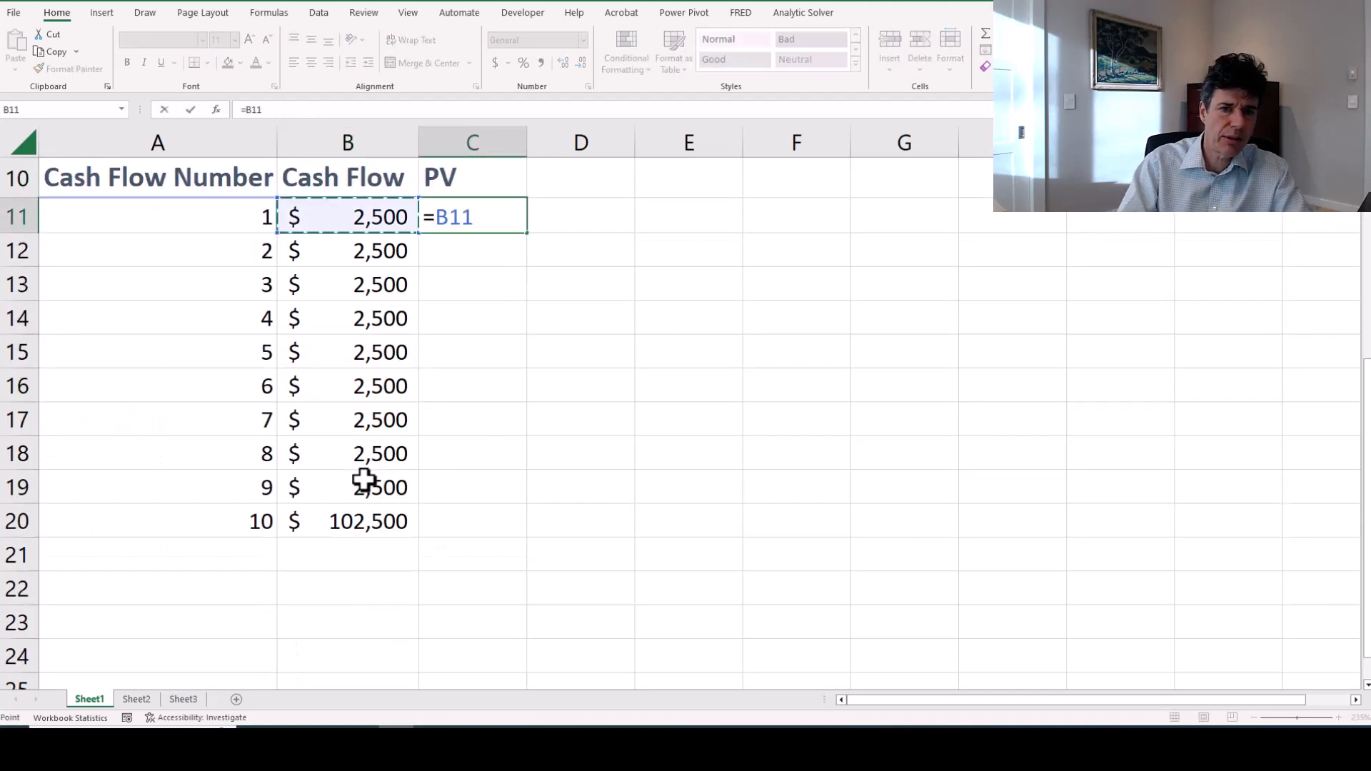
pyautogui.write('/(1+')
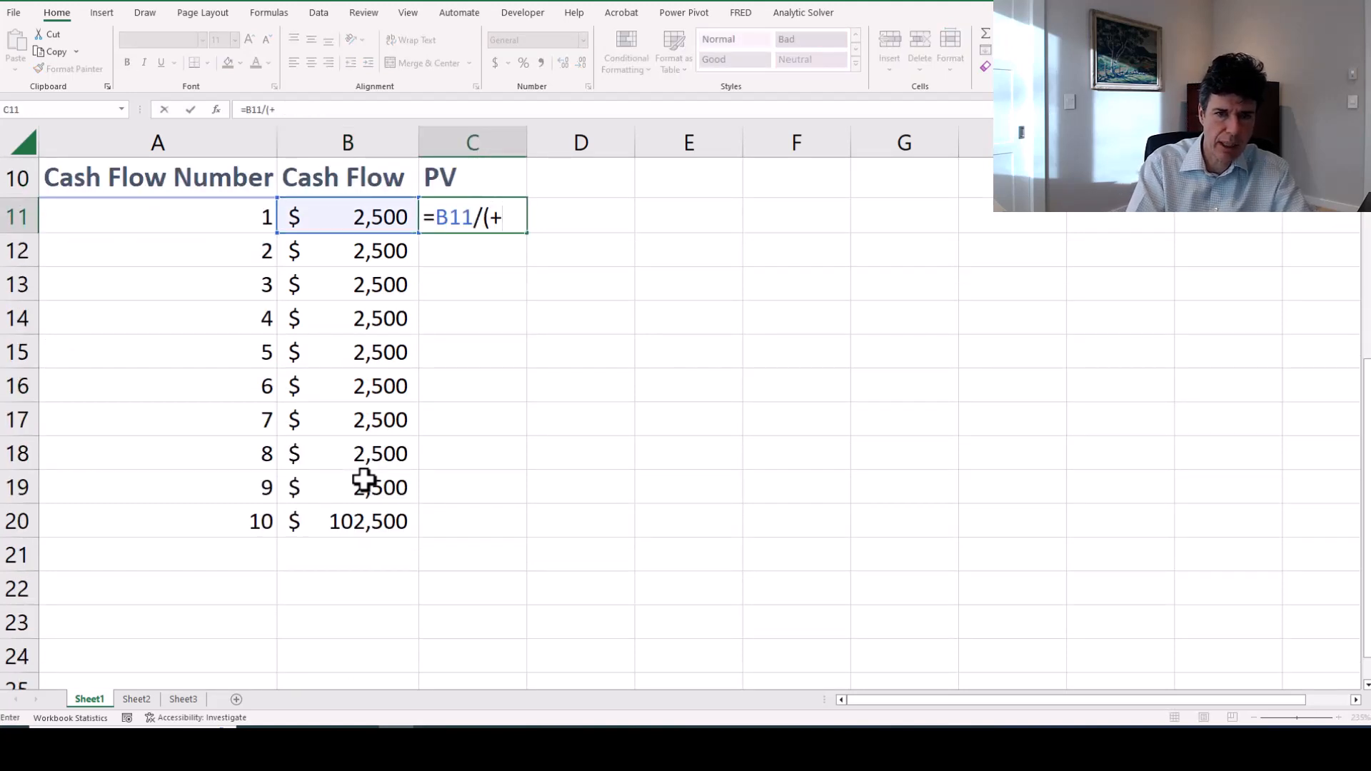
pyautogui.hotkey('ctrl', 'Home')
pyautogui.press('Down')
pyautogui.press('Down')
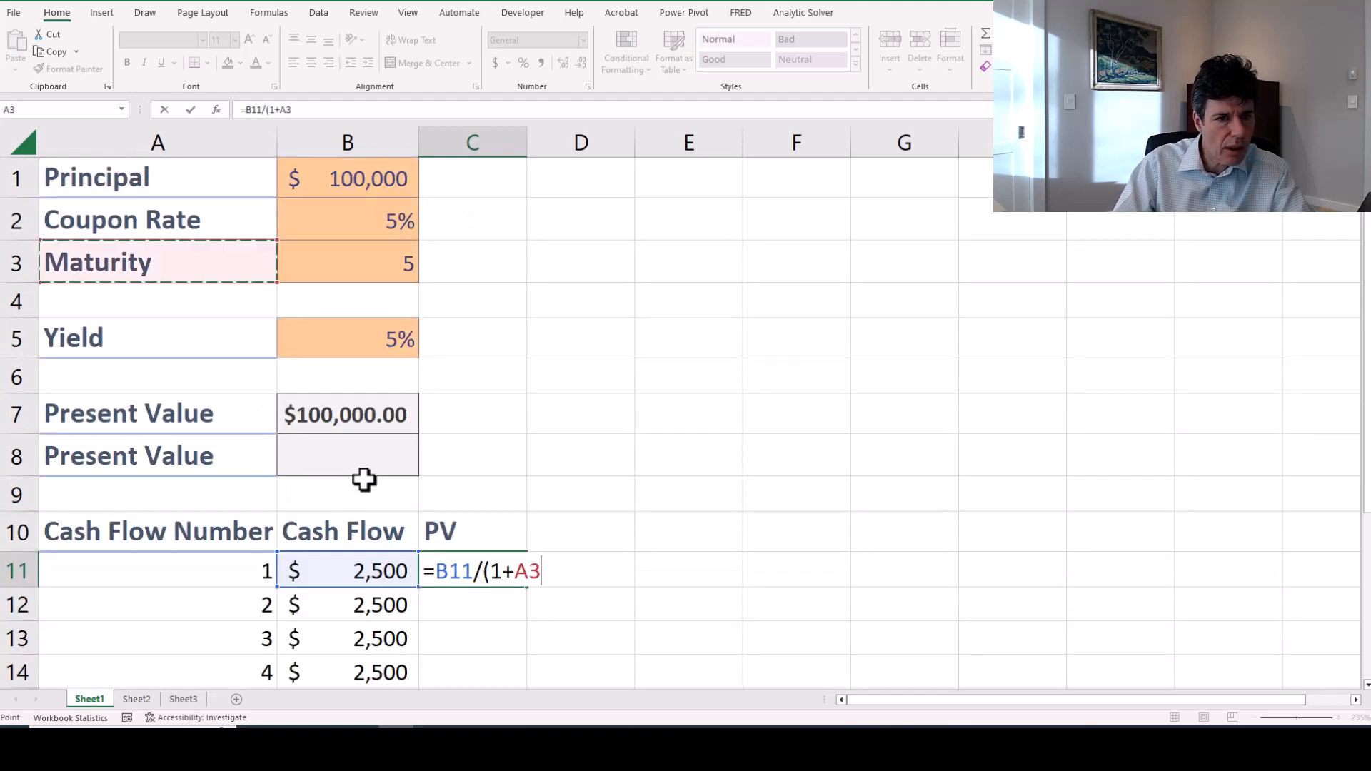
pyautogui.press('Right')
pyautogui.press('Down')
pyautogui.press('Down')
pyautogui.press('Down')
pyautogui.press('Up')
pyautogui.press('F4')
pyautogui.write('/')
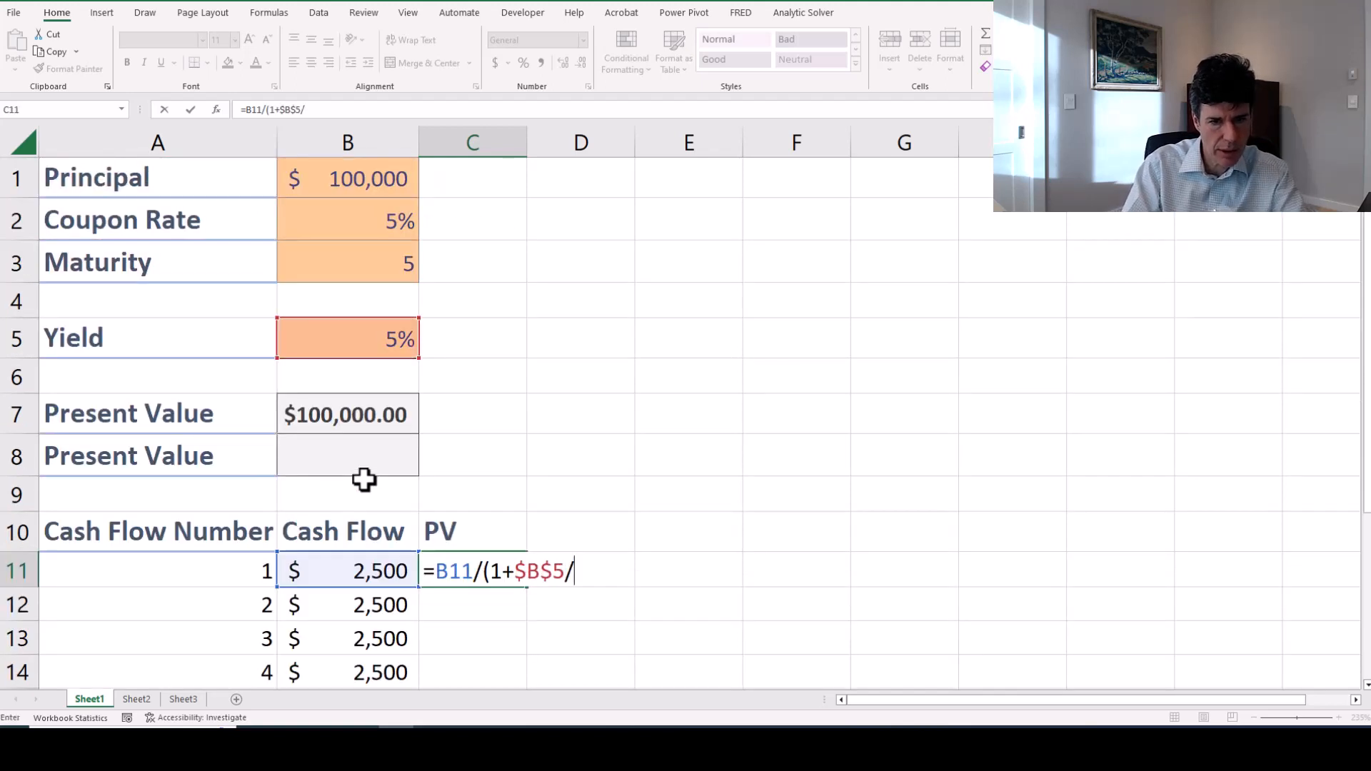
pyautogui.write('2)^')
pyautogui.press('Left')
pyautogui.press('Left')
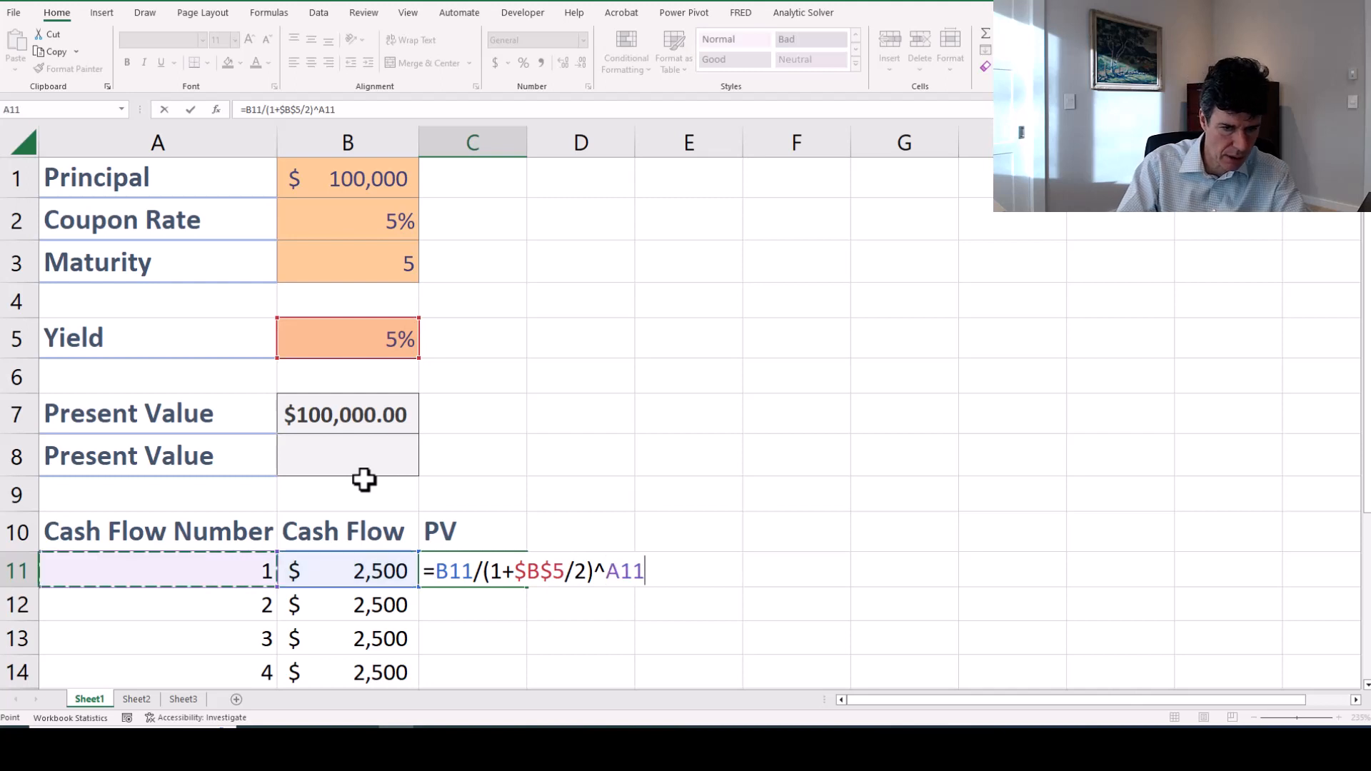
pyautogui.write(')')
pyautogui.press('BackSpace')
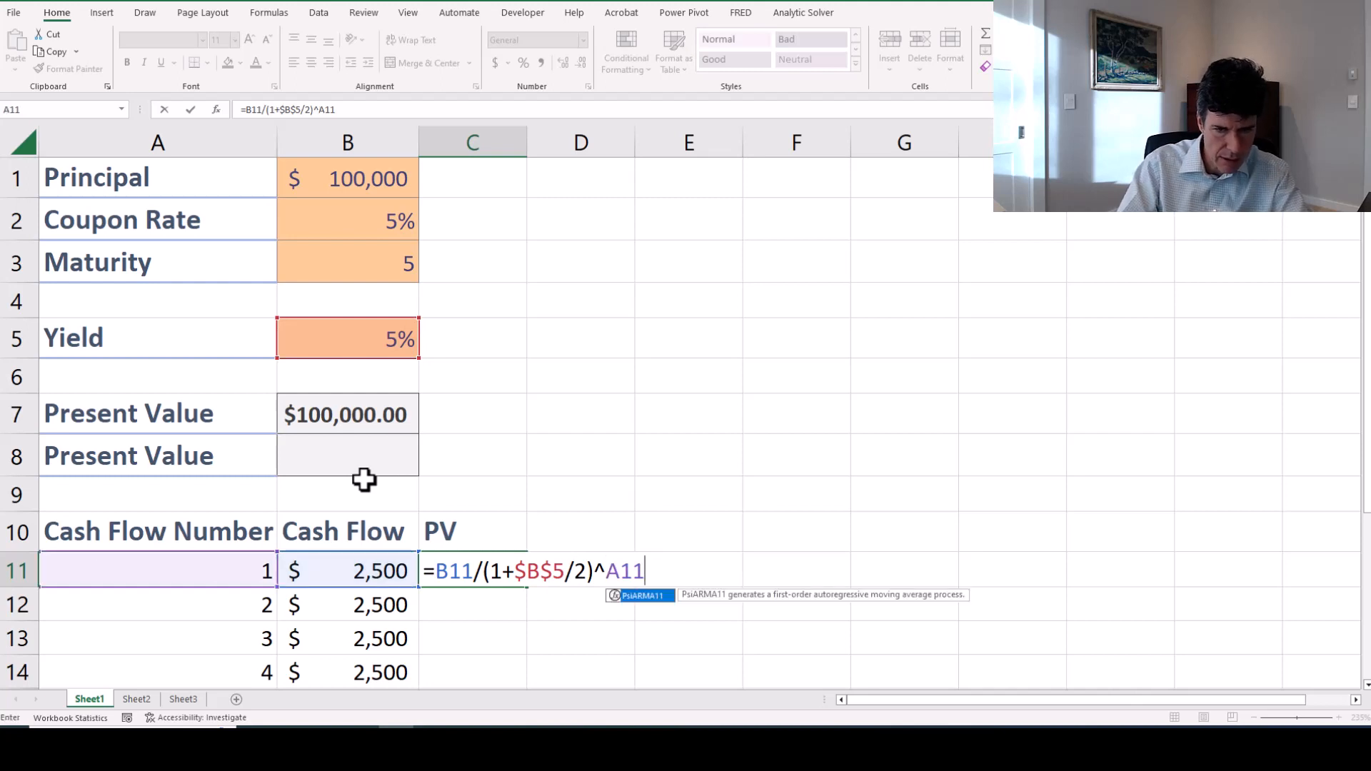
pyautogui.press('Return')
# Copy the PV formula from C11 down through C20.
pyautogui.press('Up')
pyautogui.hotkey('ctrl', 'c')
pyautogui.press('Left')
pyautogui.hotkey('ctrl', 'Down')
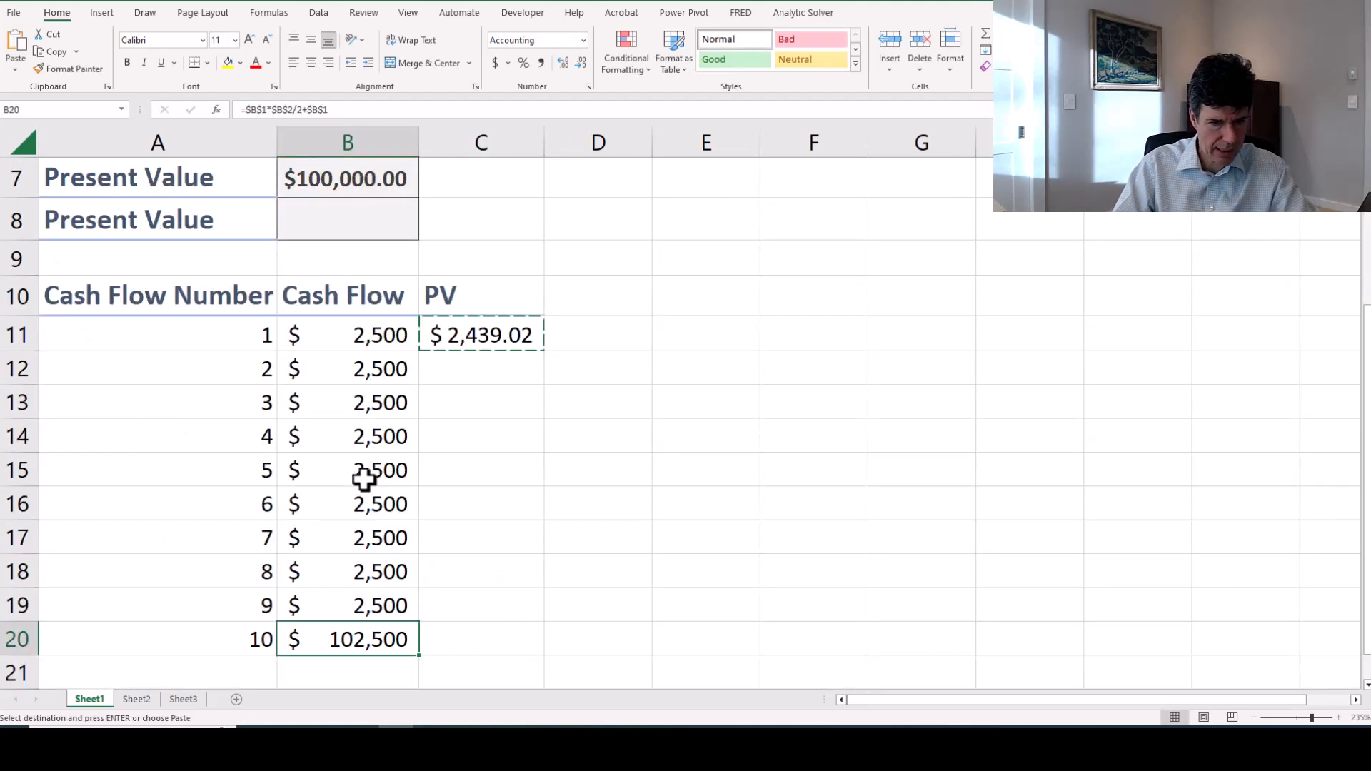
pyautogui.press('Right')
pyautogui.hotkey('ctrl', 'shift', 'Up')
pyautogui.hotkey('ctrl', 'v')
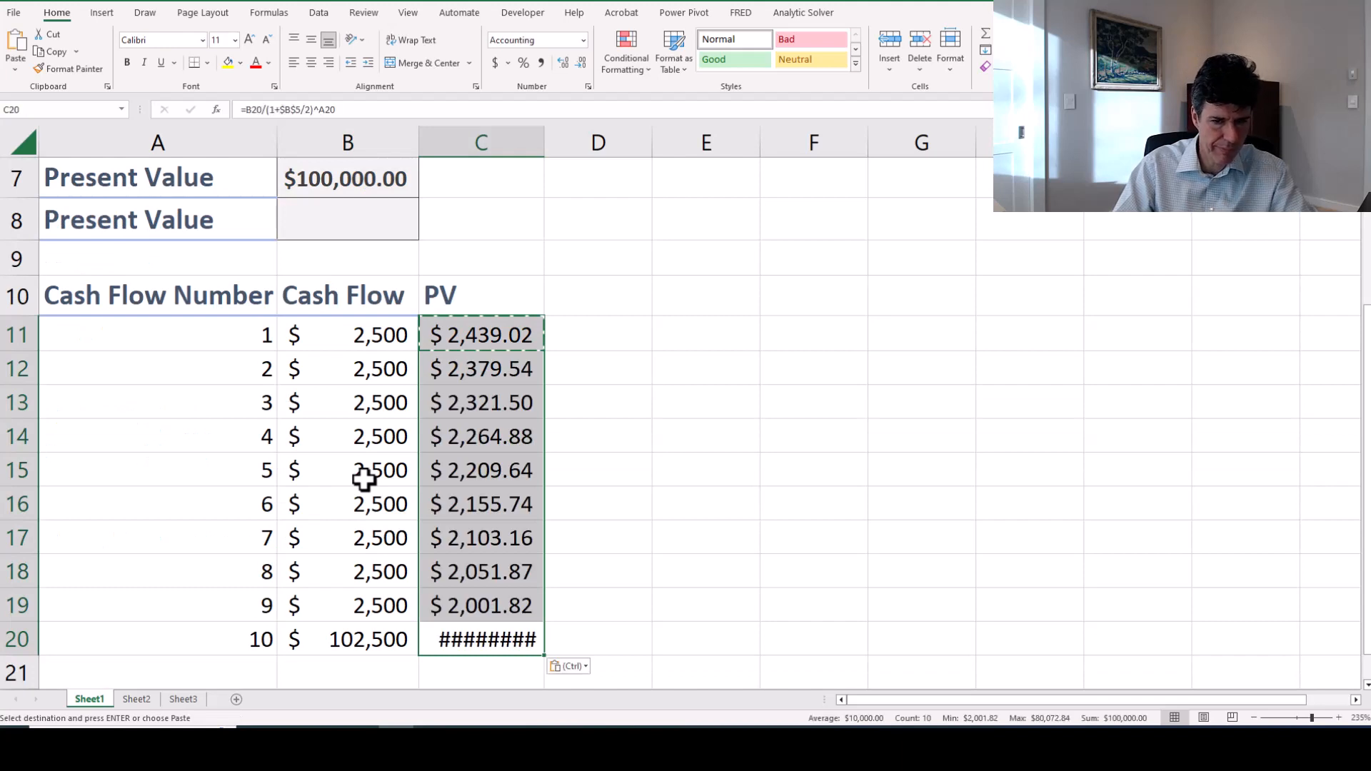
# Re-enter the unchanged formula in C20 so that column C widens to fit its value.
pyautogui.press('Down')
pyautogui.press('Up')
pyautogui.press('F2')
pyautogui.press('Return')
pyautogui.press('Up')
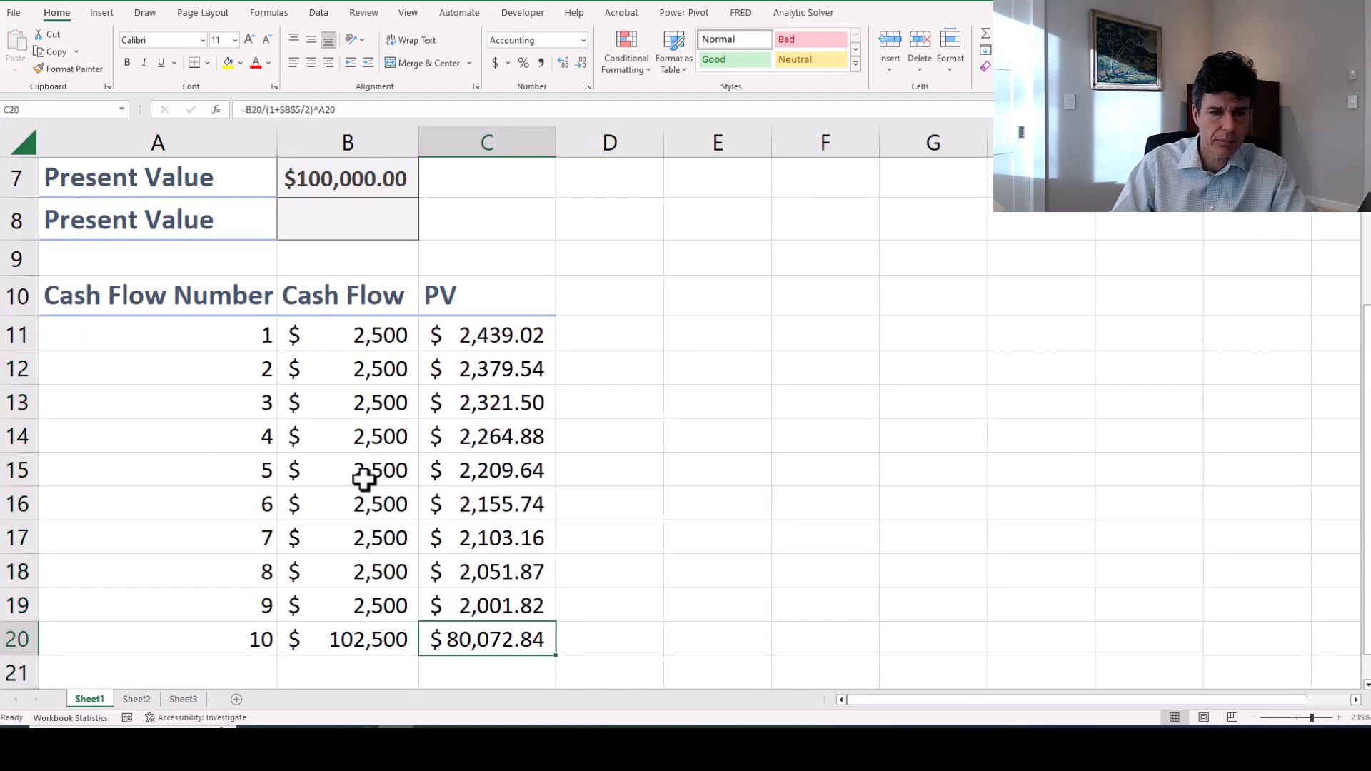
# Apply the Calculation cell style to the cash flow table body in A11:C20.
pyautogui.press('Left')
pyautogui.press('Left')
pyautogui.press('Up')
pyautogui.press('Up')
pyautogui.hotkey('ctrl', 'Up')
pyautogui.press('Down')
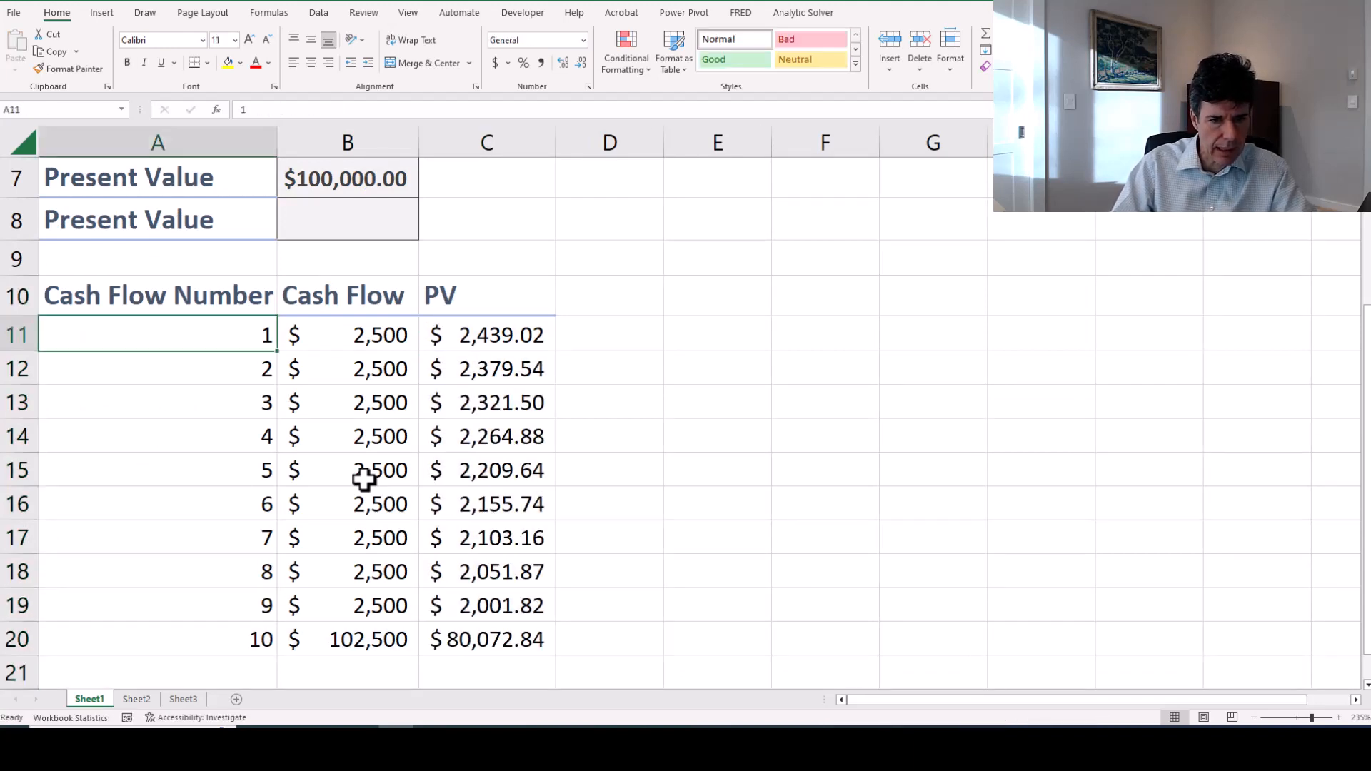
pyautogui.hotkey('ctrl', 'shift', 'Right')
pyautogui.hotkey('ctrl', 'shift', 'Down')
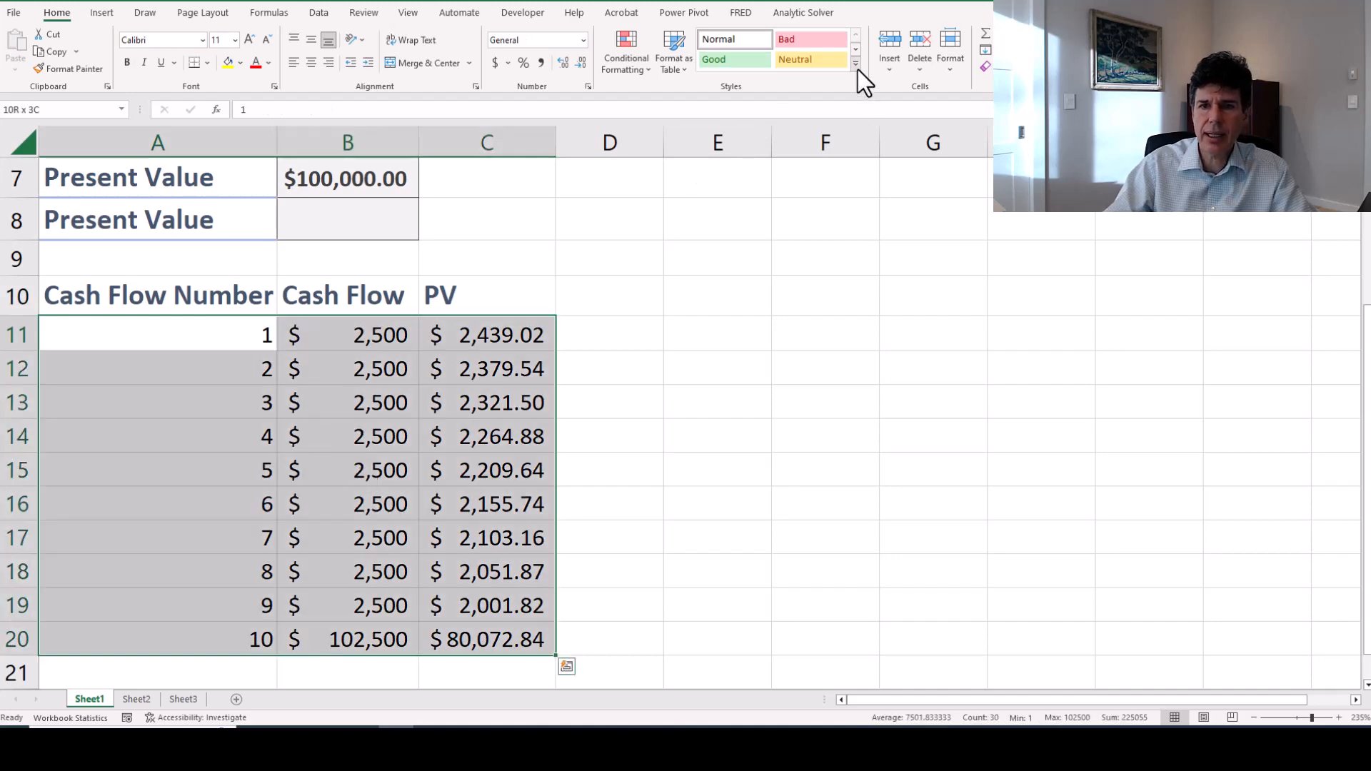
pyautogui.click(859, 70)
pyautogui.click(745, 107)
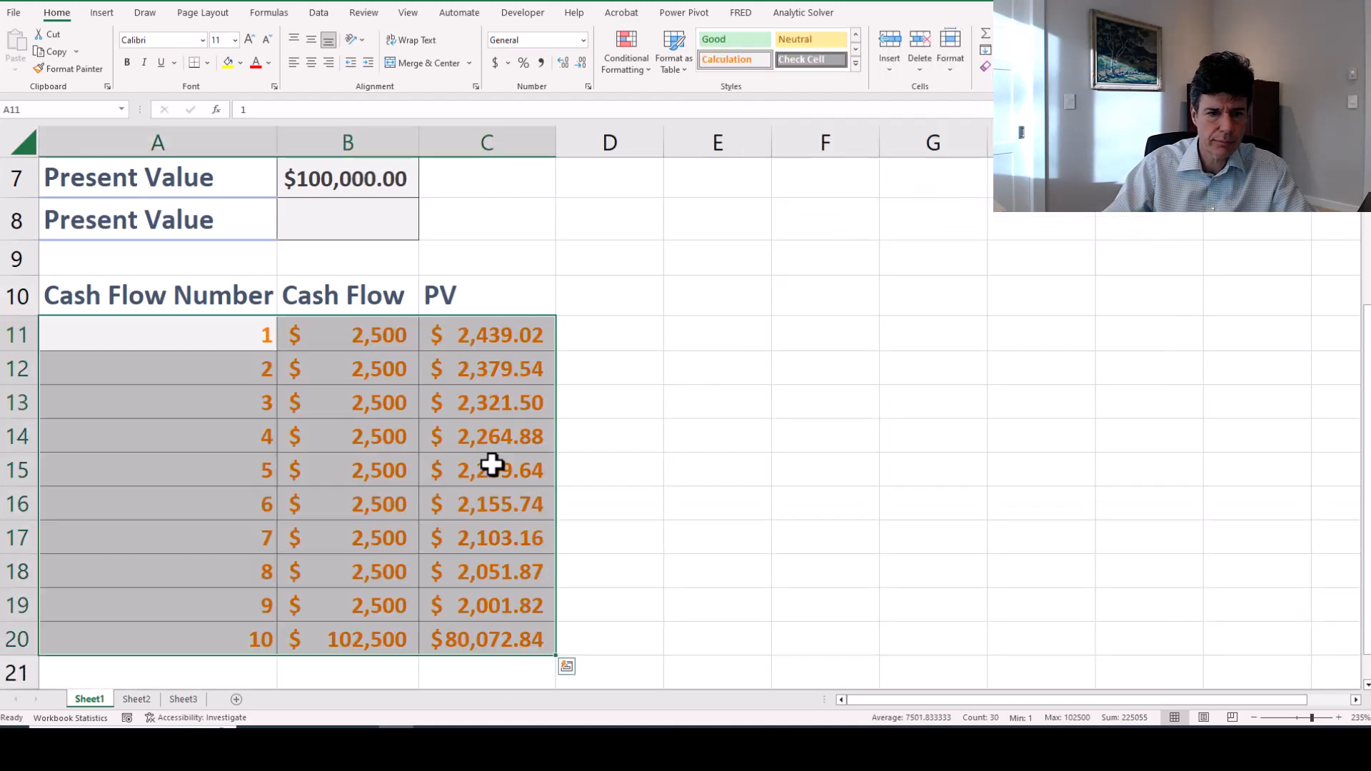
# Total the discounted cash flows in B8 with the formula =SUM(C11:C20).
pyautogui.click(342, 616)
pyautogui.press('Up')
pyautogui.press('Up')
pyautogui.press('Up')
pyautogui.press('Up')
pyautogui.press('Up')
pyautogui.press('Up')
pyautogui.press('Up')
pyautogui.press('Up')
pyautogui.press('Up')
pyautogui.press('Up')
pyautogui.press('Up')
pyautogui.press('Up')
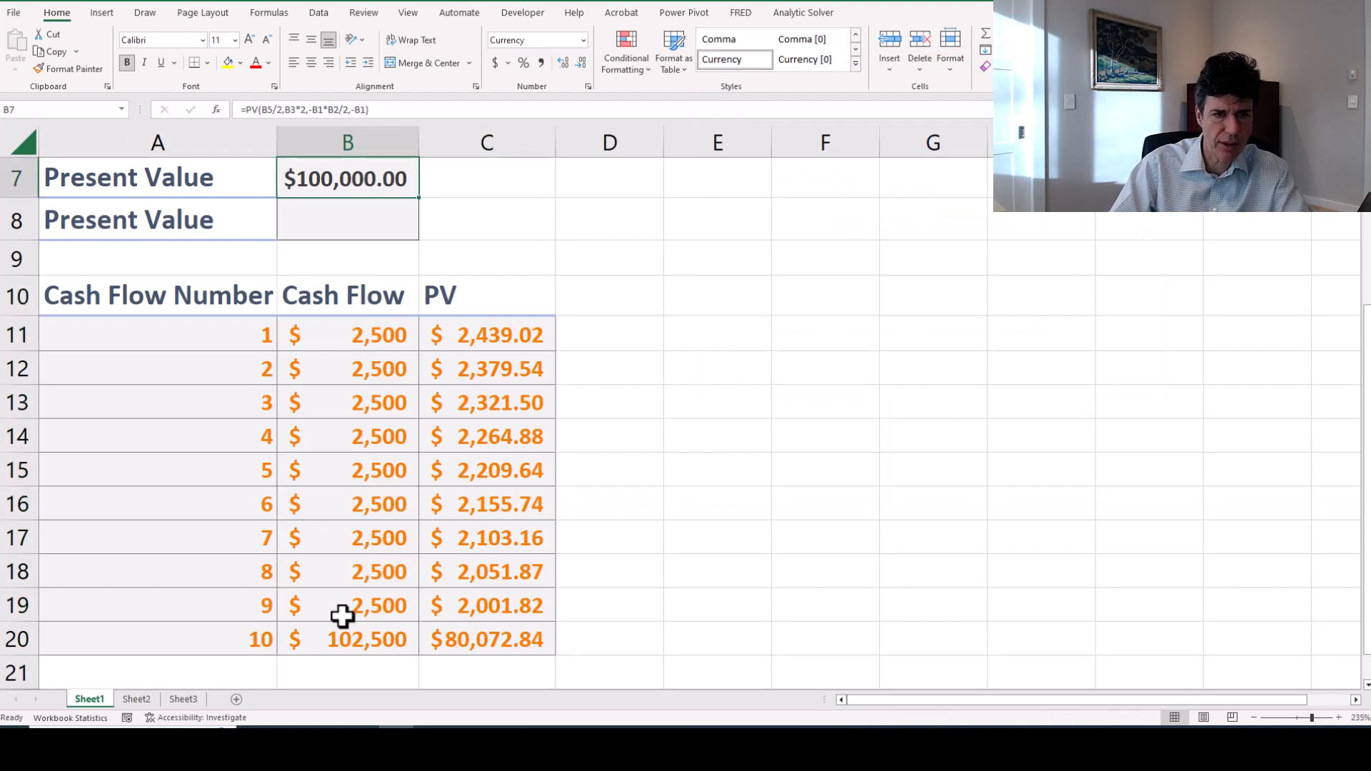
pyautogui.press('Down')
pyautogui.write('=sm')
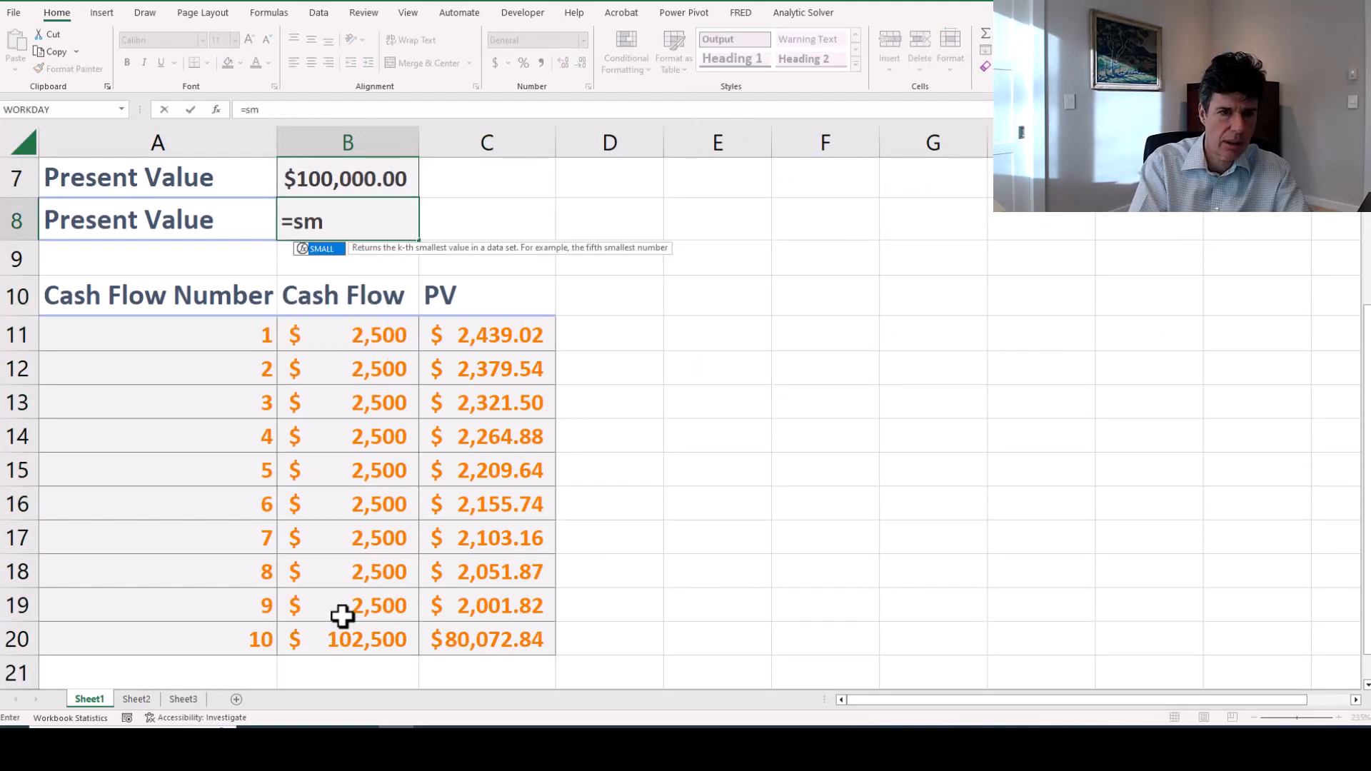
pyautogui.press('BackSpace')
pyautogui.write('um(')
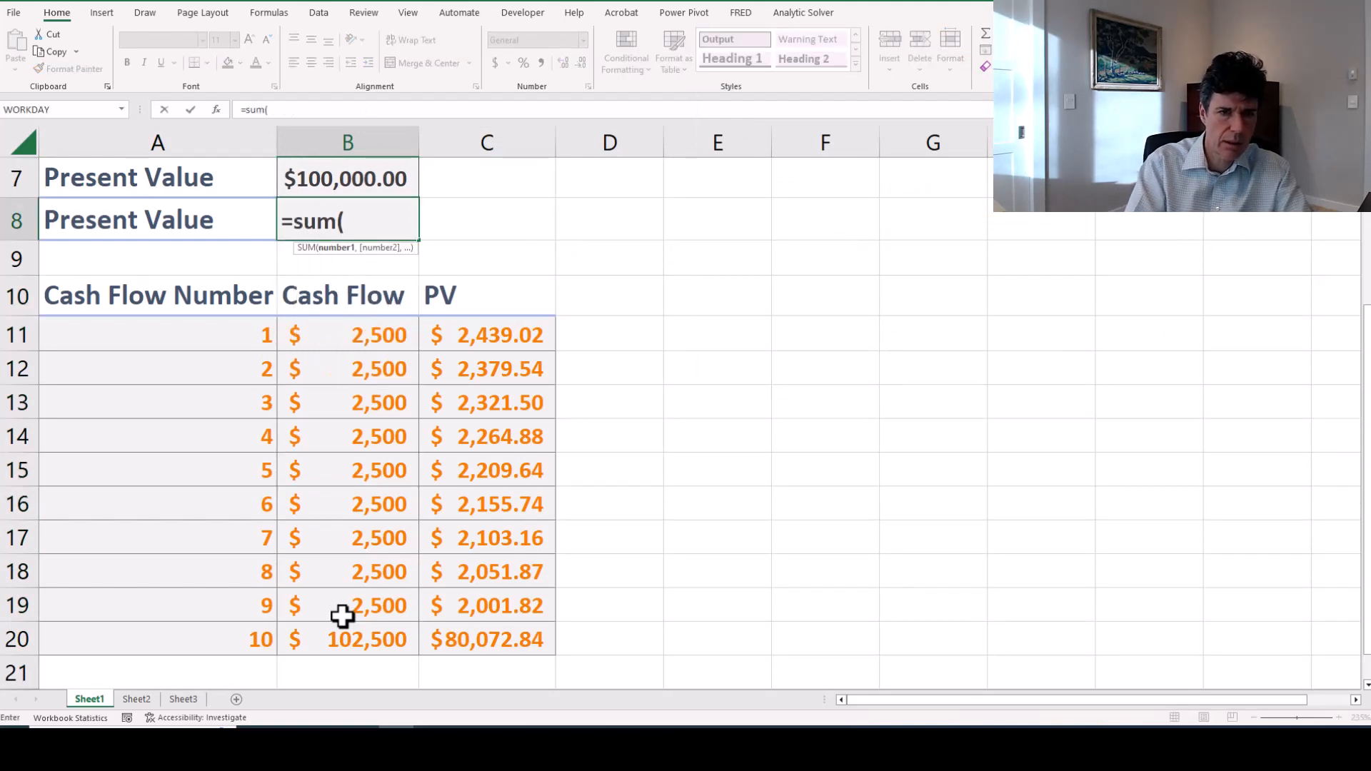
pyautogui.press('Down')
pyautogui.press('Down')
pyautogui.press('Down')
pyautogui.press('Right')
pyautogui.hotkey('ctrl', 'shift', 'Down')
pyautogui.press('Return')
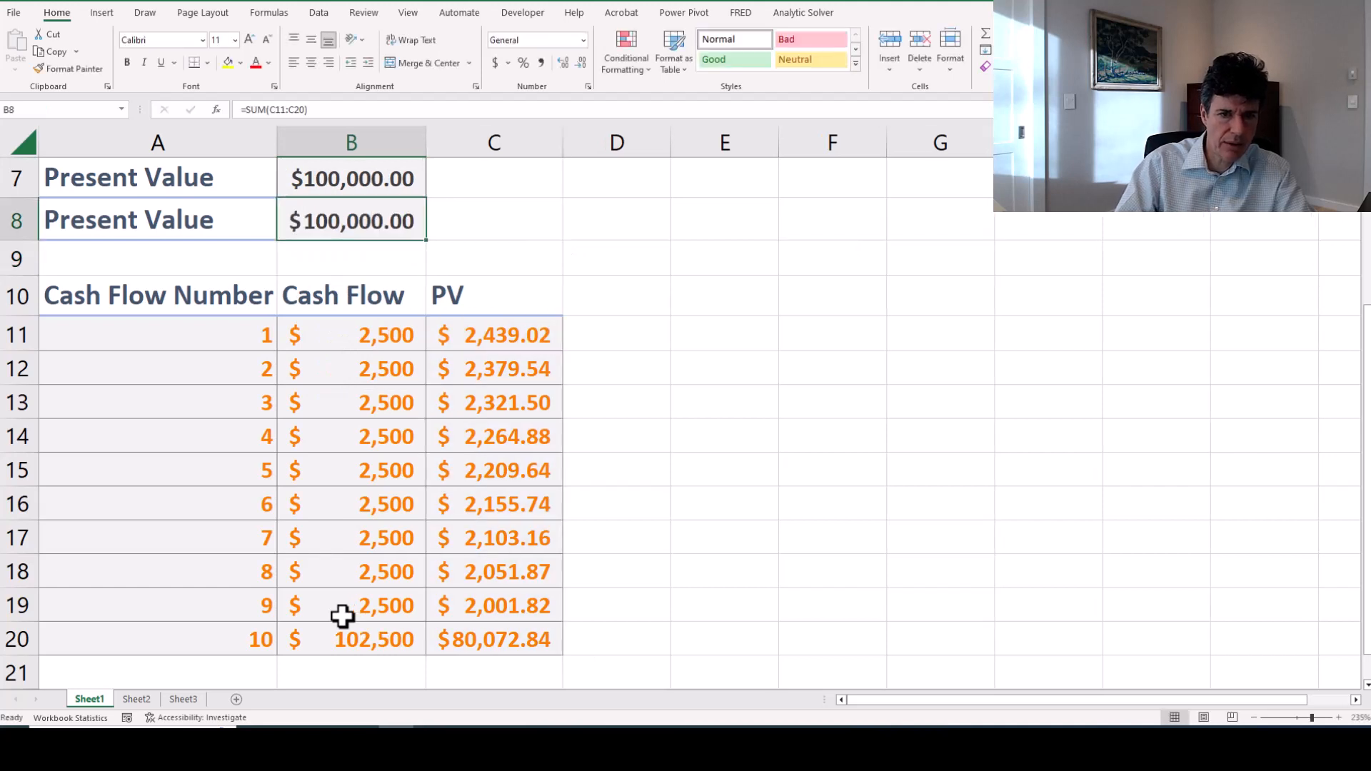
# Set the bond yield in B5 to 4%.
pyautogui.press('Up')
pyautogui.press('Up')
pyautogui.press('Up')
pyautogui.press('Up')
pyautogui.press('Up')
pyautogui.press('Up')
pyautogui.press('Up')
pyautogui.press('Down')
pyautogui.press('Down')
pyautogui.press('Down')
pyautogui.write('4')
pyautogui.press('Return')
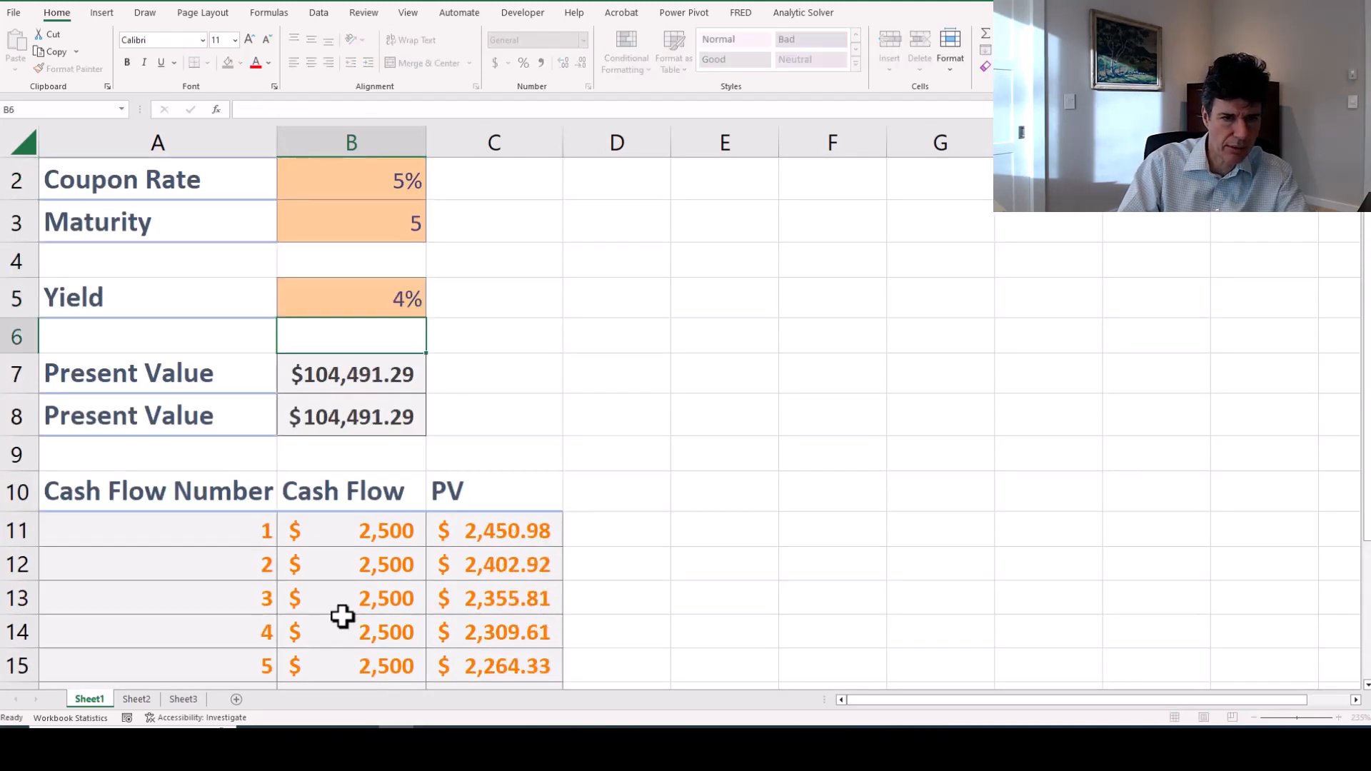
# Set the yield in B5 to 6%.
pyautogui.press('Up')
pyautogui.write('6')
pyautogui.press('Return')
pyautogui.press('Up')
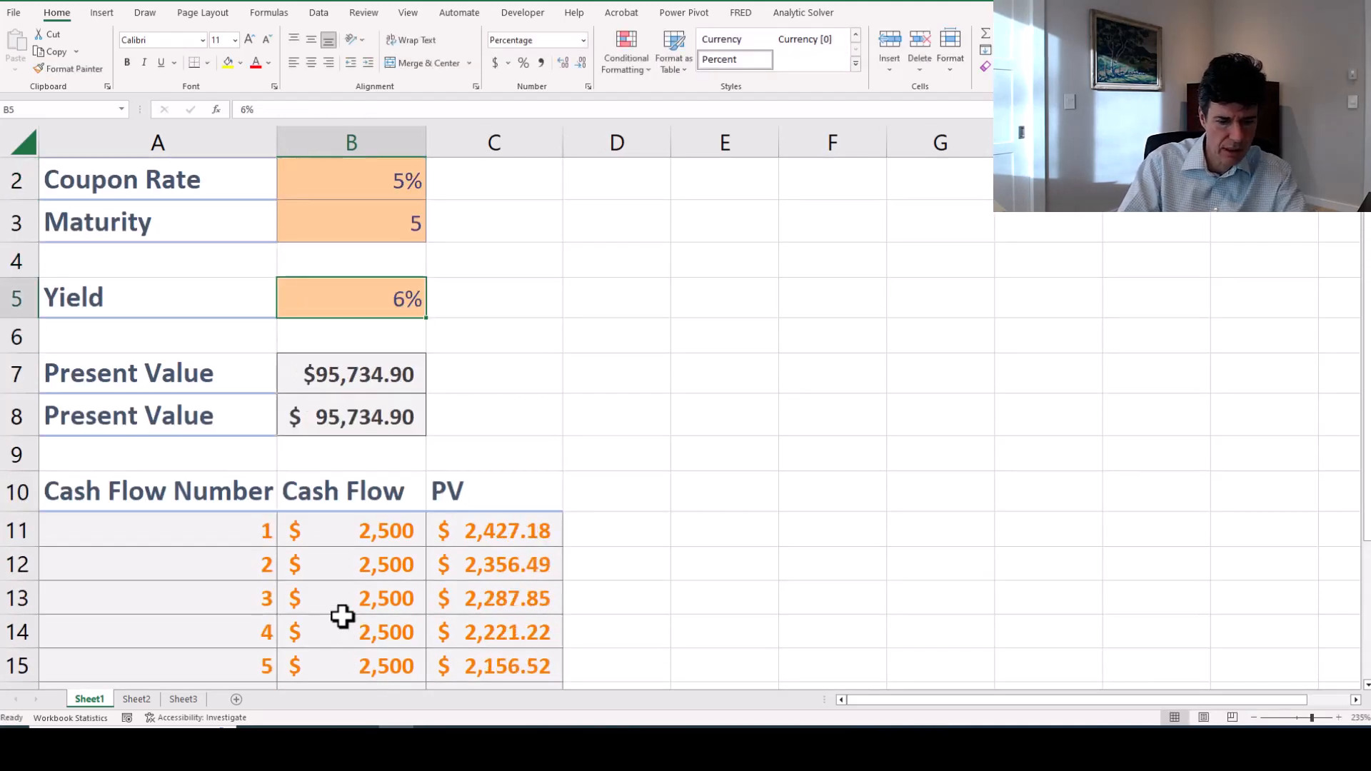
# Return the yield in B5 to 5%.
pyautogui.write('5')
pyautogui.press('Return')
pyautogui.press('Up')
pyautogui.press('Down')
pyautogui.press('Down')
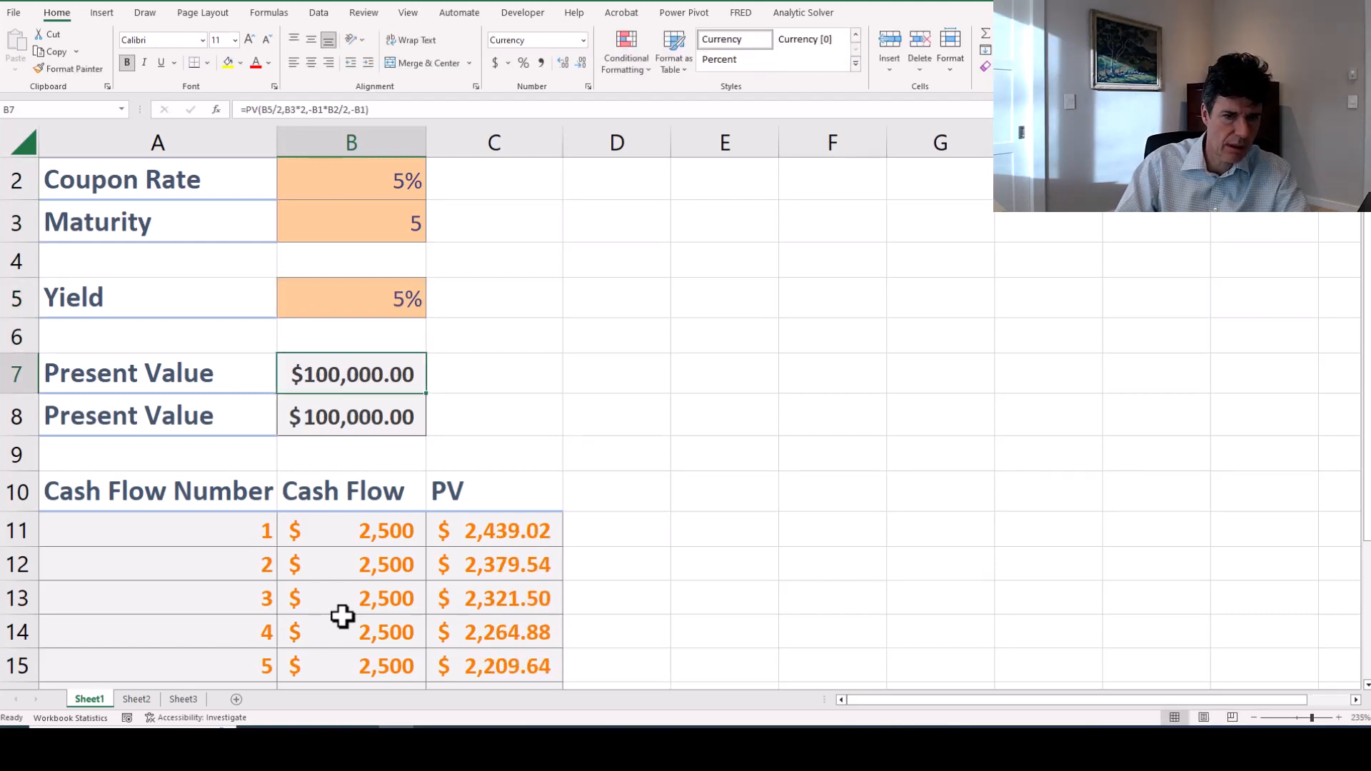
pyautogui.press('Up')
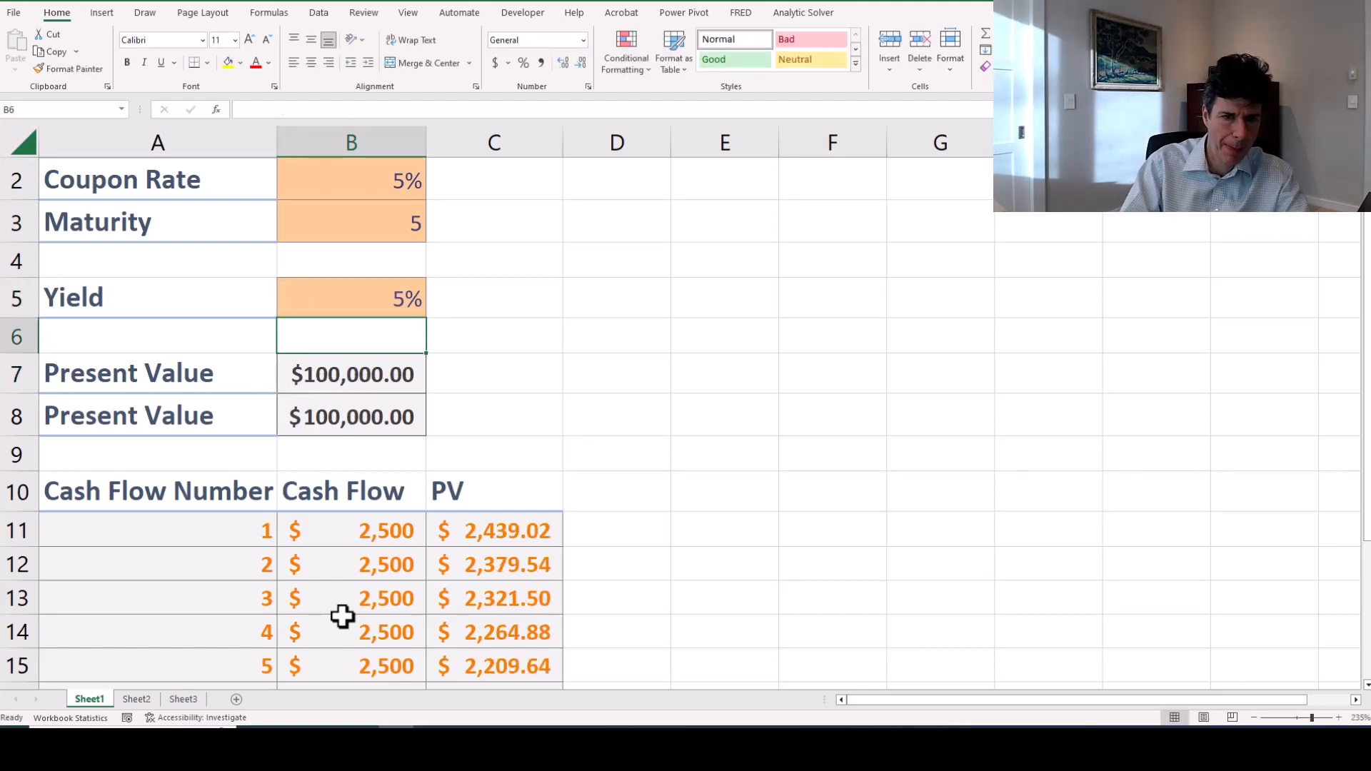
# Test the two present value calculations with yields of 4% and 6% in B5.
pyautogui.press('Up')
pyautogui.write('4')
pyautogui.press('Return')
pyautogui.press('Up')
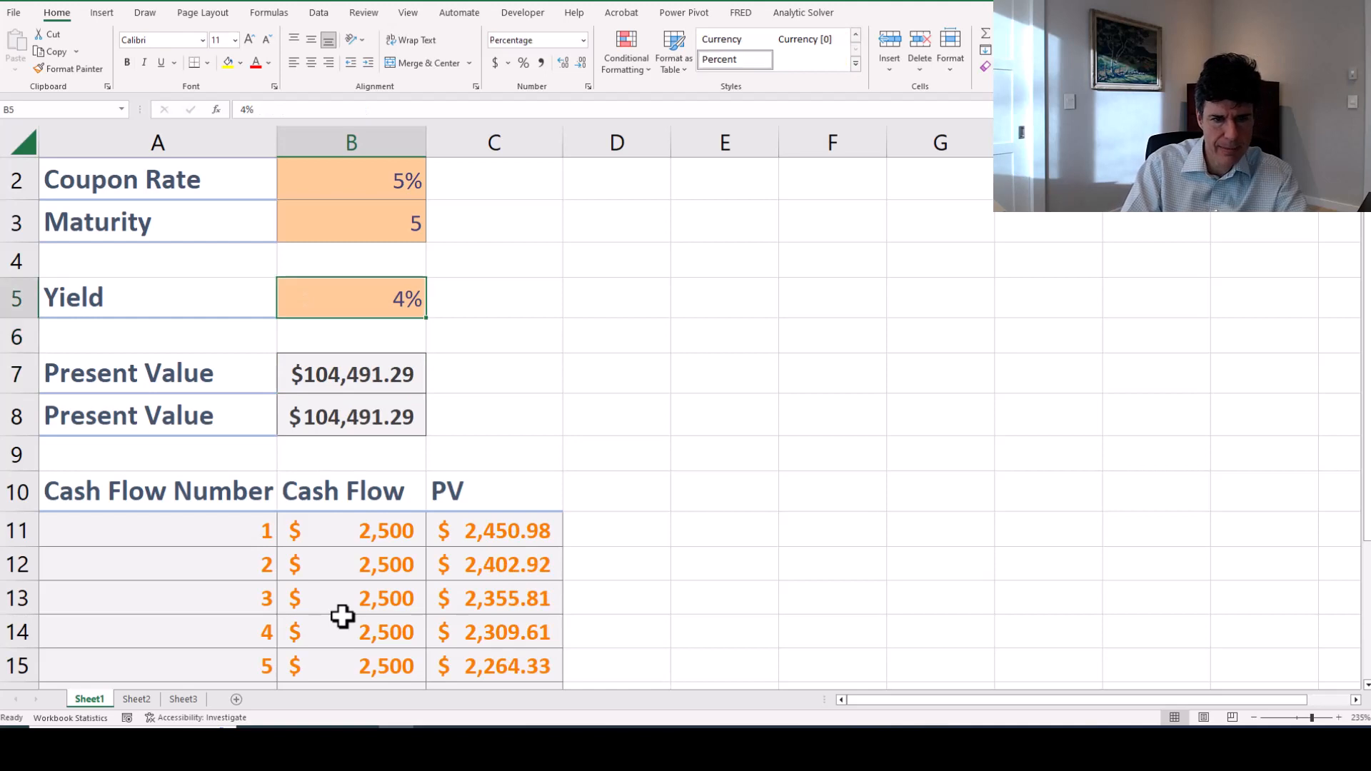
pyautogui.write('6')
pyautogui.press('Return')
# Apply the Currency cell style to both present value results in B7:B8.
pyautogui.press('Down')
pyautogui.hotkey('shift', 'Down')
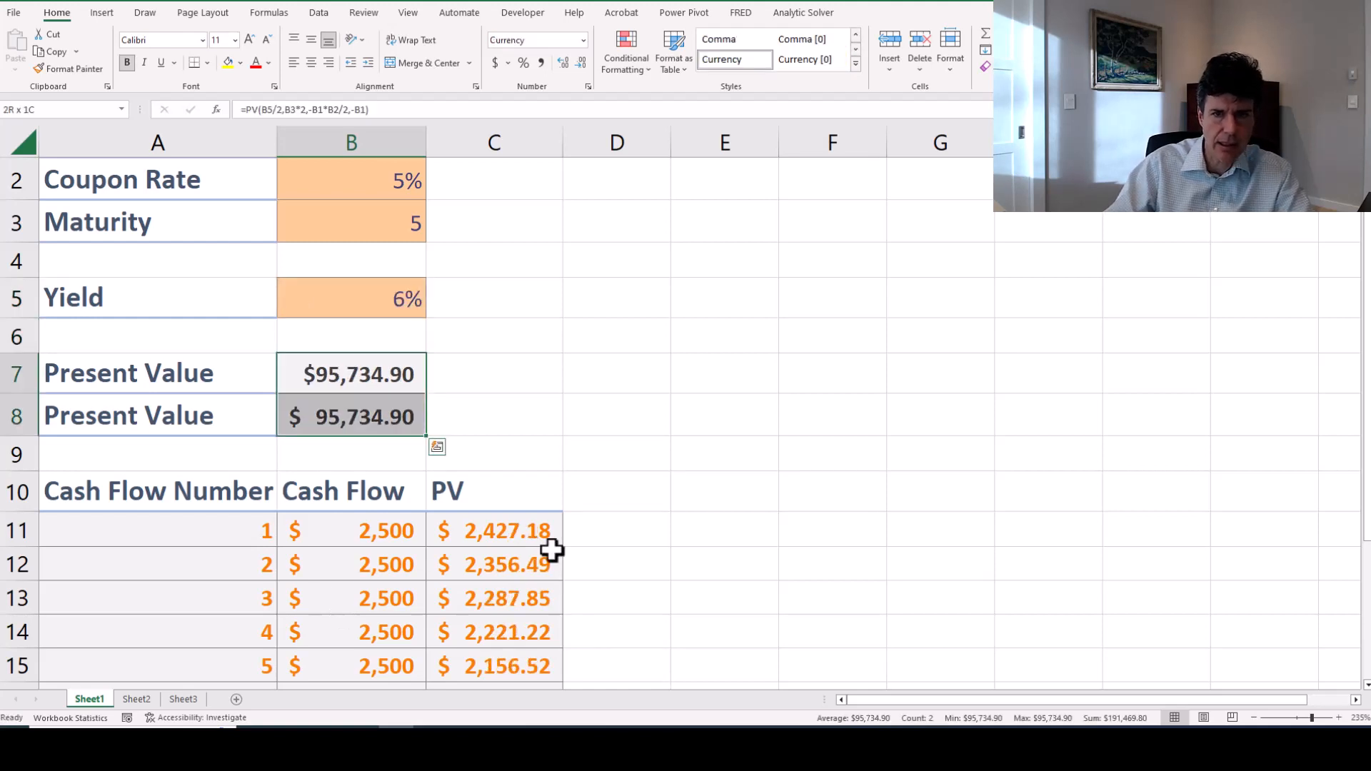
pyautogui.click(744, 58)
pyautogui.click(400, 370)
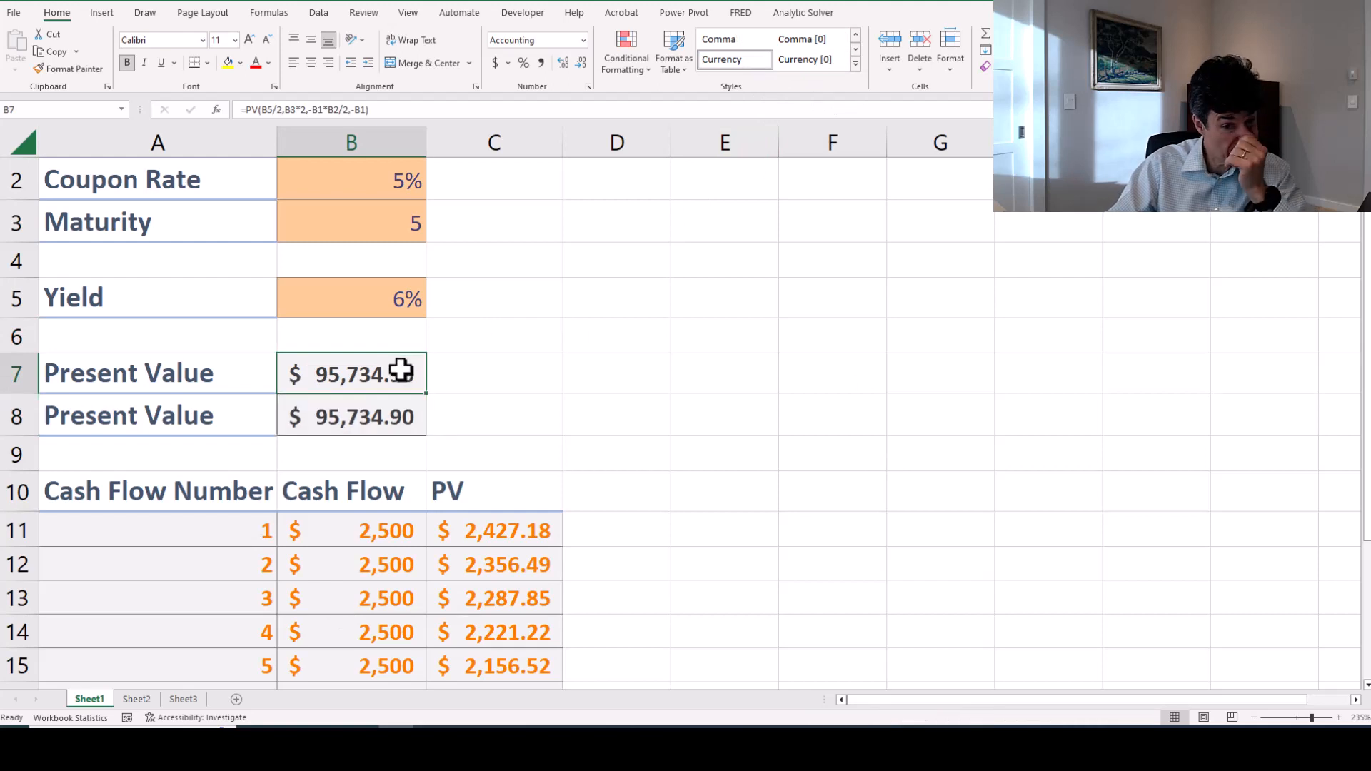
# Set the yield in B5 back to 5%.
pyautogui.click(400, 293)
pyautogui.write('5')
pyautogui.press('Return')
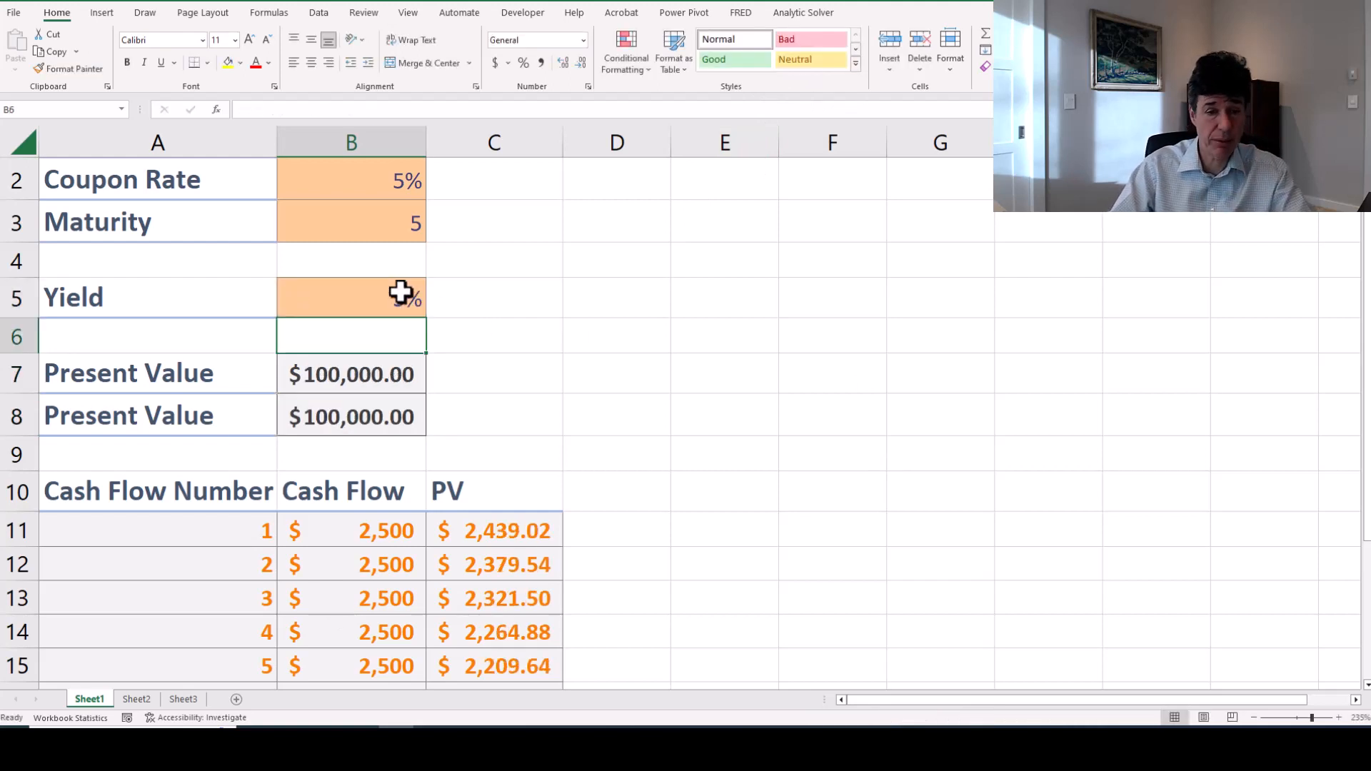
# Set the bond maturity in B3 to 4 years.
pyautogui.scroll(1, 434, 282)
pyautogui.click(392, 275)
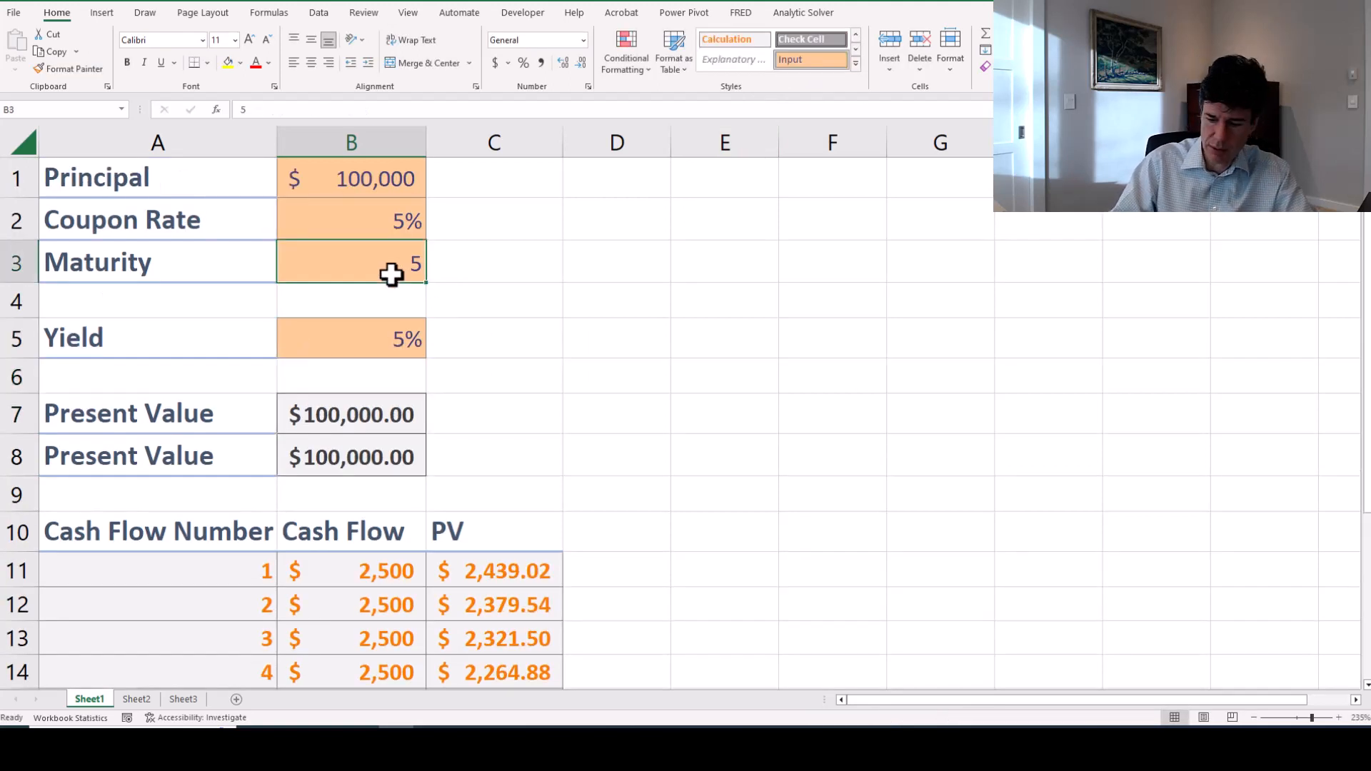
pyautogui.write('4')
pyautogui.press('Return')
# Review the cash flow table in A11:C20 against the shortened bond maturity.
pyautogui.press('Down')
pyautogui.press('Down')
pyautogui.press('Down')
pyautogui.press('Down')
pyautogui.press('Down')
pyautogui.press('Down')
pyautogui.press('Down')
pyautogui.press('Down')
pyautogui.press('Down')
pyautogui.press('Down')
pyautogui.press('Down')
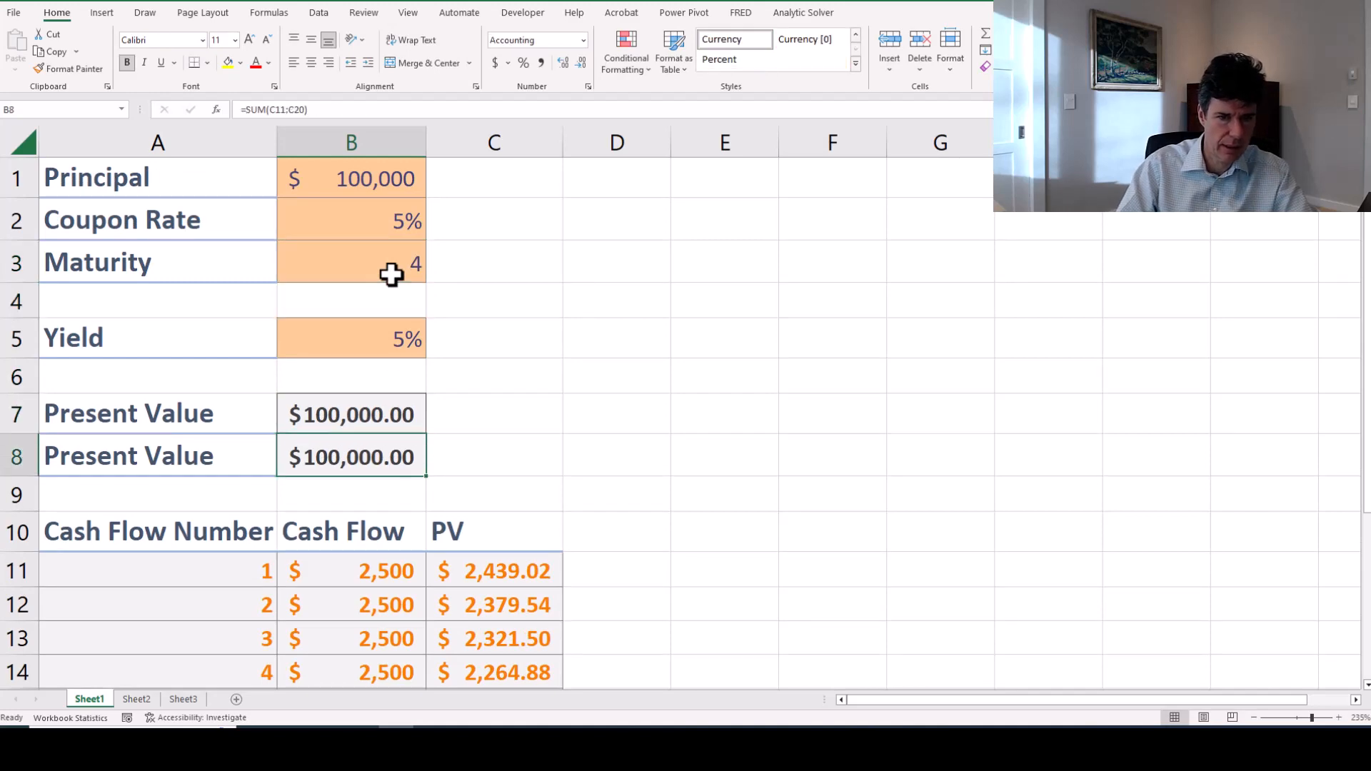
pyautogui.press('Down')
pyautogui.press('Down')
pyautogui.press('Down')
pyautogui.press('Down')
pyautogui.press('Down')
pyautogui.press('Up')
pyautogui.press('Up')
pyautogui.press('Up')
pyautogui.press('Up')
pyautogui.press('Up')
pyautogui.press('Up')
pyautogui.press('Up')
pyautogui.press('Up')
pyautogui.press('Up')
pyautogui.press('Up')
pyautogui.press('Up')
pyautogui.press('Up')
pyautogui.press('Up')
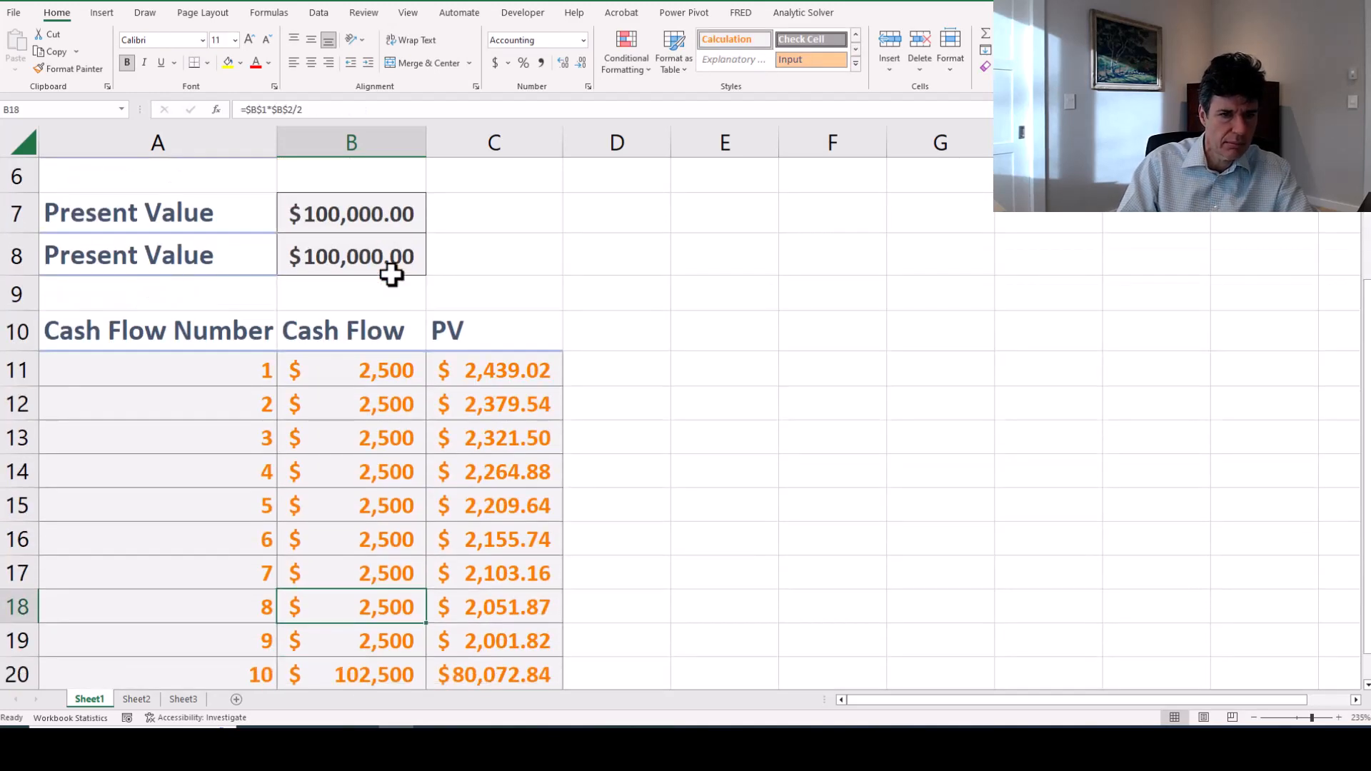
pyautogui.press('Down')
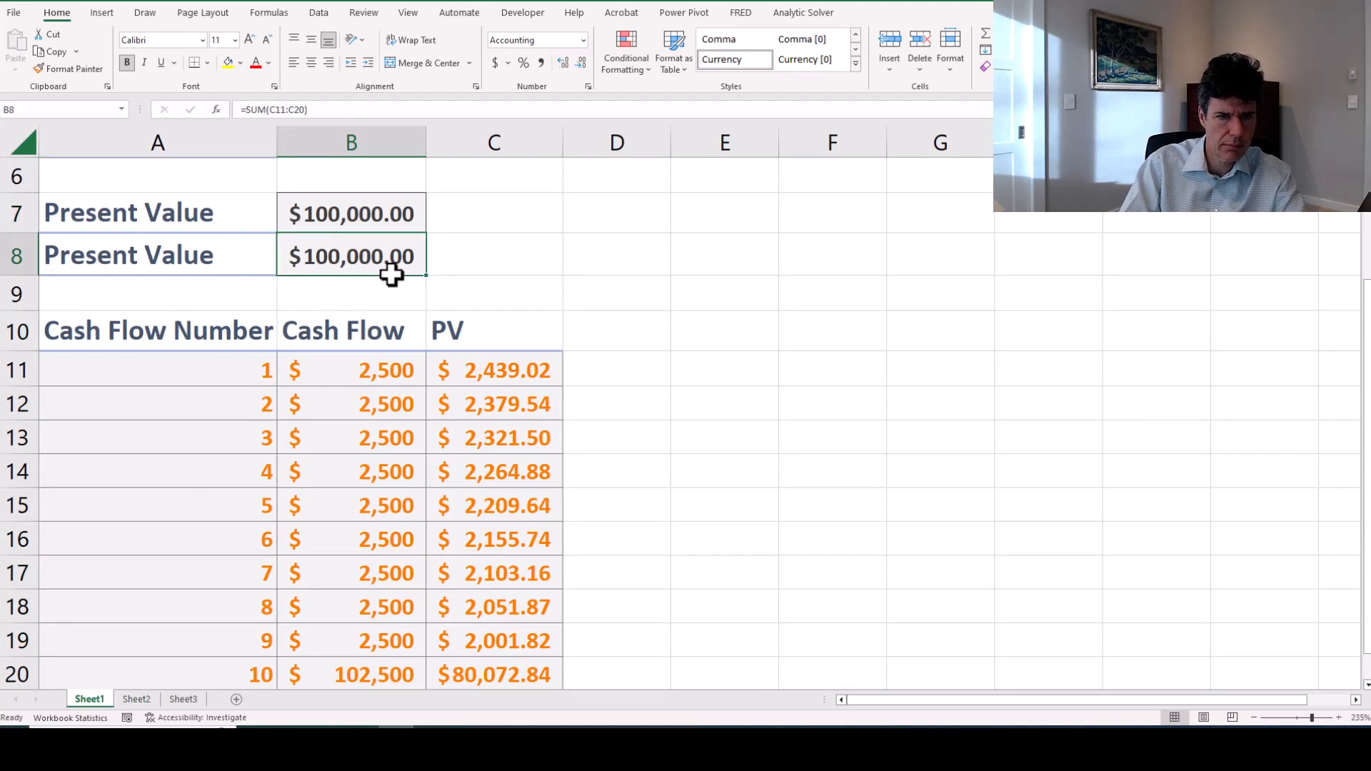
# Inspect the SUM formula in B8 and the table rows it totals.
pyautogui.press('F2')
pyautogui.press('Return')
pyautogui.press('Down')
pyautogui.press('Down')
pyautogui.press('Down')
pyautogui.press('Down')
pyautogui.press('Down')
pyautogui.press('Down')
pyautogui.press('Down')
pyautogui.press('Down')
pyautogui.press('Down')
pyautogui.press('Down')
pyautogui.press('Down')
pyautogui.press('Down')
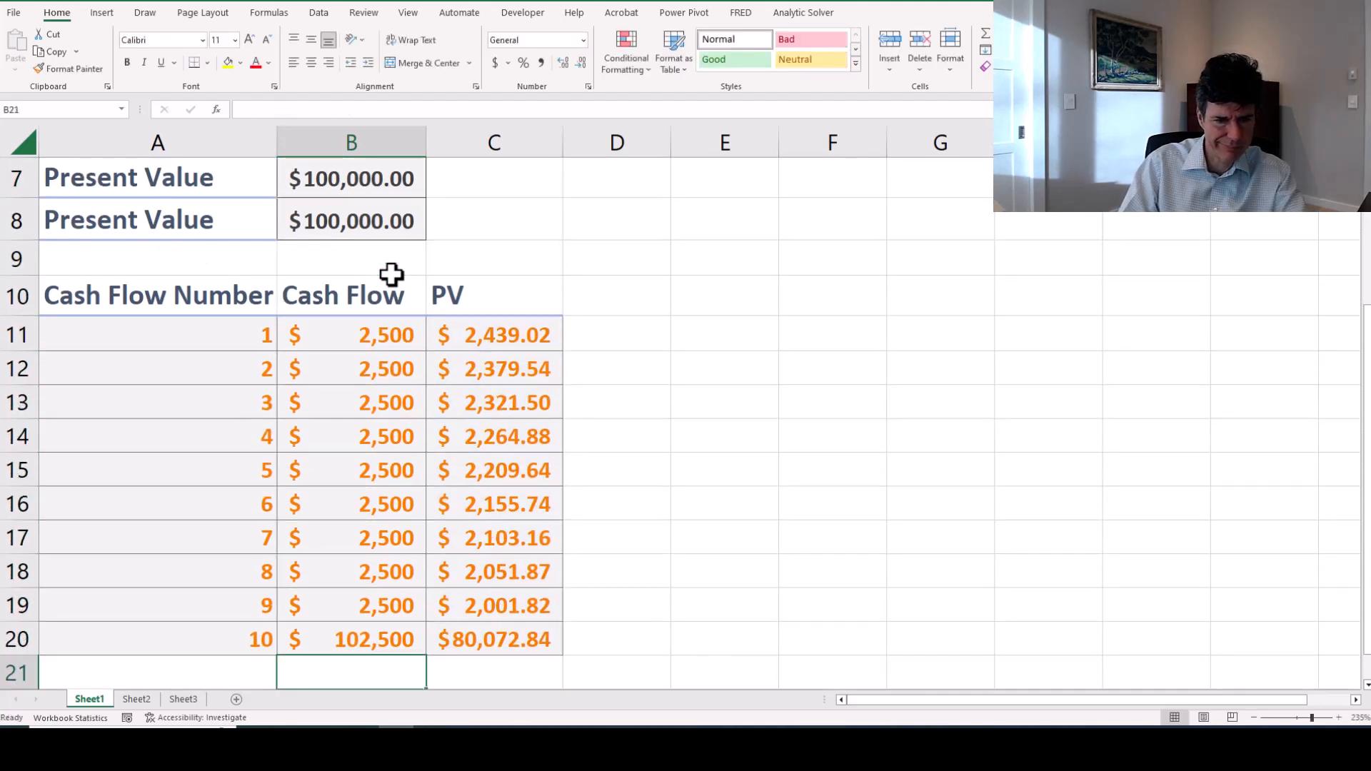
# Set the yield in B5 to 4% while keeping the four-year maturity.
pyautogui.press('Up')
pyautogui.press('Up')
pyautogui.press('Up')
pyautogui.press('Up')
pyautogui.press('Up')
pyautogui.press('Up')
pyautogui.press('Up')
pyautogui.press('Up')
pyautogui.press('Up')
pyautogui.press('Up')
pyautogui.press('Up')
pyautogui.press('Up')
pyautogui.press('Up')
pyautogui.press('Up')
pyautogui.press('Up')
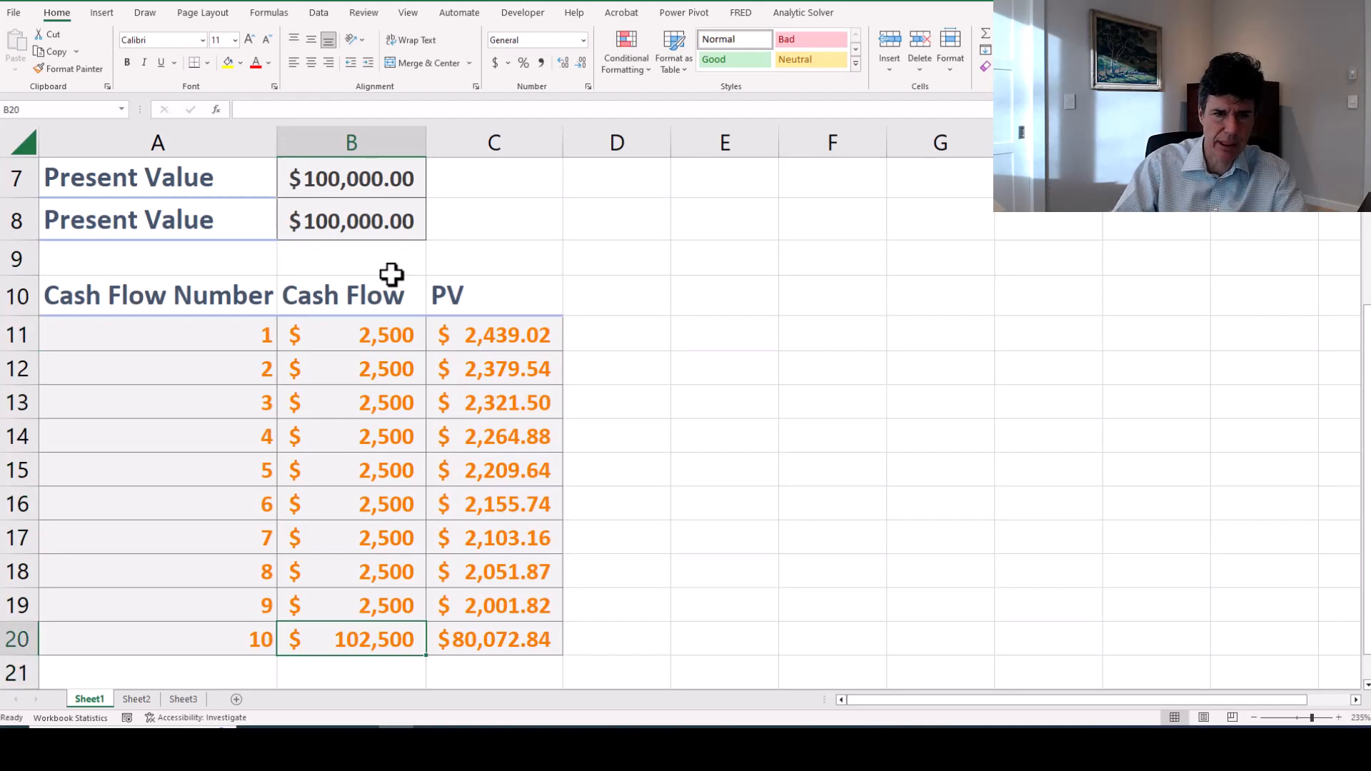
pyautogui.press('Up')
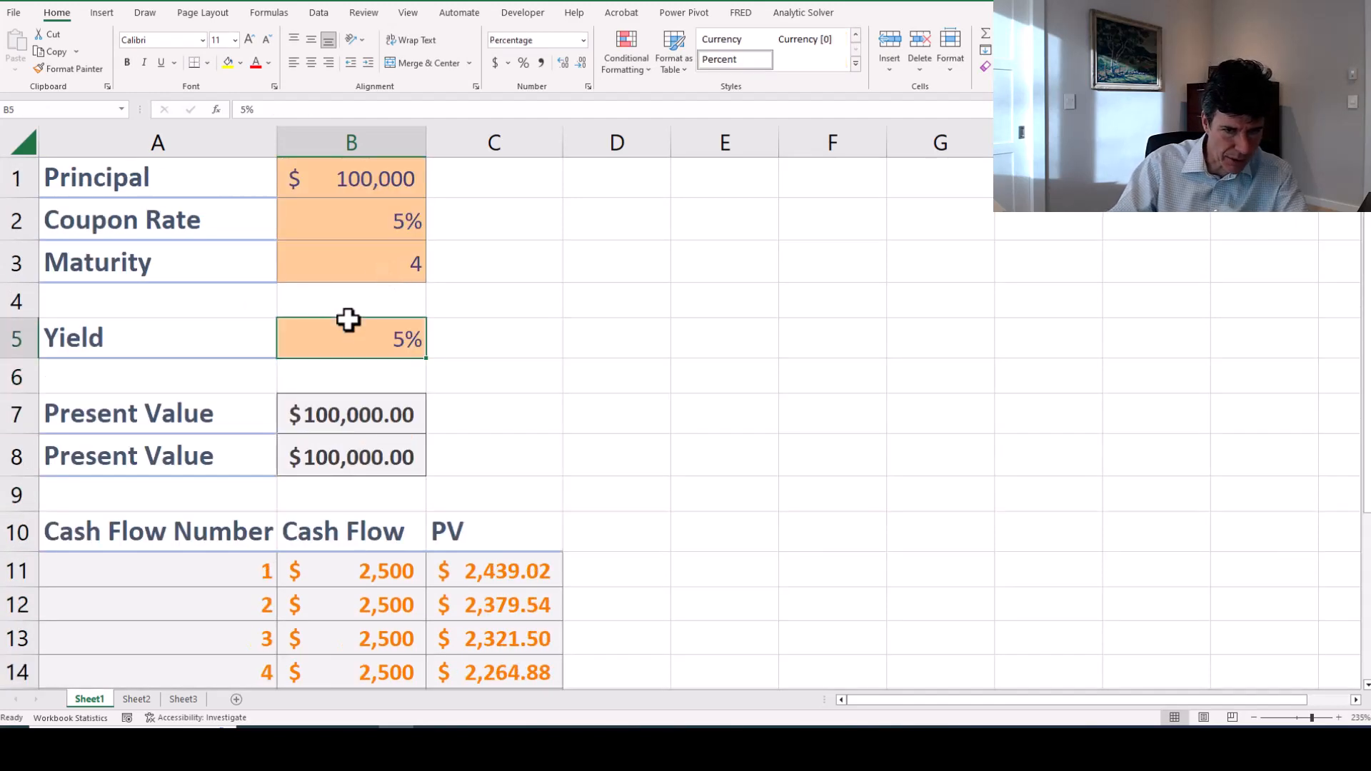
pyautogui.write('4')
pyautogui.press('Return')
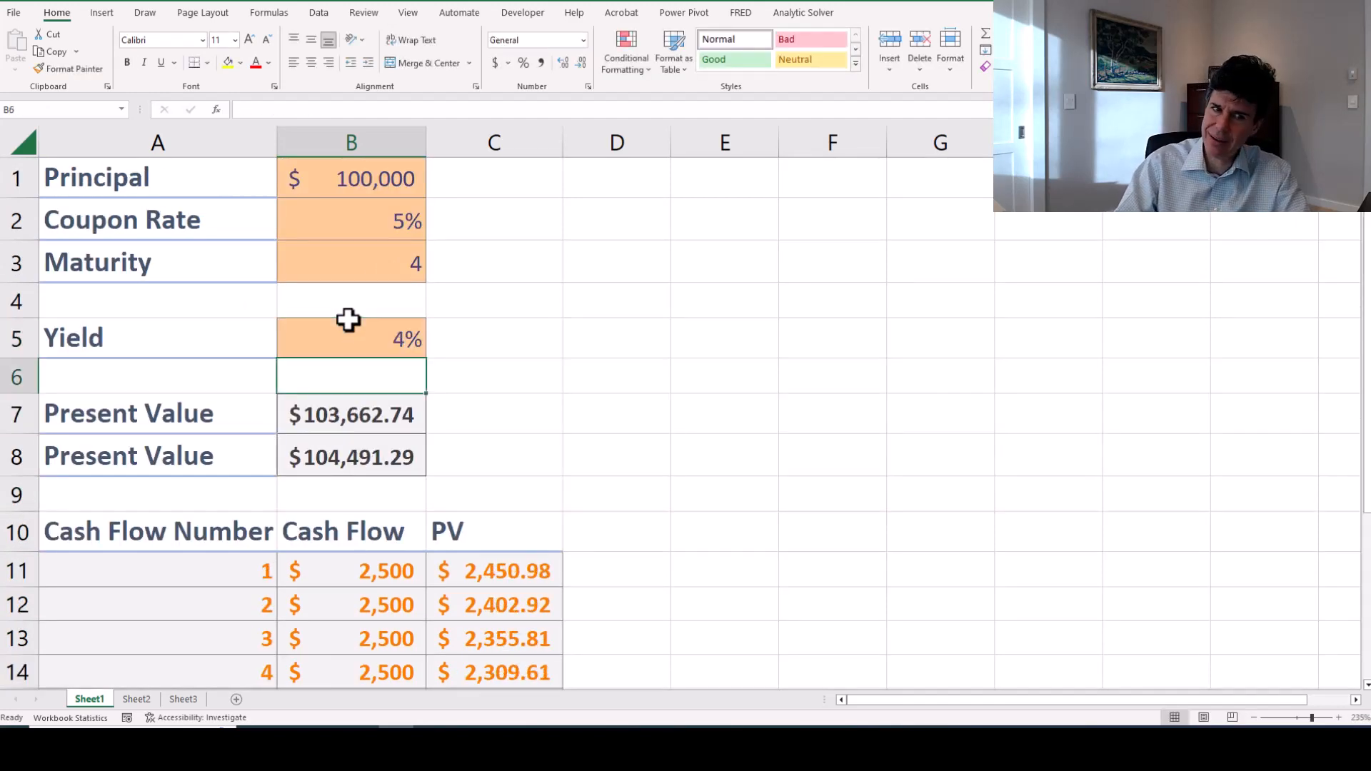
# Clear cash flows 9 and 10 from the table in A19:C20.
pyautogui.click(307, 336)
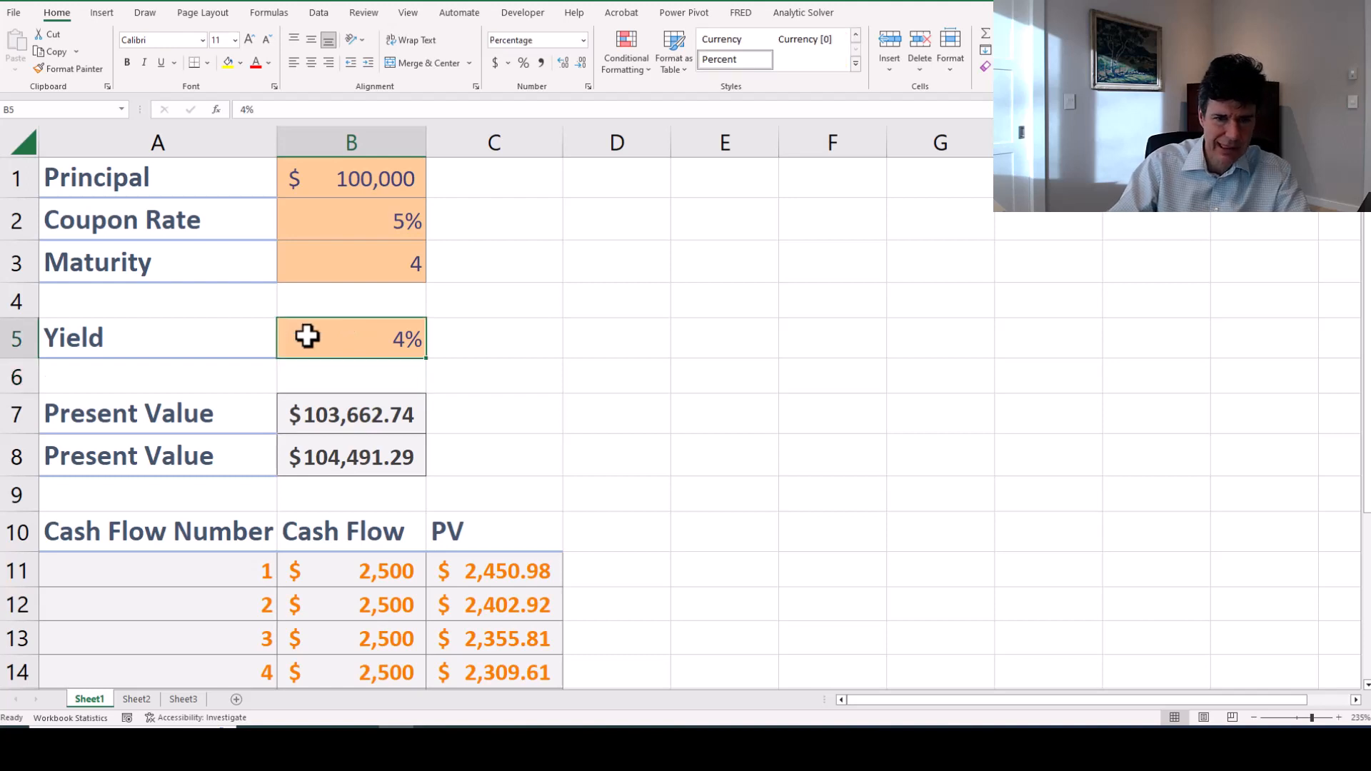
pyautogui.scroll(-2, 390, 607)
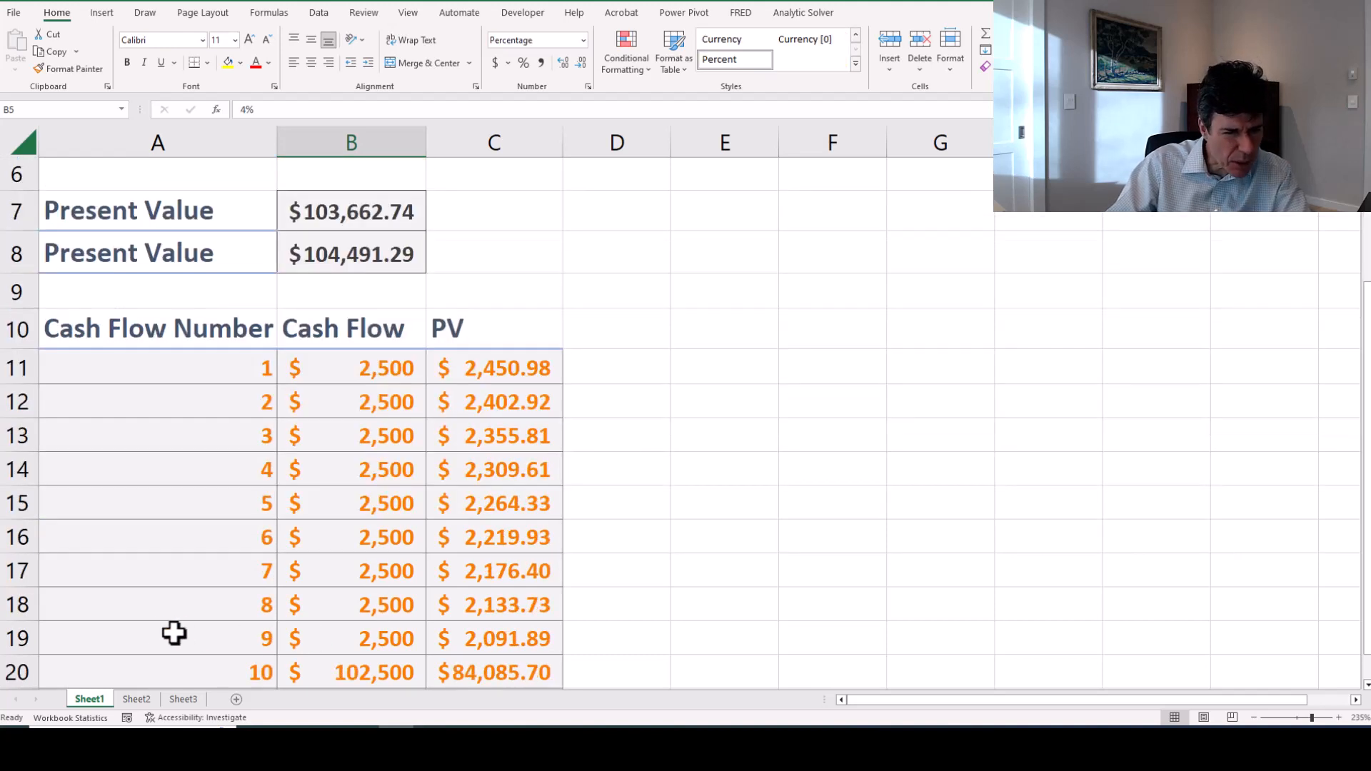
pyautogui.click(144, 633)
pyautogui.moveTo(144, 634); pyautogui.dragTo(482, 674)
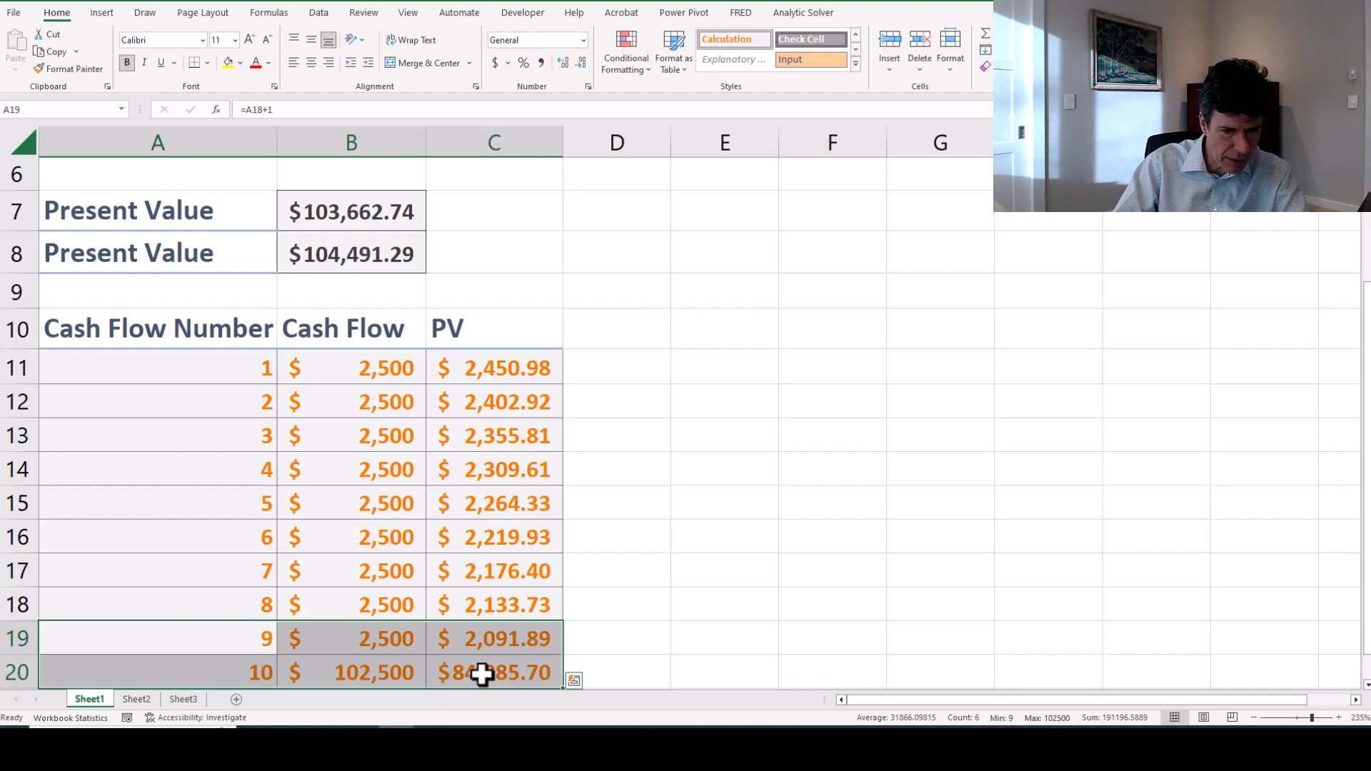
pyautogui.press('Delete')
# Add the principal to the eighth cash flow by extending the B18 formula to =$B$1*$B$2/2+B1.
pyautogui.press('Up')
pyautogui.press('Right')
pyautogui.press('F2')
pyautogui.write('+')
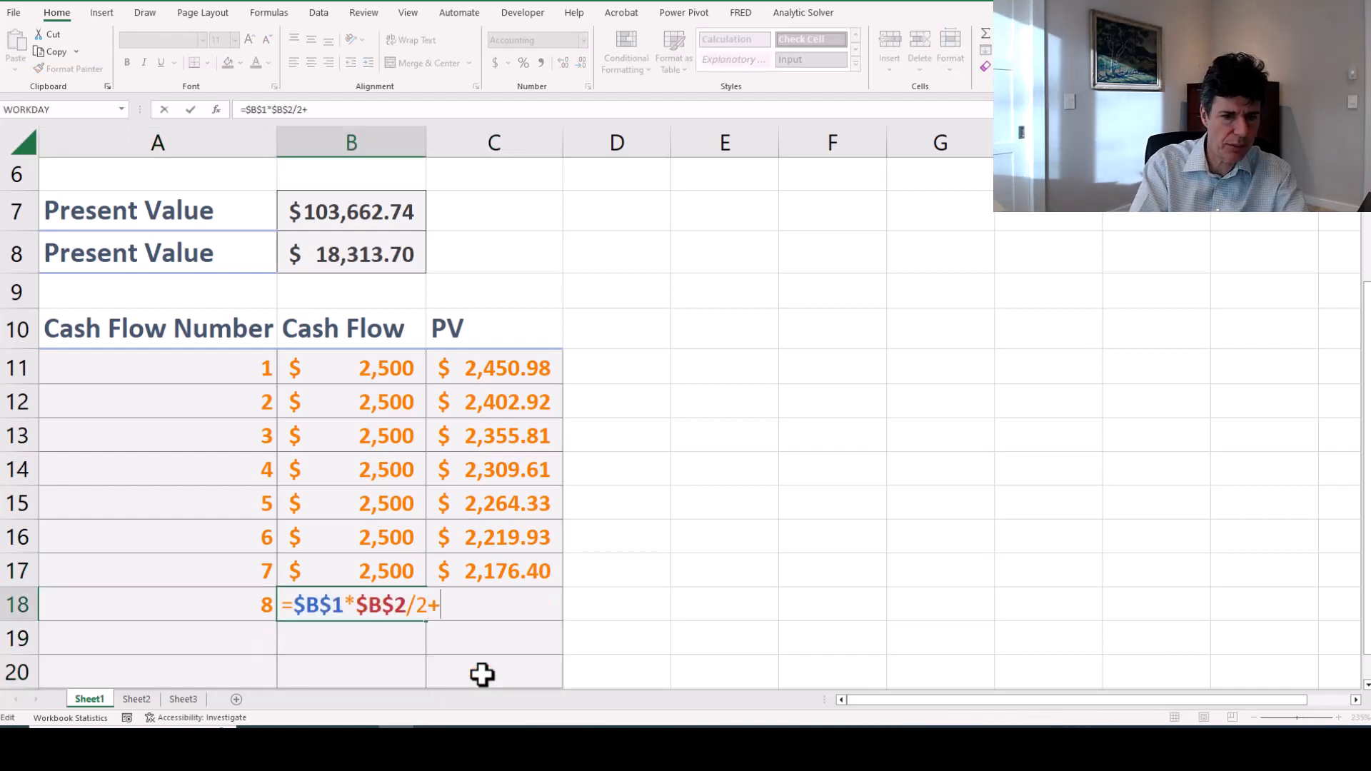
pyautogui.hotkey('ctrl', 'Home')
pyautogui.press('Right')
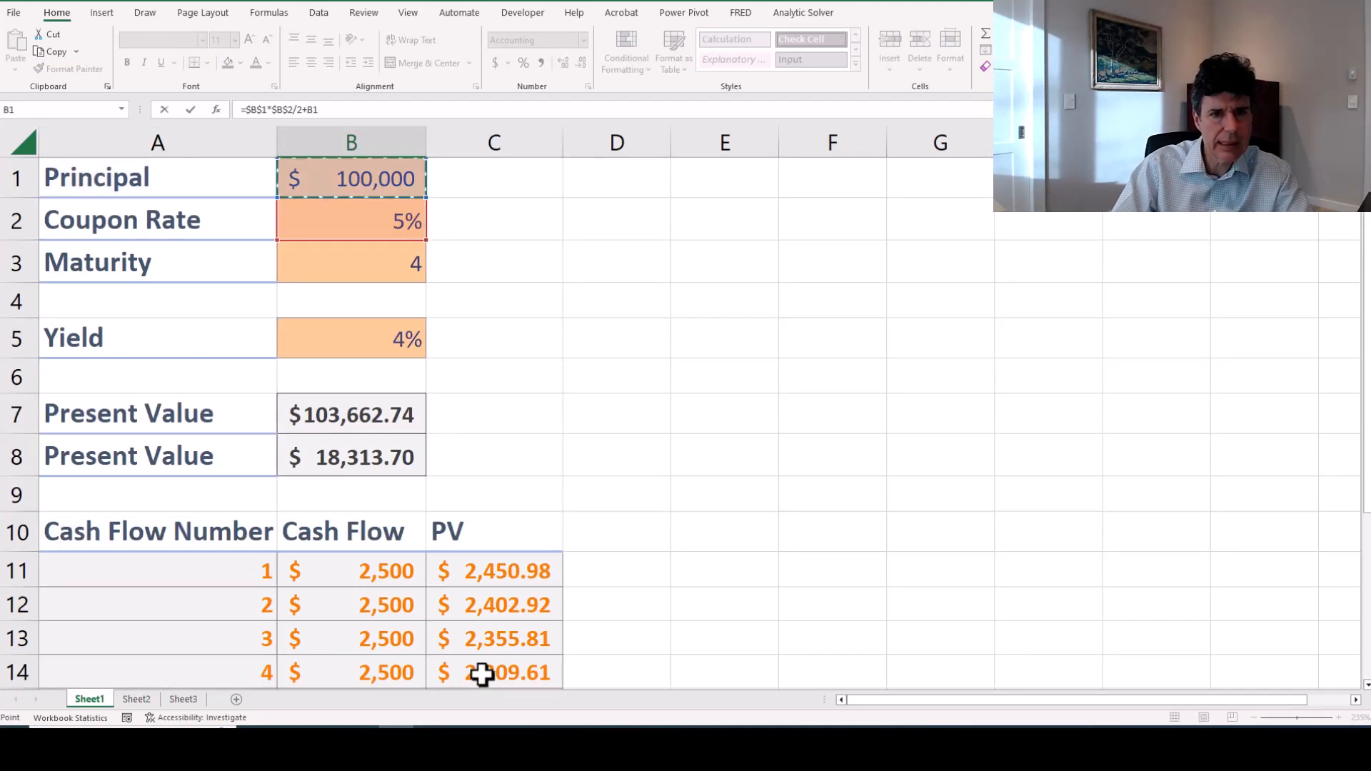
pyautogui.press('Return')
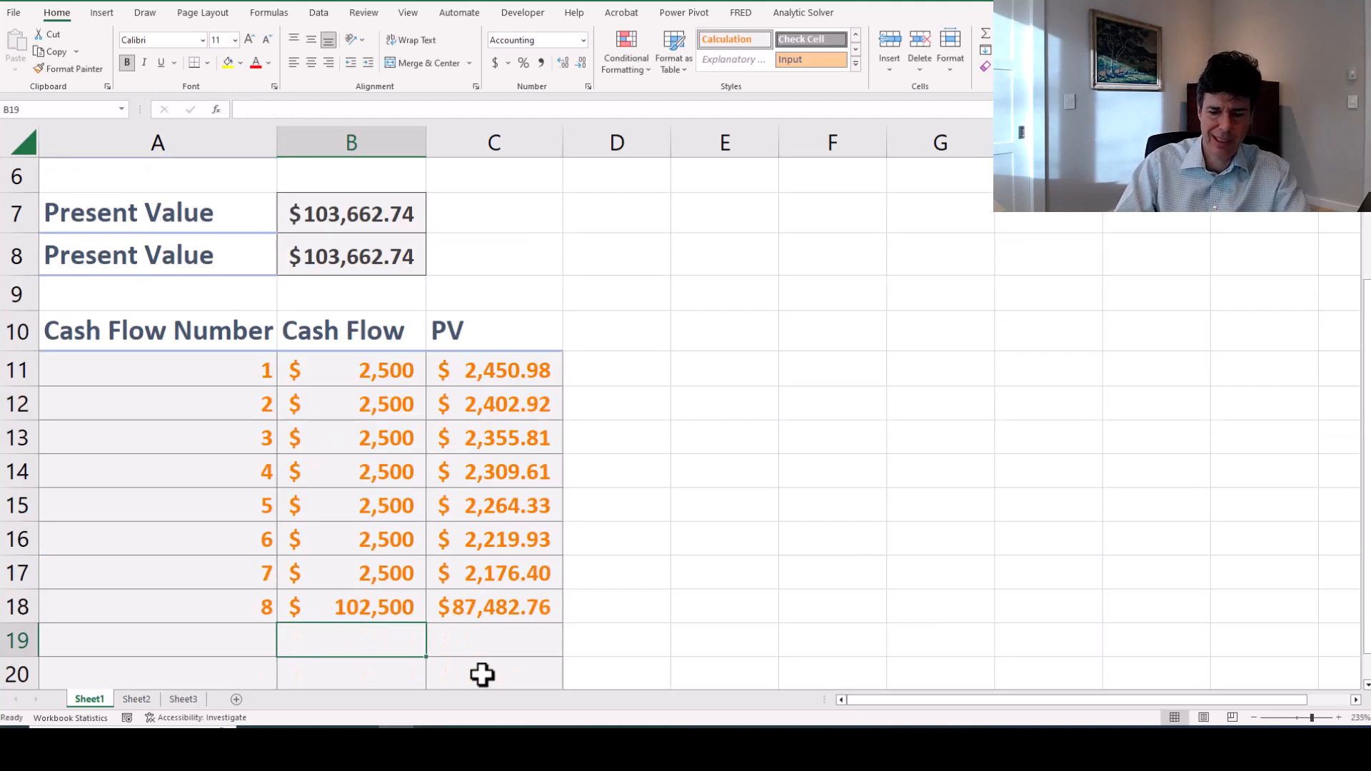
# Set the bond maturity in B3 to 3 years.
pyautogui.hotkey('ctrl', 'Home')
pyautogui.press('Down')
pyautogui.press('Down')
pyautogui.press('Down')
pyautogui.press('Right')
pyautogui.press('Right')
pyautogui.press('Up')
pyautogui.press('Left')
pyautogui.write('3')
pyautogui.press('Return')
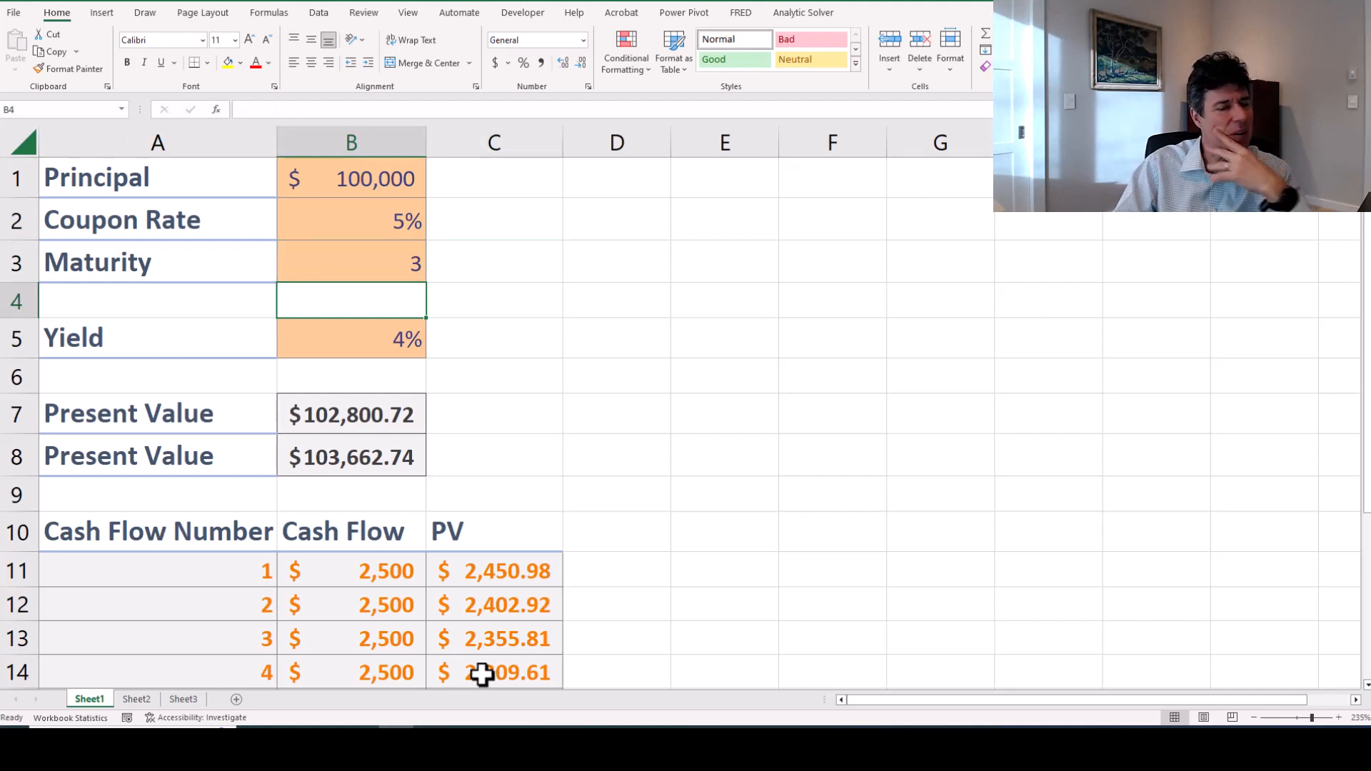
# Examine the cash flow table down to row 18, including the formulas in B18 and C18.
pyautogui.press('Down')
pyautogui.press('Down')
pyautogui.press('Down')
pyautogui.press('Down')
pyautogui.press('Down')
pyautogui.press('Down')
pyautogui.press('Down')
pyautogui.press('Down')
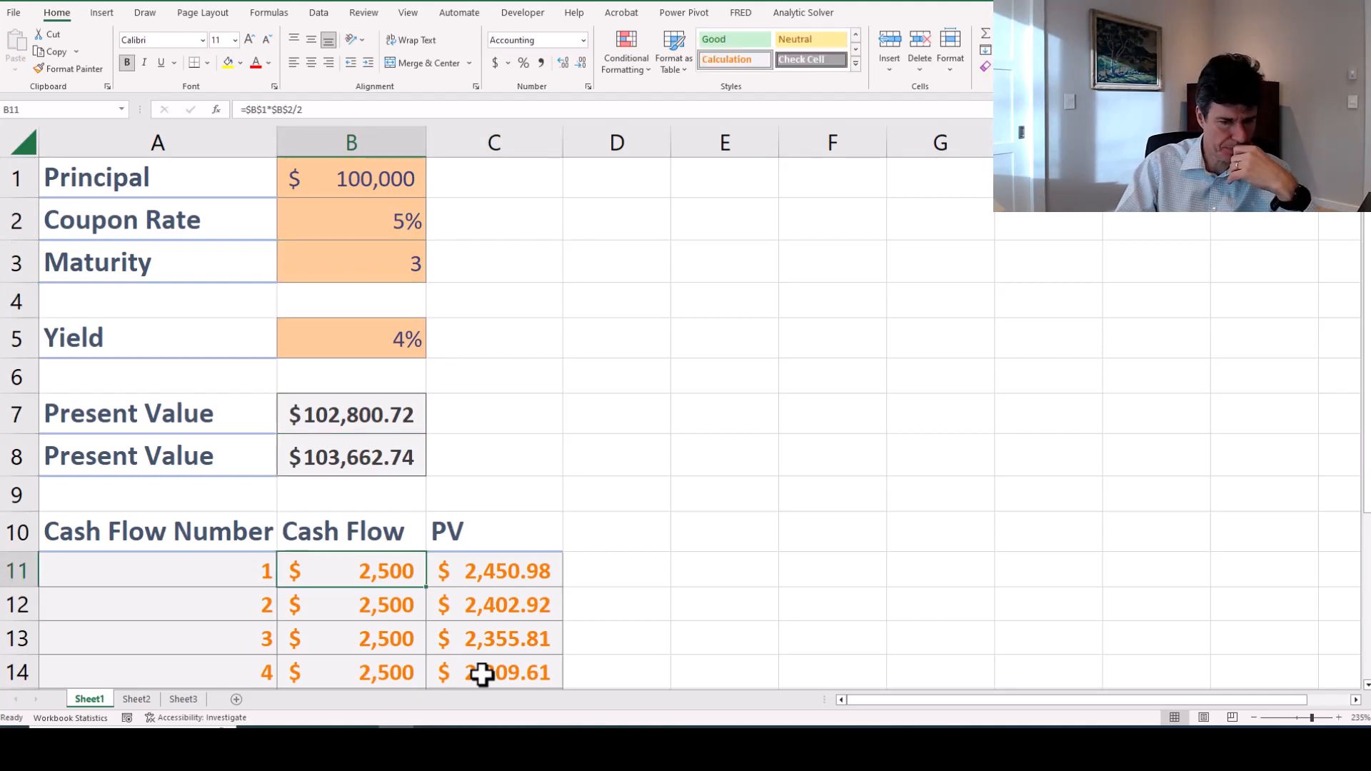
pyautogui.press('Down')
pyautogui.press('Down')
pyautogui.press('Down')
pyautogui.press('Down')
pyautogui.press('Down')
pyautogui.press('Down')
pyautogui.press('Down')
pyautogui.press('Down')
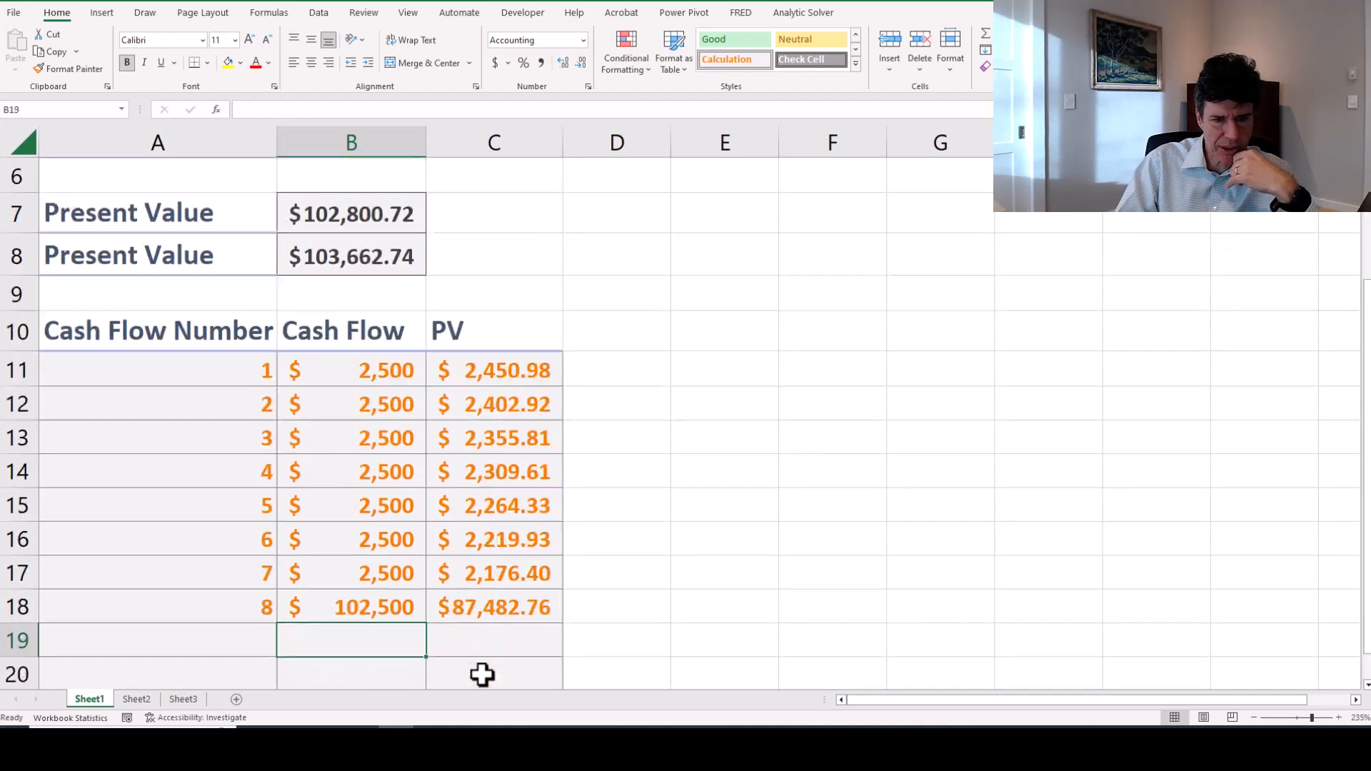
pyautogui.press('Up')
pyautogui.press('Up')
pyautogui.press('Right')
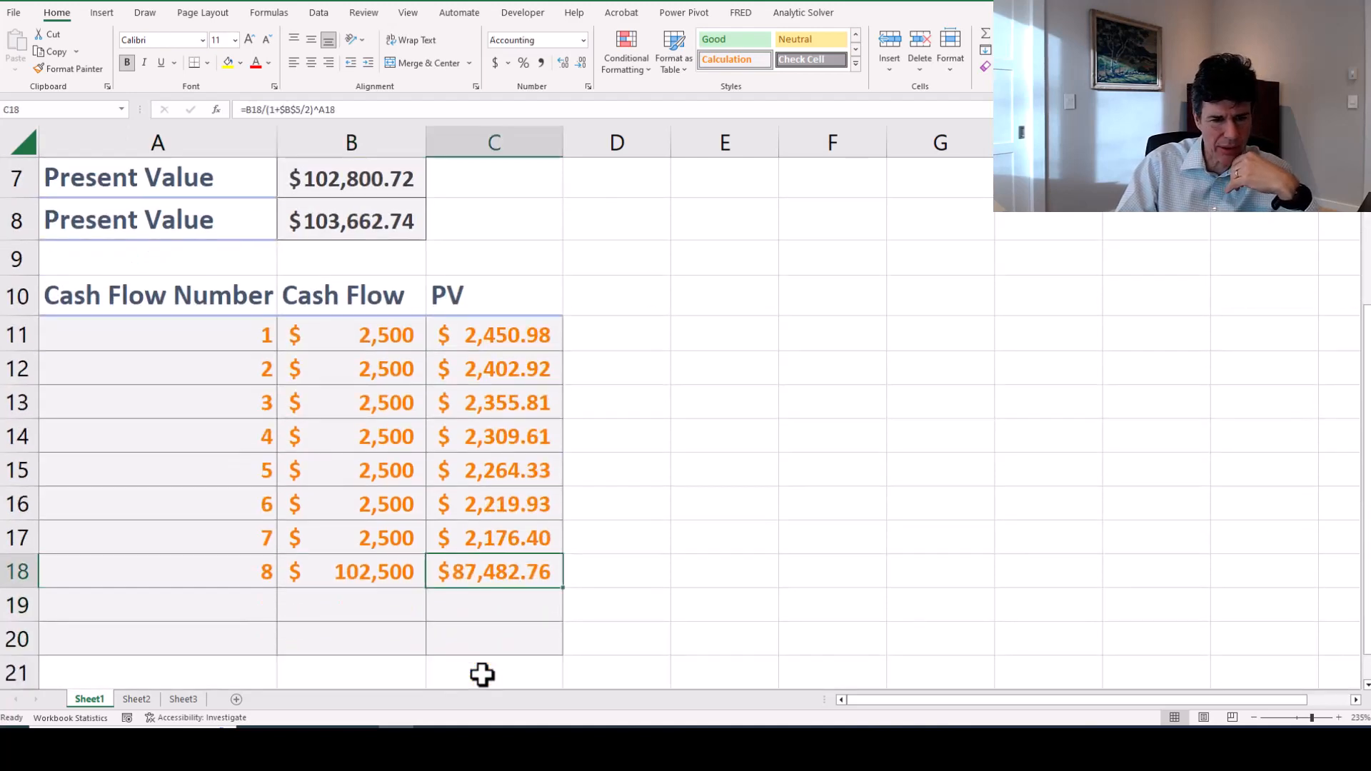
pyautogui.press('Left')
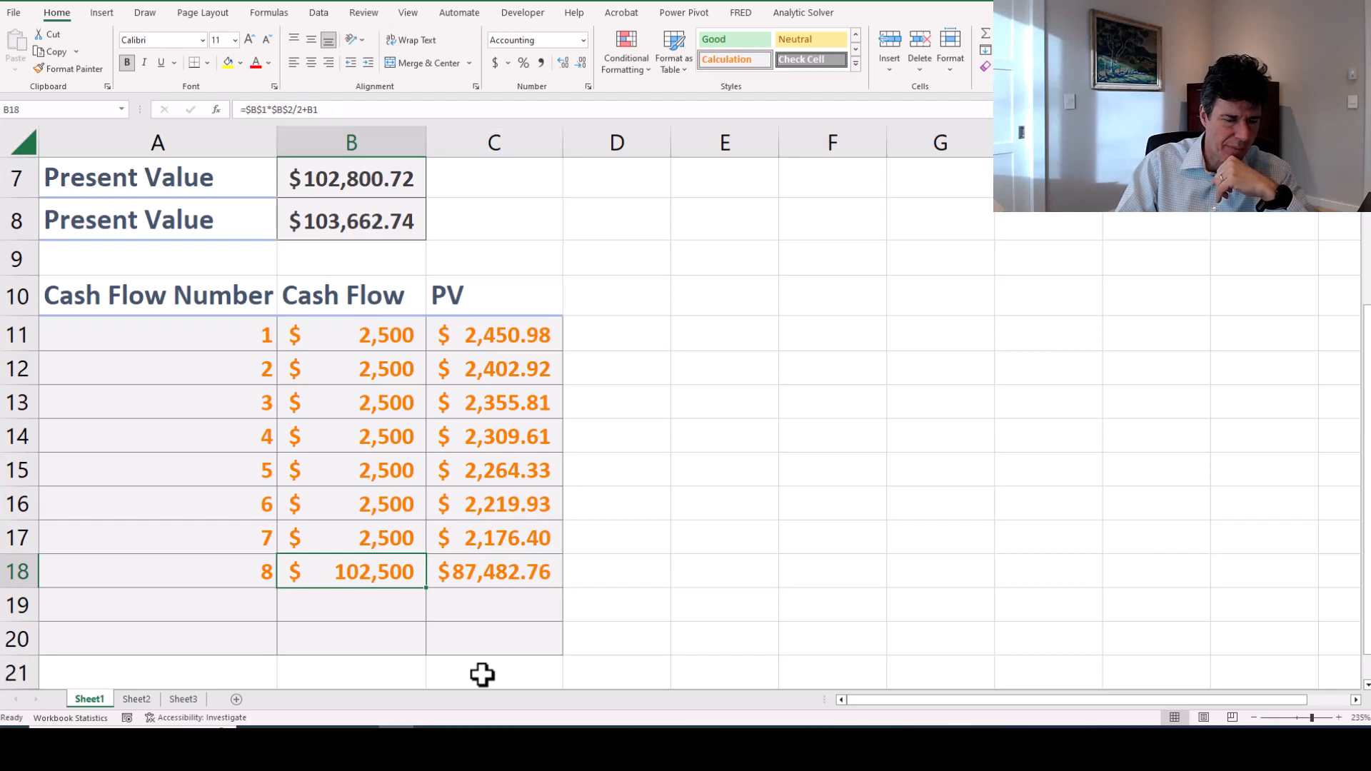
# Copy the row A18:C18 down through row 33 to extend the cash flow table.
pyautogui.press('Left')
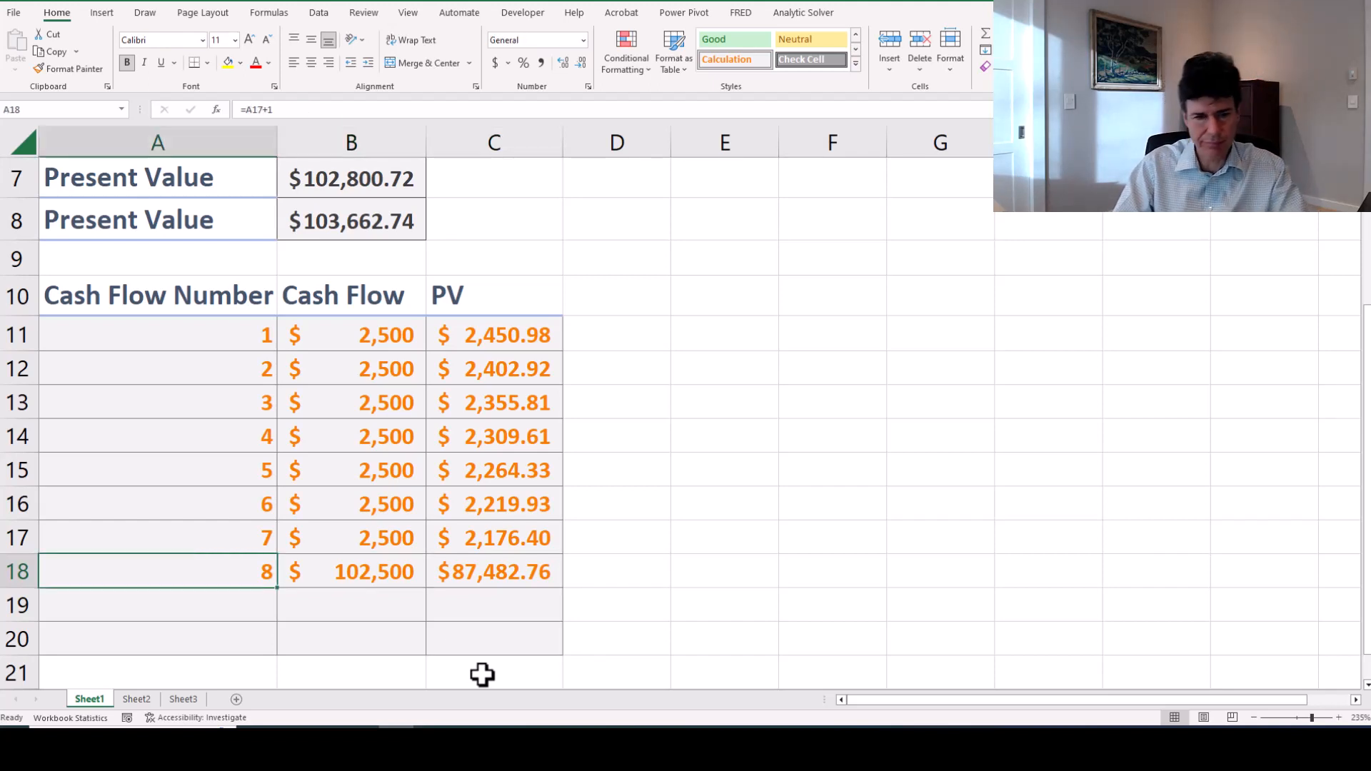
pyautogui.hotkey('ctrl', 'shift', 'Right')
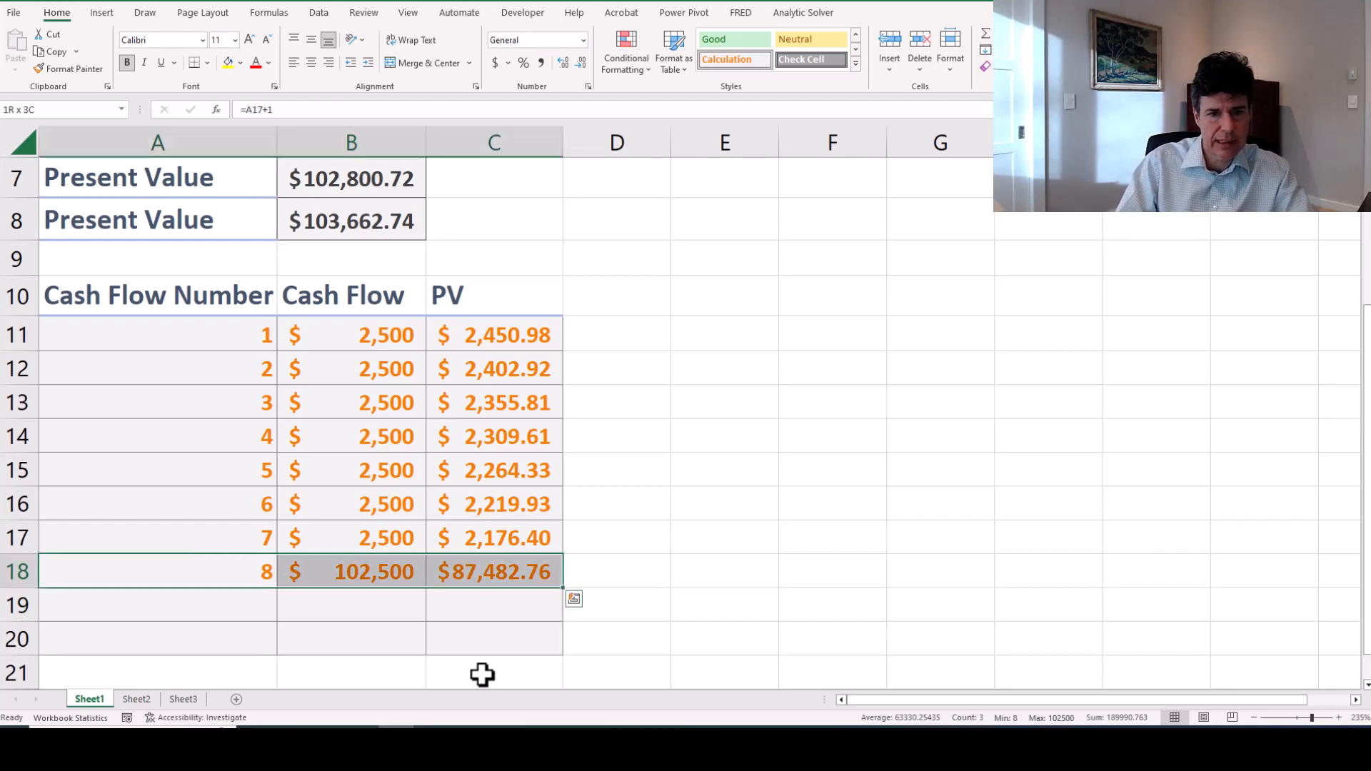
pyautogui.hotkey('ctrl', 'c')
pyautogui.hotkey('ctrl', 'q')
pyautogui.press('Escape')
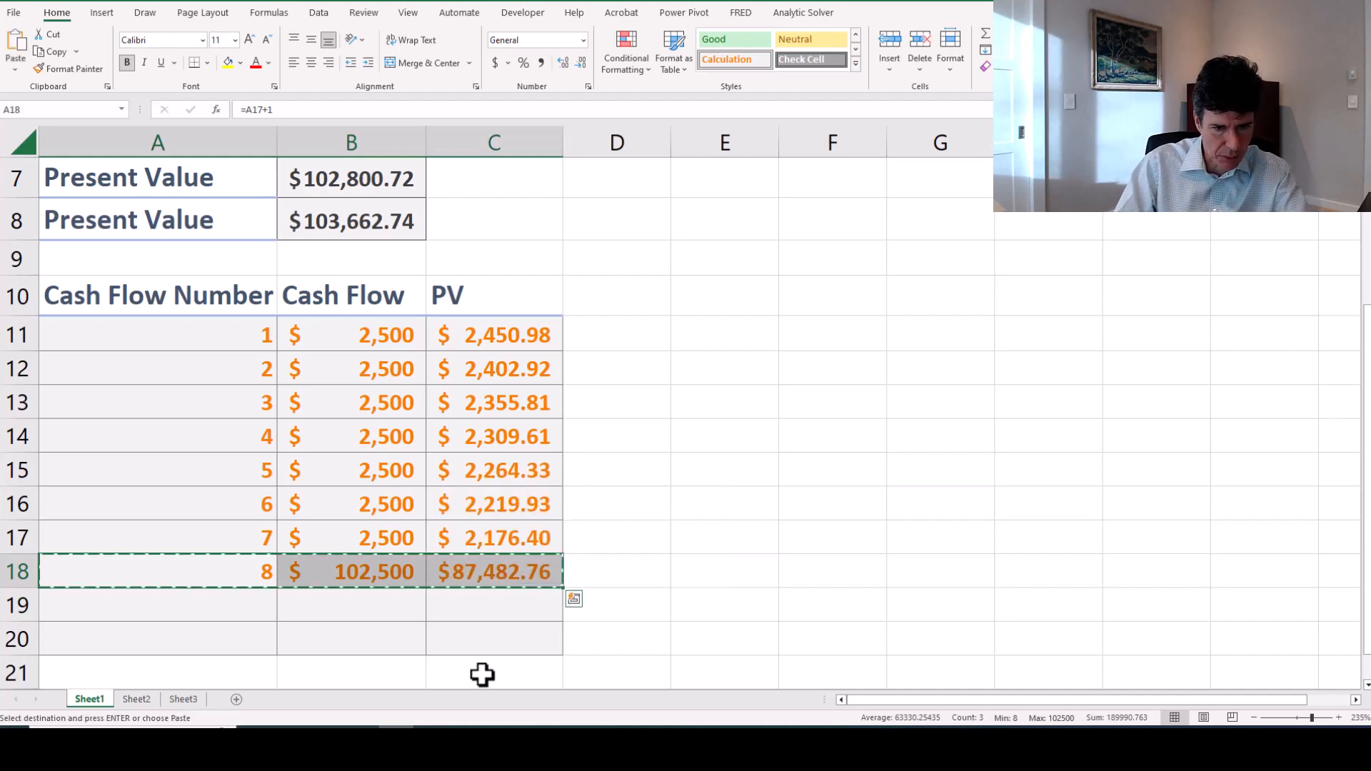
pyautogui.hotkey('shift', 'pagedown')
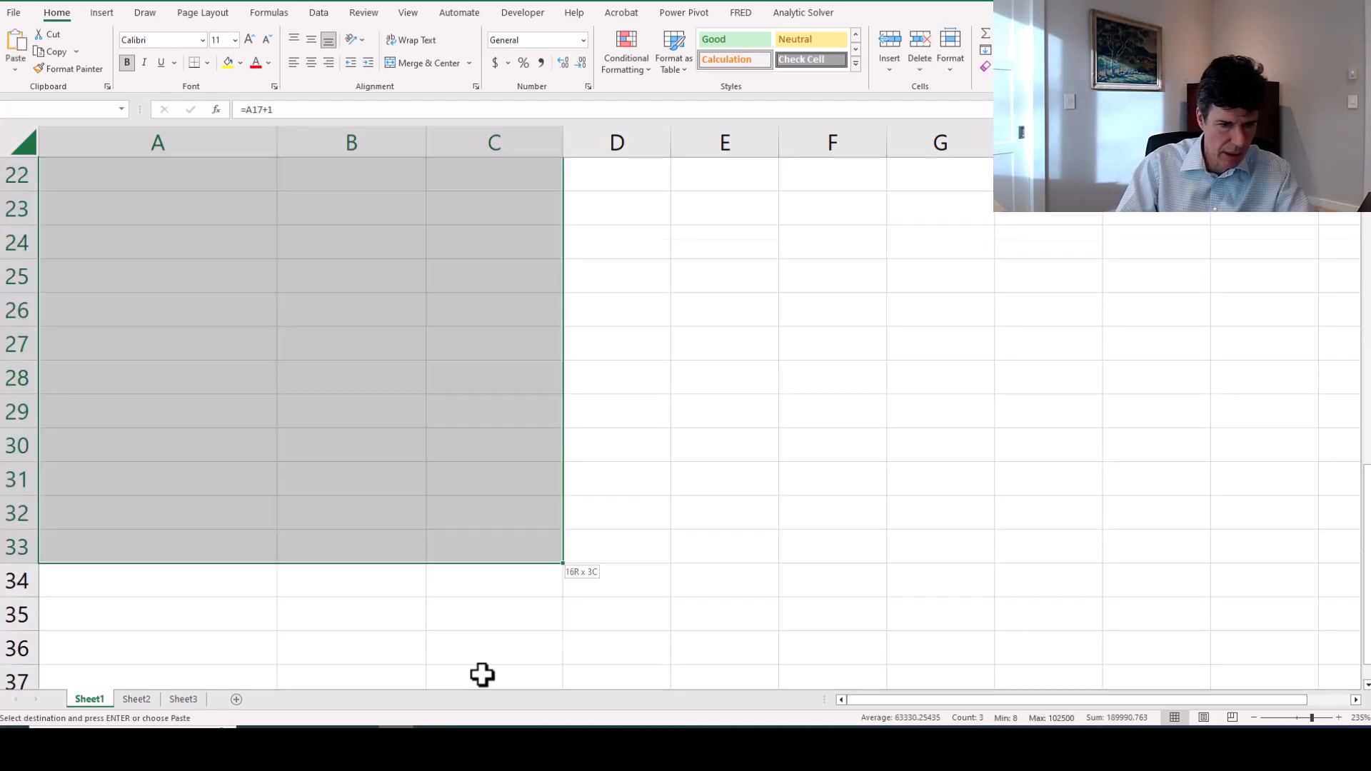
pyautogui.hotkey('ctrl', 'v')
# Copy the row A33:C33 down through row 48 to extend the cash flow table further.
pyautogui.hotkey('ctrl', 'Down')
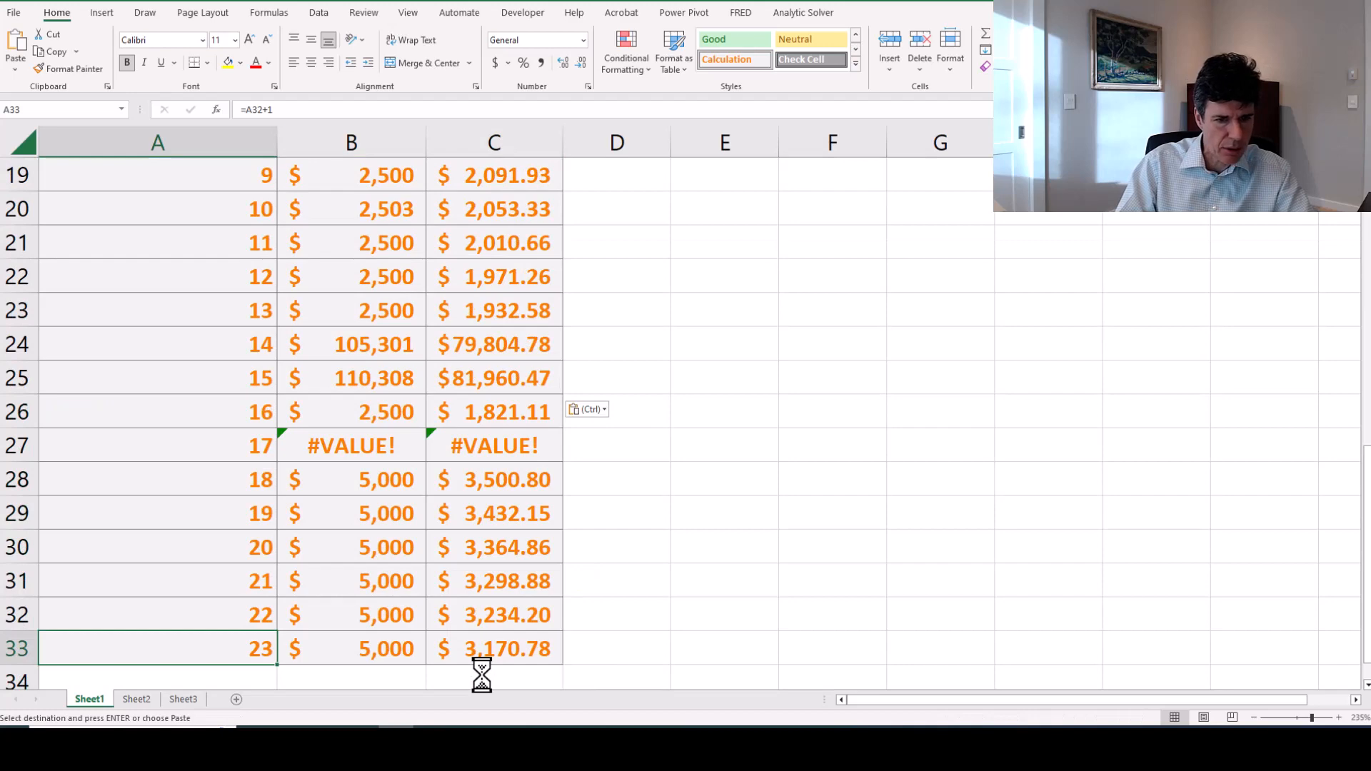
pyautogui.hotkey('shift', 'Right')
pyautogui.hotkey('shift', 'Right')
pyautogui.hotkey('ctrl', 'c')
pyautogui.hotkey('shift', 'pagedown')
pyautogui.hotkey('ctrl', 'v')
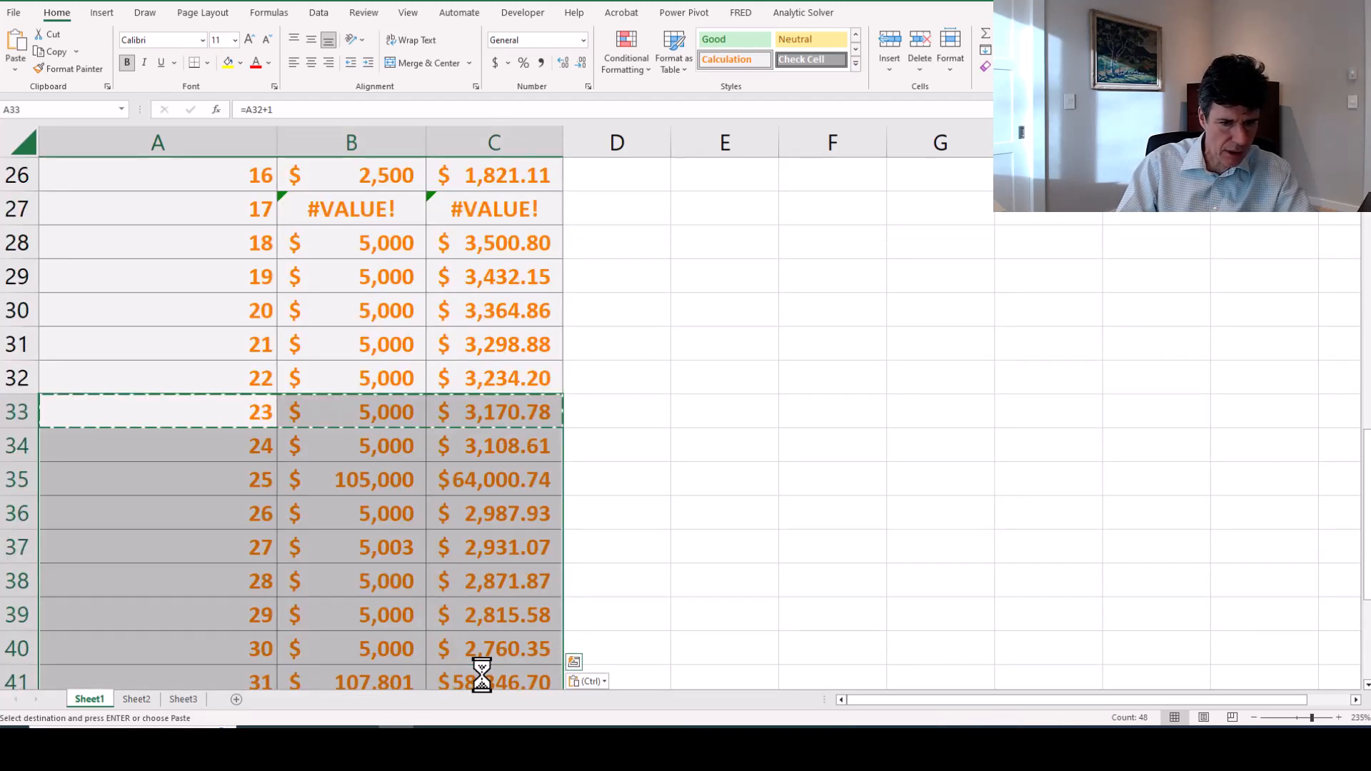
# Copy the row A48:C48 down through row 50 to extend the cash flow table to 40 cash flows.
pyautogui.hotkey('ctrl', 'Down')
pyautogui.hotkey('shift', 'Right')
pyautogui.hotkey('shift', 'Right')
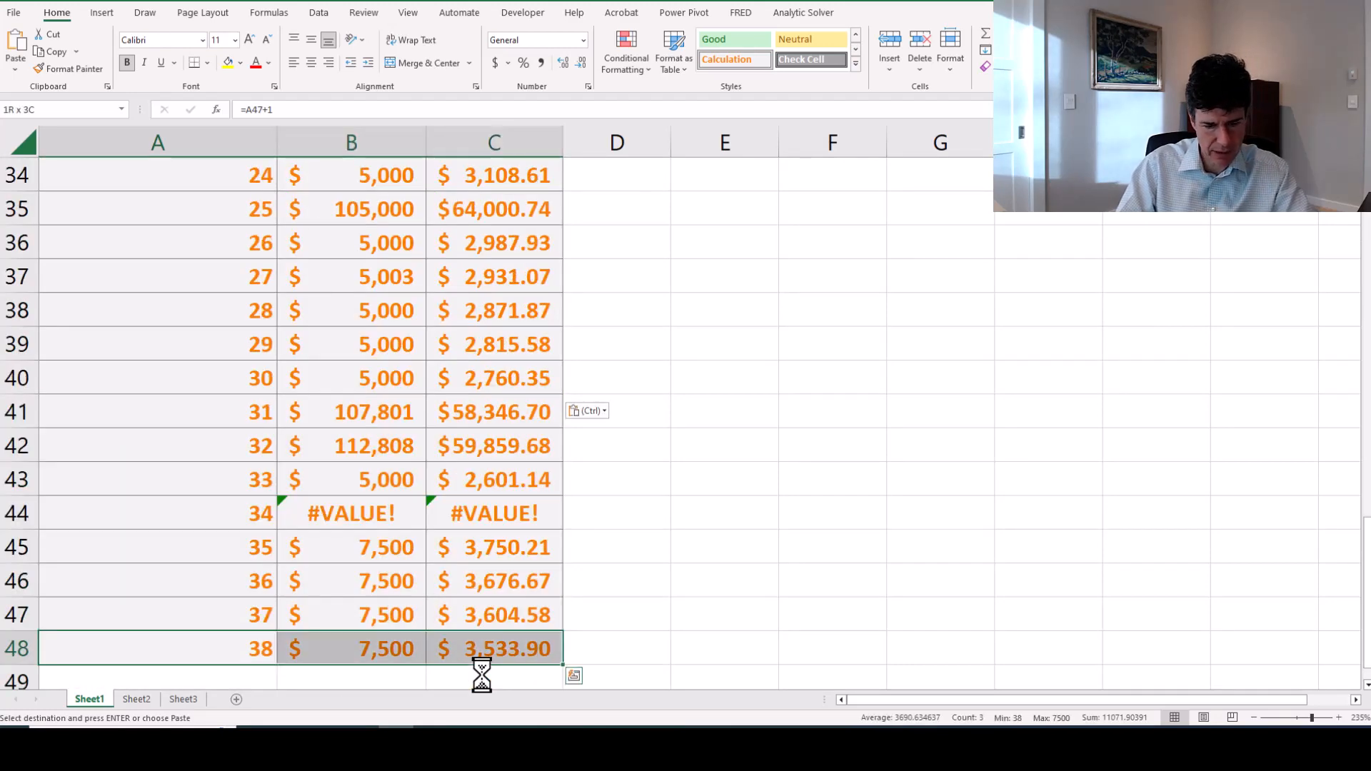
pyautogui.hotkey('ctrl', 'c')
pyautogui.hotkey('shift', 'Down')
pyautogui.hotkey('shift', 'Down')
pyautogui.hotkey('ctrl', 'v')
pyautogui.hotkey('ctrl', 'Down')
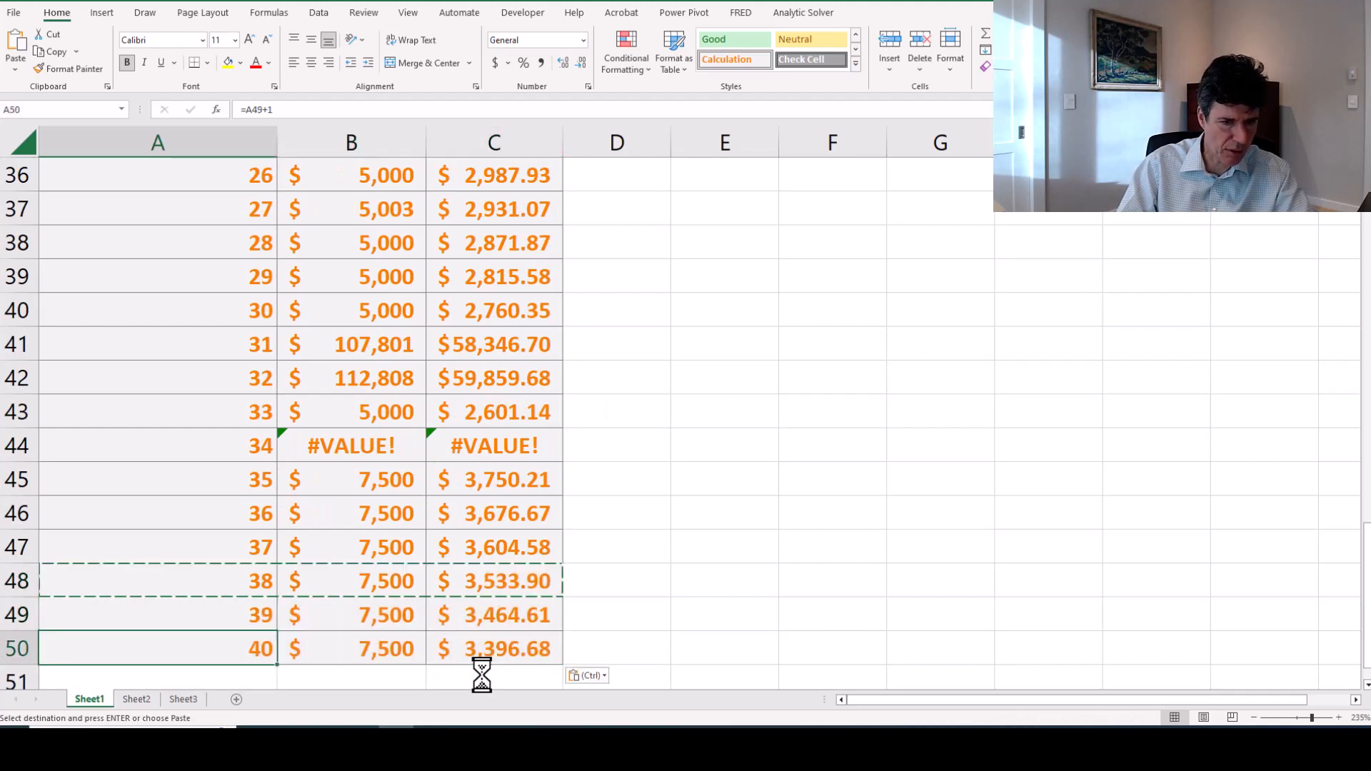
# Wrap the cash flow formula in B11 in a maturity test: =IF(A11<=$B$3*2,$B$1*$B$2/2,0).
pyautogui.hotkey('ctrl', 'Up')
pyautogui.press('Down')
pyautogui.press('Right')
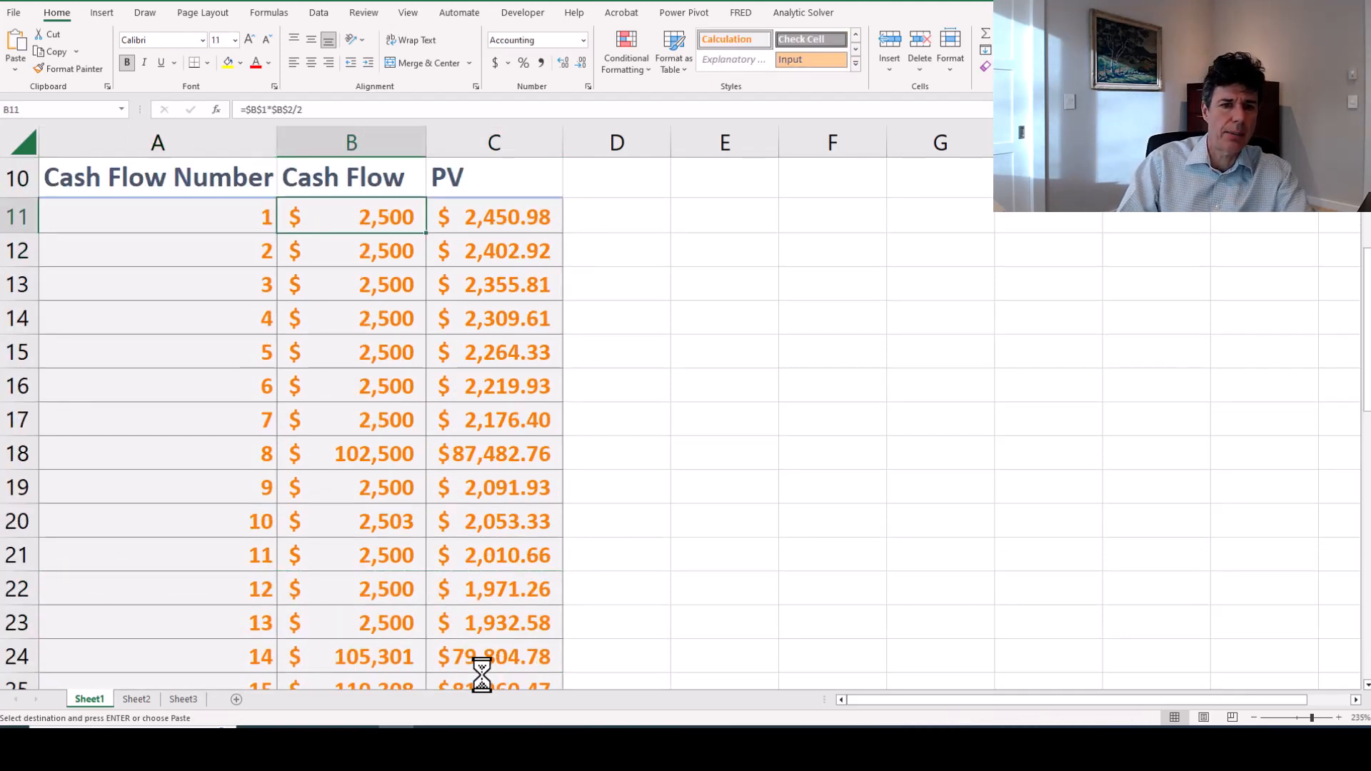
pyautogui.press('F2')
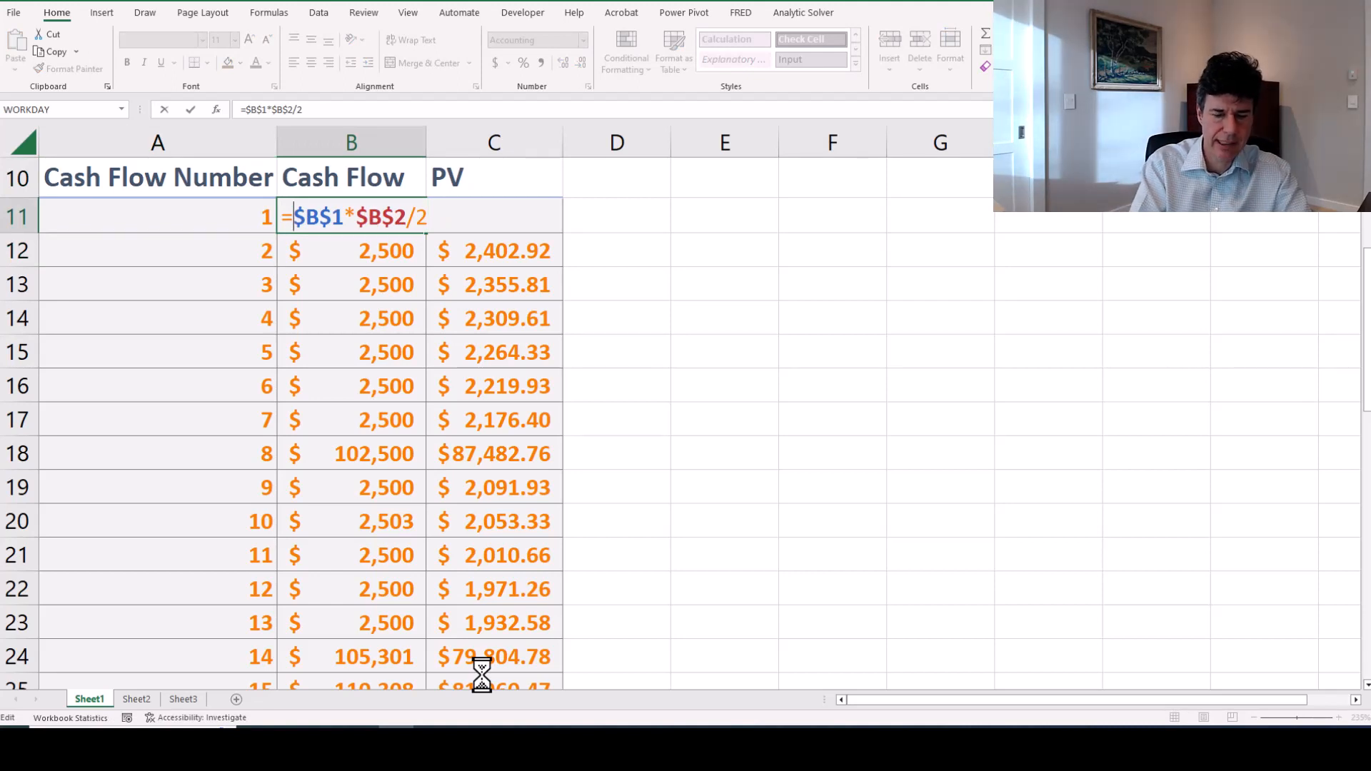
pyautogui.write('if(')
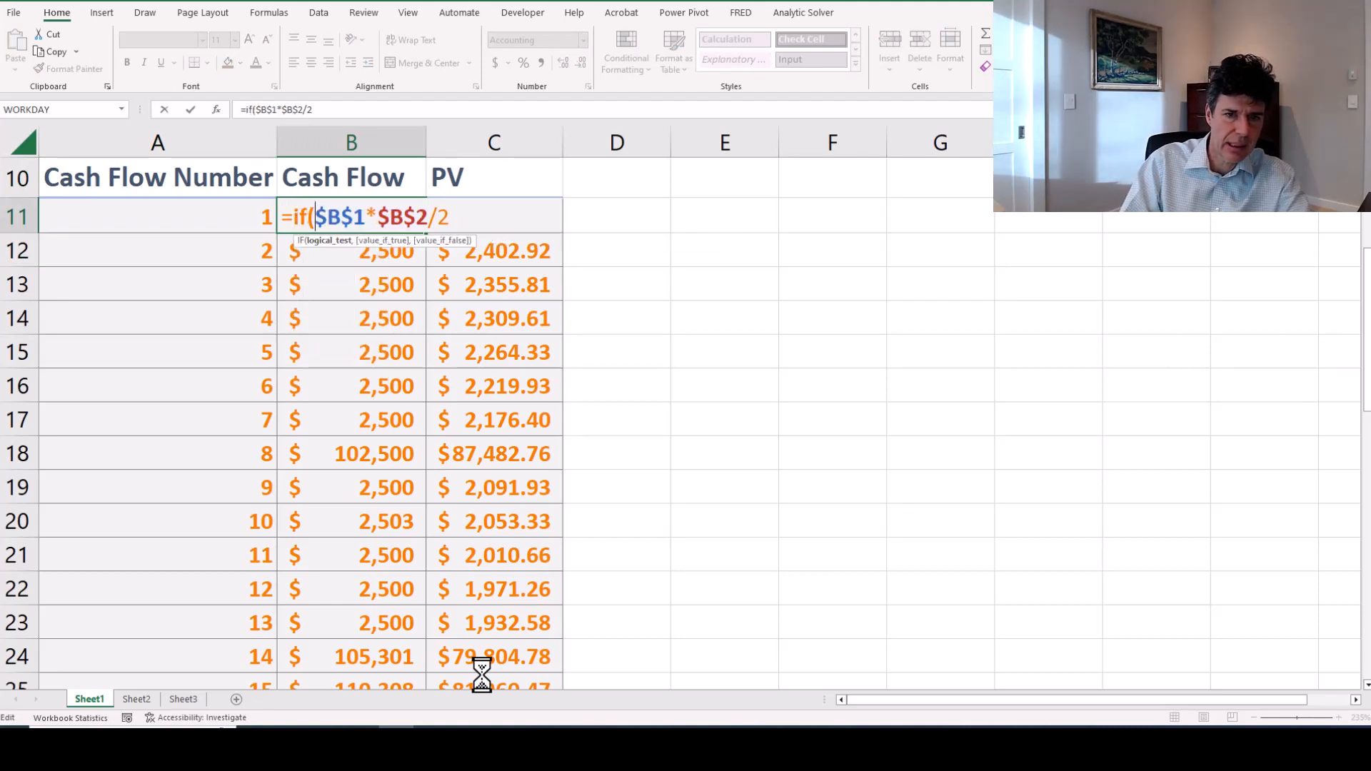
pyautogui.press('F2')
pyautogui.press('Left')
pyautogui.press('Left')
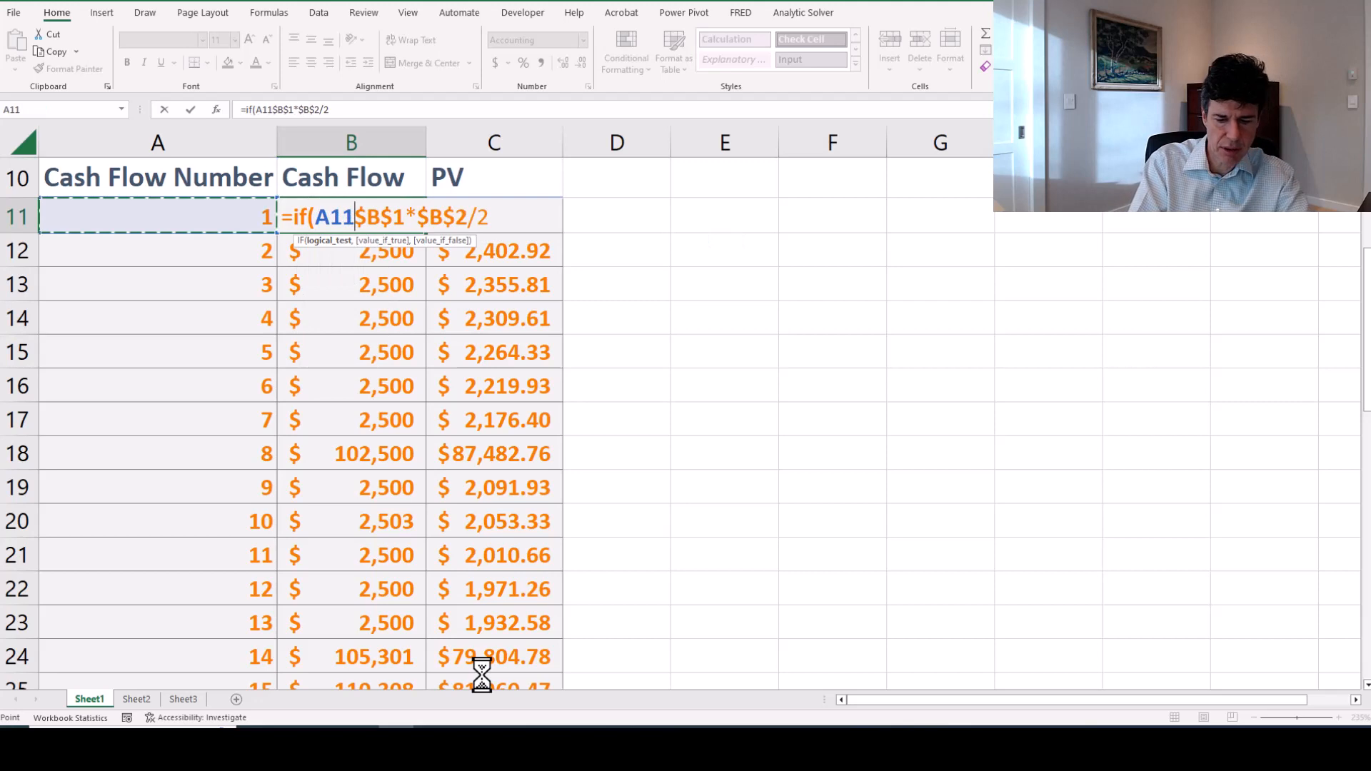
pyautogui.write('<=')
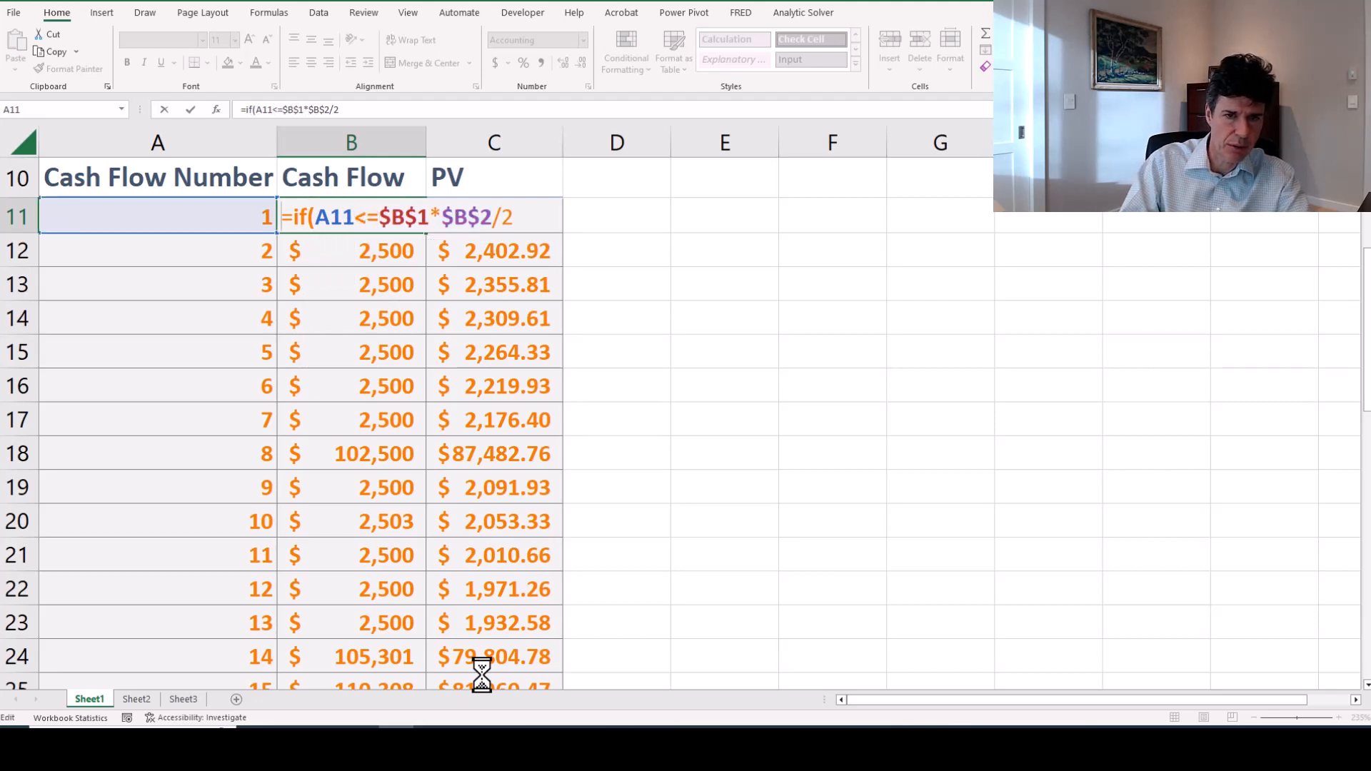
pyautogui.press('End')
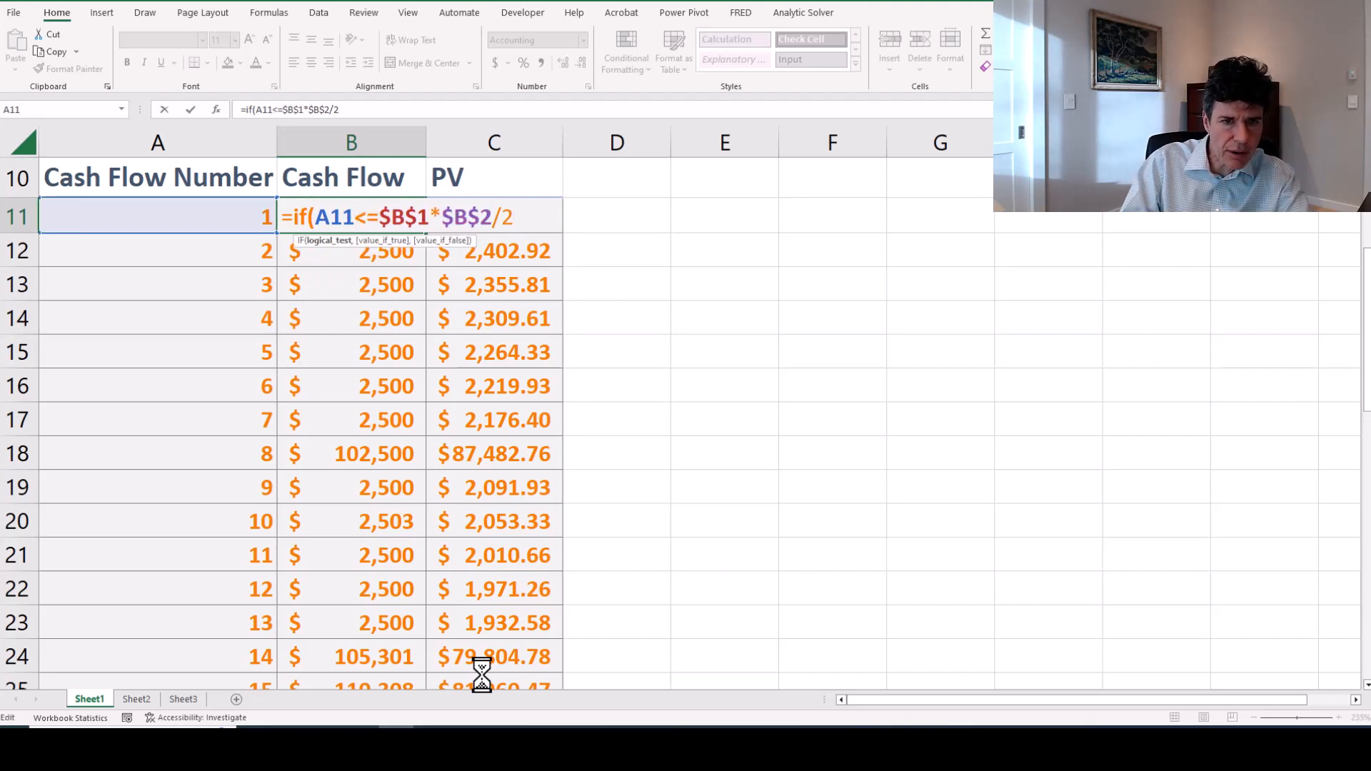
pyautogui.press('Up')
pyautogui.press('Up')
pyautogui.press('Up')
pyautogui.press('Up')
pyautogui.press('Up')
pyautogui.press('Up')
pyautogui.press('Up')
pyautogui.press('Up')
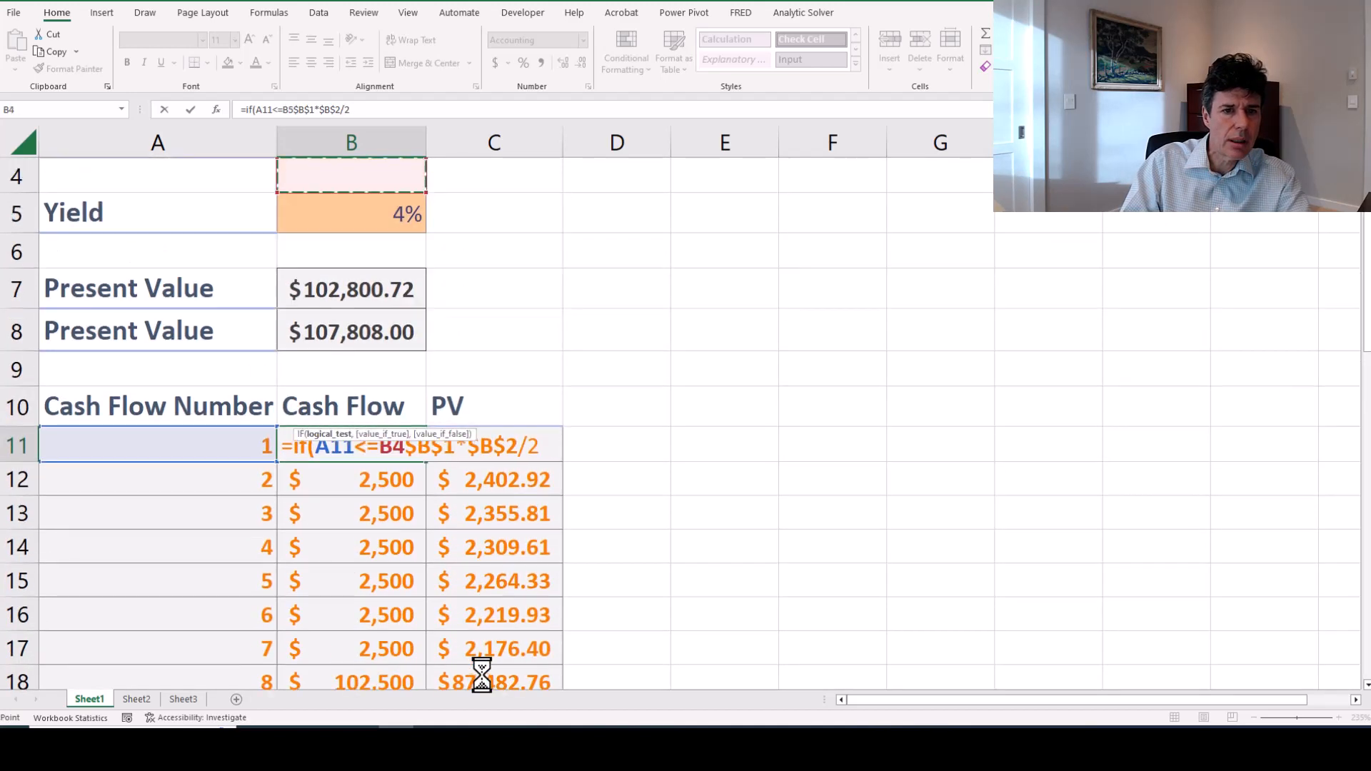
pyautogui.press('F4')
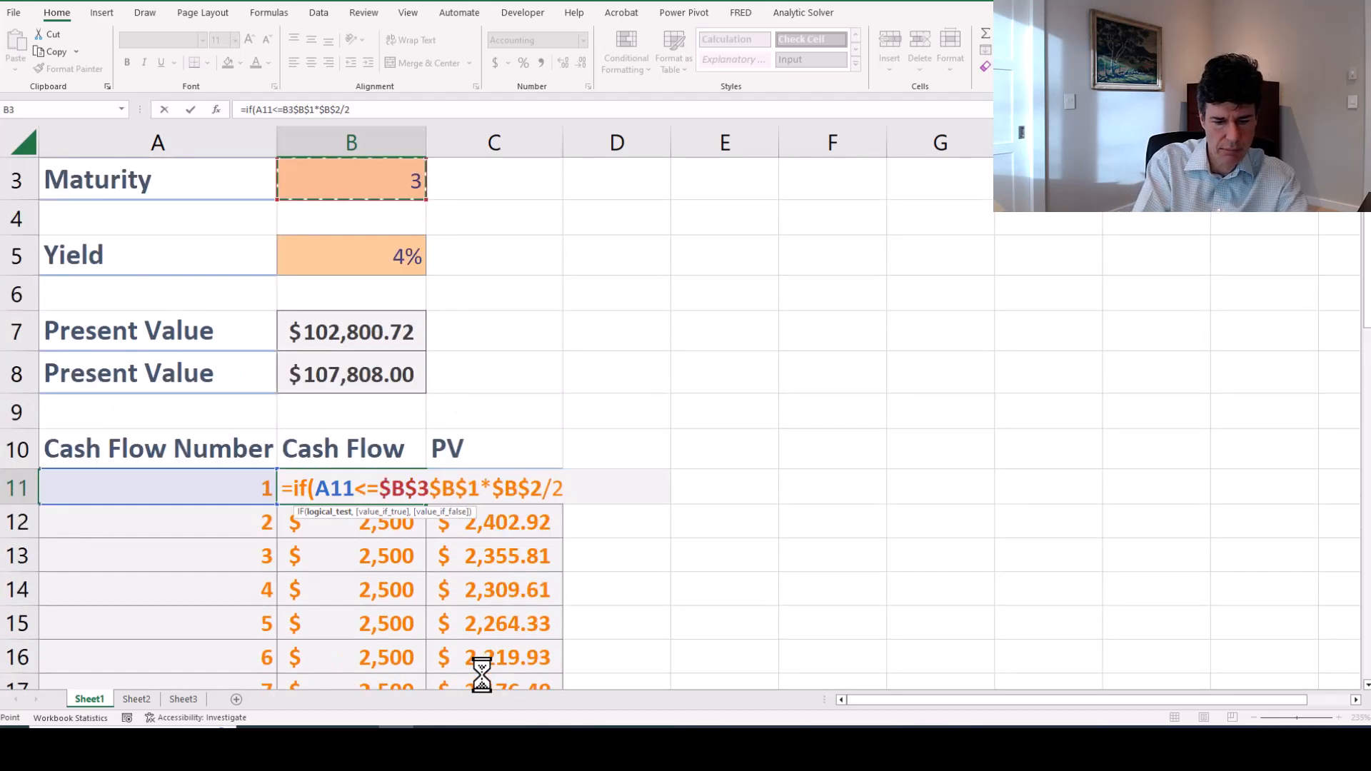
pyautogui.write('*2,')
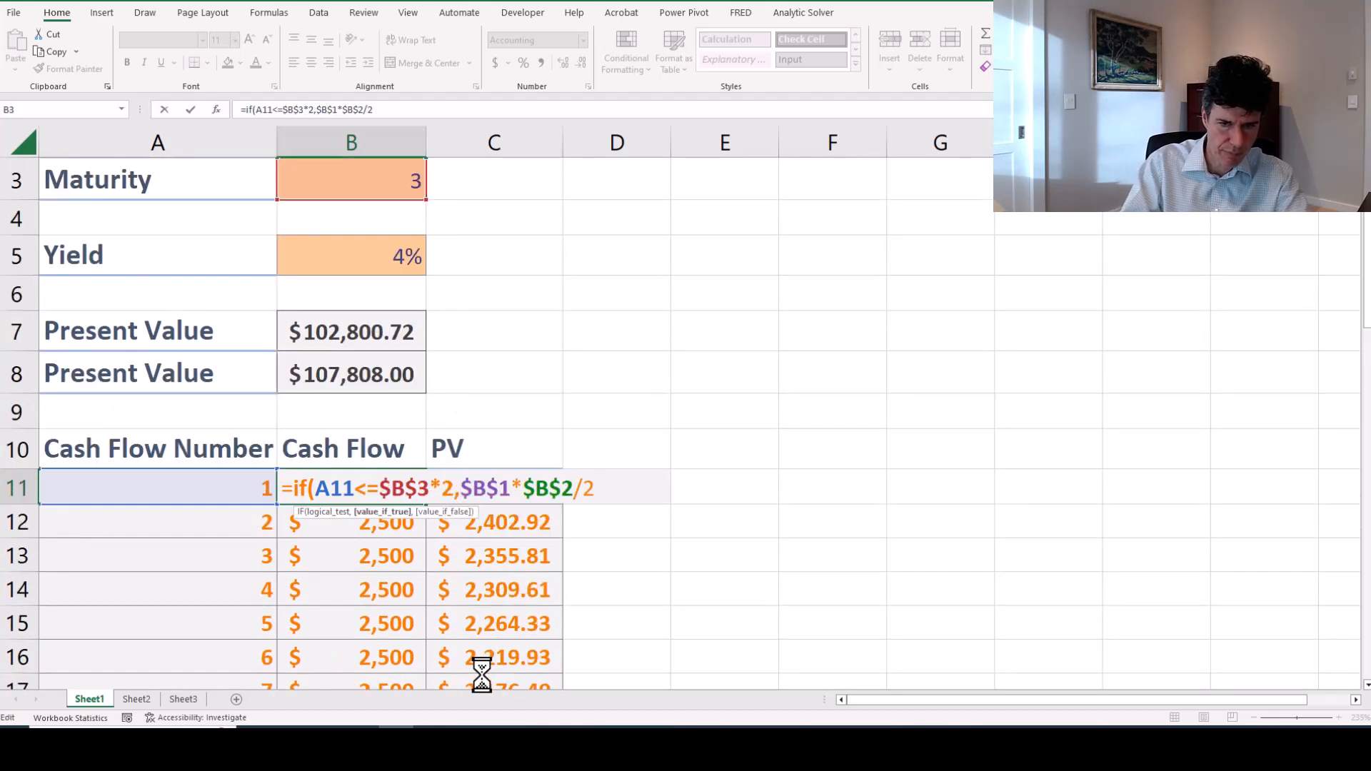
pyautogui.write(',0)')
pyautogui.press('Return')
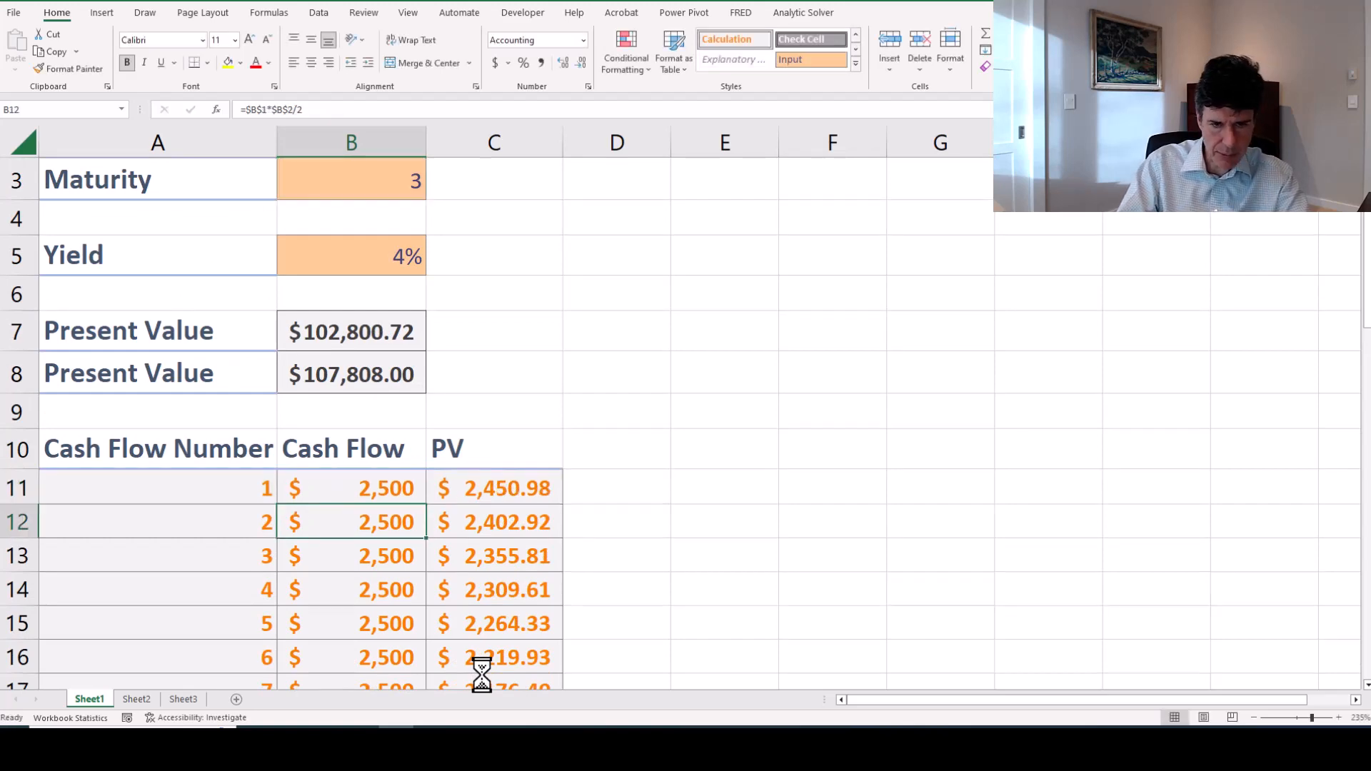
# Copy the B11 coupon formula down the Cash Flow column through B50 and check the first rows.
pyautogui.press('Up')
pyautogui.hotkey('ctrl', 'c')
pyautogui.hotkey('ctrl', 'shift', 'Down')
pyautogui.hotkey('ctrl', 'v')
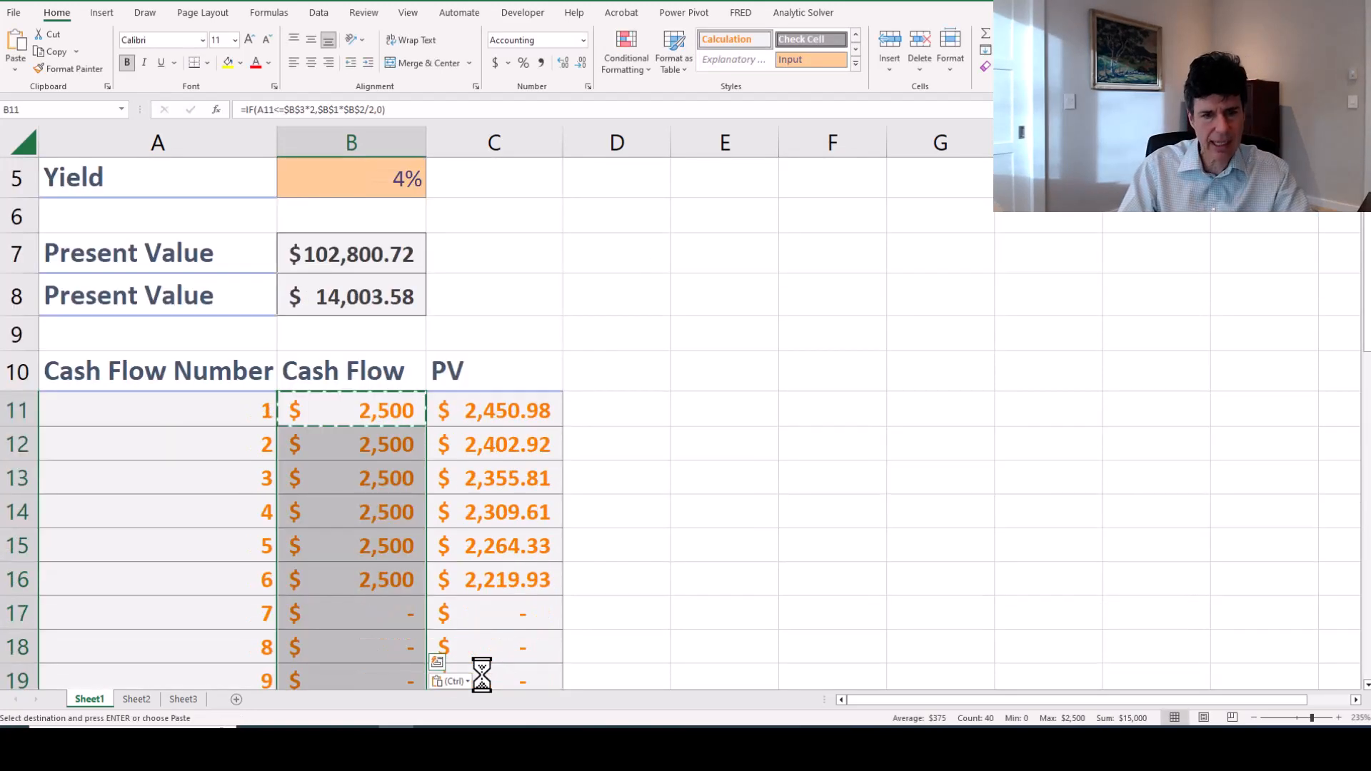
pyautogui.press('Down')
pyautogui.press('Down')
pyautogui.press('Down')
pyautogui.press('Down')
pyautogui.press('Down')
pyautogui.press('Up')
pyautogui.press('Up')
pyautogui.press('Up')
pyautogui.press('Up')
pyautogui.press('Up')
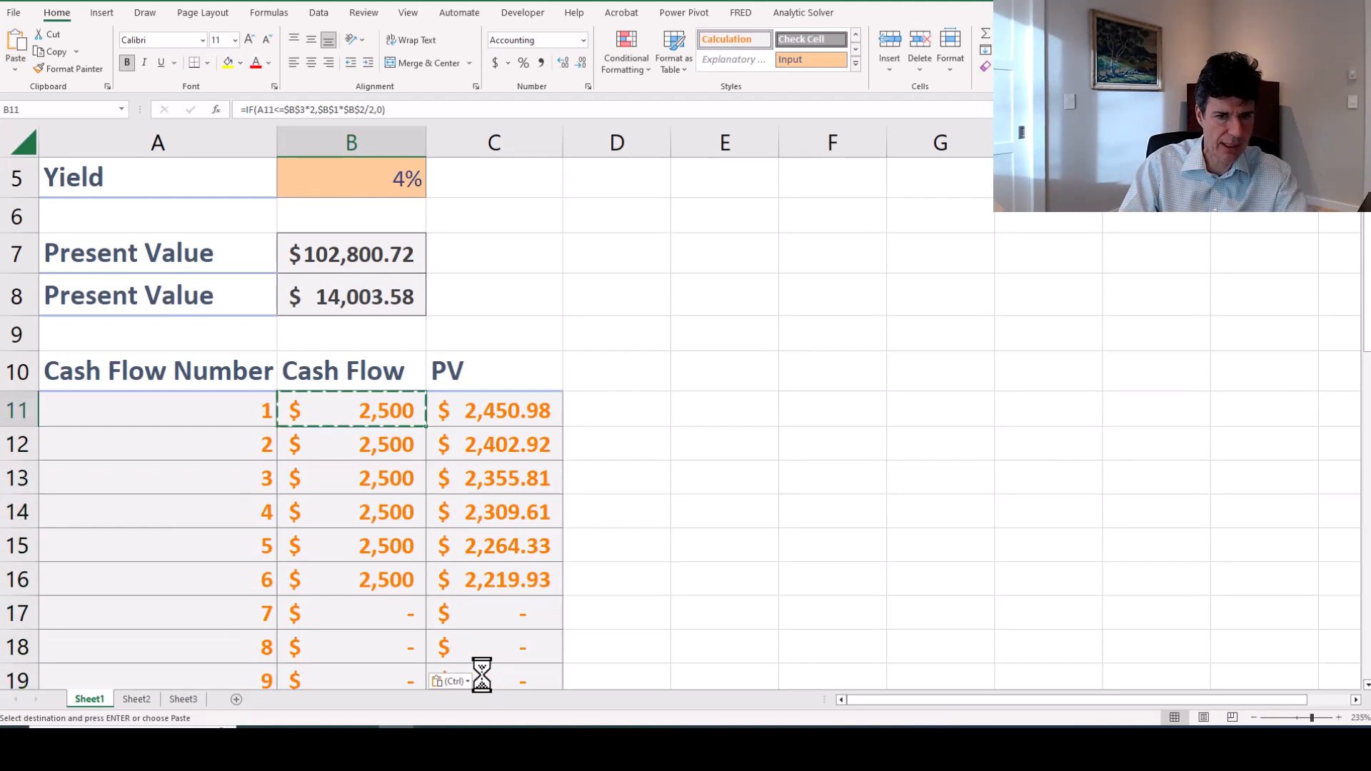
# Add the principal repayment at maturity to the B11 formula by appending +IF(A11=$B$3*2,$B$1).
pyautogui.press('F2')
pyautogui.write('+')
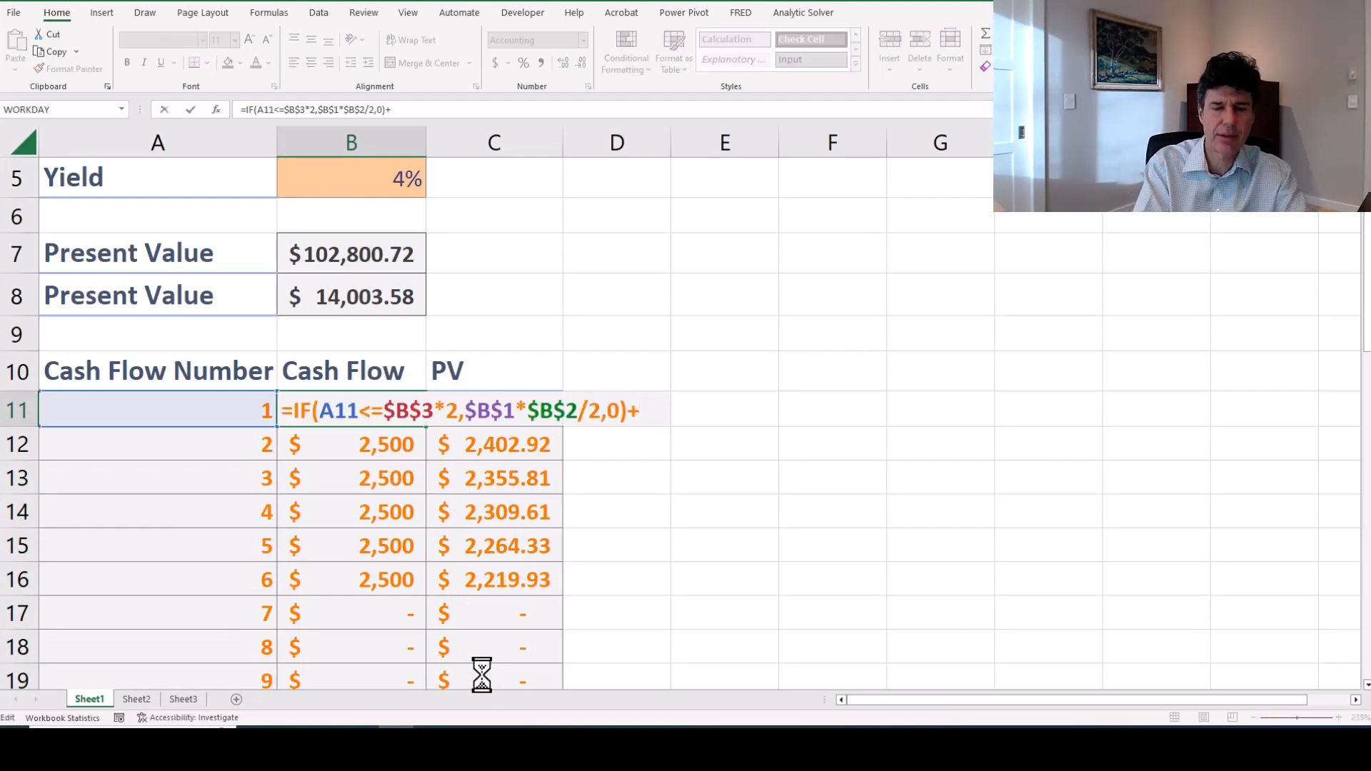
pyautogui.write('if(a11')
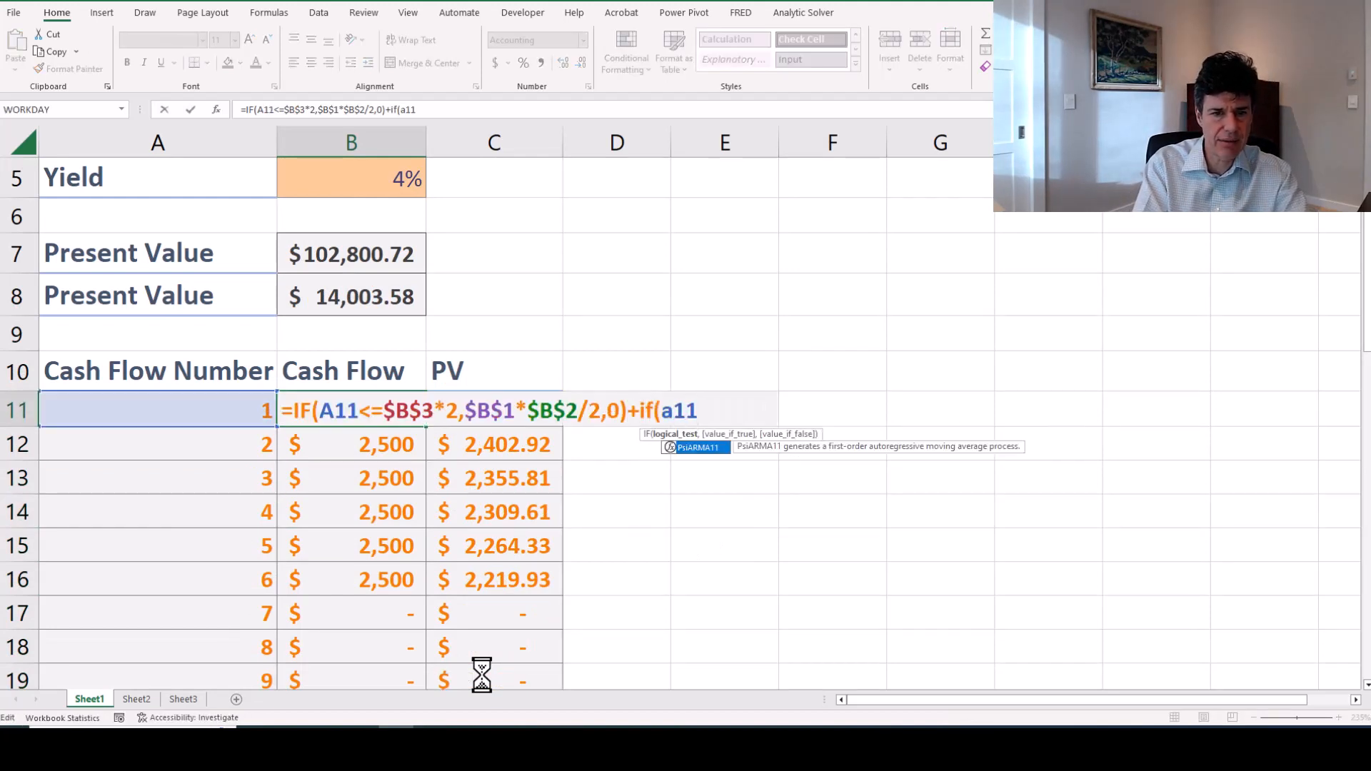
pyautogui.write('=$b$')
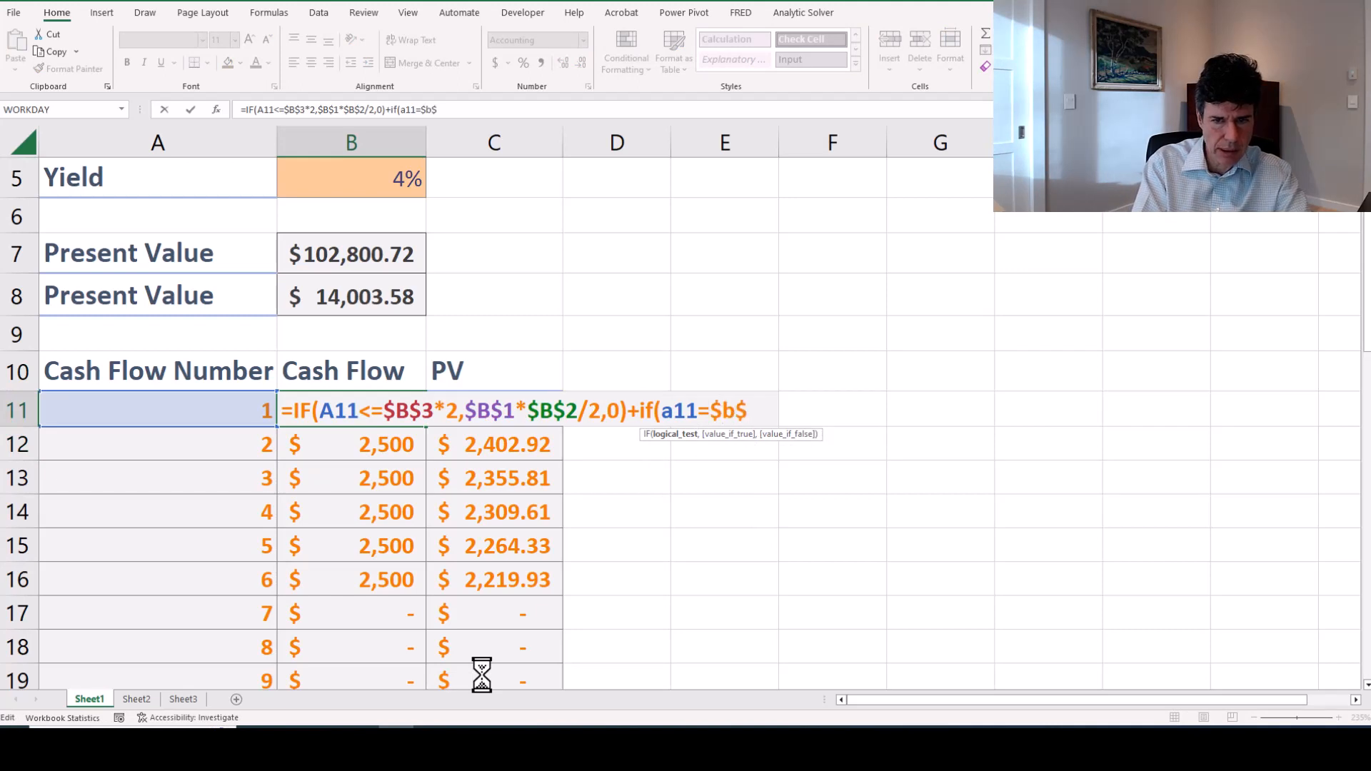
pyautogui.write('3*2,')
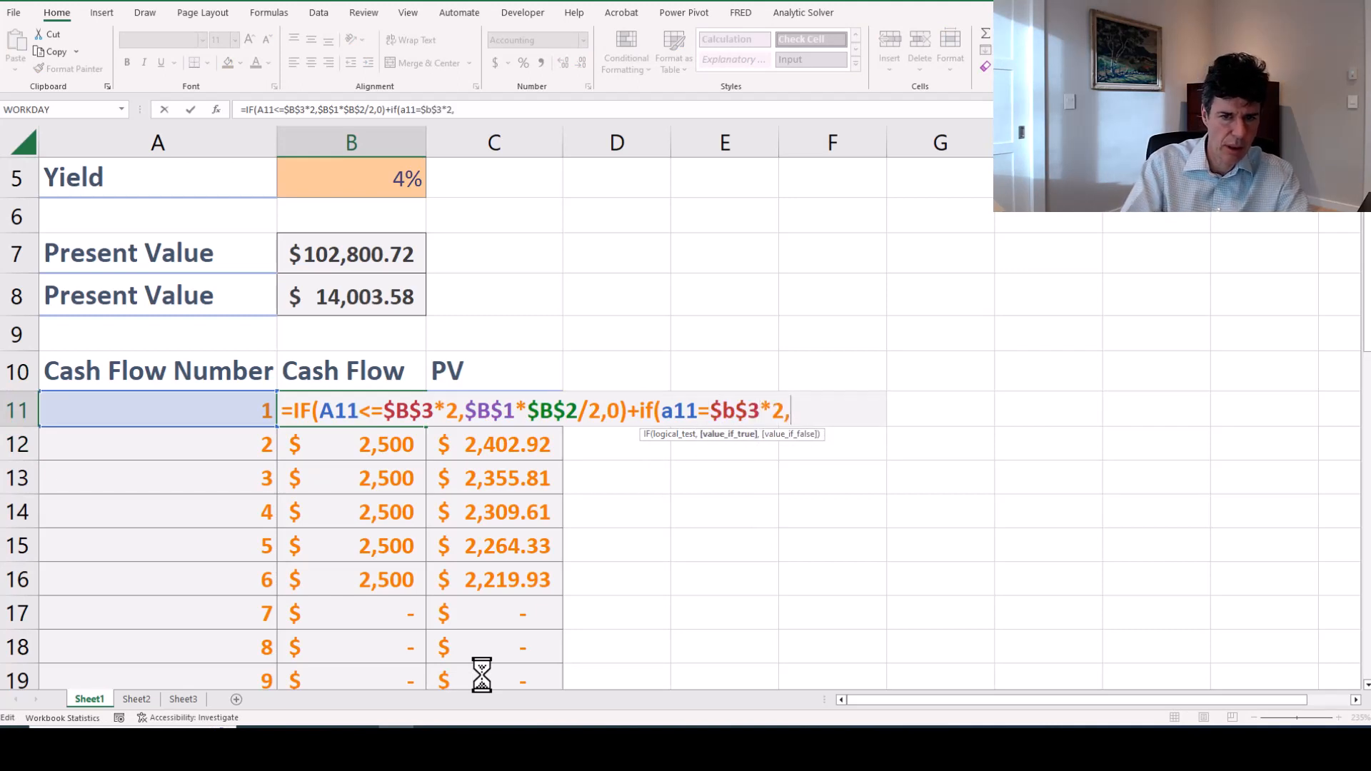
pyautogui.press('Up')
pyautogui.press('Up')
pyautogui.press('Up')
pyautogui.press('Up')
pyautogui.press('Up')
pyautogui.press('Up')
pyautogui.press('Up')
pyautogui.press('Up')
pyautogui.press('Up')
pyautogui.press('Up')
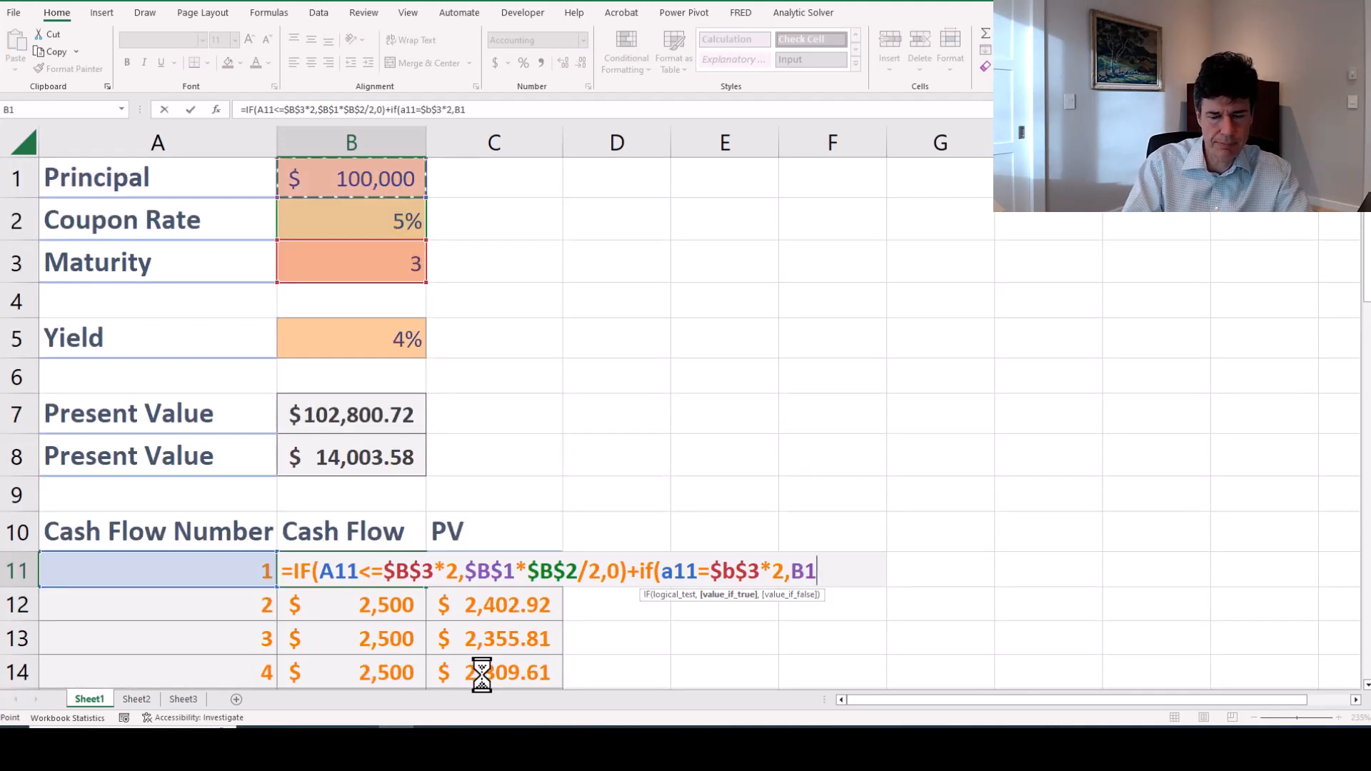
pyautogui.press('F4')
pyautogui.write(')')
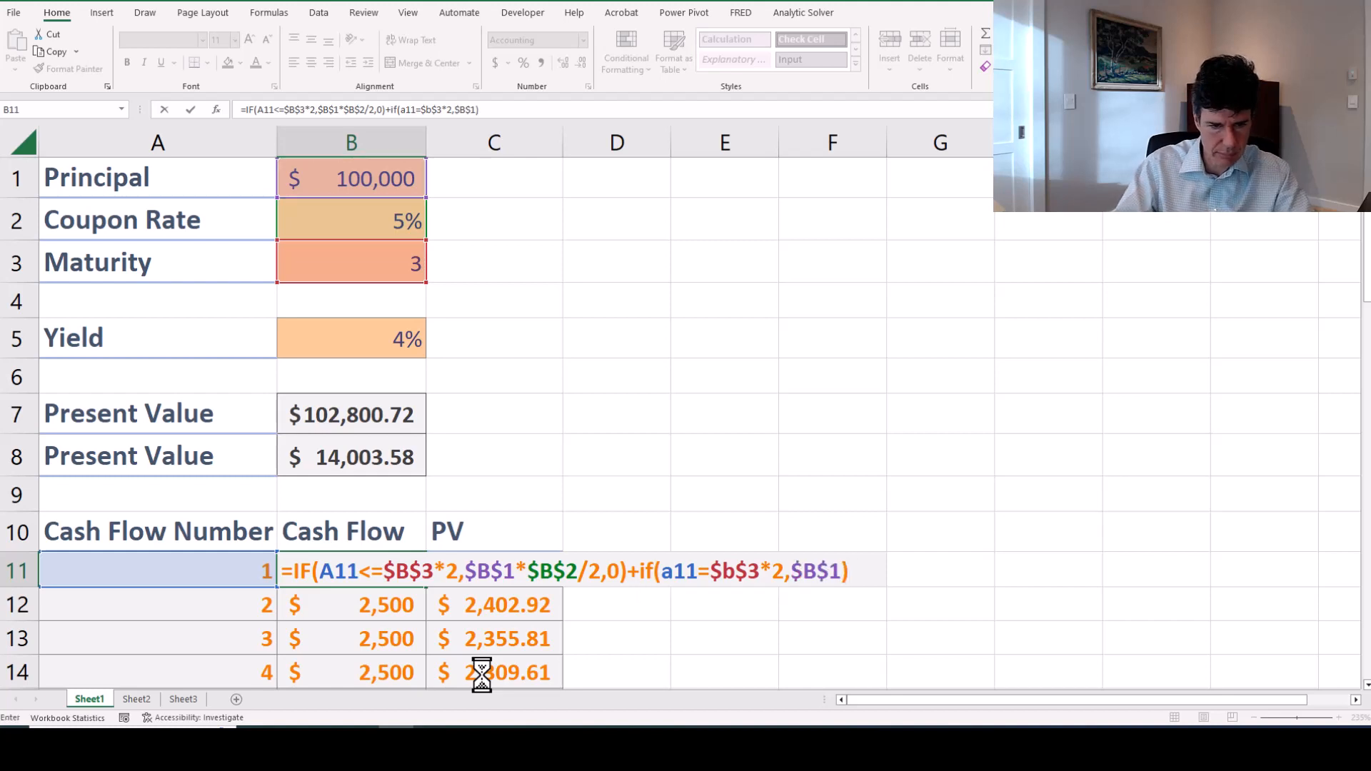
pyautogui.hotkey('ctrl', 'Return')
# Copy the extended B11 formula down the Cash Flow column through B50.
pyautogui.hotkey('ctrl', 'c')
pyautogui.hotkey('ctrl', 'shift', 'Down')
pyautogui.hotkey('ctrl', 'v')
pyautogui.press('Down')
pyautogui.press('Down')
pyautogui.press('Down')
pyautogui.press('Down')
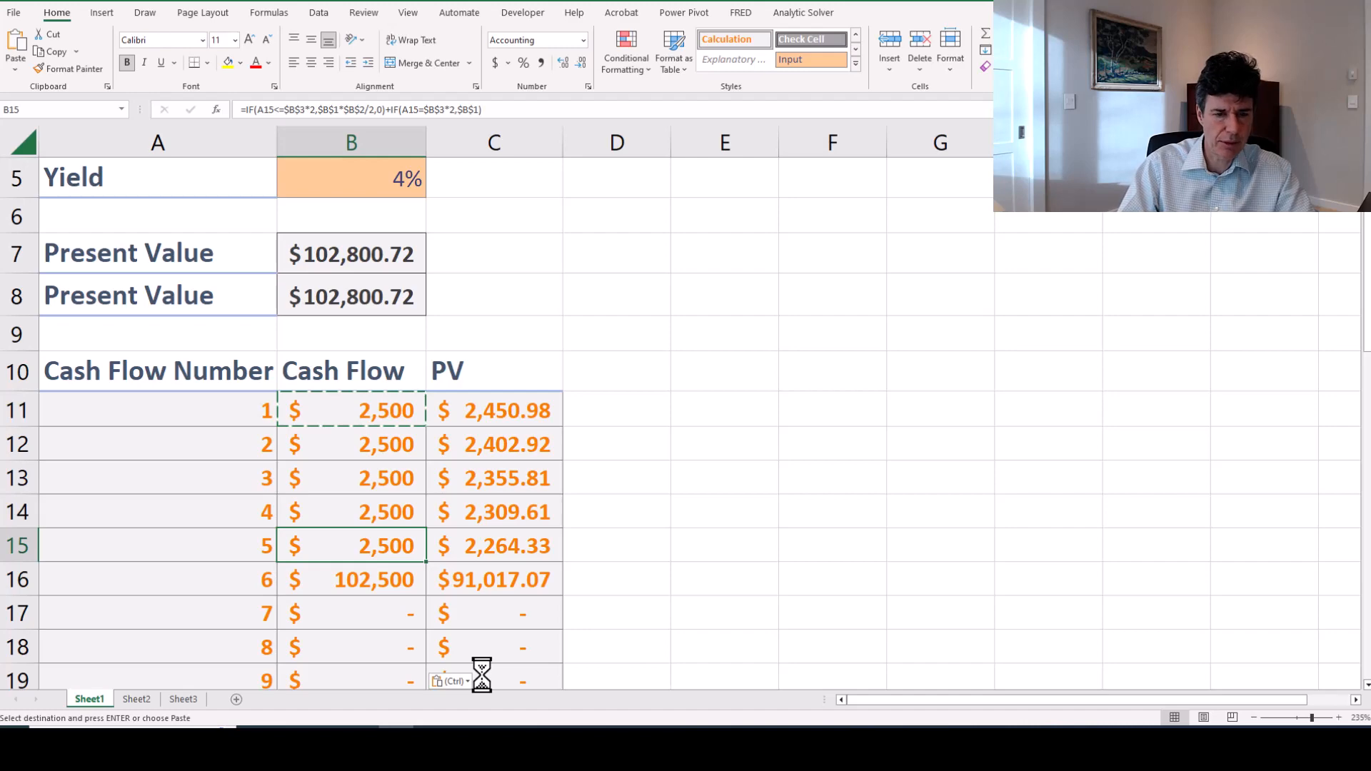
# Set the bond maturity in B3 to 5 years.
pyautogui.hotkey('ctrl', 'Down')
pyautogui.hotkey('ctrl', 'Up')
pyautogui.hotkey('ctrl', 'Up')
pyautogui.hotkey('ctrl', 'Up')
pyautogui.hotkey('ctrl', 'Up')
pyautogui.hotkey('ctrl', 'Up')
pyautogui.hotkey('ctrl', 'Up')
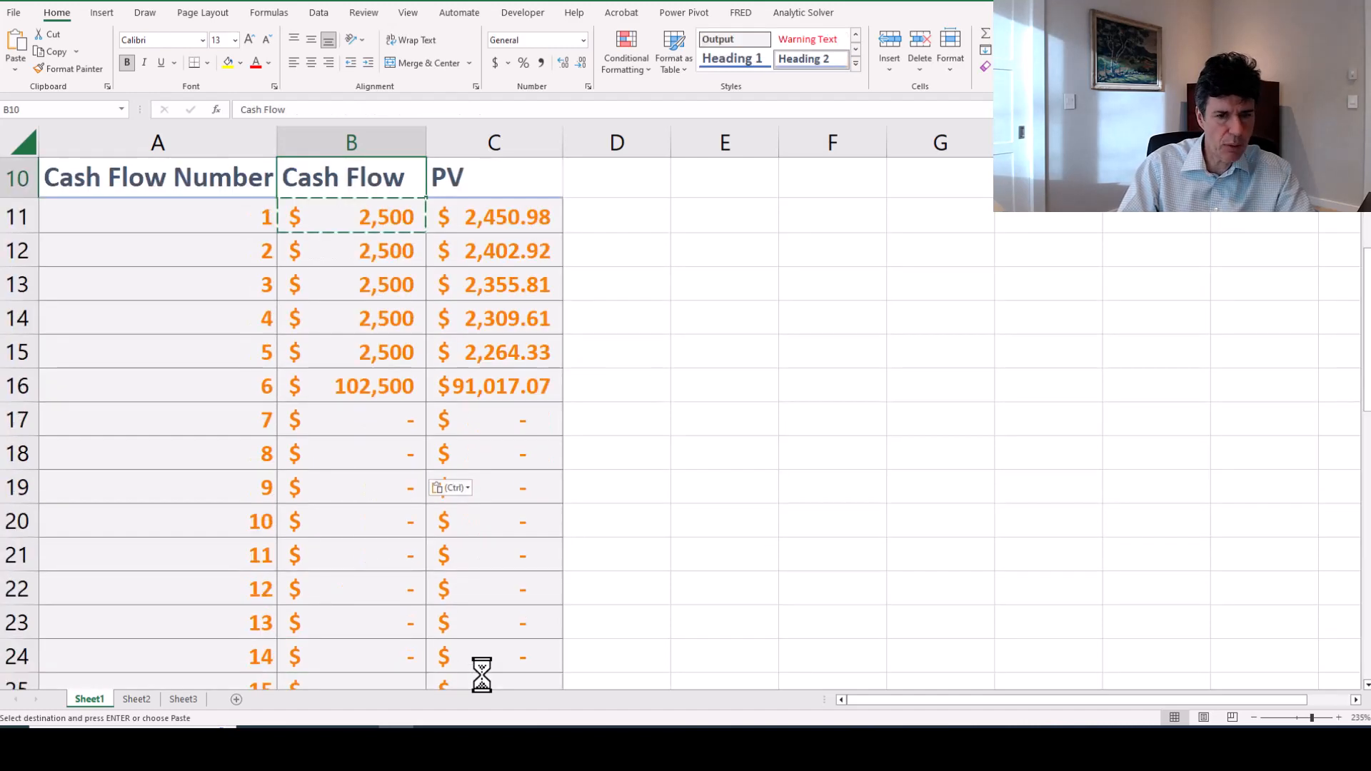
pyautogui.press('Down')
pyautogui.press('Down')
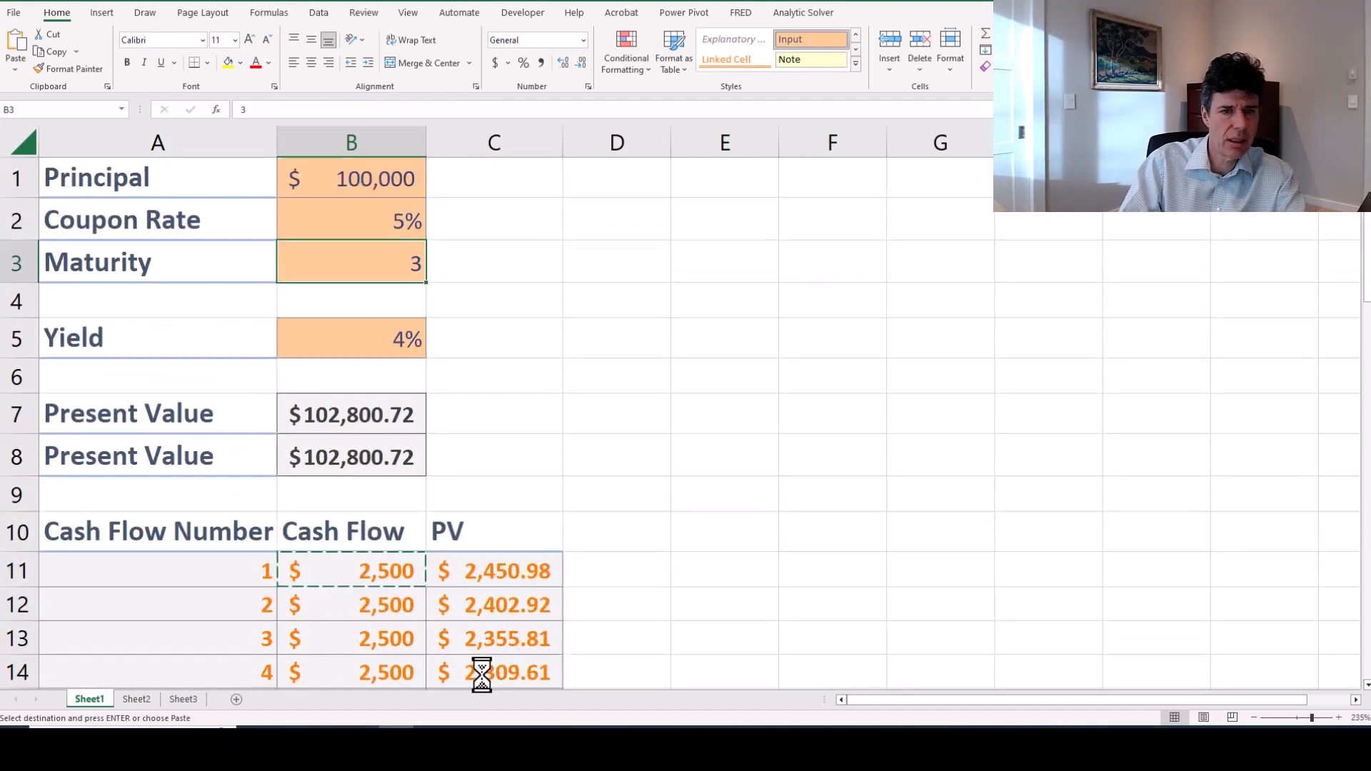
pyautogui.write('5')
pyautogui.press('Return')
pyautogui.press('Up')
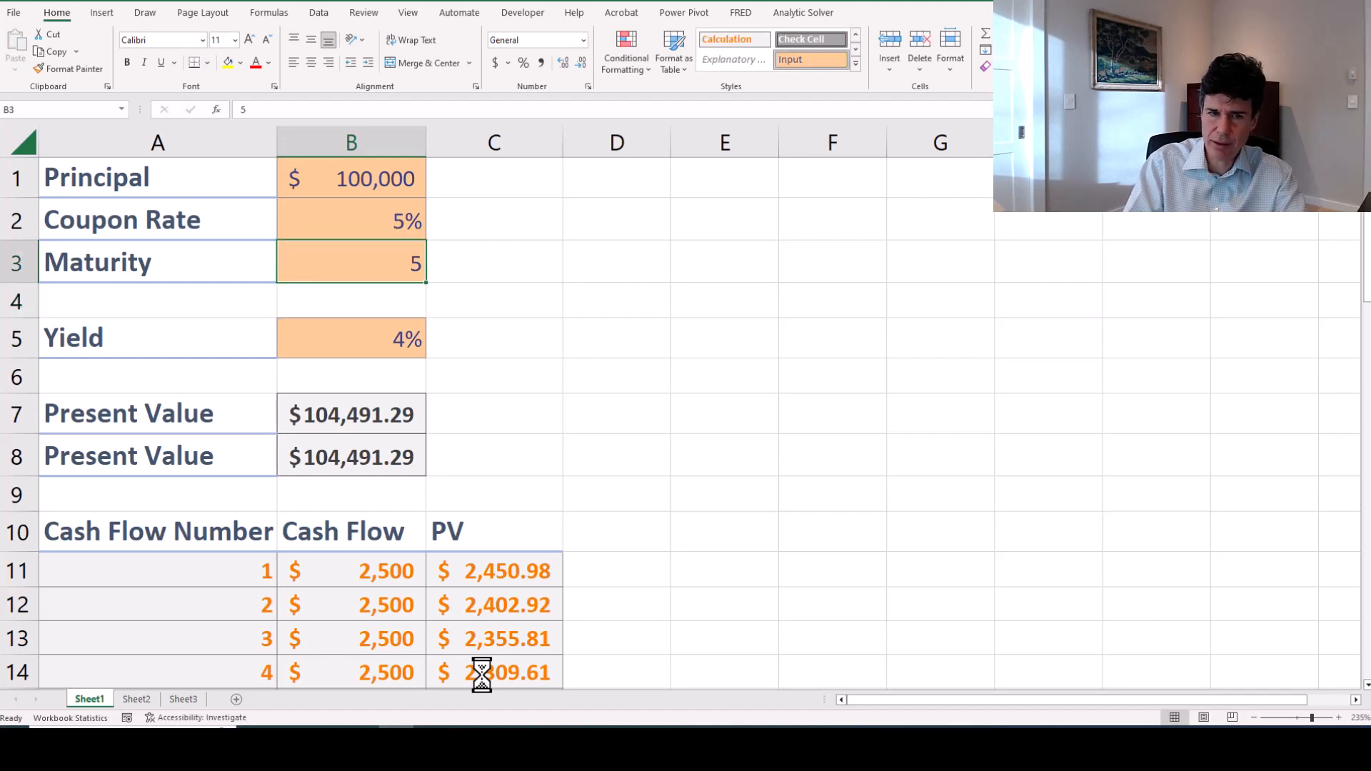
# Test maturities of 10 and 20 years in B3.
pyautogui.write('10')
pyautogui.press('Return')
pyautogui.press('Up')
pyautogui.write('20')
pyautogui.press('Return')
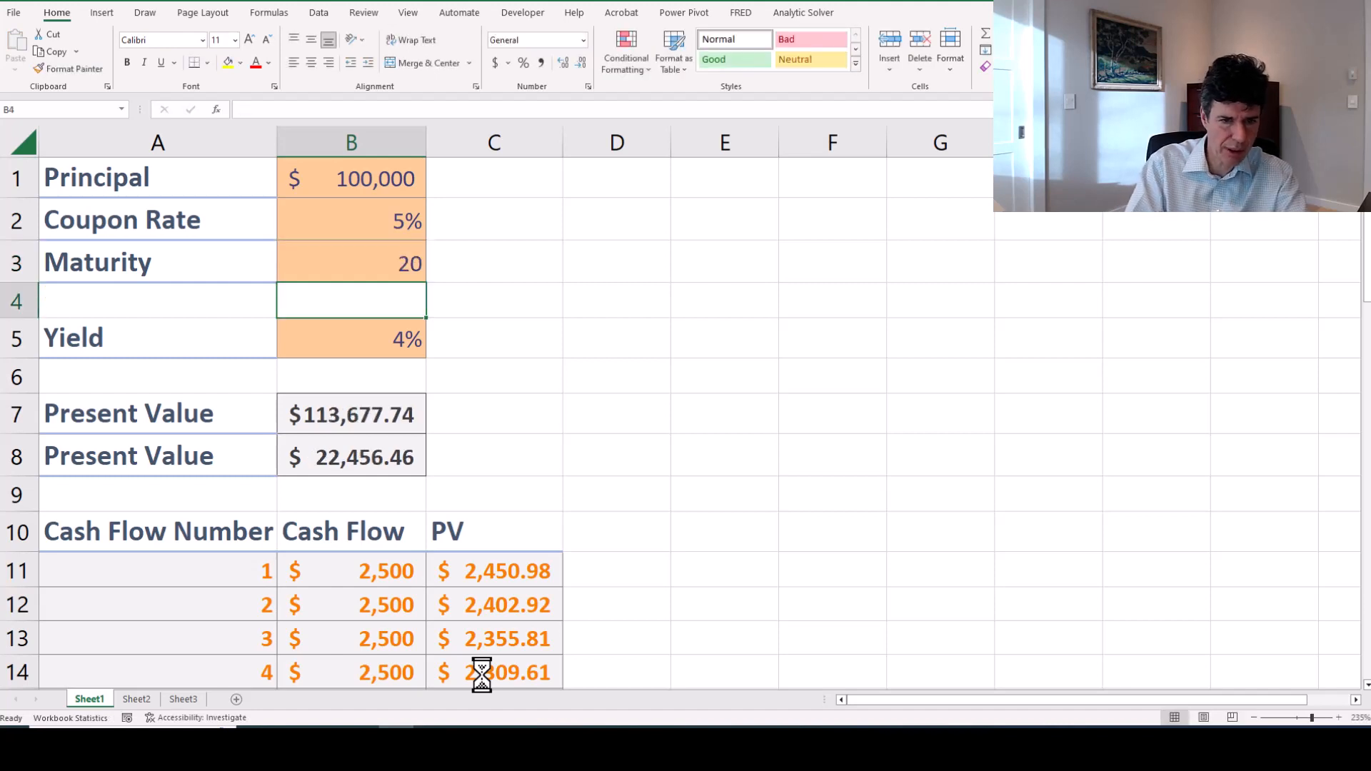
# Set the bond maturity in B3 to 10 years.
pyautogui.press('Up')
pyautogui.write('10')
pyautogui.press('Return')
# Examine the Cash Flow and PV columns down to the final payment in row 30.
pyautogui.press('Down')
pyautogui.press('Down')
pyautogui.press('Down')
pyautogui.press('Down')
pyautogui.press('Down')
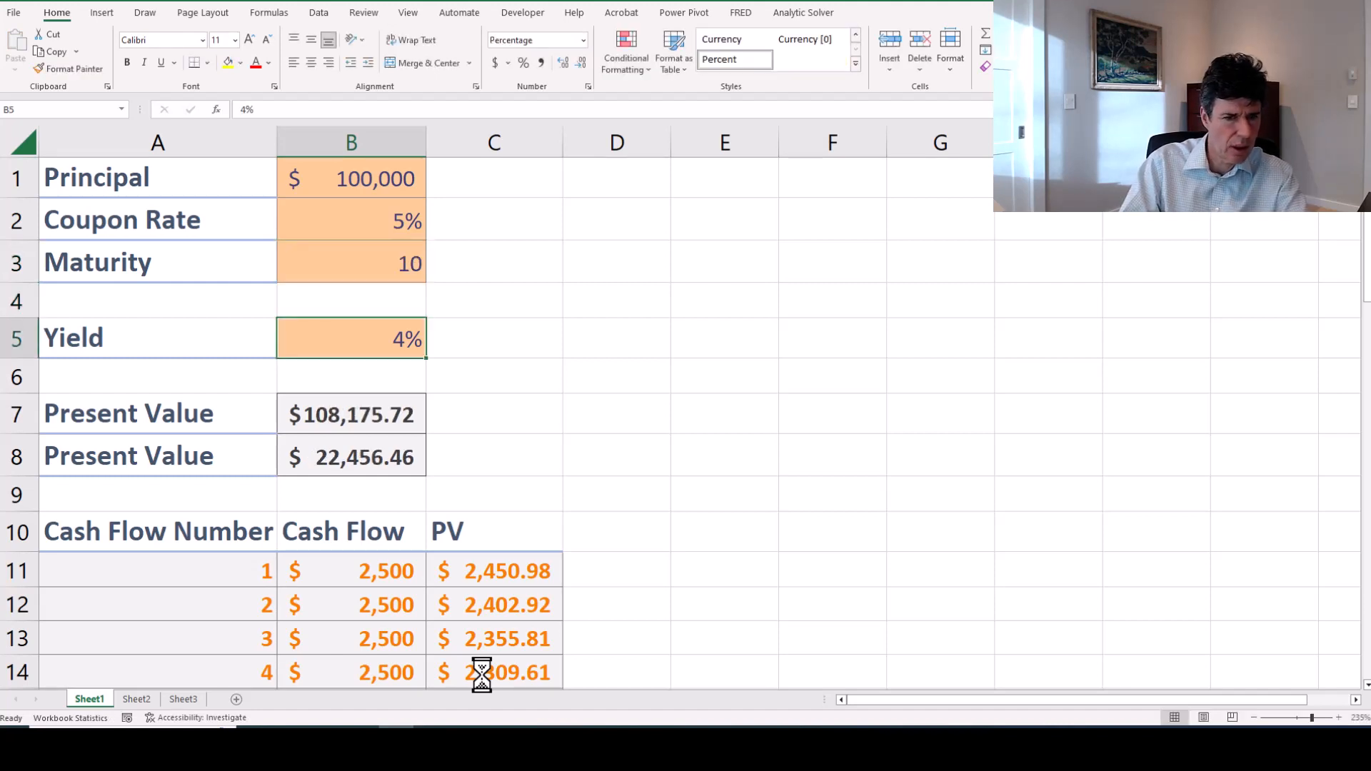
pyautogui.press('Down')
pyautogui.press('Down')
pyautogui.press('Down')
pyautogui.press('Down')
pyautogui.press('Down')
pyautogui.press('Down')
pyautogui.press('Down')
pyautogui.press('Down')
pyautogui.press('Down')
pyautogui.press('Down')
pyautogui.press('Down')
pyautogui.press('Down')
pyautogui.press('Down')
pyautogui.press('Down')
pyautogui.press('Down')
pyautogui.press('Down')
pyautogui.press('Down')
pyautogui.press('Down')
pyautogui.press('Down')
pyautogui.press('Down')
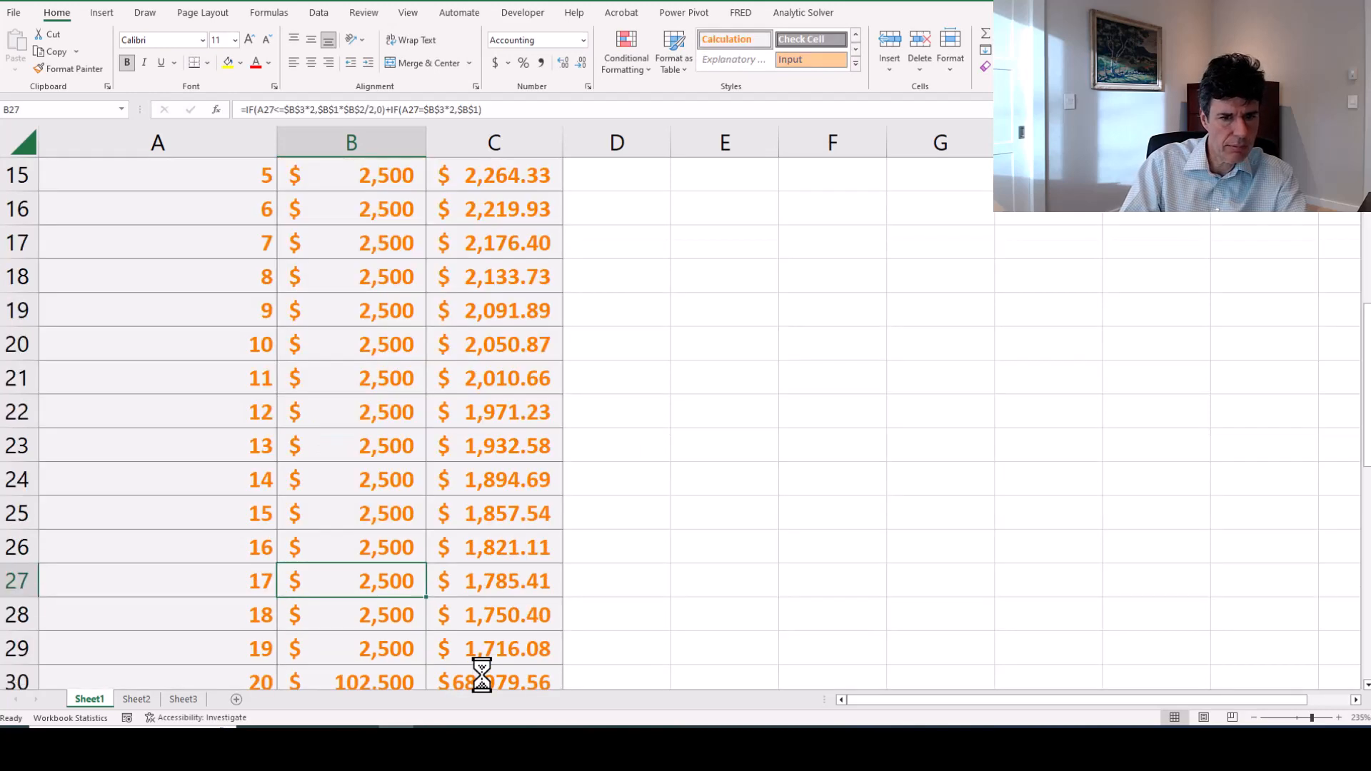
pyautogui.press('Down')
pyautogui.press('Down')
pyautogui.press('Down')
pyautogui.press('Up')
pyautogui.press('Up')
pyautogui.press('Up')
pyautogui.press('Up')
pyautogui.press('Up')
pyautogui.press('Up')
pyautogui.press('Up')
pyautogui.press('Up')
pyautogui.press('Up')
pyautogui.press('Up')
pyautogui.press('Up')
pyautogui.press('Up')
pyautogui.press('Up')
pyautogui.press('Up')
pyautogui.press('Up')
pyautogui.press('Up')
pyautogui.press('Up')
pyautogui.press('Up')
pyautogui.press('Up')
pyautogui.press('Up')
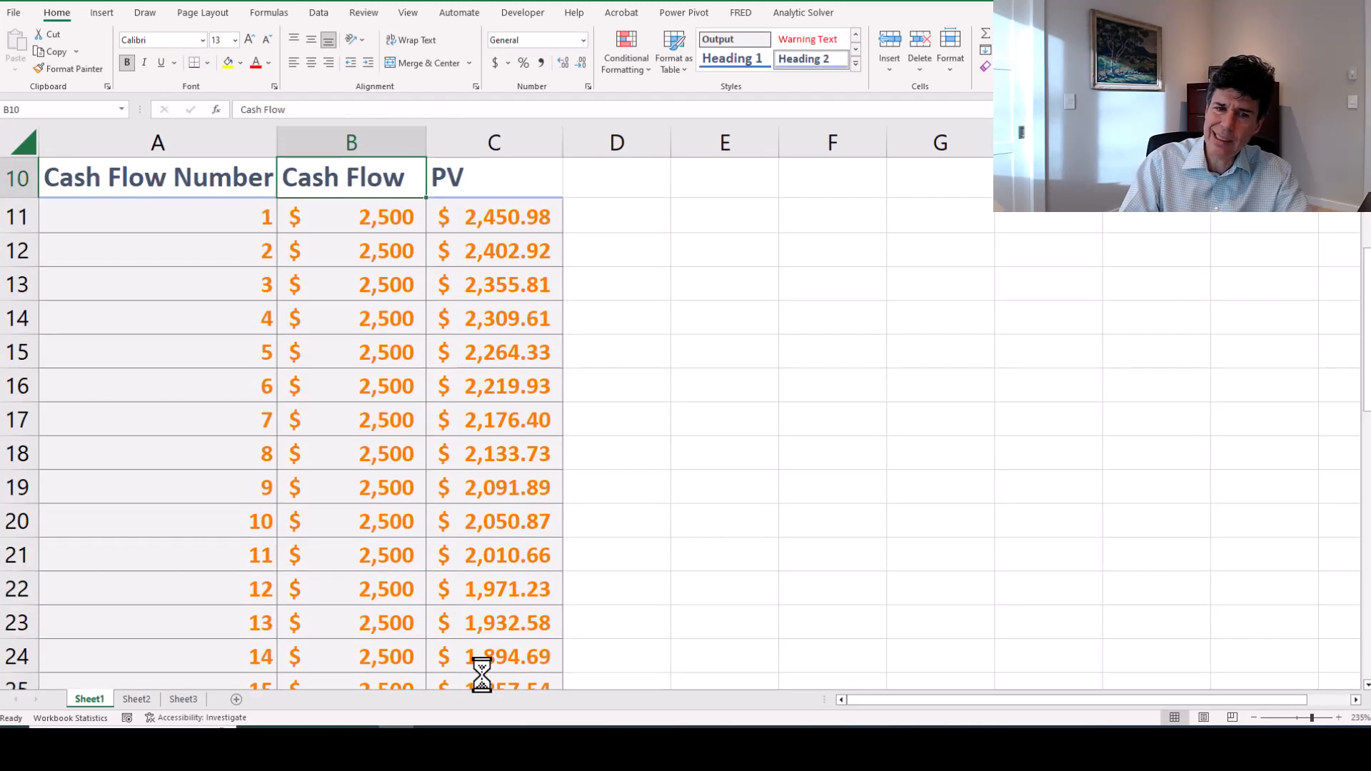
# Change the Present Value formula in B8 to sum the whole PV column, =SUM(C11:C50).
pyautogui.press('Up')
pyautogui.press('Up')
pyautogui.press('Up')
pyautogui.press('Up')
pyautogui.press('Down')
pyautogui.press('Down')
pyautogui.press('Down')
pyautogui.press('Down')
pyautogui.press('Down')
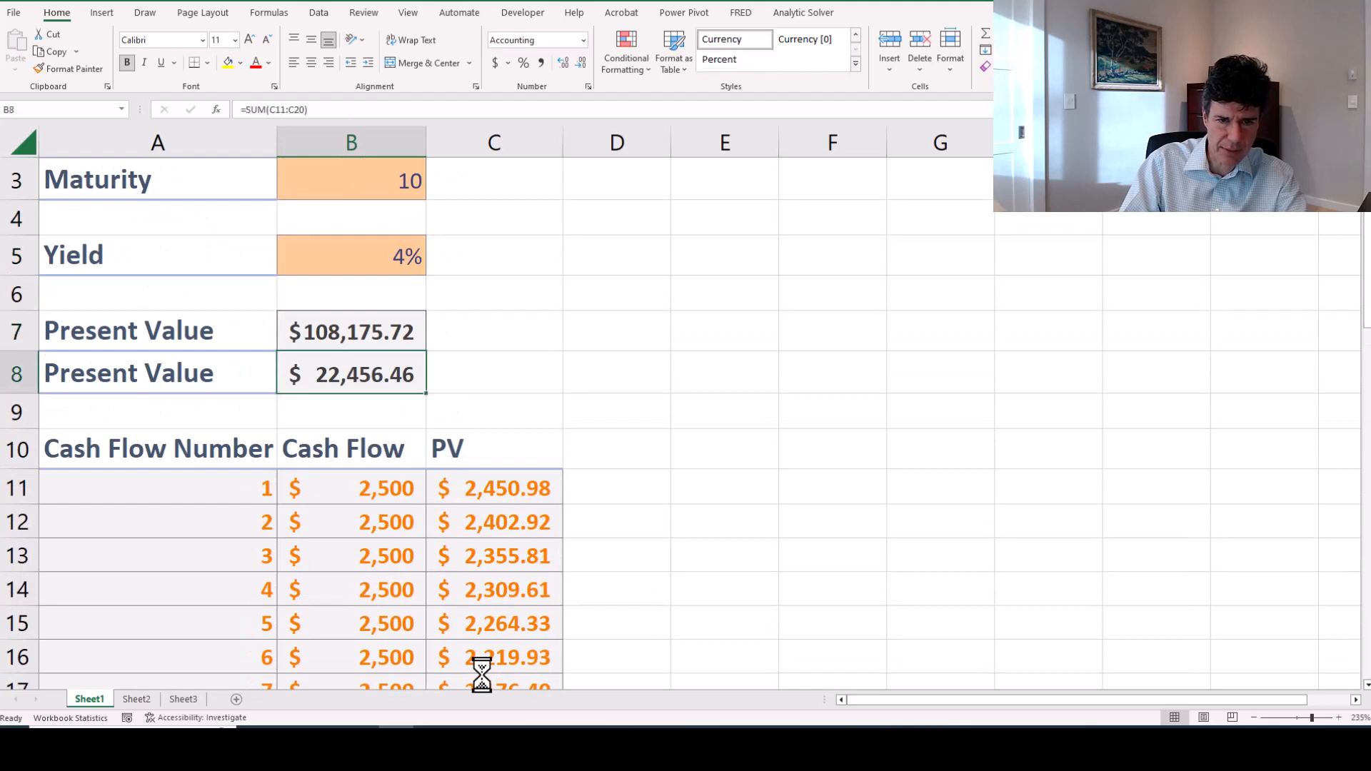
pyautogui.press('F2')
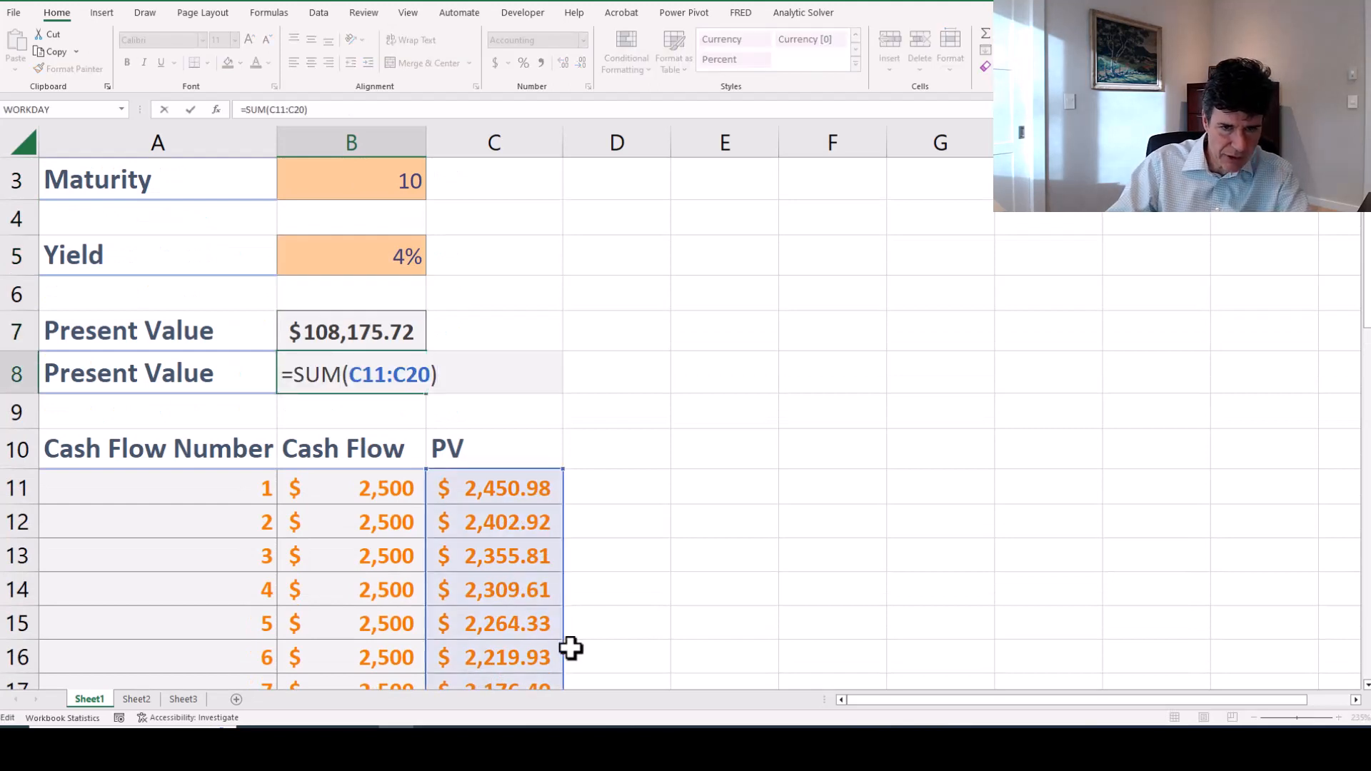
pyautogui.press('Left')
pyautogui.press('BackSpace')
pyautogui.press('BackSpace')
pyautogui.press('BackSpace')
pyautogui.press('BackSpace')
pyautogui.press('BackSpace')
pyautogui.press('BackSpace')
pyautogui.press('BackSpace')
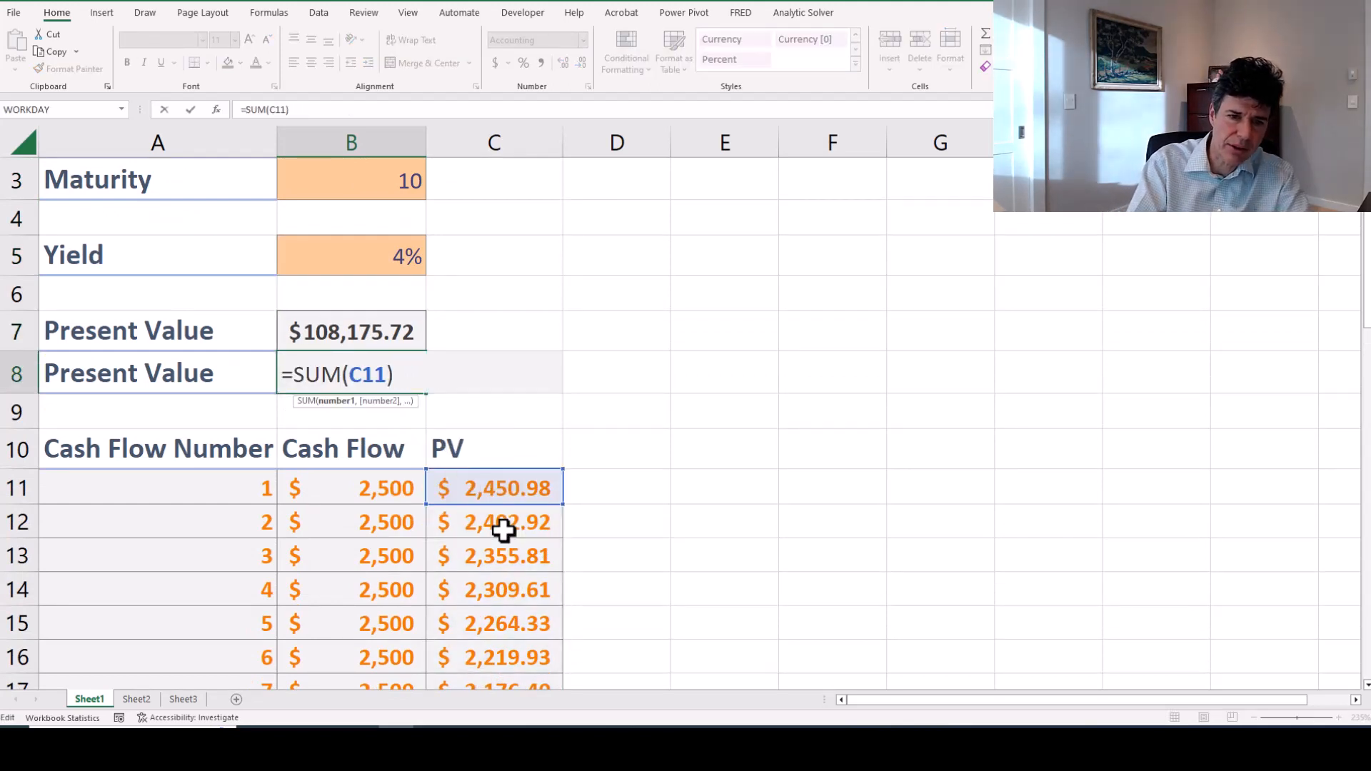
pyautogui.write('c11')
pyautogui.press('BackSpace')
pyautogui.press('BackSpace')
pyautogui.press('BackSpace')
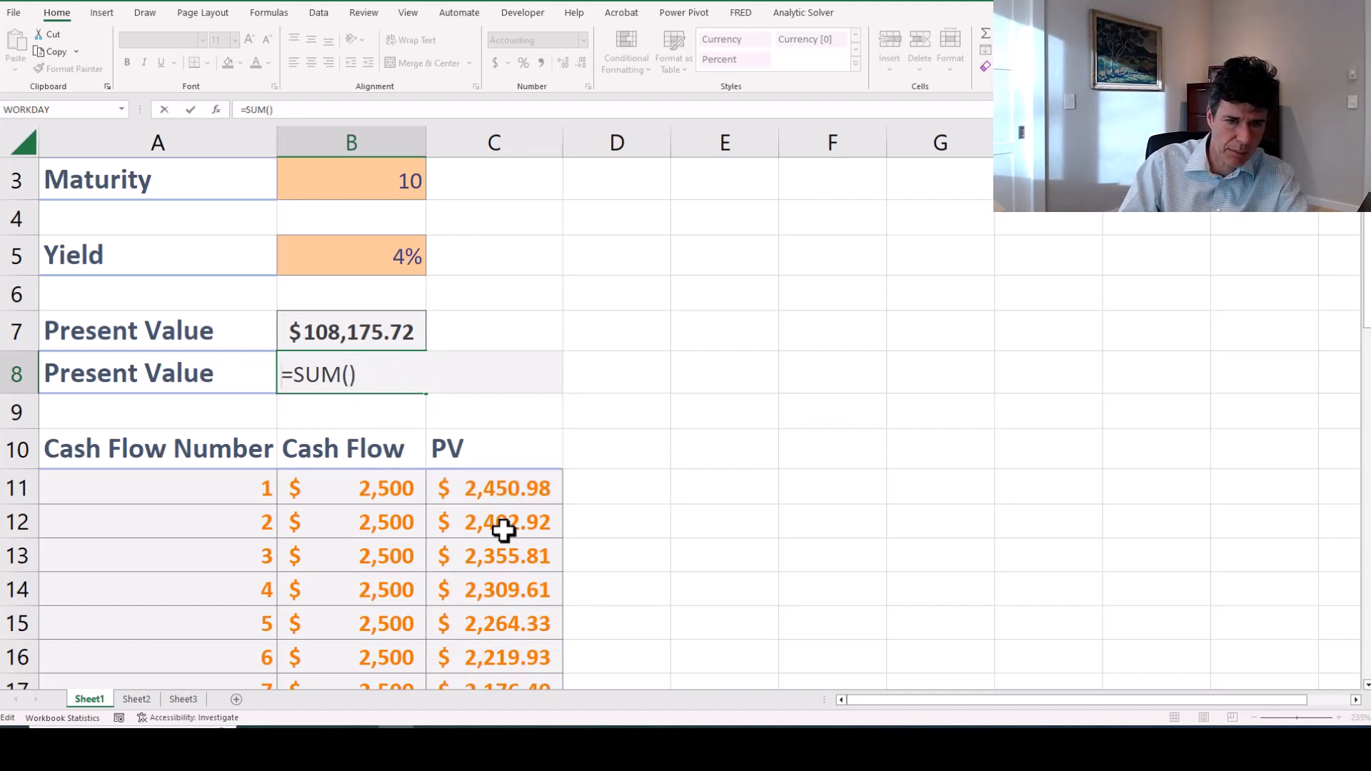
pyautogui.press('F2')
pyautogui.press('Down')
pyautogui.press('Right')
pyautogui.press('Down')
pyautogui.press('Down')
pyautogui.hotkey('ctrl', 'shift', 'Down')
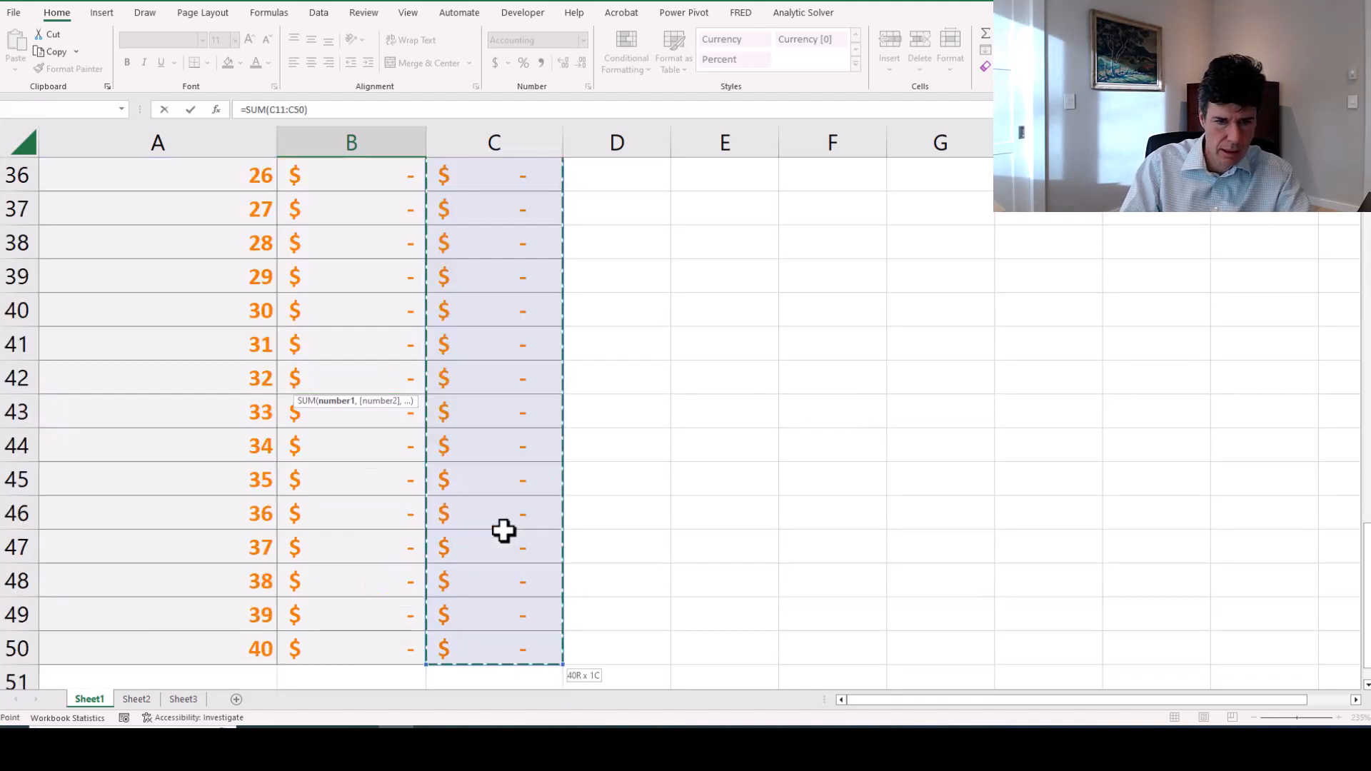
pyautogui.press('Return')
# Test bond maturities of 20, 25 and 10 years in B3.
pyautogui.press('Up')
pyautogui.press('Up')
pyautogui.press('Up')
pyautogui.press('Up')
pyautogui.press('Up')
pyautogui.press('Up')
pyautogui.press('Up')
pyautogui.press('Up')
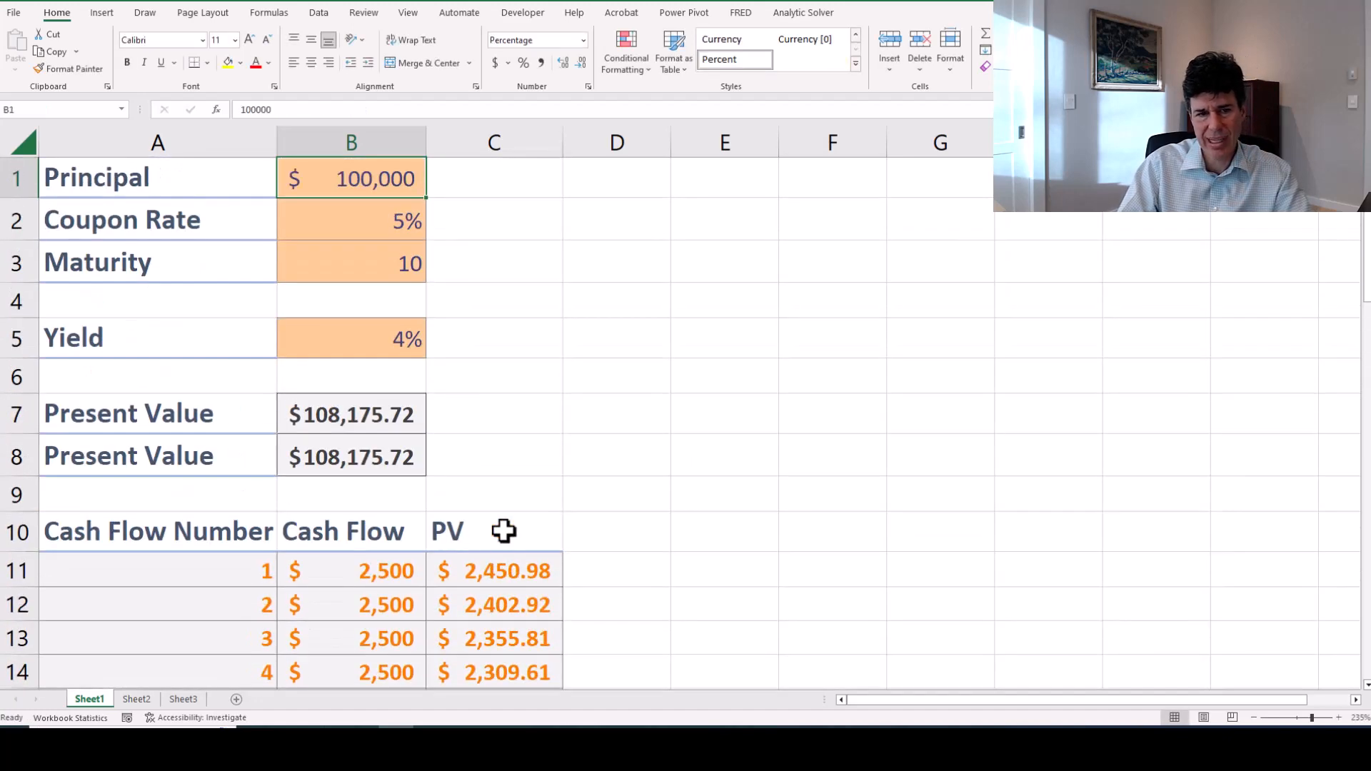
pyautogui.press('Down')
pyautogui.press('Down')
pyautogui.press('Down')
pyautogui.press('Up')
pyautogui.write('20')
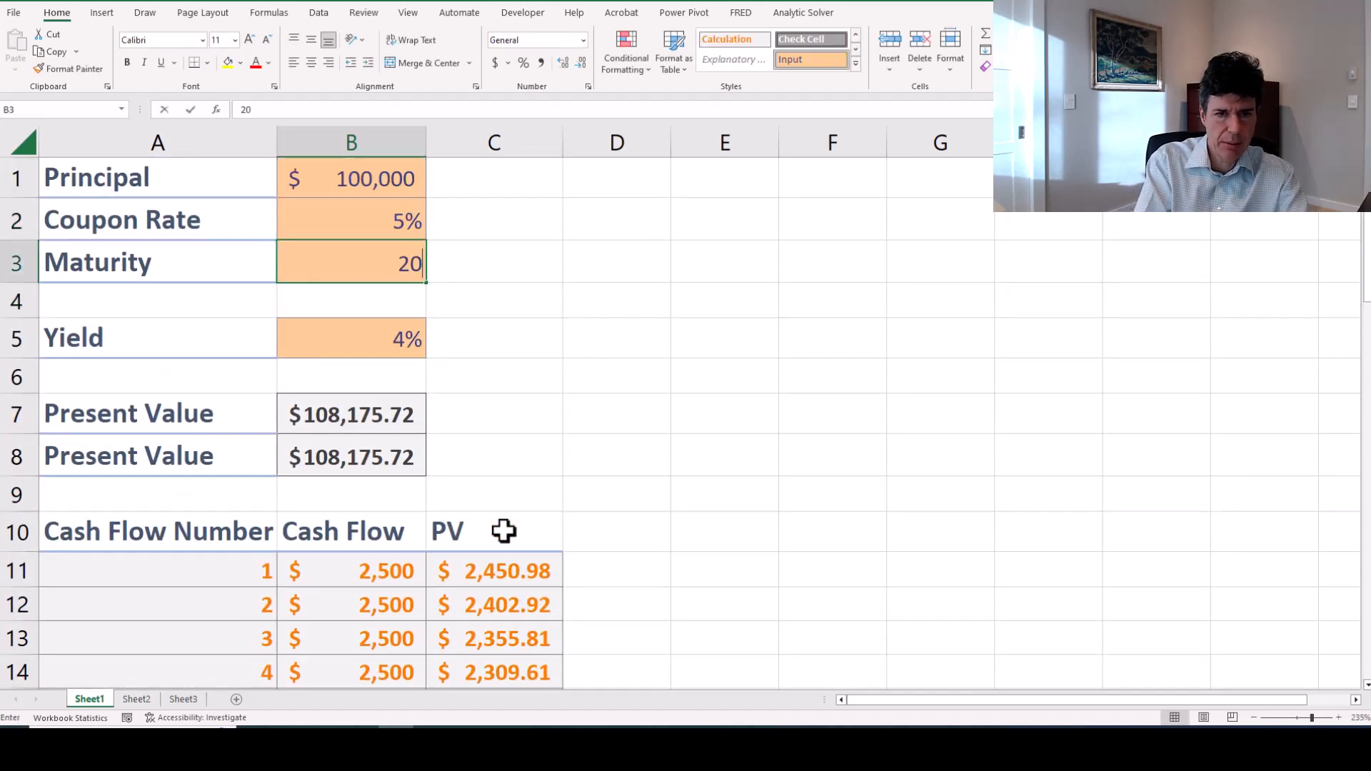
pyautogui.press('Return')
pyautogui.press('Up')
pyautogui.write('25')
pyautogui.press('Return')
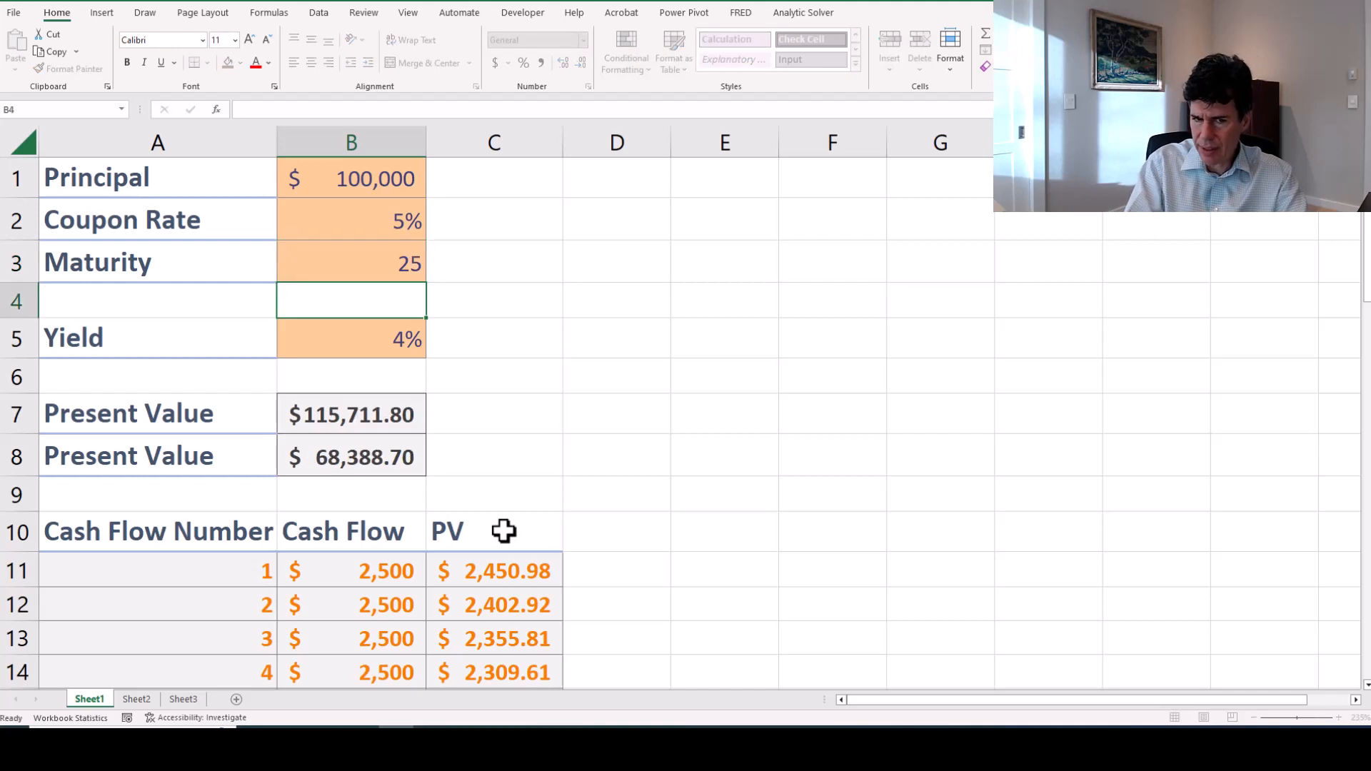
pyautogui.press('Up')
pyautogui.write('10')
pyautogui.press('Return')
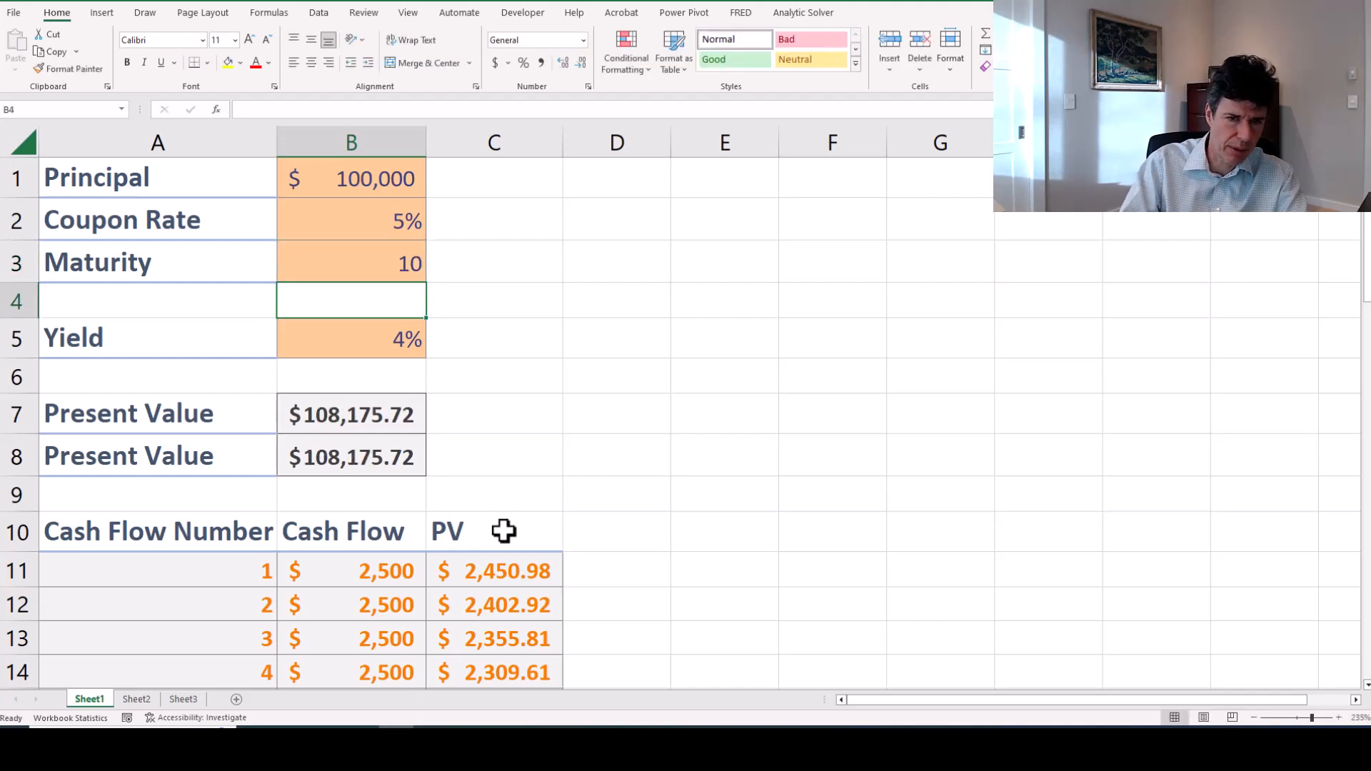
# Set the bond maturity in B3 to 2 years and review the cash flow table down to its last row.
pyautogui.press('Up')
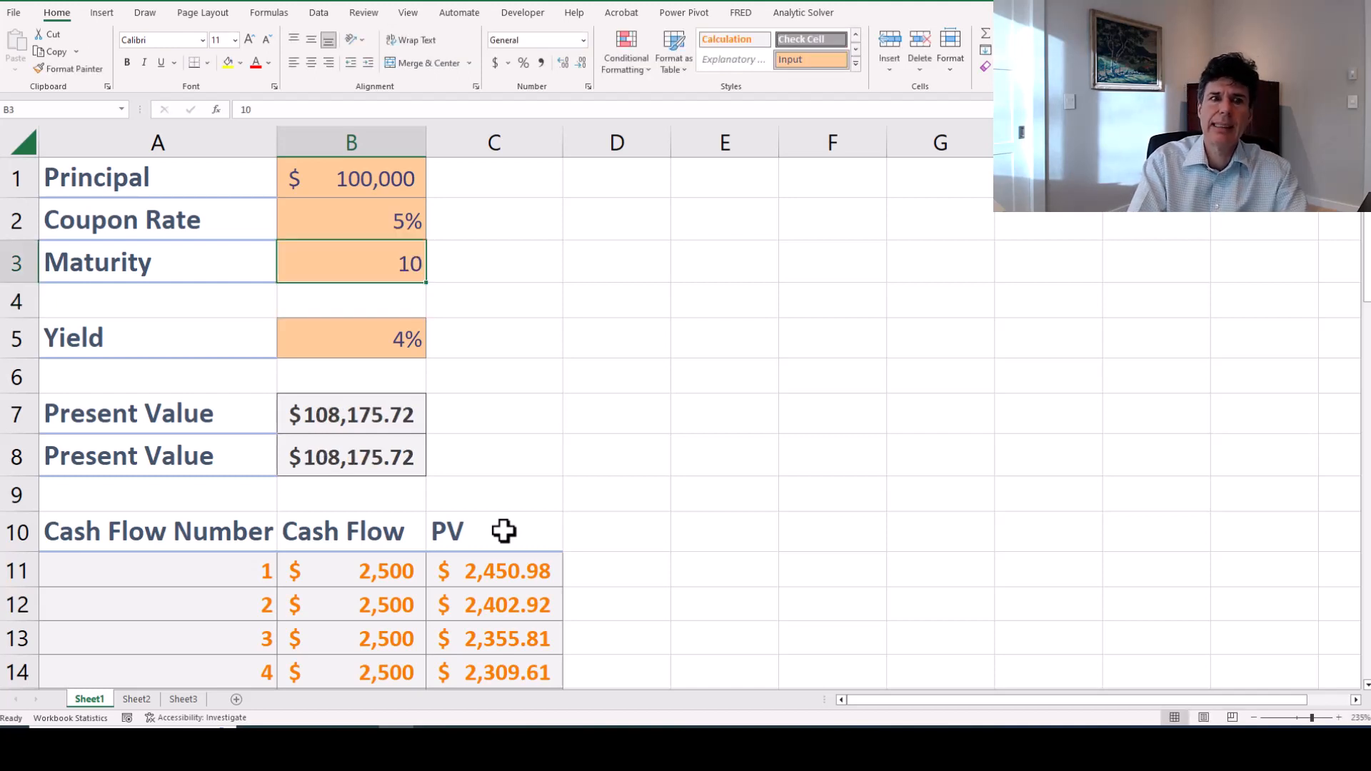
pyautogui.press('Down')
pyautogui.press('Down')
pyautogui.press('Up')
pyautogui.press('Up')
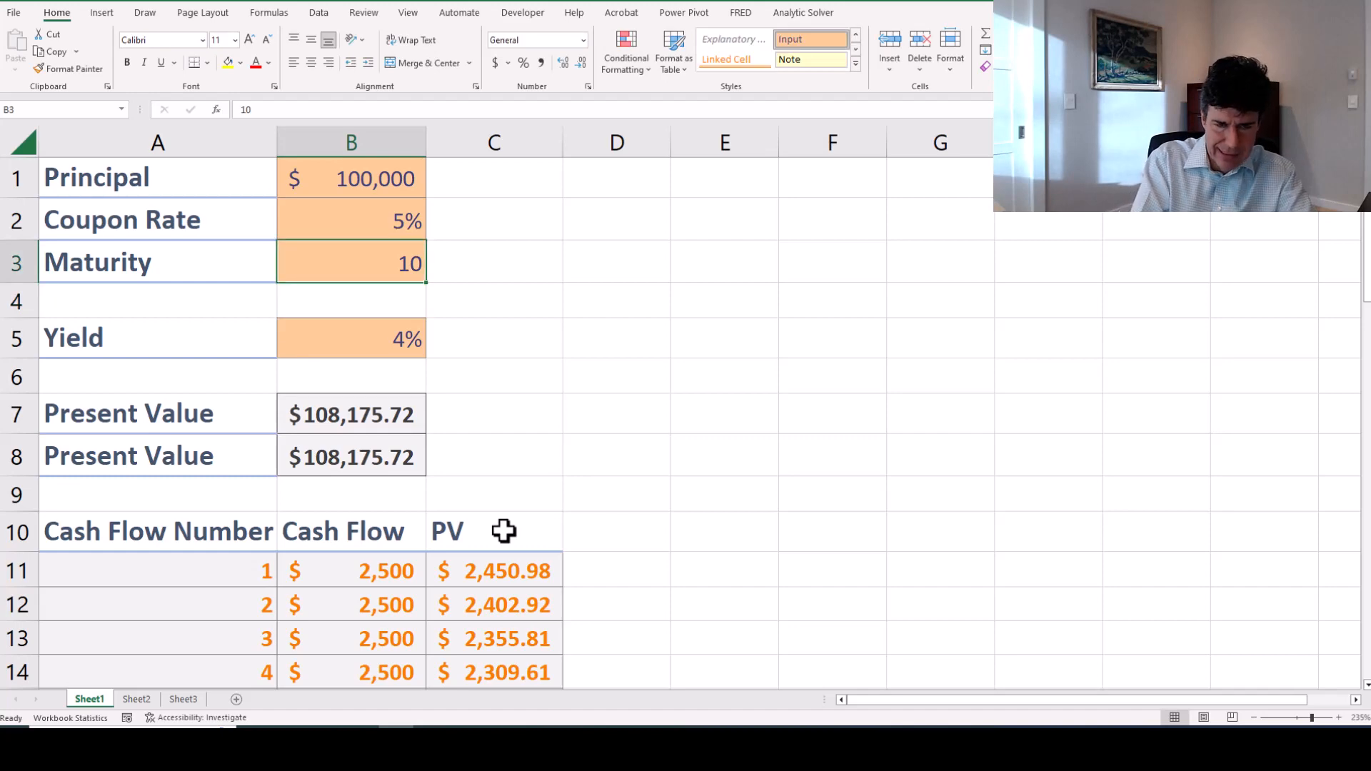
pyautogui.write('2')
pyautogui.press('Return')
pyautogui.scroll(-3, 505, 532)
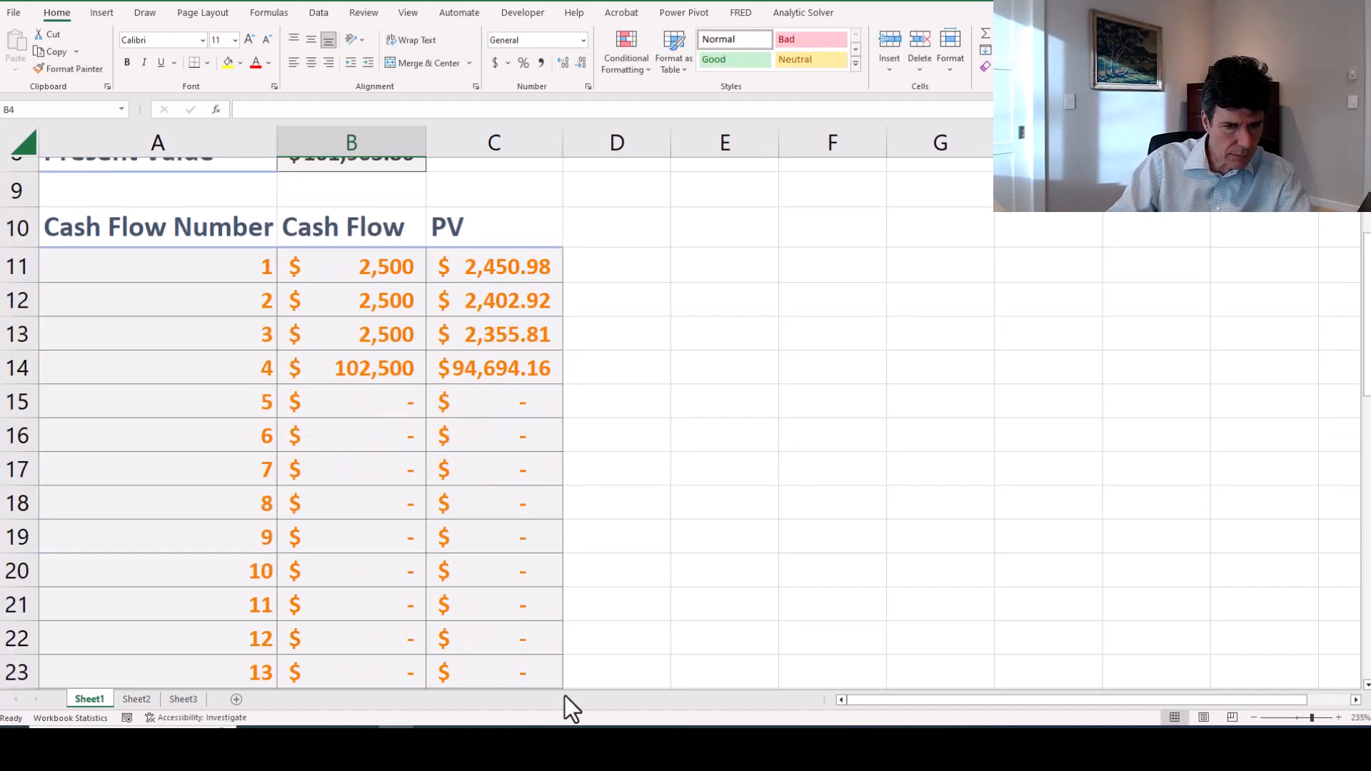
pyautogui.scroll(-12, 516, 674)
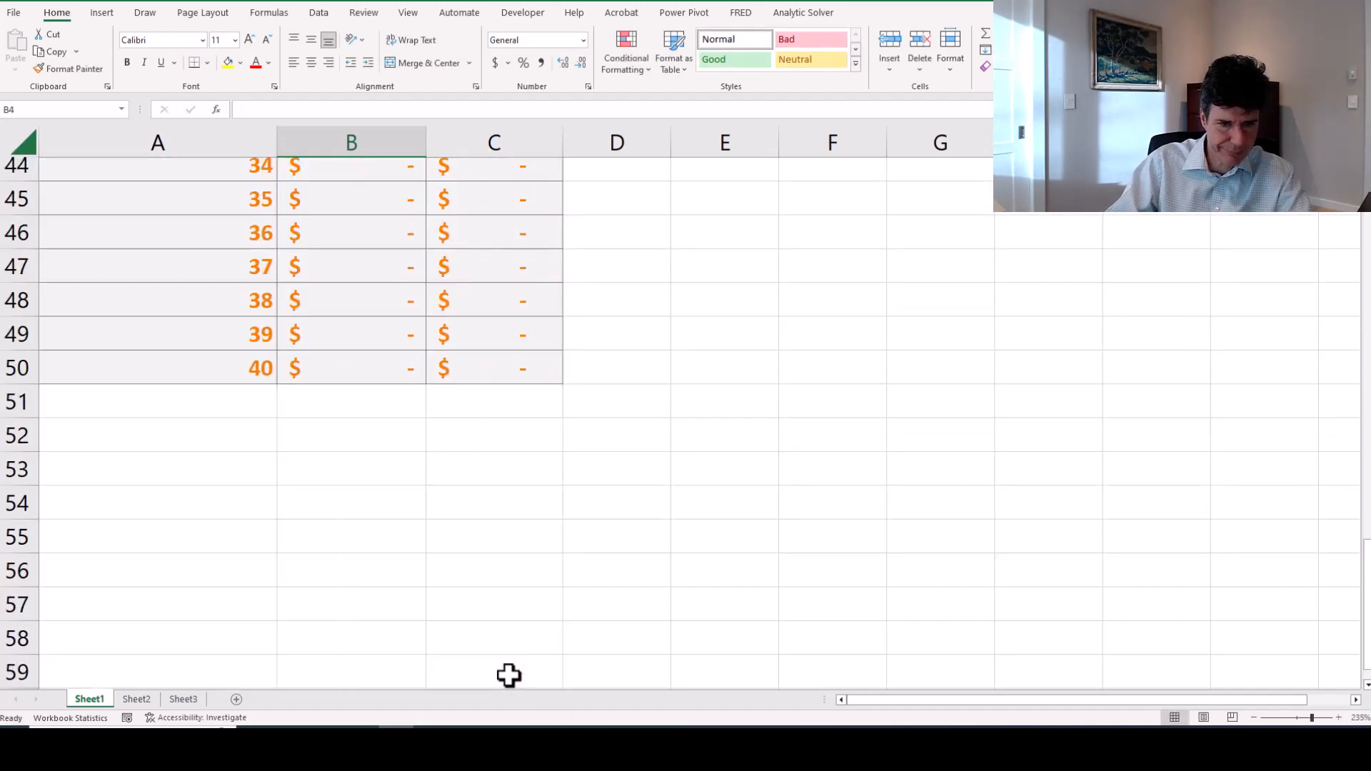
pyautogui.scroll(11, 509, 675)
pyautogui.scroll(3, 509, 675)
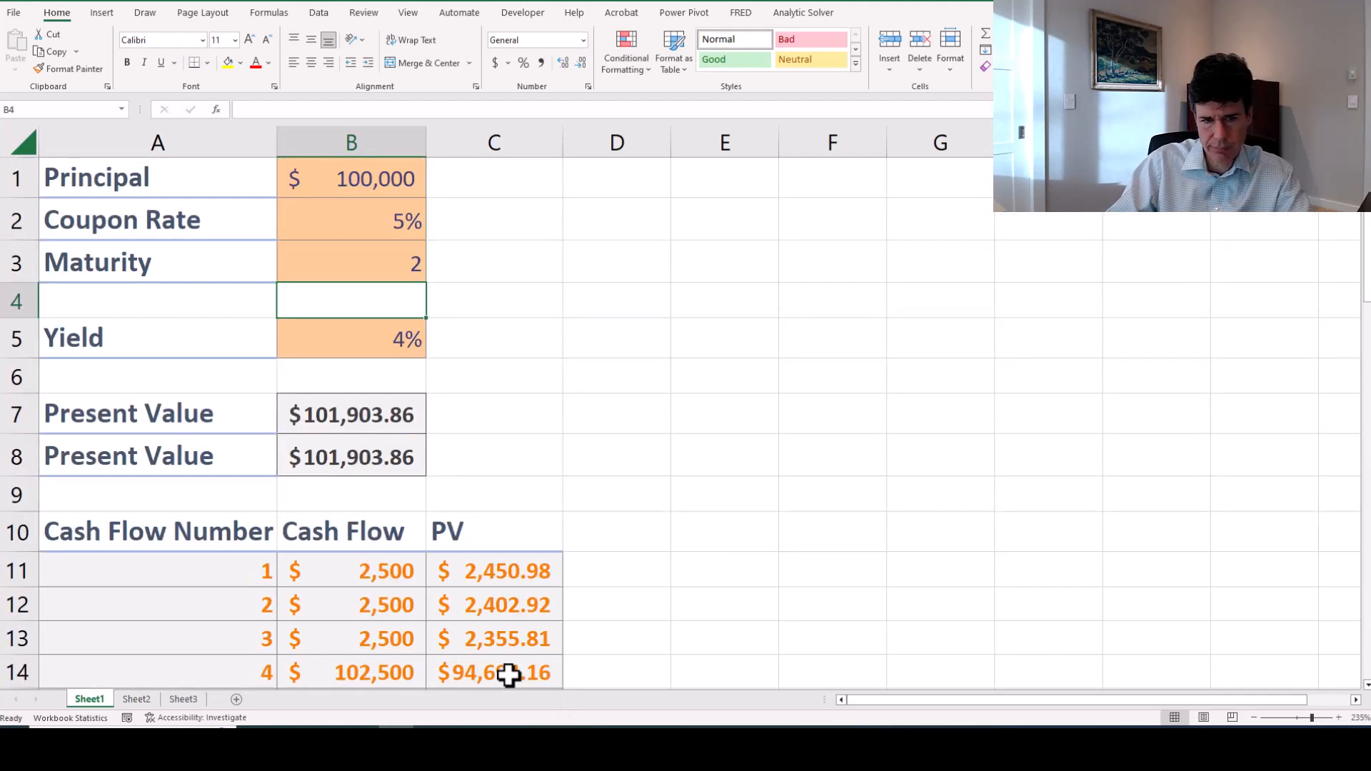
pyautogui.click(392, 670)
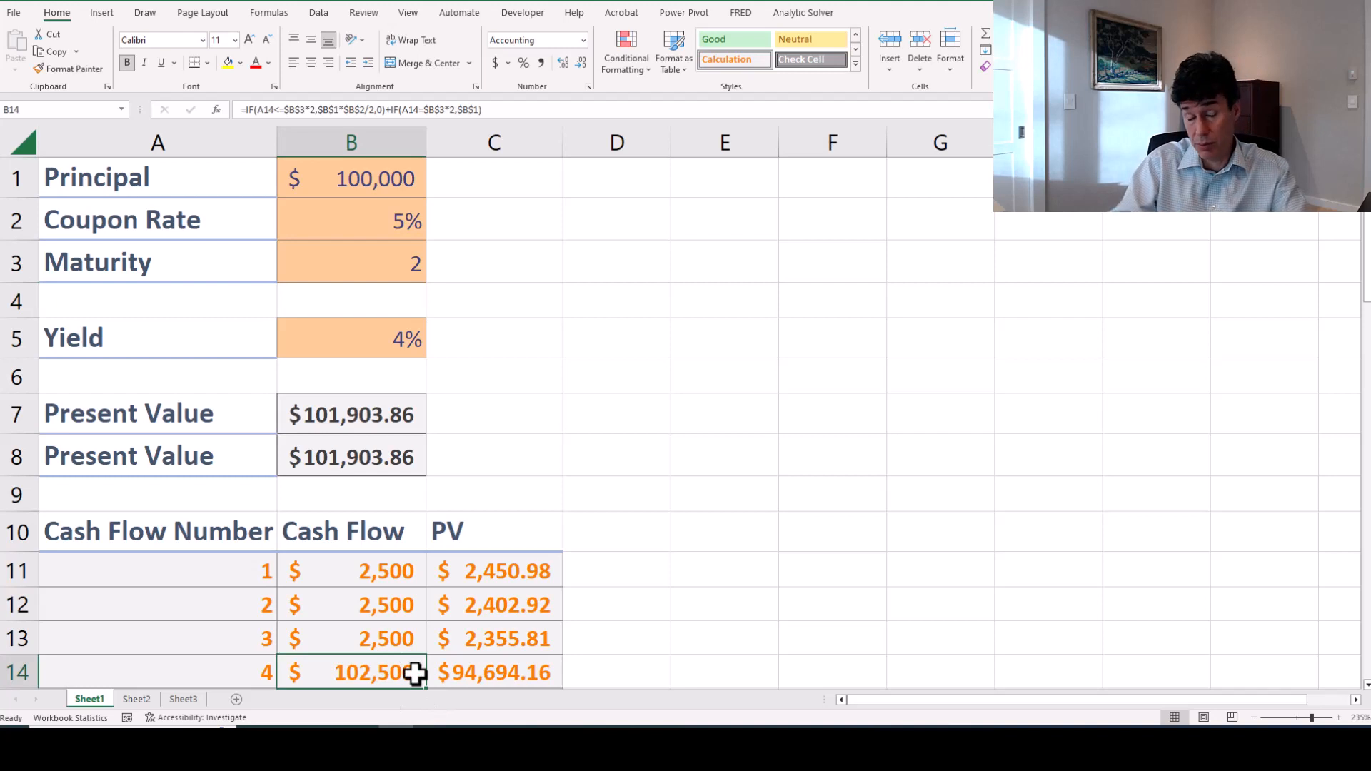
pyautogui.click(357, 275)
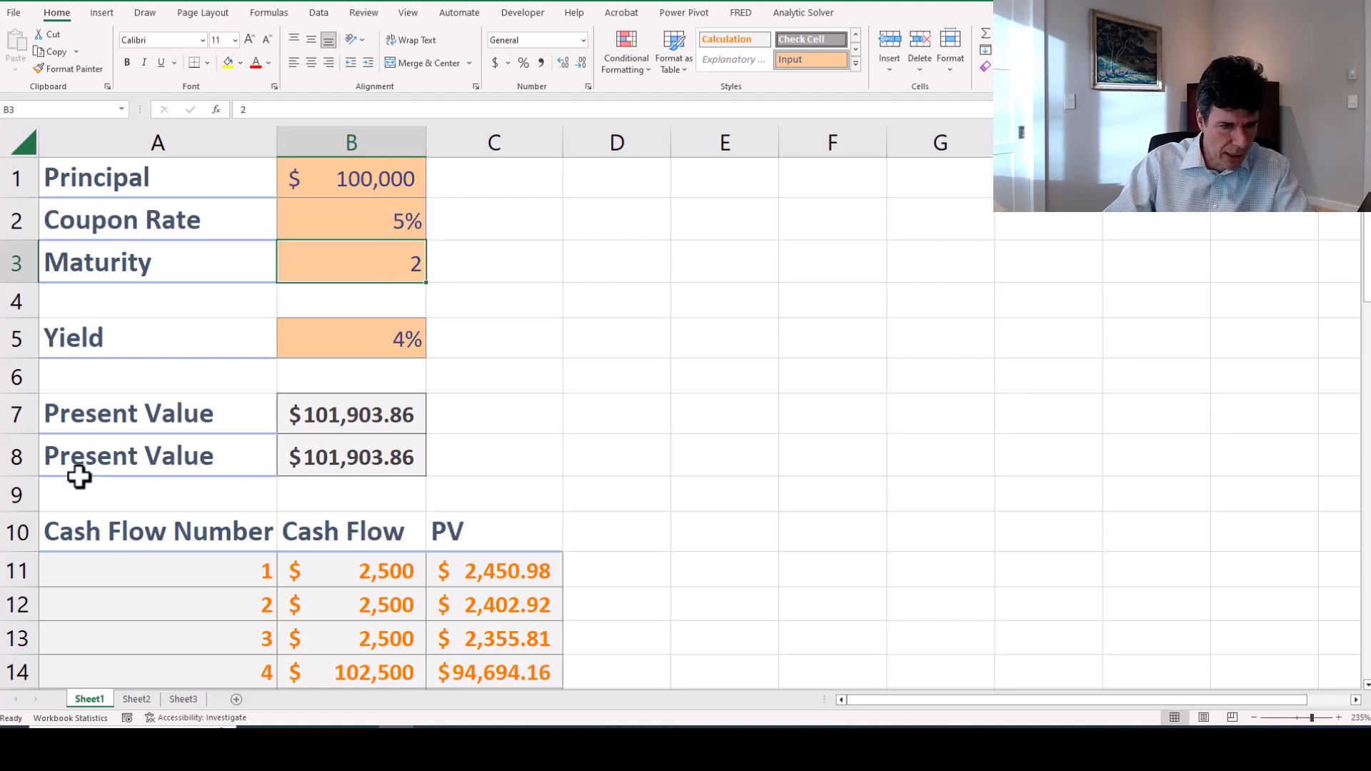
# Insert two rows above row 9, between the present values and the cash flow table.
pyautogui.moveTo(16, 494); pyautogui.dragTo(29, 527)
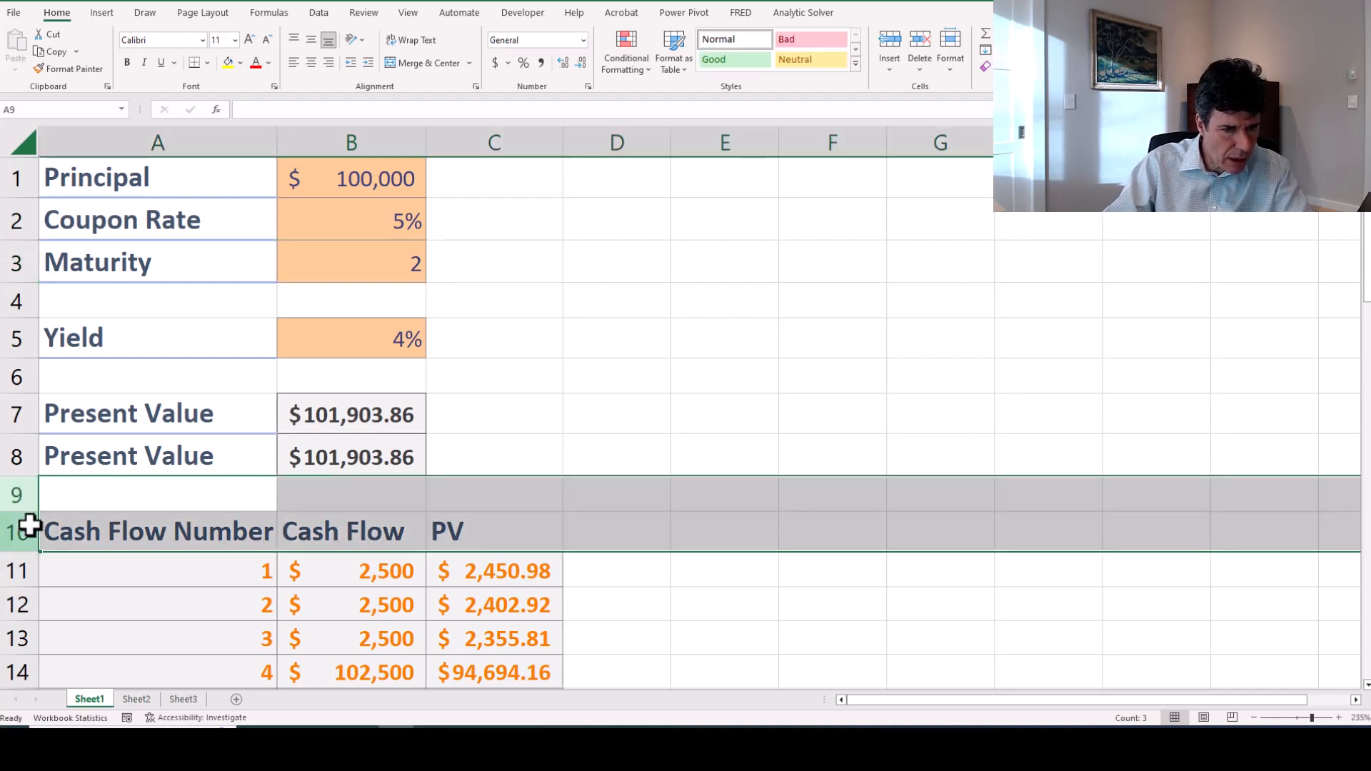
pyautogui.rightClick(23, 494)
pyautogui.click(60, 360)
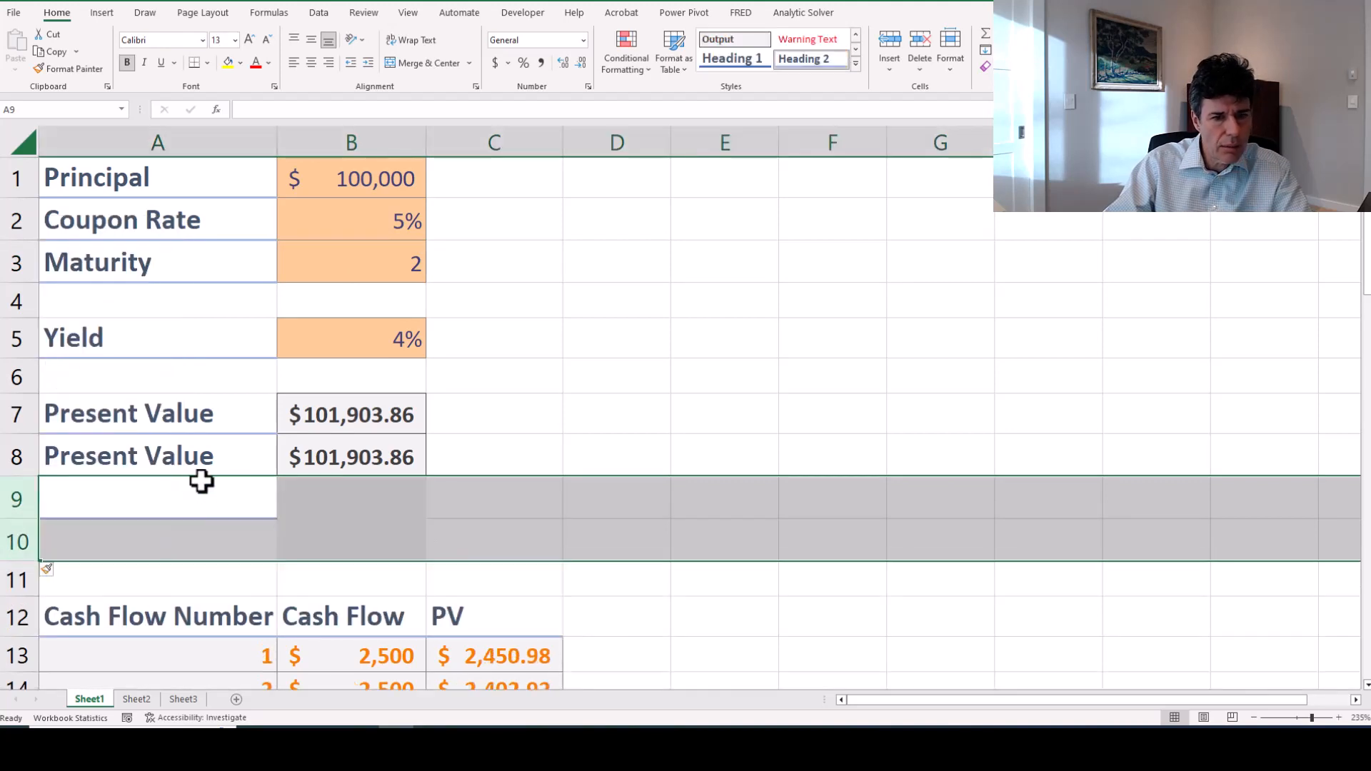
# Copy the Present Value label from A8 into A9:A10.
pyautogui.press('Up')
pyautogui.hotkey('ctrl', 'c')
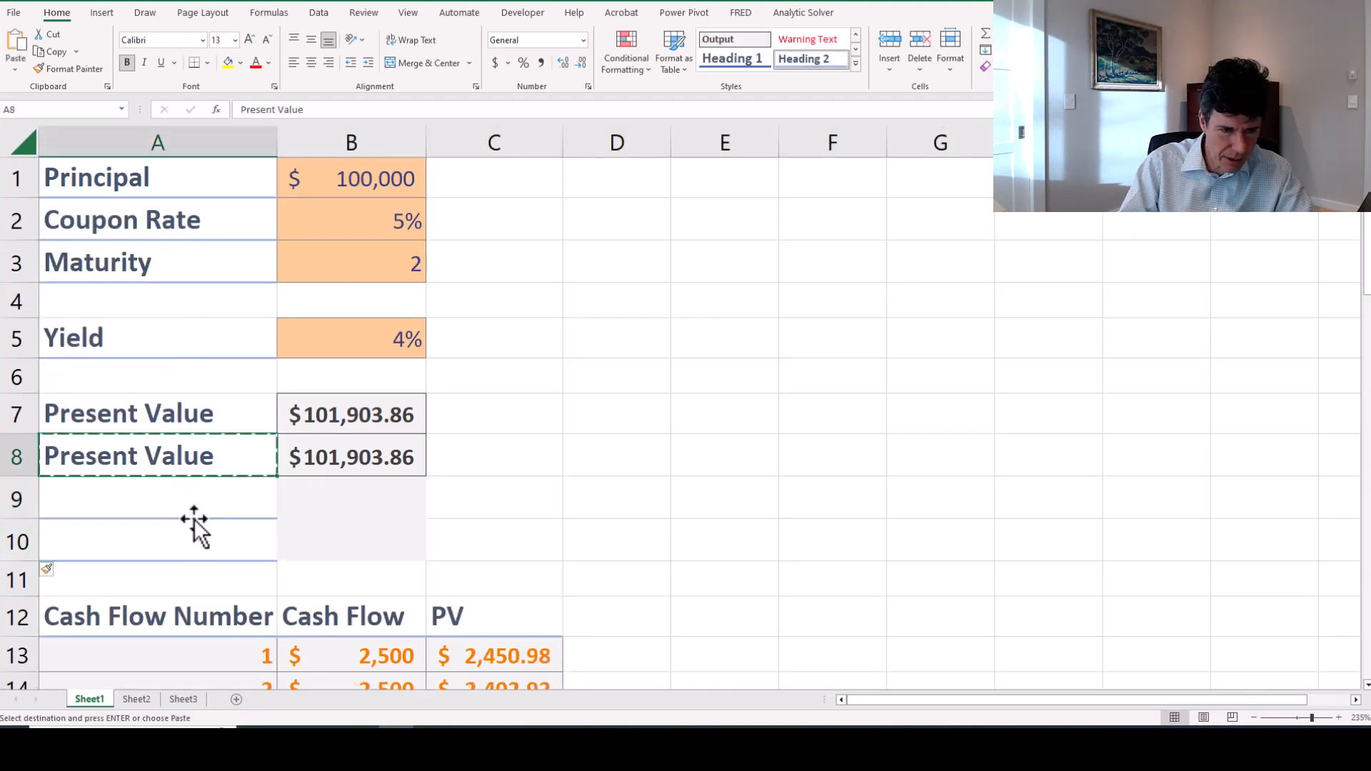
pyautogui.press('Down')
pyautogui.hotkey('shift', 'Down')
pyautogui.hotkey('ctrl', 'v')
pyautogui.press('Up')
pyautogui.press('Right')
pyautogui.press('Right')
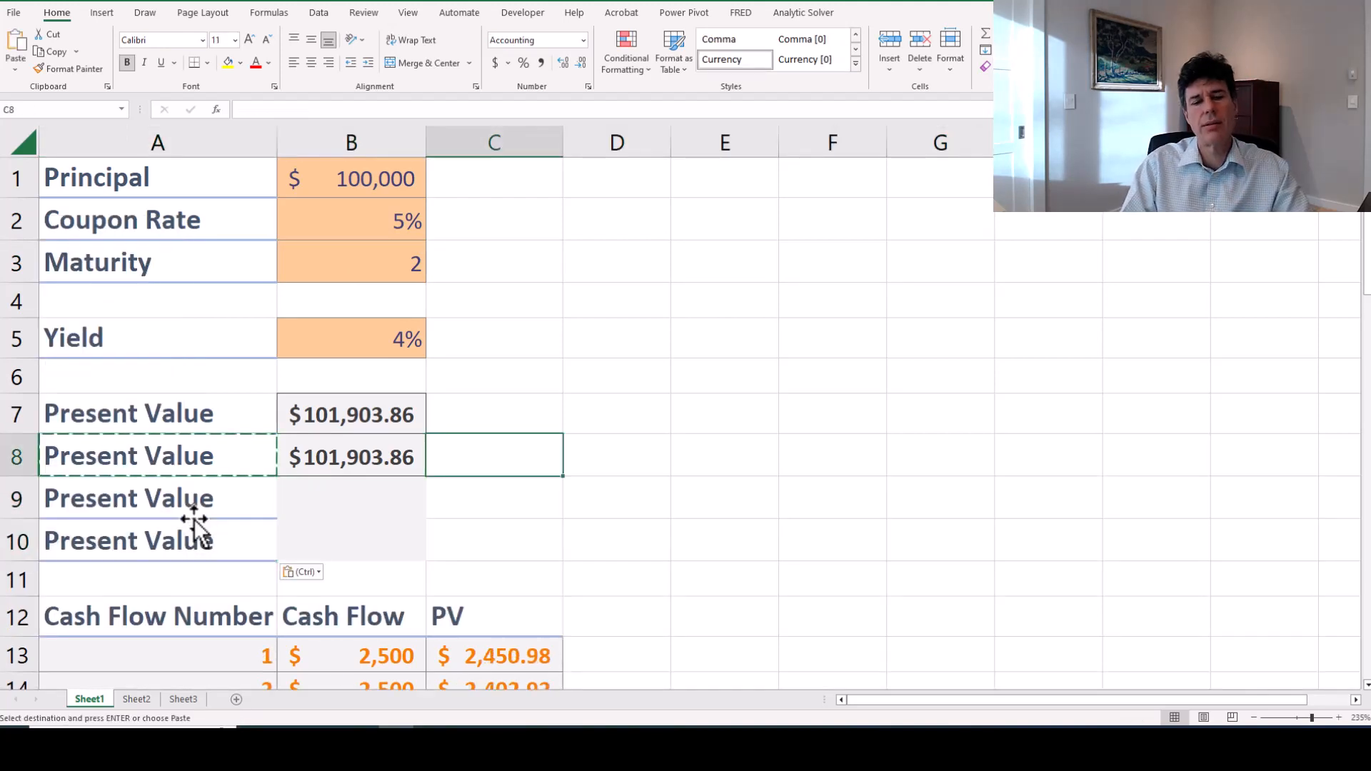
pyautogui.press('Left')
pyautogui.press('Down')
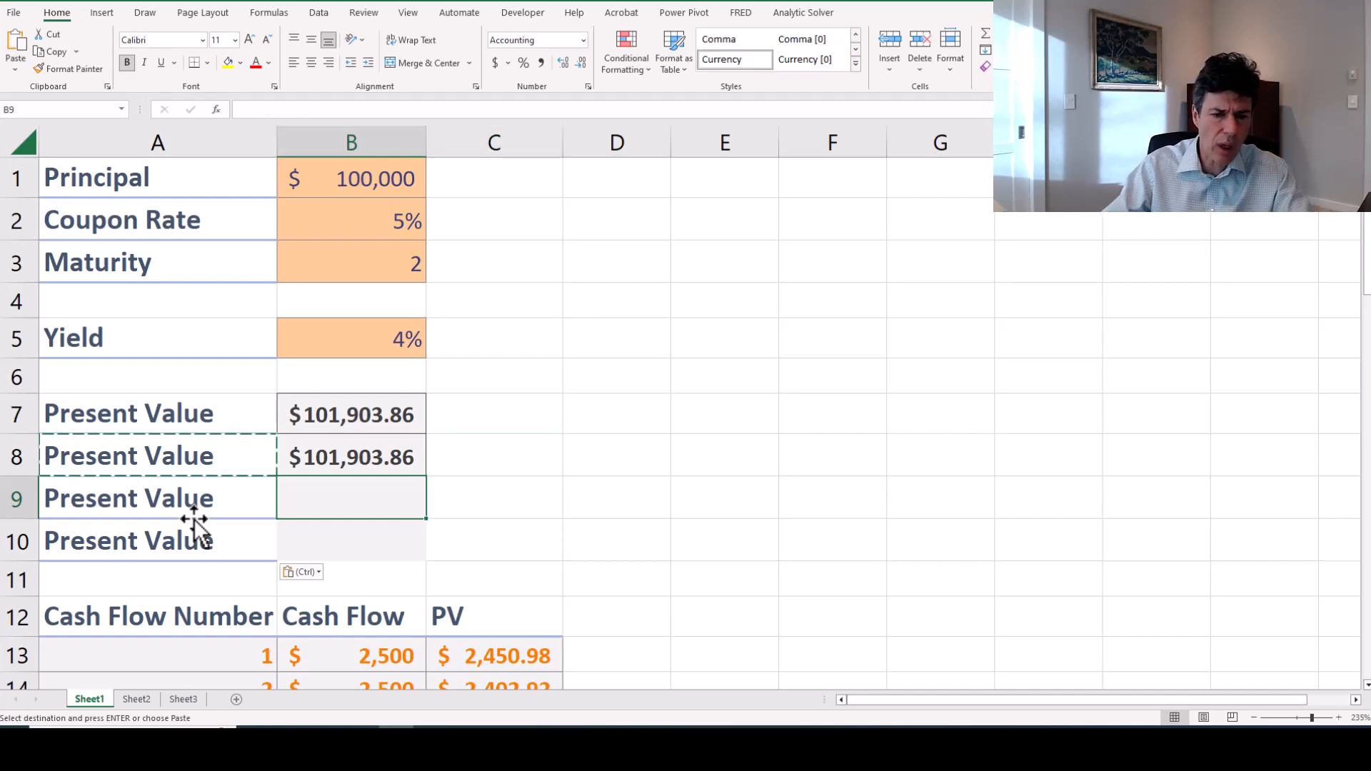
pyautogui.scroll(-4, 342, 621)
pyautogui.scroll(4, 353, 636)
pyautogui.scroll(-2, 350, 633)
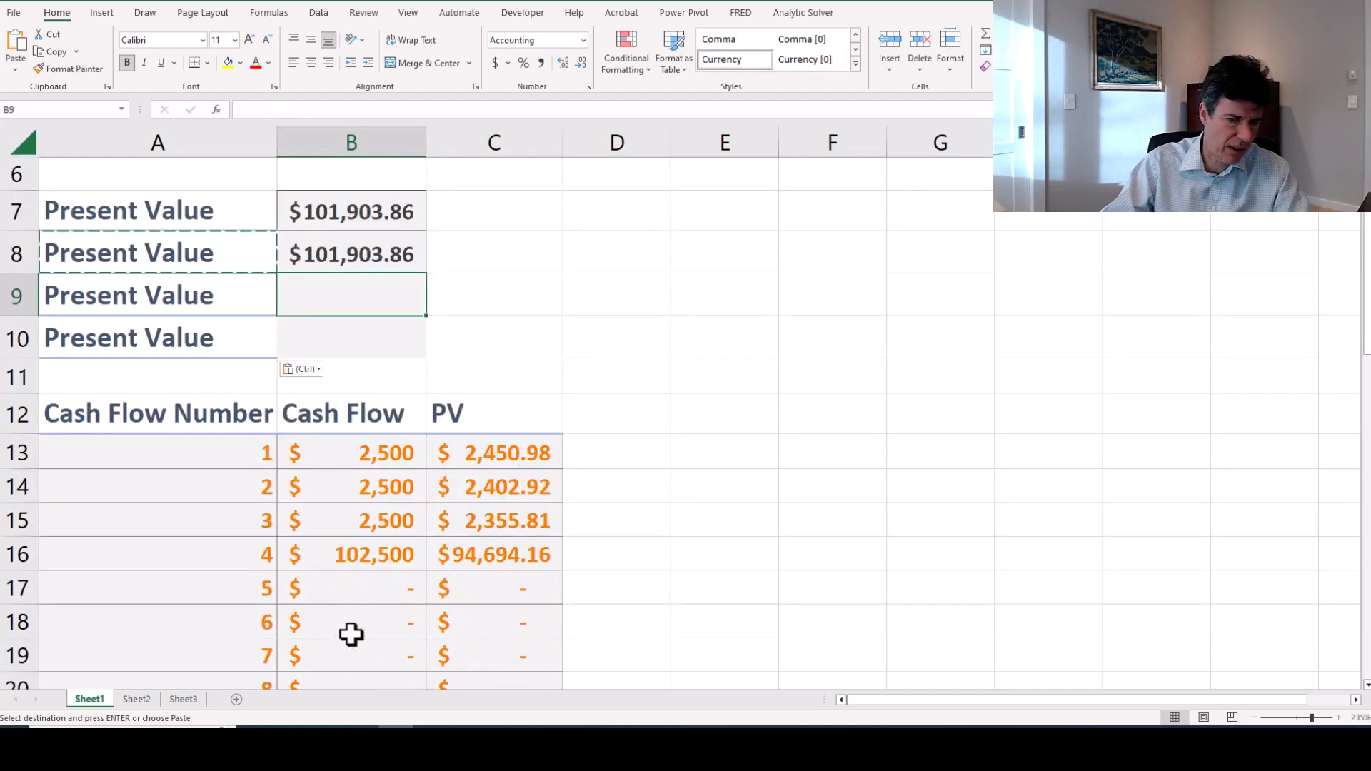
pyautogui.scroll(2, 351, 633)
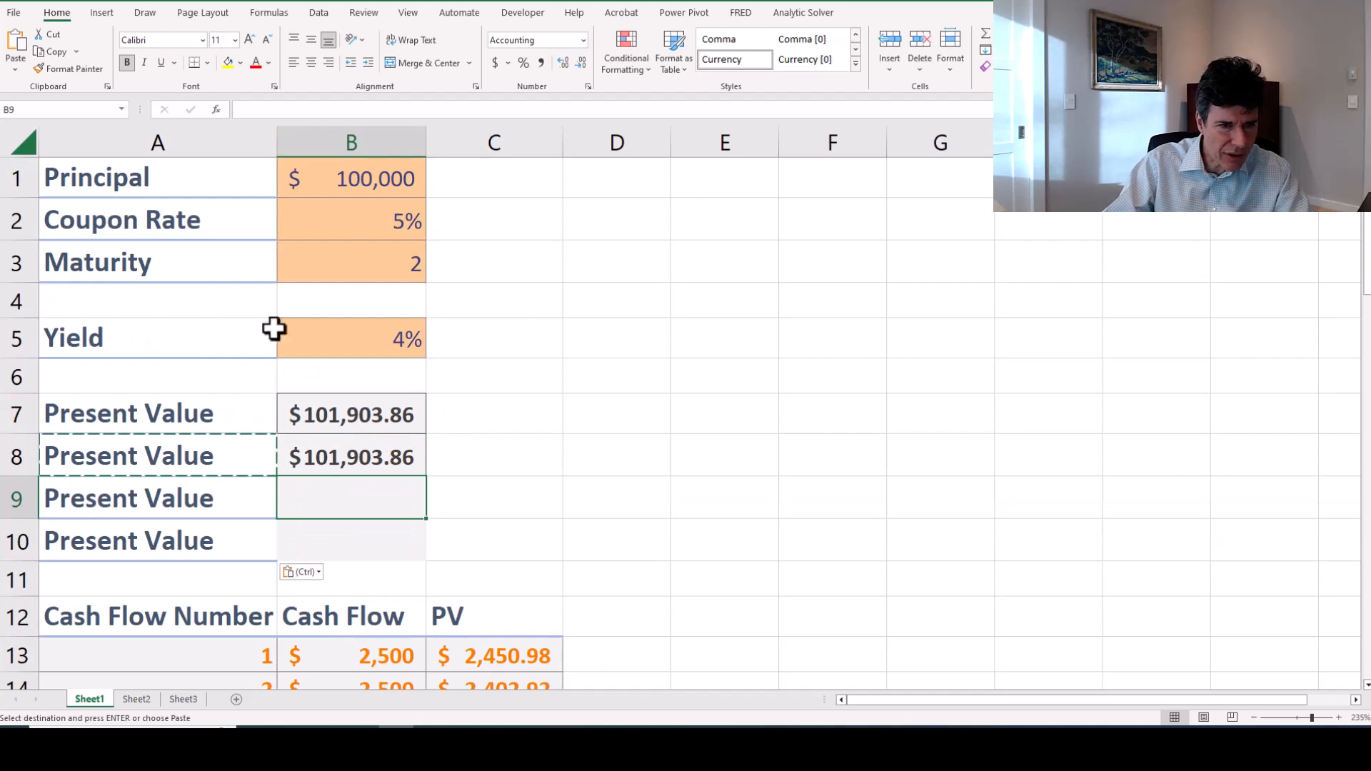
pyautogui.scroll(-3, 395, 605)
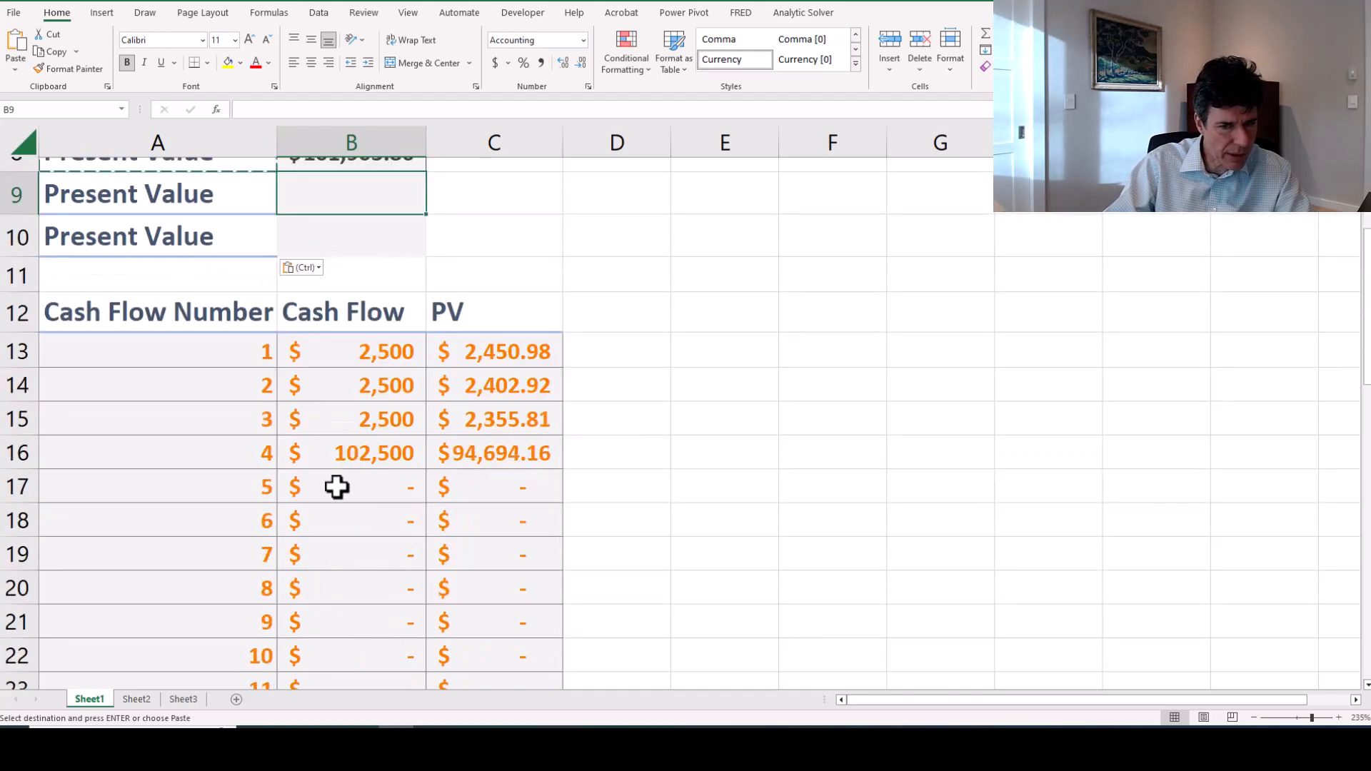
pyautogui.scroll(3, 410, 453)
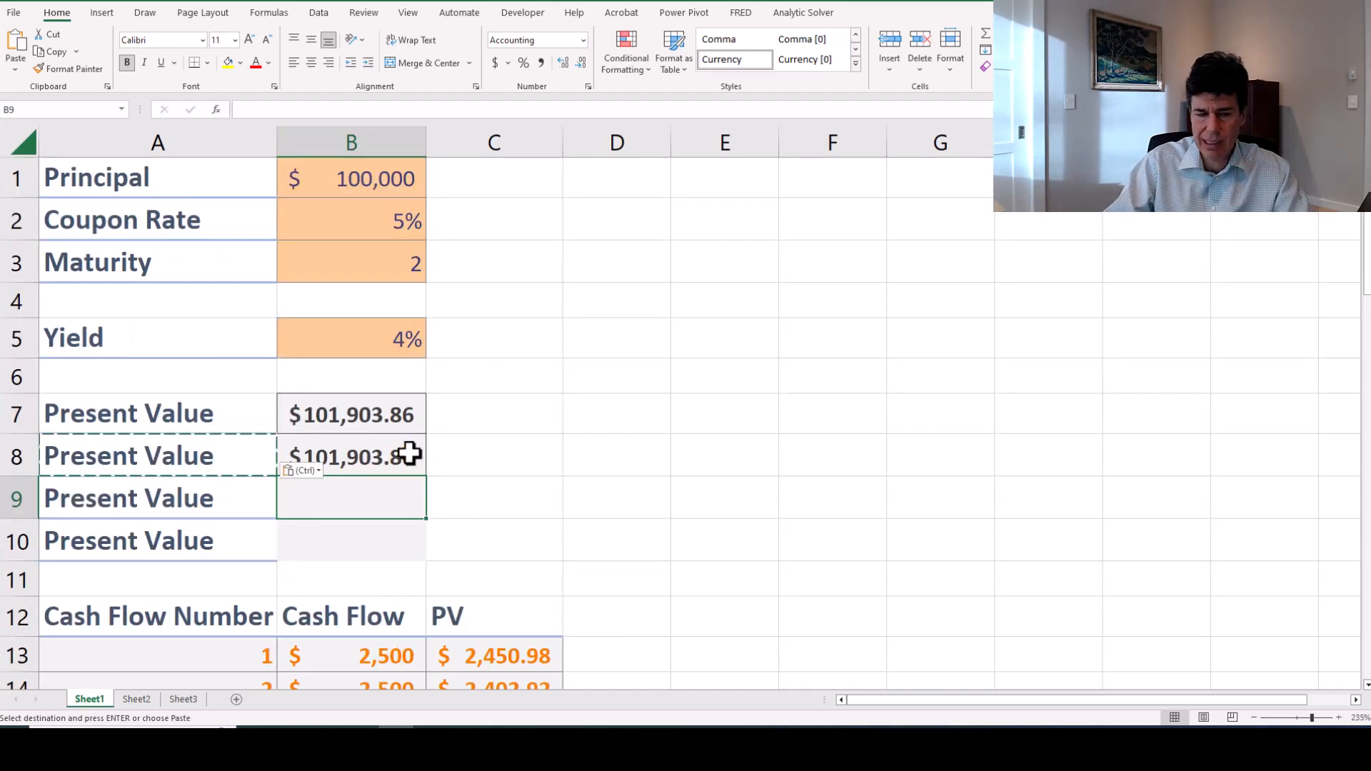
# Copy the Cash Flow Number, Cash Flow and PV headers from A12:C12 to E12:G12.
pyautogui.scroll(-2, 408, 453)
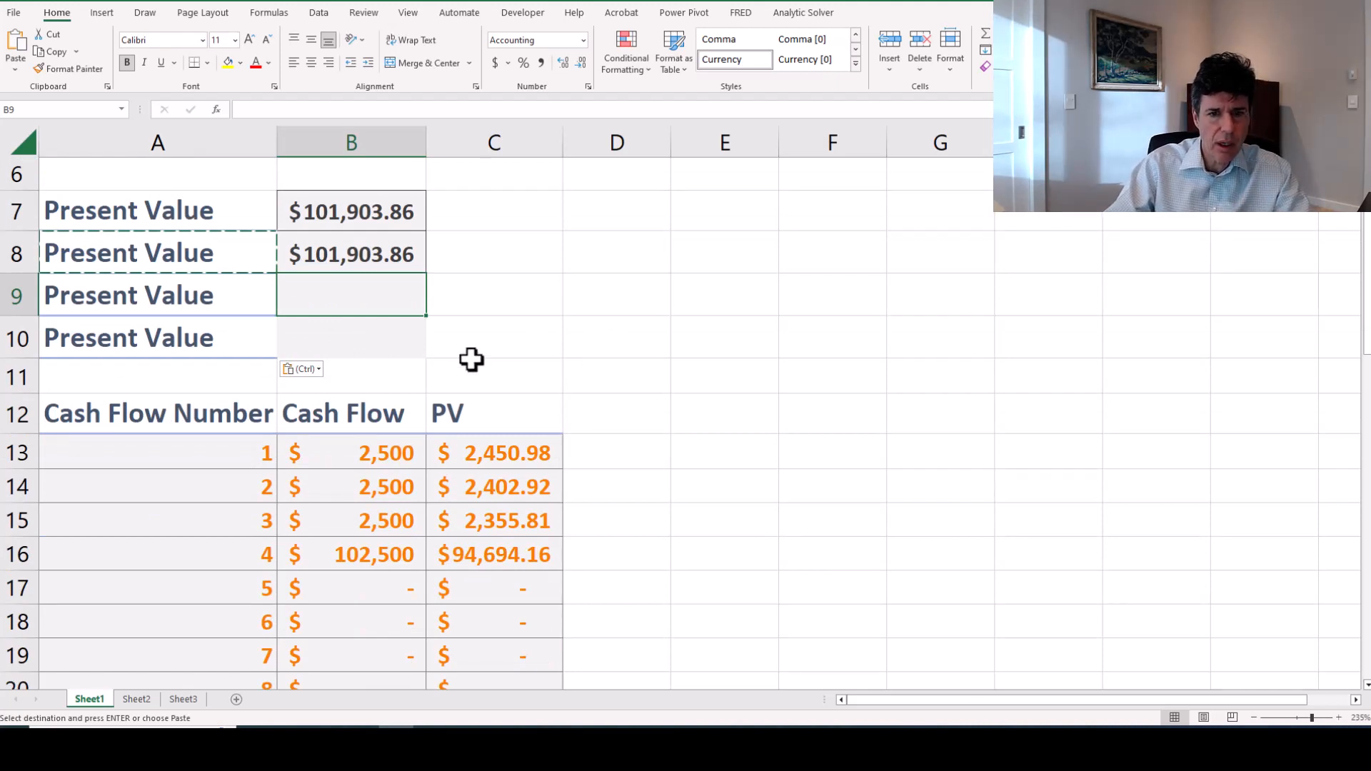
pyautogui.click(218, 420)
pyautogui.hotkey('ctrl', 'c')
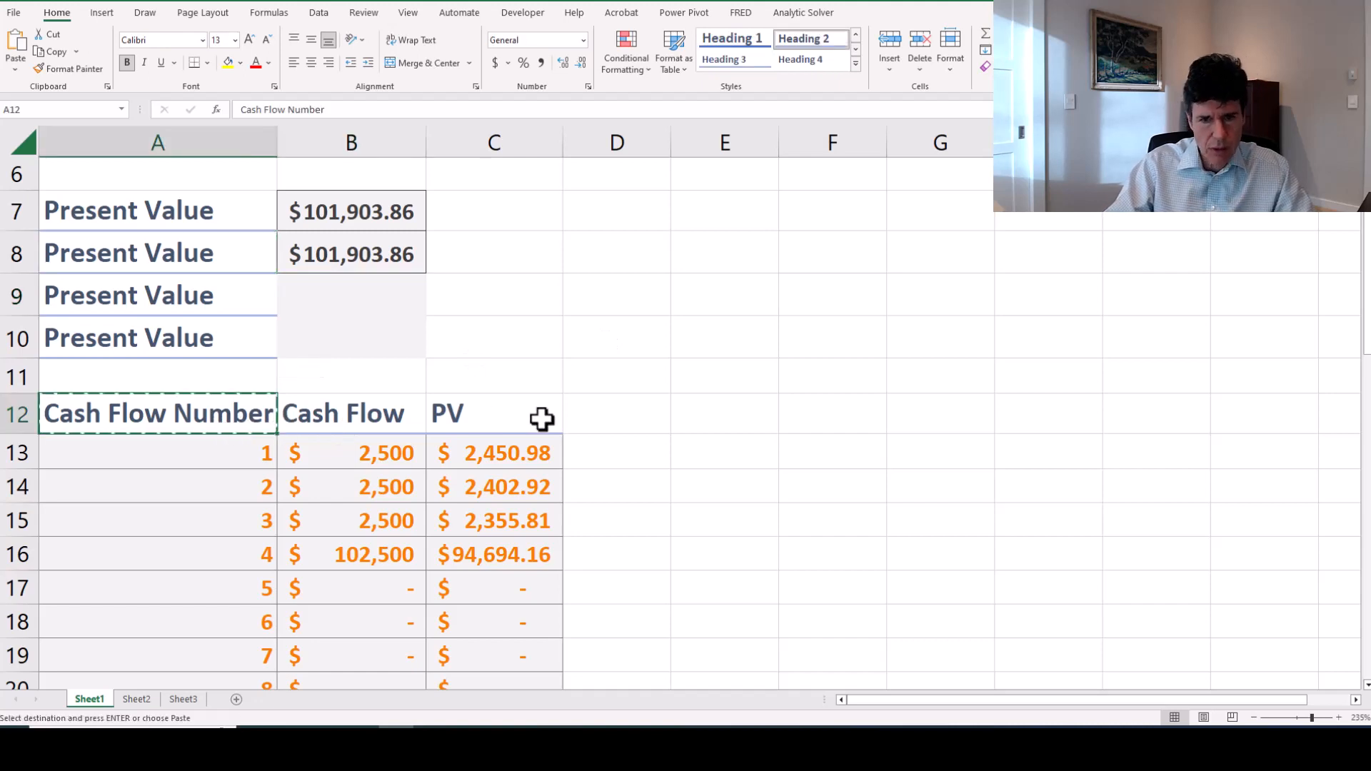
pyautogui.keyDown('shift'); pyautogui.click(475, 419); pyautogui.keyUp('shift')
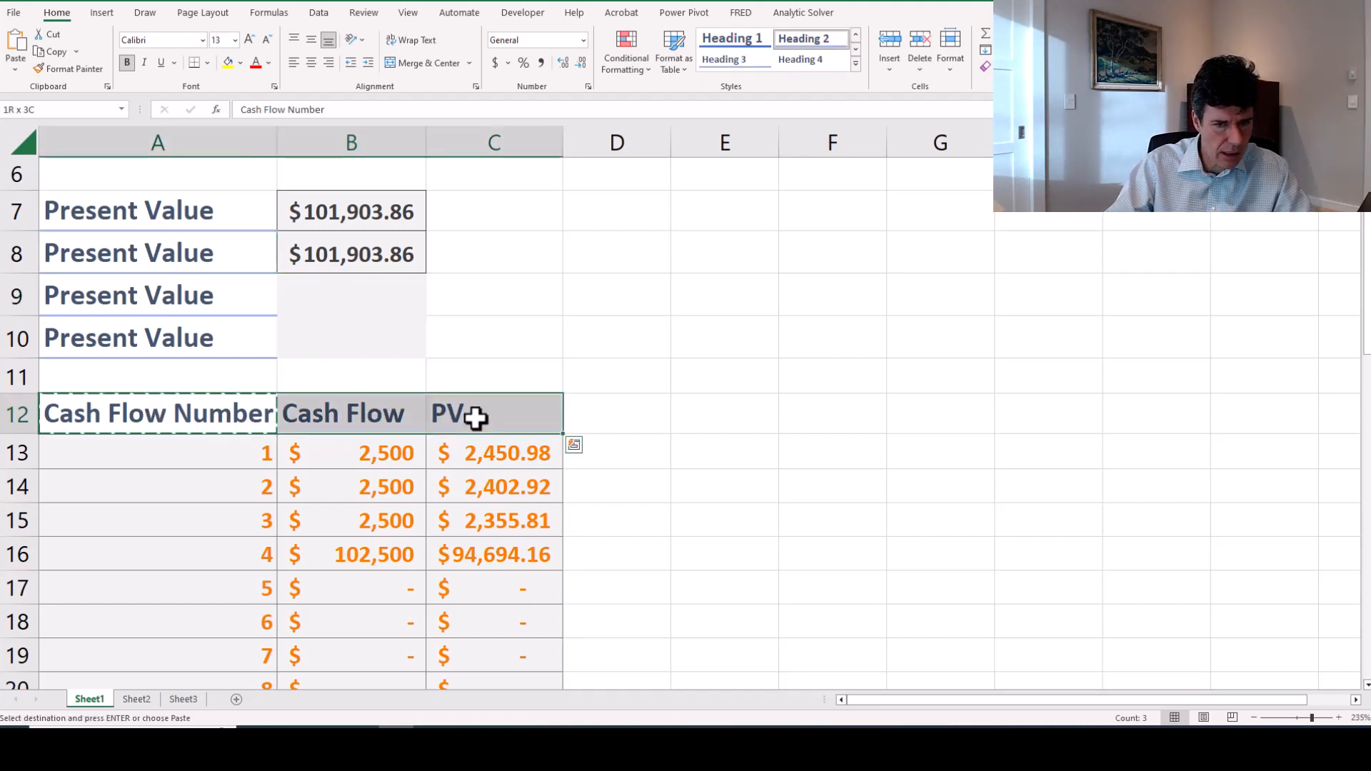
pyautogui.hotkey('ctrl', 'c')
pyautogui.click(710, 413)
pyautogui.hotkey('ctrl', 'v')
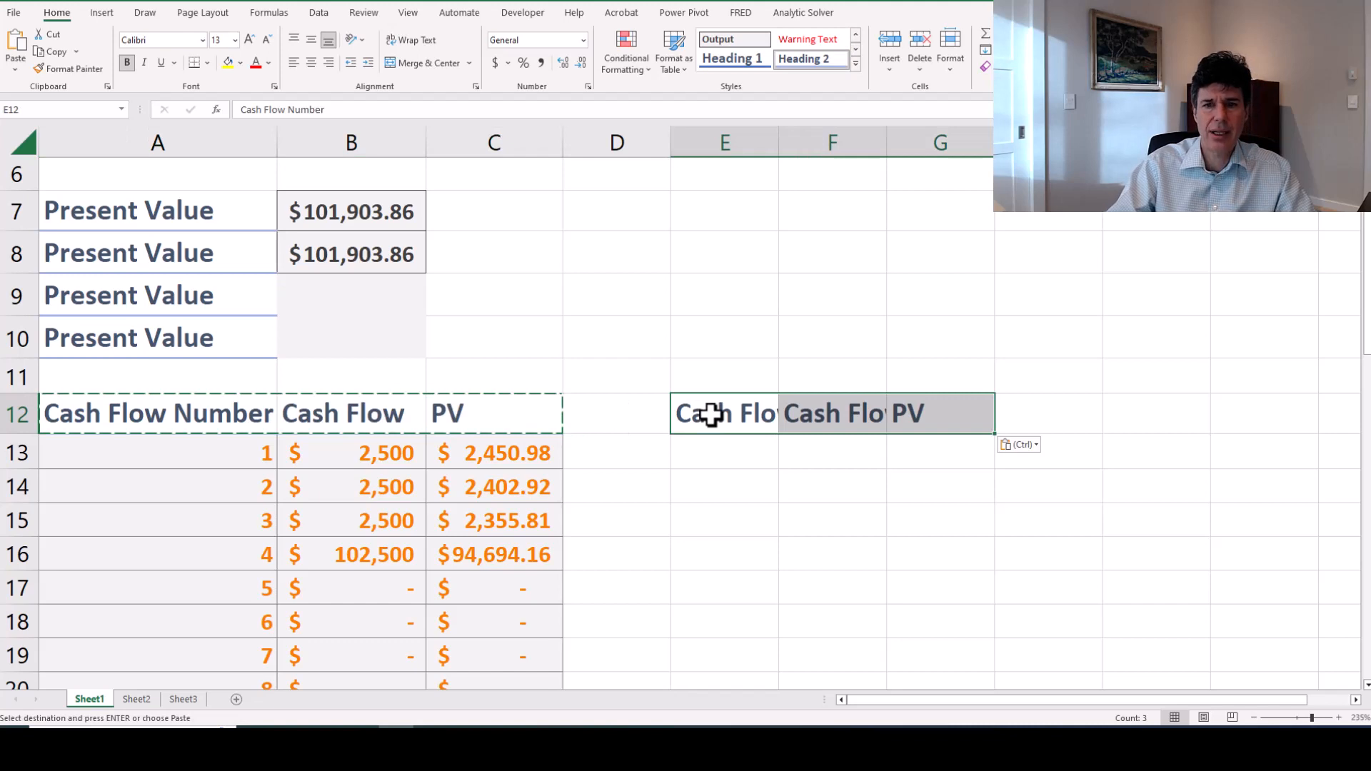
# Autofit the widths of columns E and F to their copied headers.
pyautogui.doubleClick(779, 143)
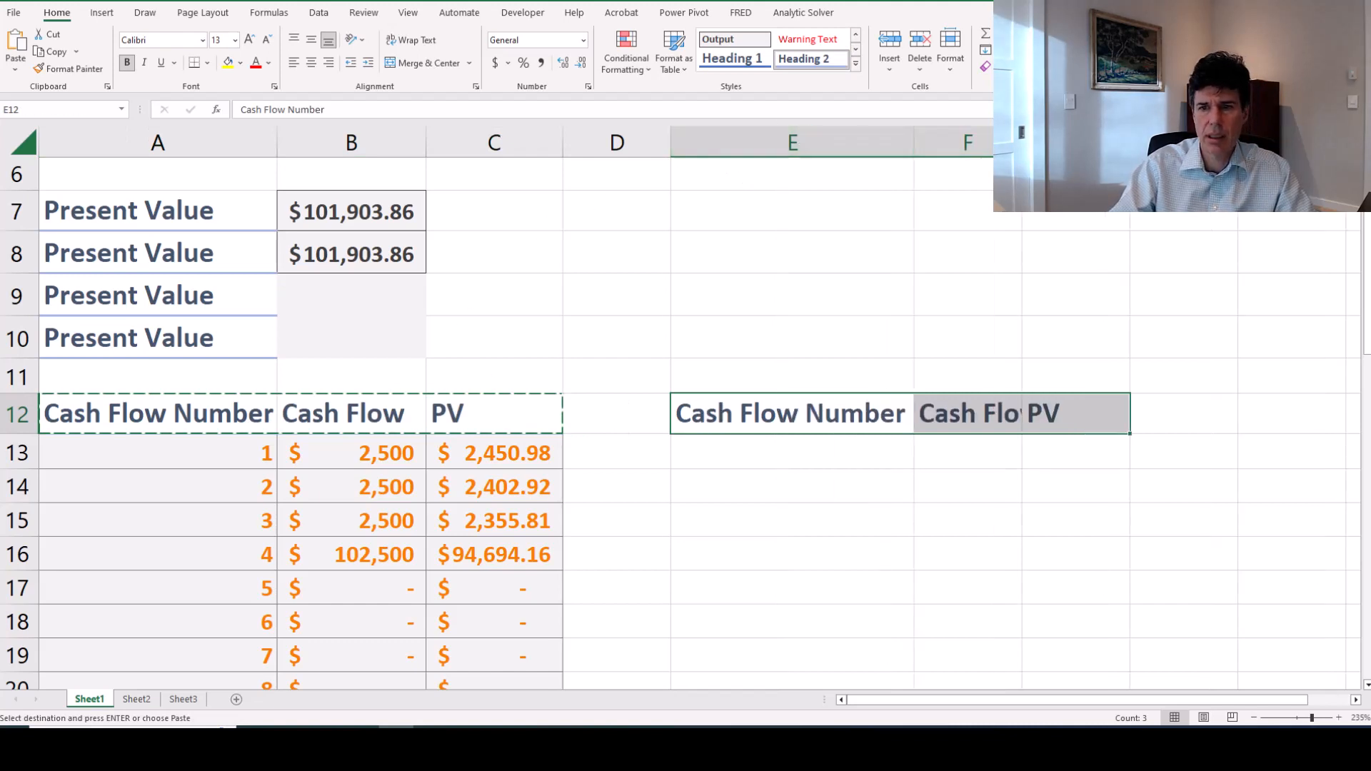
pyautogui.doubleClick(1022, 143)
pyautogui.click(1077, 428)
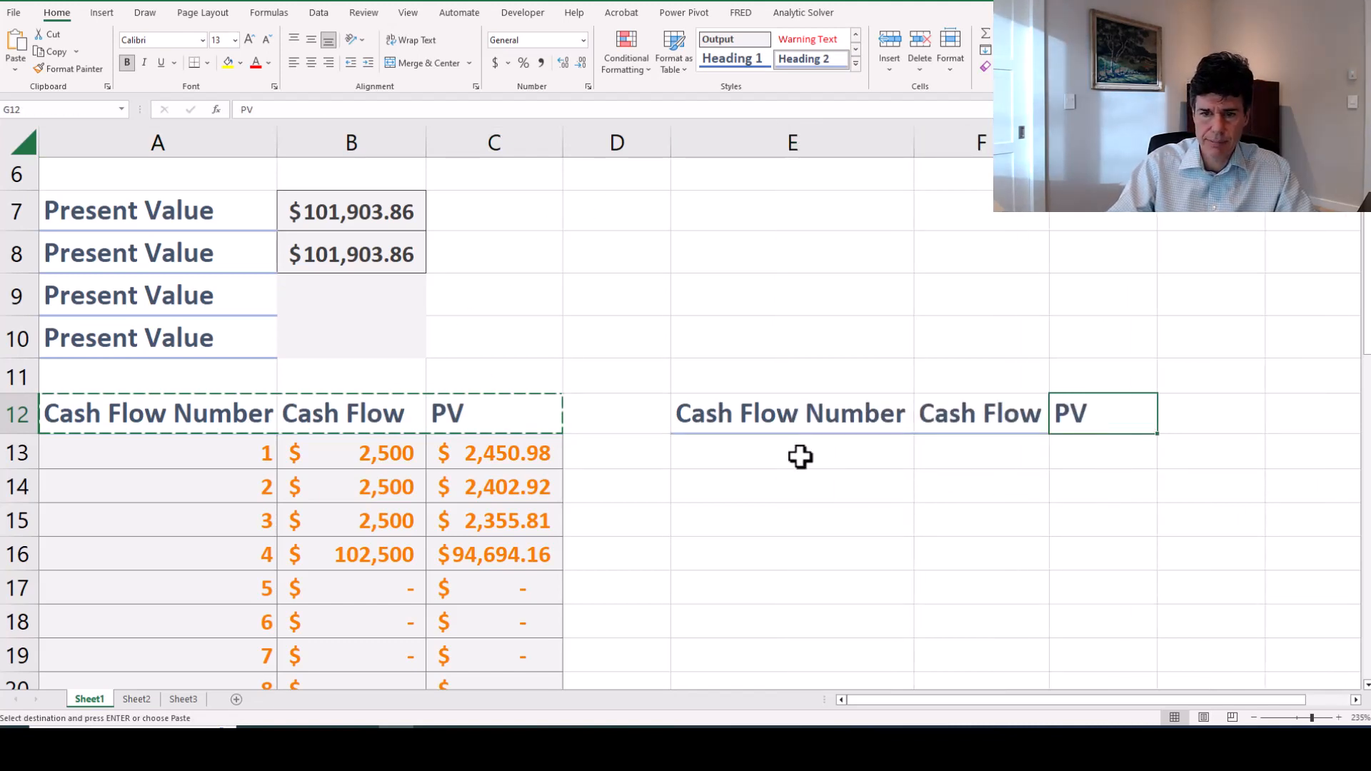
# Enter =SEQUENCE(10) in E13, under the second Cash Flow Number header.
pyautogui.click(800, 451)
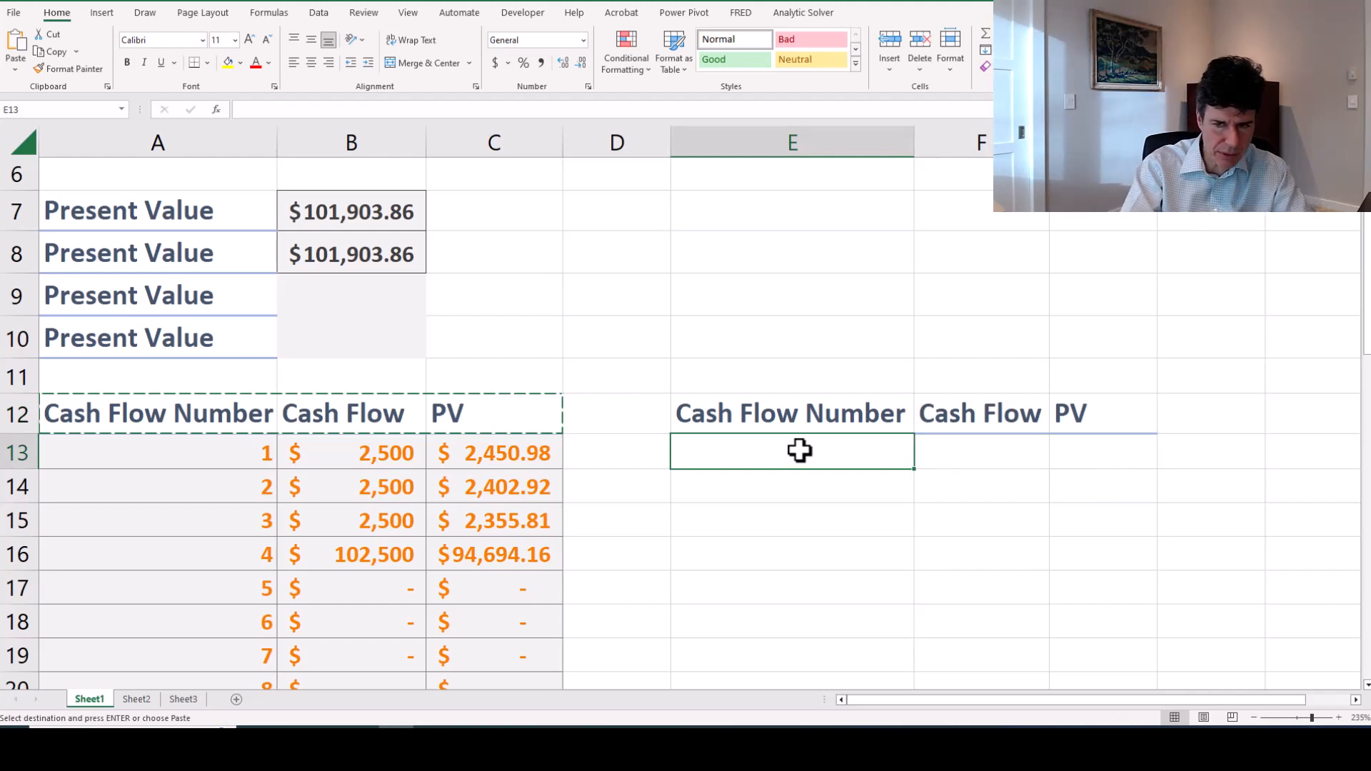
pyautogui.write('=')
pyautogui.press('Escape')
pyautogui.write('=')
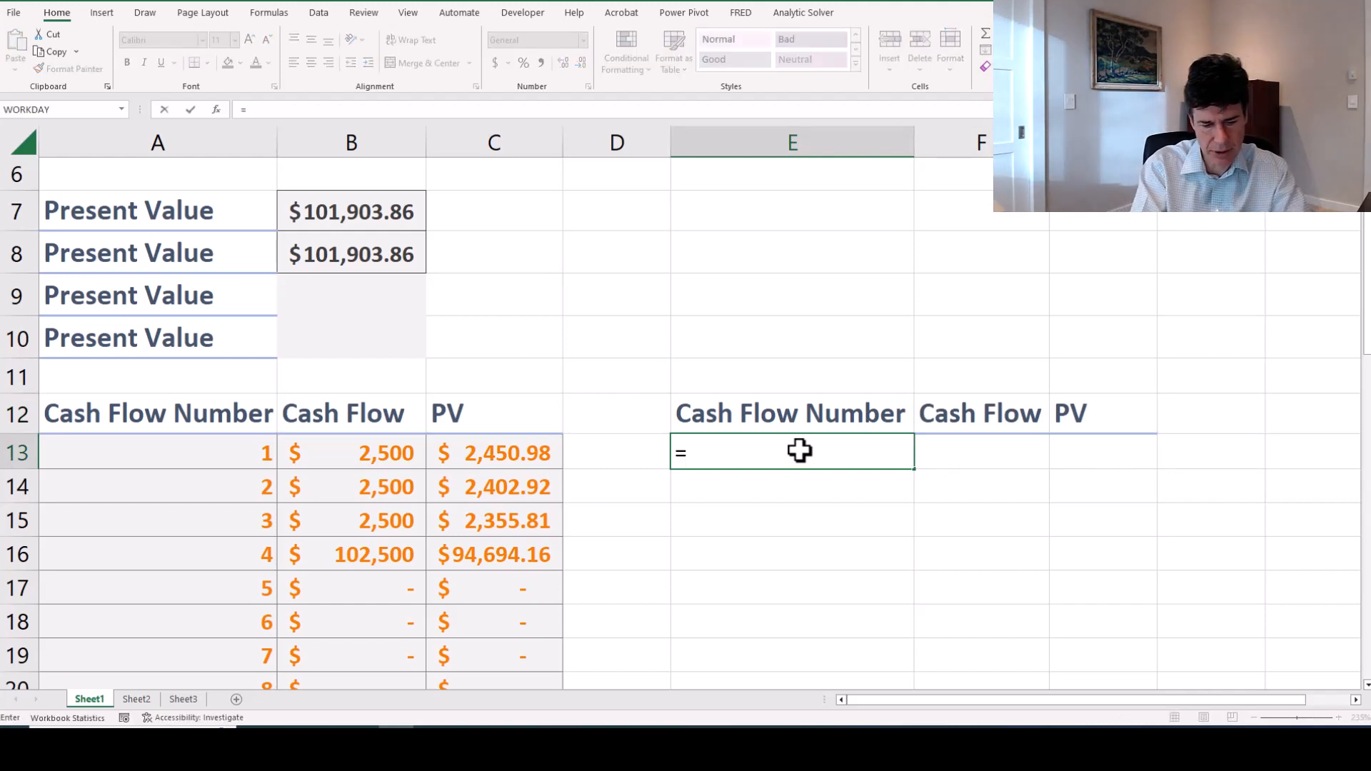
pyautogui.write('seq')
pyautogui.press('Tab')
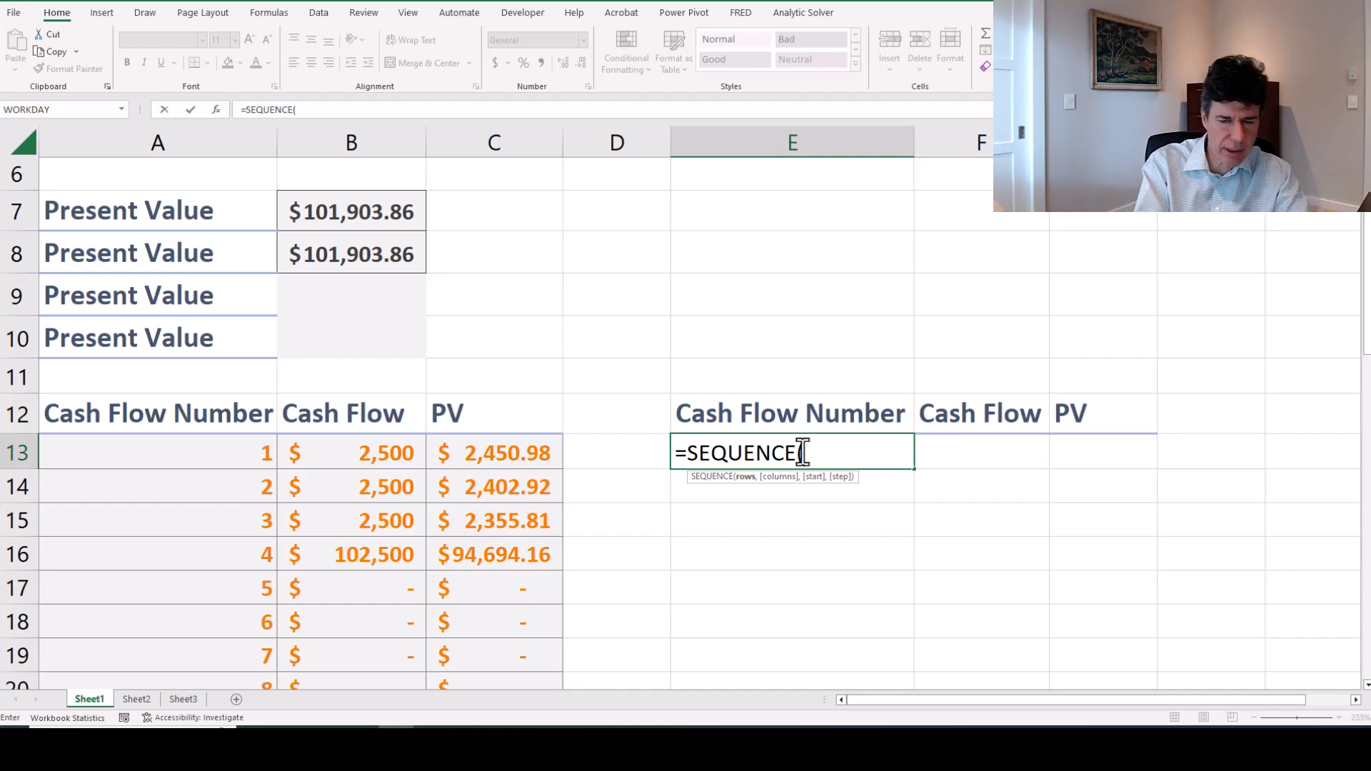
pyautogui.write('10)')
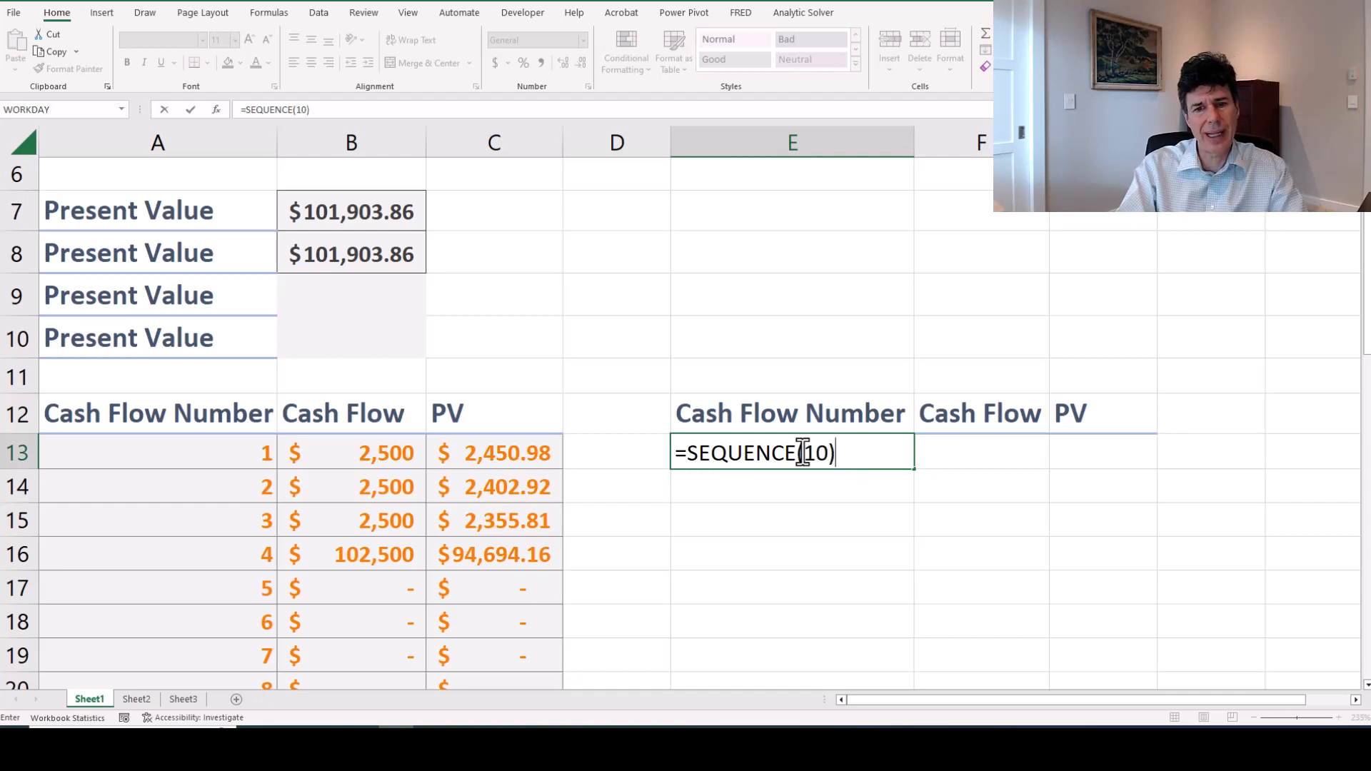
pyautogui.press('Return')
# Examine the numbers spilled down column E and the formula shown for the cells in the spill range.
pyautogui.press('Down')
pyautogui.press('Down')
pyautogui.press('Down')
pyautogui.press('Down')
pyautogui.press('Down')
pyautogui.press('Down')
pyautogui.press('Down')
pyautogui.press('Down')
pyautogui.press('Down')
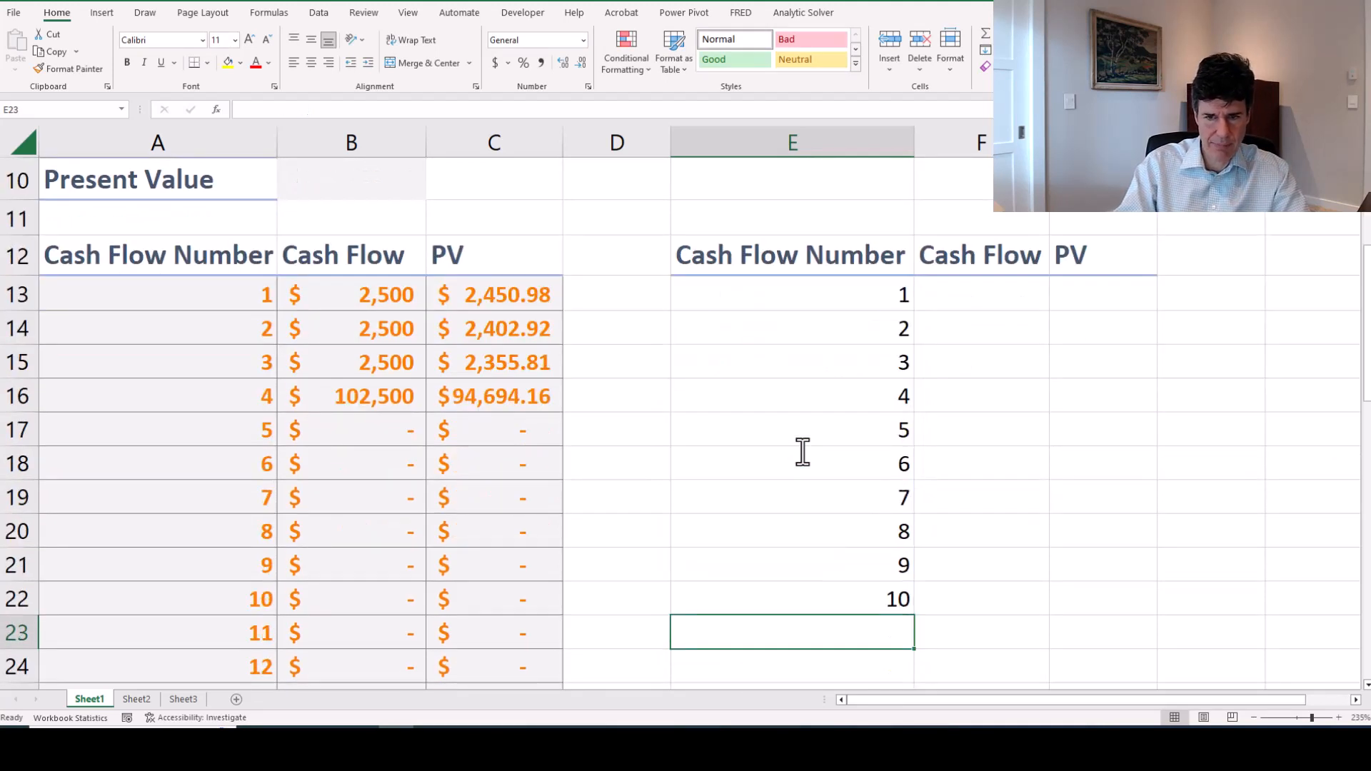
pyautogui.press('Up')
pyautogui.press('Up')
pyautogui.press('Up')
pyautogui.press('Up')
pyautogui.press('Up')
pyautogui.press('Up')
pyautogui.press('Up')
pyautogui.press('Up')
pyautogui.press('Up')
pyautogui.press('Up')
pyautogui.press('Up')
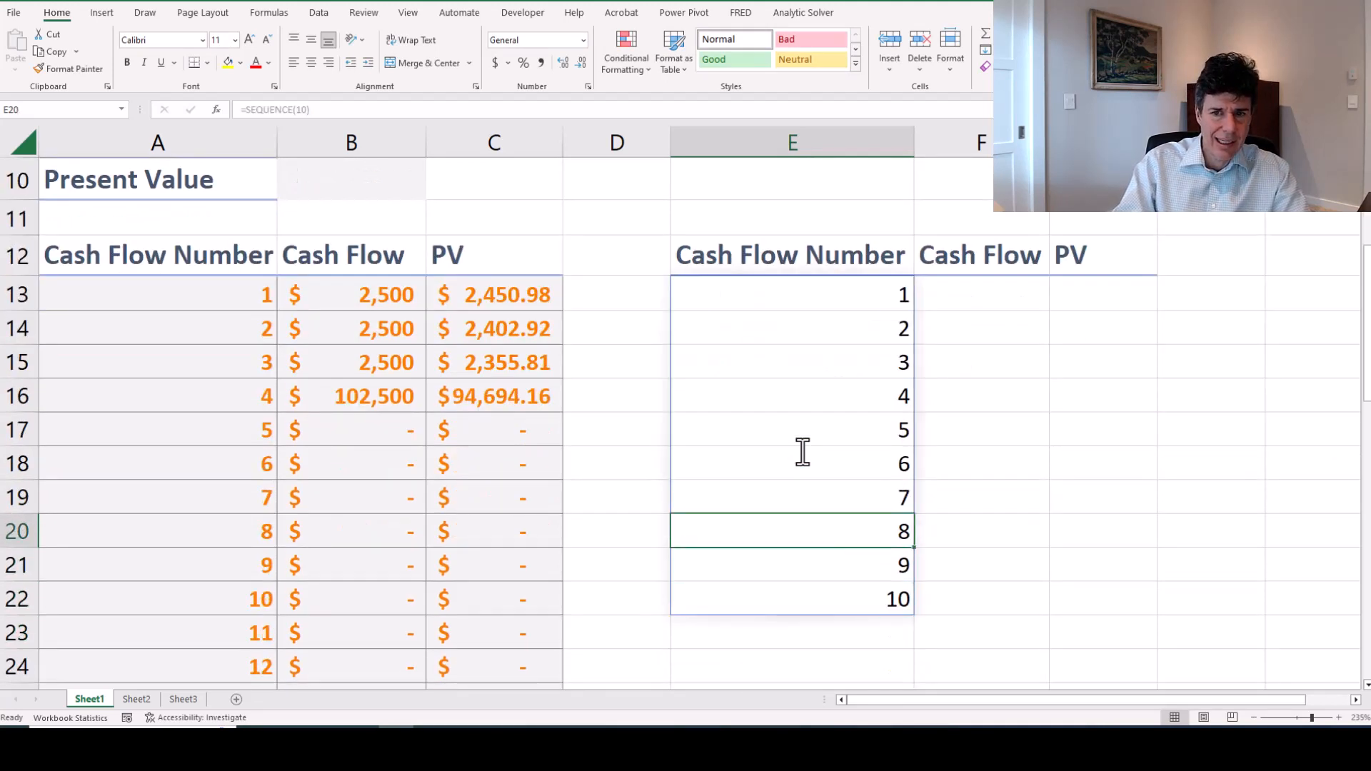
# Change the row count of the SEQUENCE formula in E13 to 20.
pyautogui.press('Down')
pyautogui.press('F2')
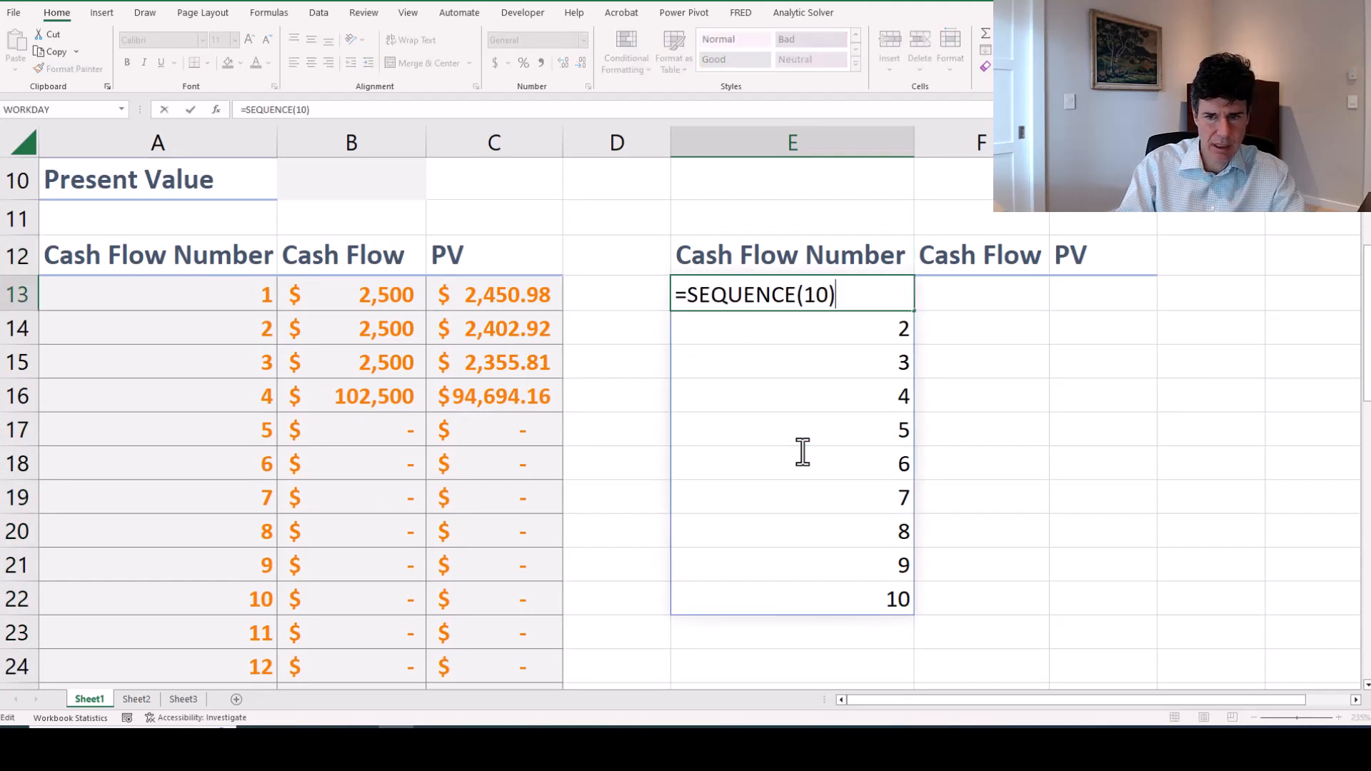
pyautogui.press('Left')
pyautogui.press('Left')
pyautogui.press('BackSpace')
pyautogui.write('2')
pyautogui.press('Return')
pyautogui.press('Up')
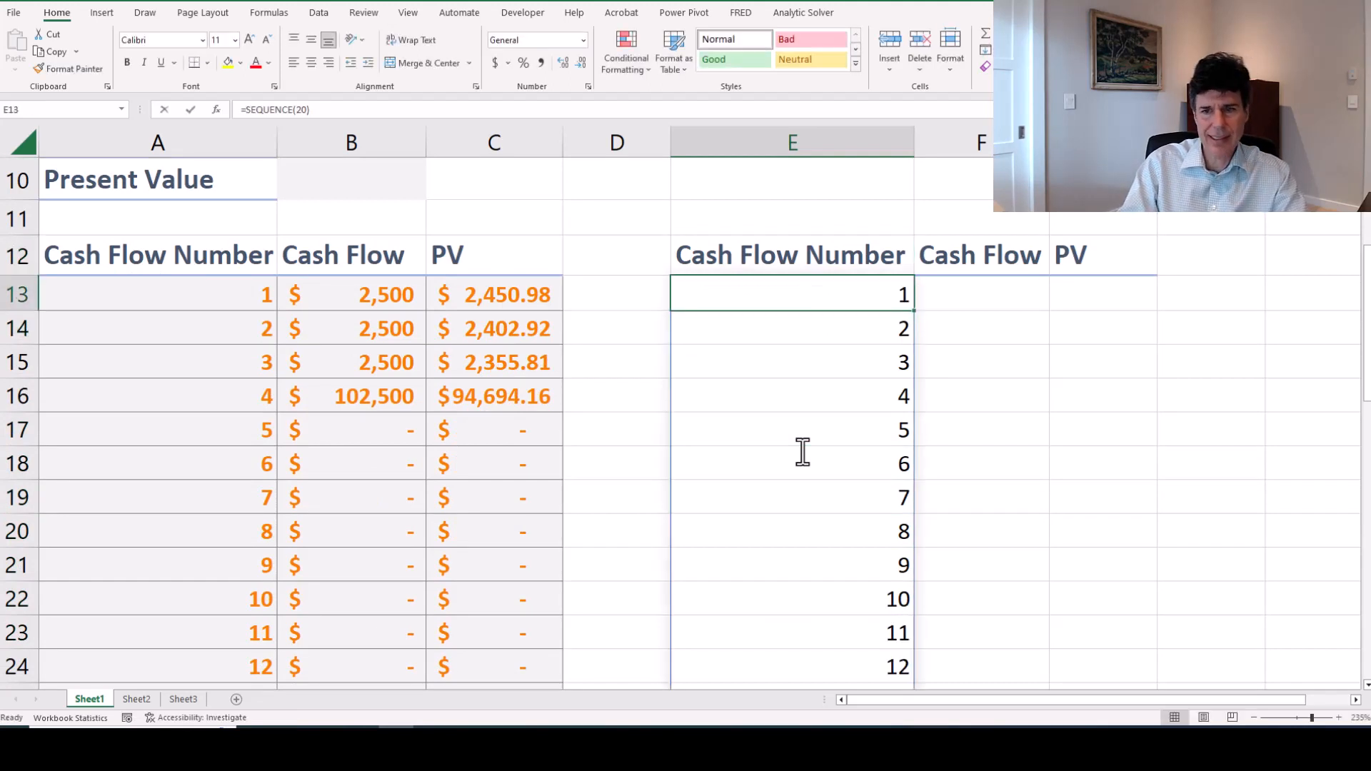
# Extend the E13 formula to =SEQUENCE(20,1,0,2) and check the end of its spill range.
pyautogui.press('F2')
pyautogui.press('Left')
pyautogui.write(',')
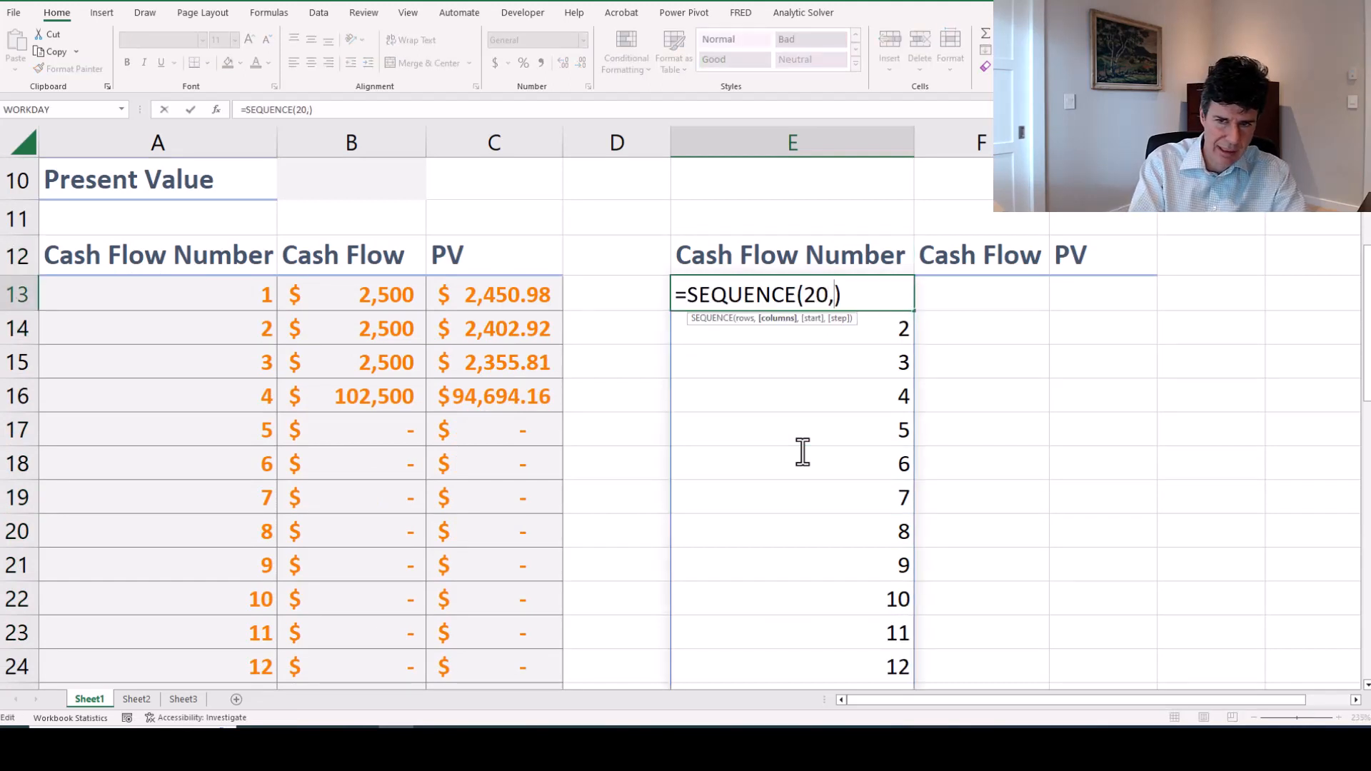
pyautogui.write('1,')
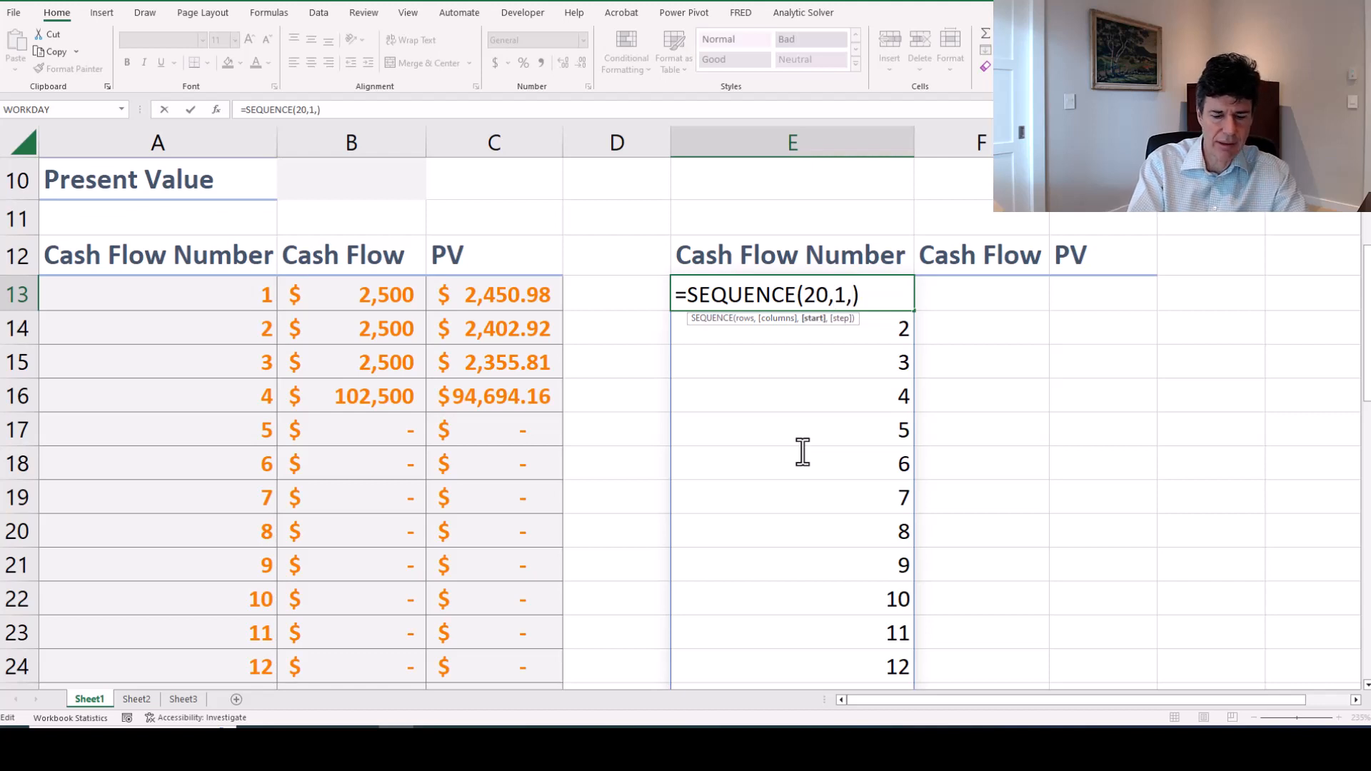
pyautogui.write('0,2')
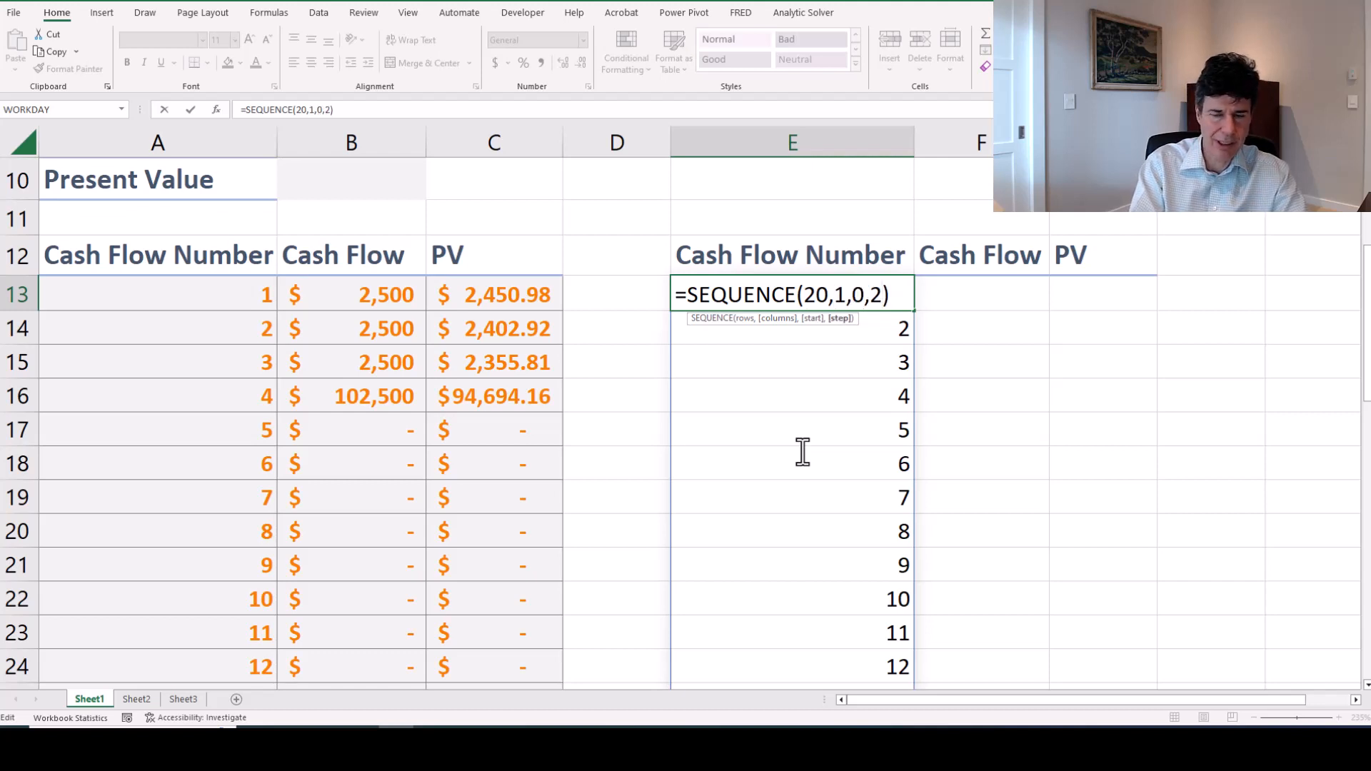
pyautogui.press('Return')
pyautogui.press('Down')
pyautogui.hotkey('ctrl', 'Down')
pyautogui.press('Up')
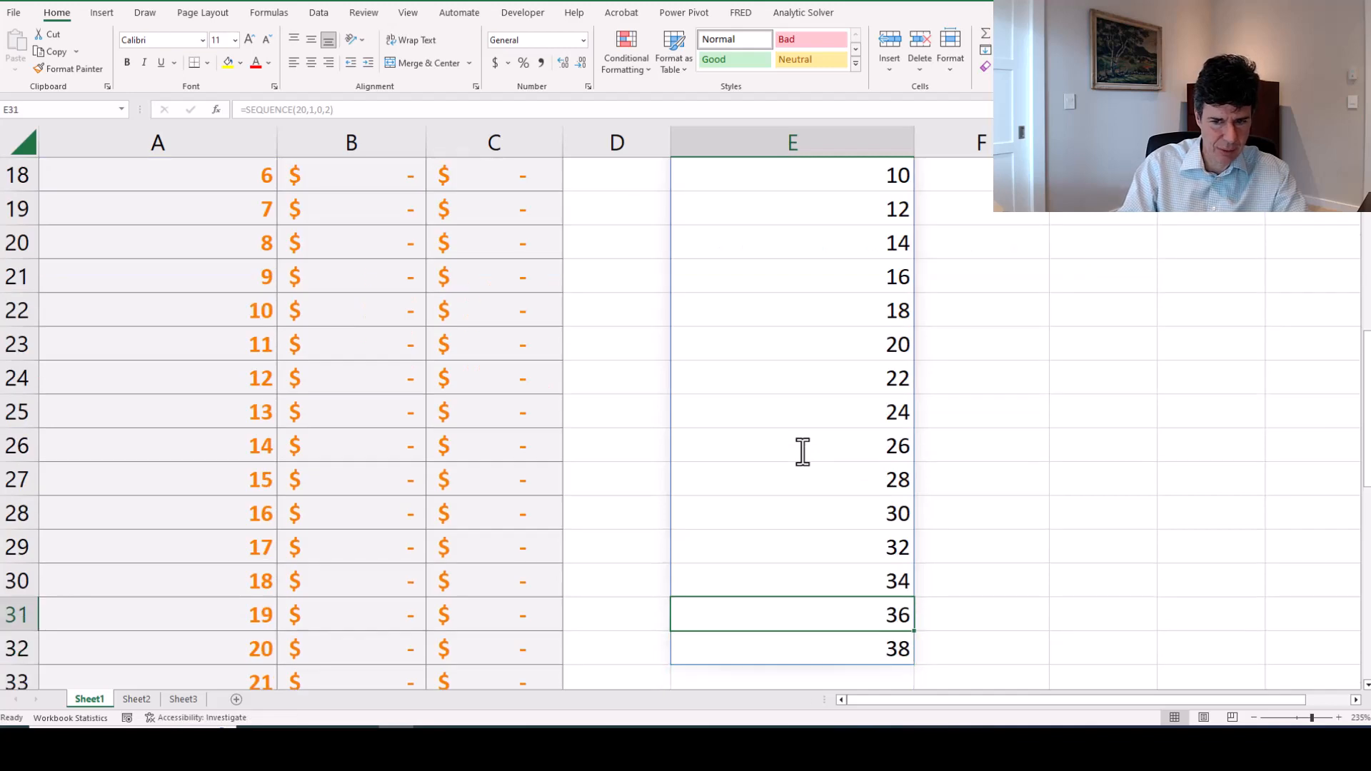
# Set the start argument to 2 so E13 reads =SEQUENCE(20,1,2,2), and check the end of the list.
pyautogui.hotkey('ctrl', 'Up')
pyautogui.press('Up')
pyautogui.press('Down')
pyautogui.press('Down')
pyautogui.press('F2')
pyautogui.press('Left')
pyautogui.press('Left')
pyautogui.press('Left')
pyautogui.press('Left')
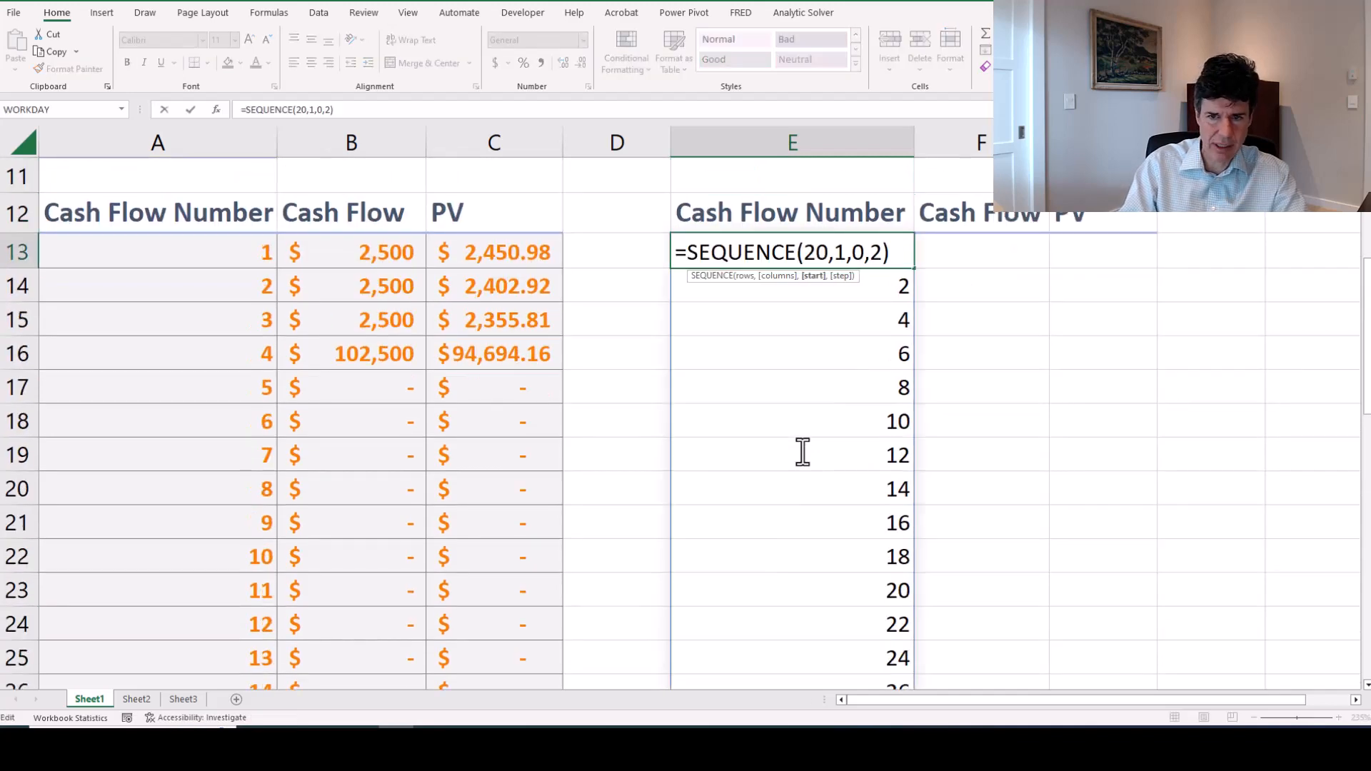
pyautogui.press('Delete')
pyautogui.write('2')
pyautogui.press('Return')
pyautogui.press('Down')
pyautogui.hotkey('ctrl', 'Down')
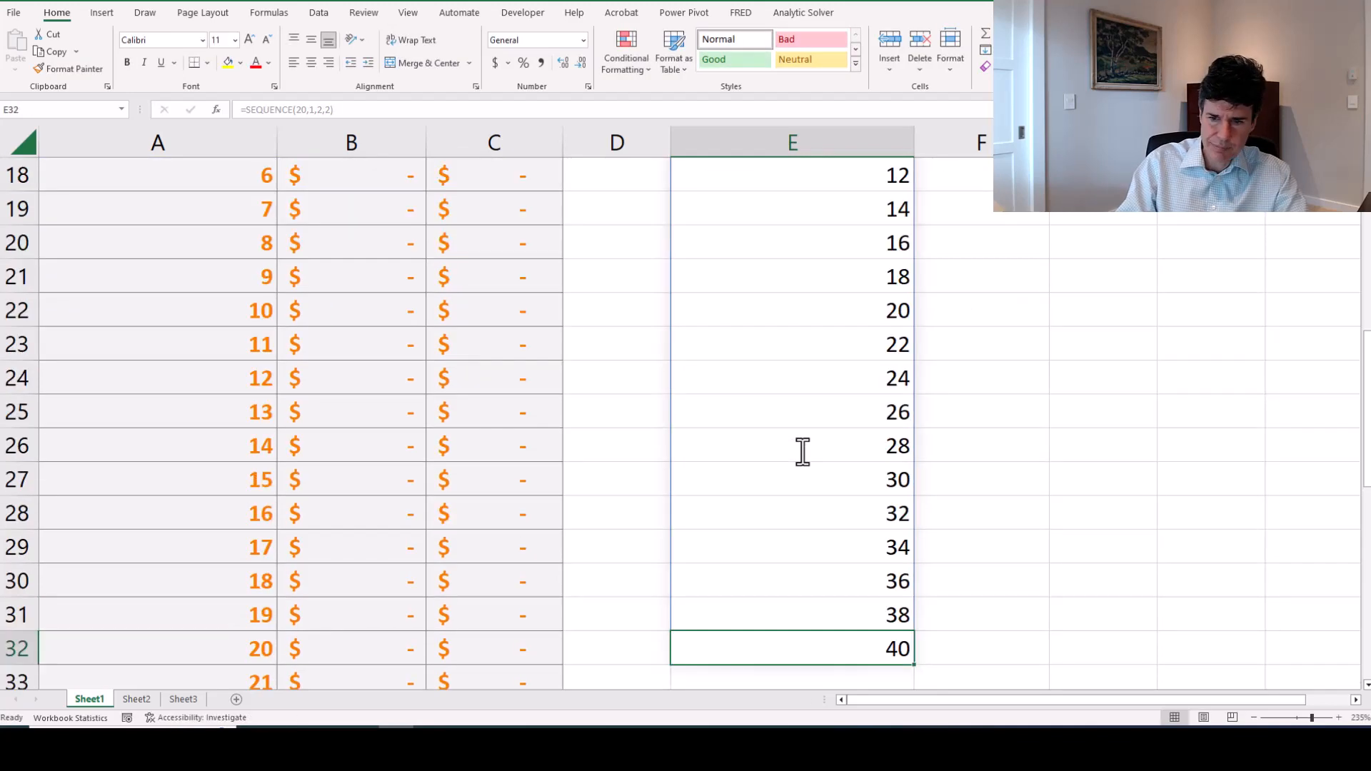
# Change E13 to =SEQUENCE(20,1,200.25,0) and look through the spilled column down to its last rows.
pyautogui.press('Up')
pyautogui.press('Up')
pyautogui.hotkey('ctrl', 'Up')
pyautogui.press('Down')
pyautogui.press('F2')
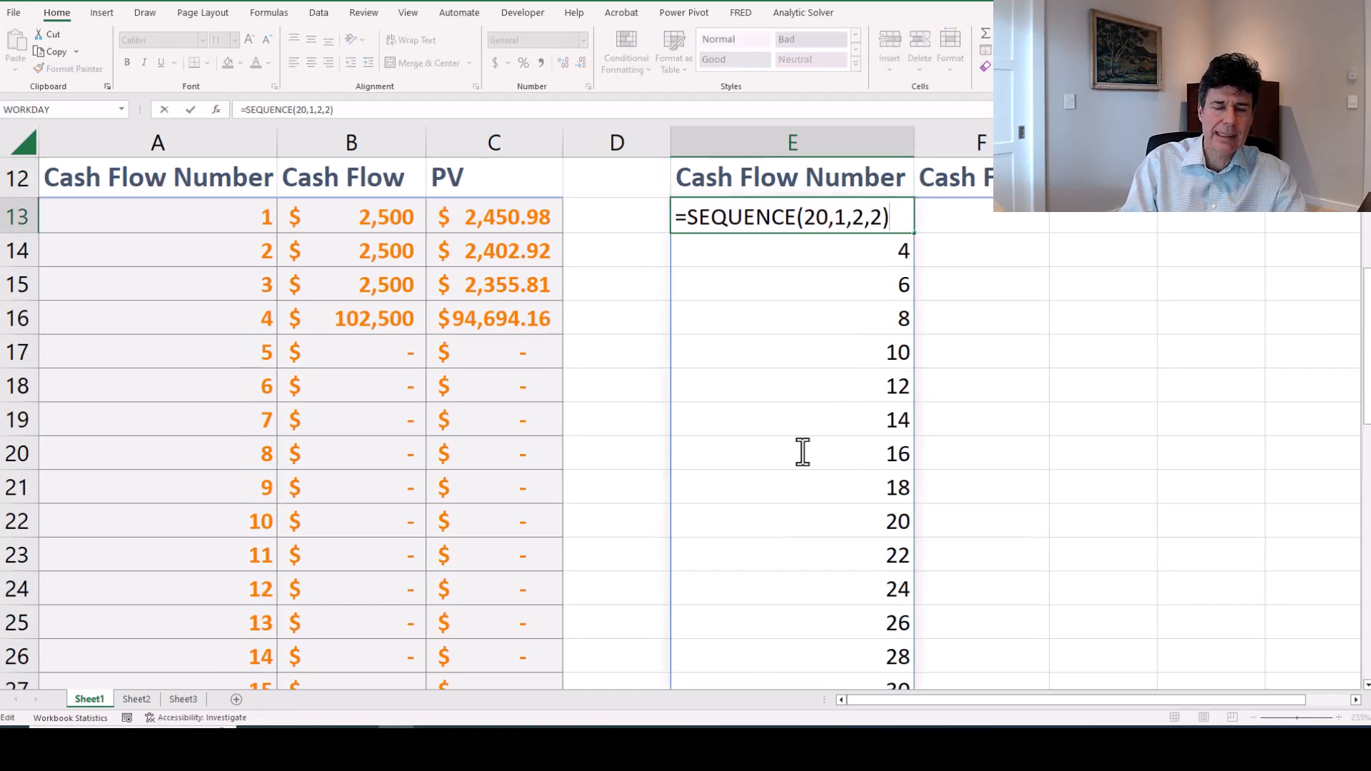
pyautogui.press('Left')
pyautogui.press('BackSpace')
pyautogui.write('0')
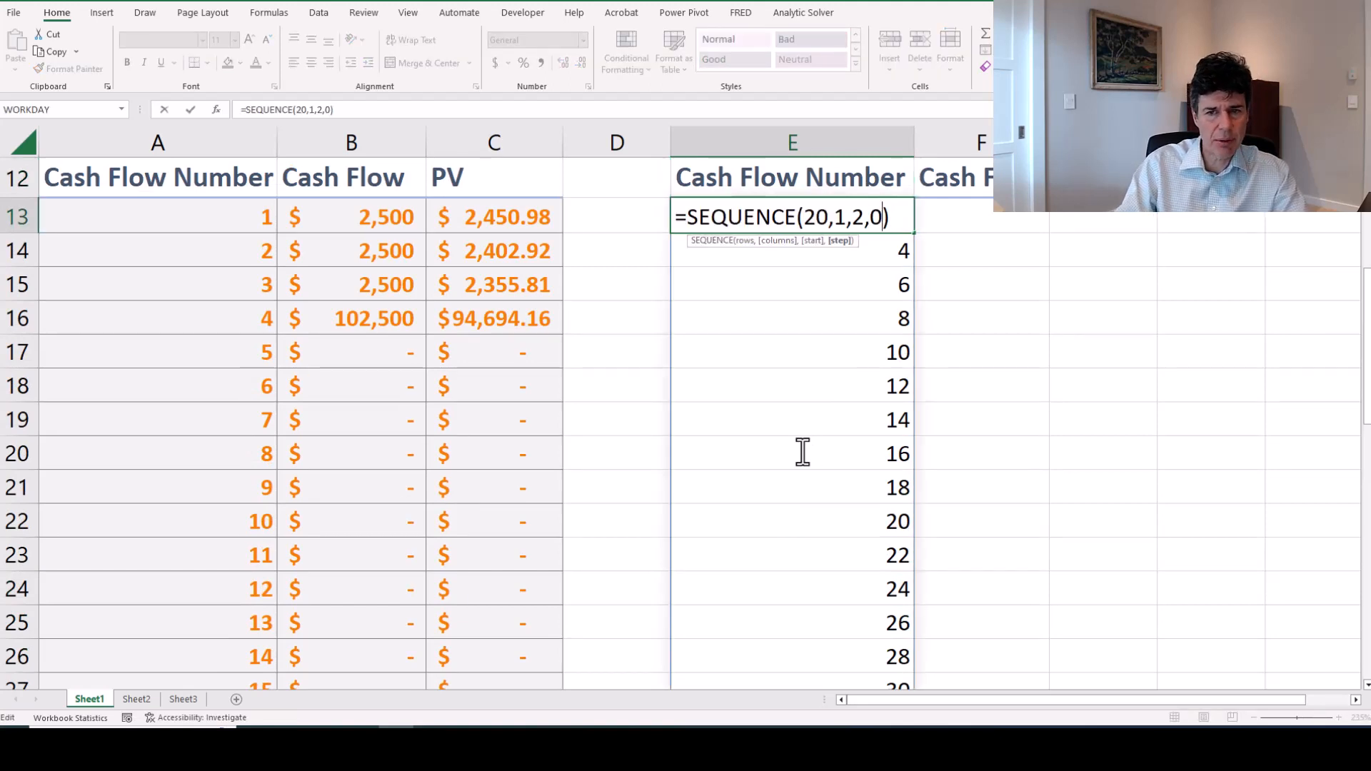
pyautogui.press('Left')
pyautogui.press('Left')
pyautogui.write('00.')
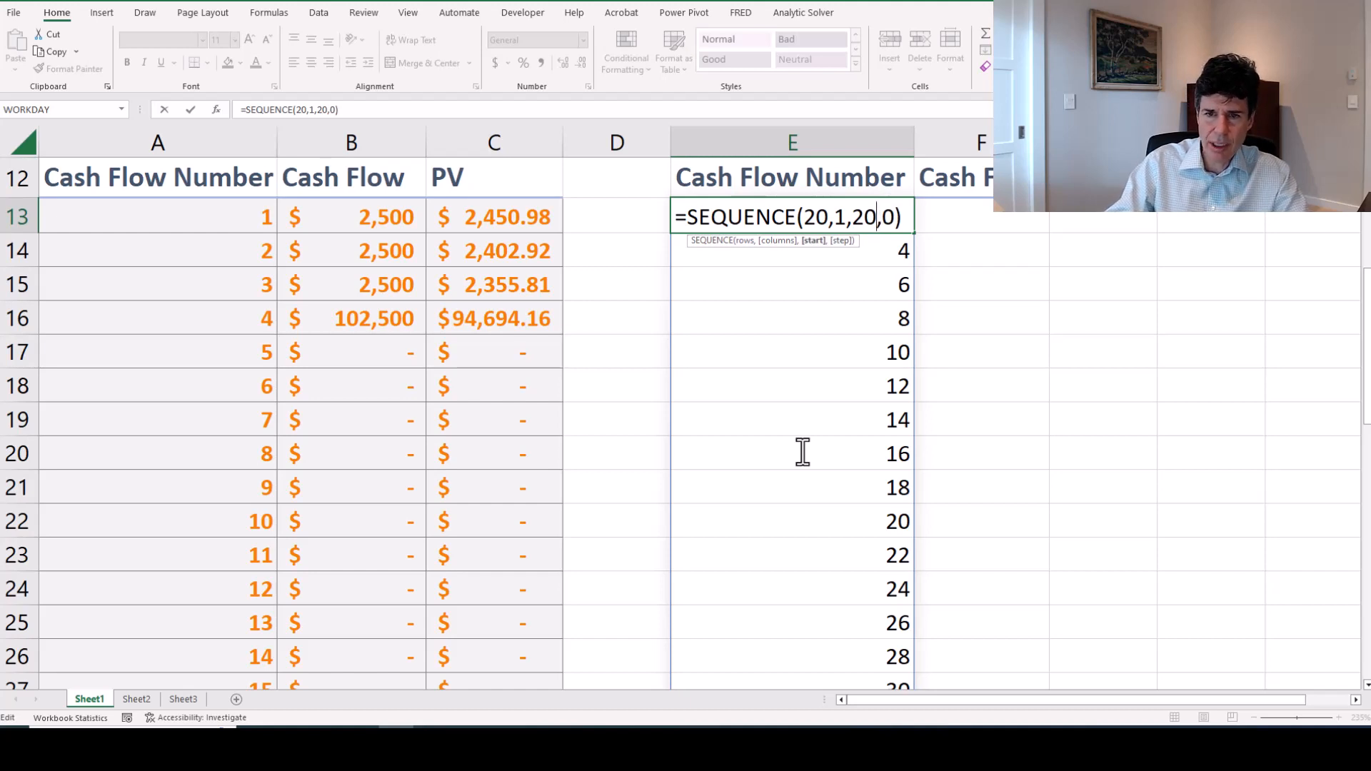
pyautogui.write('25')
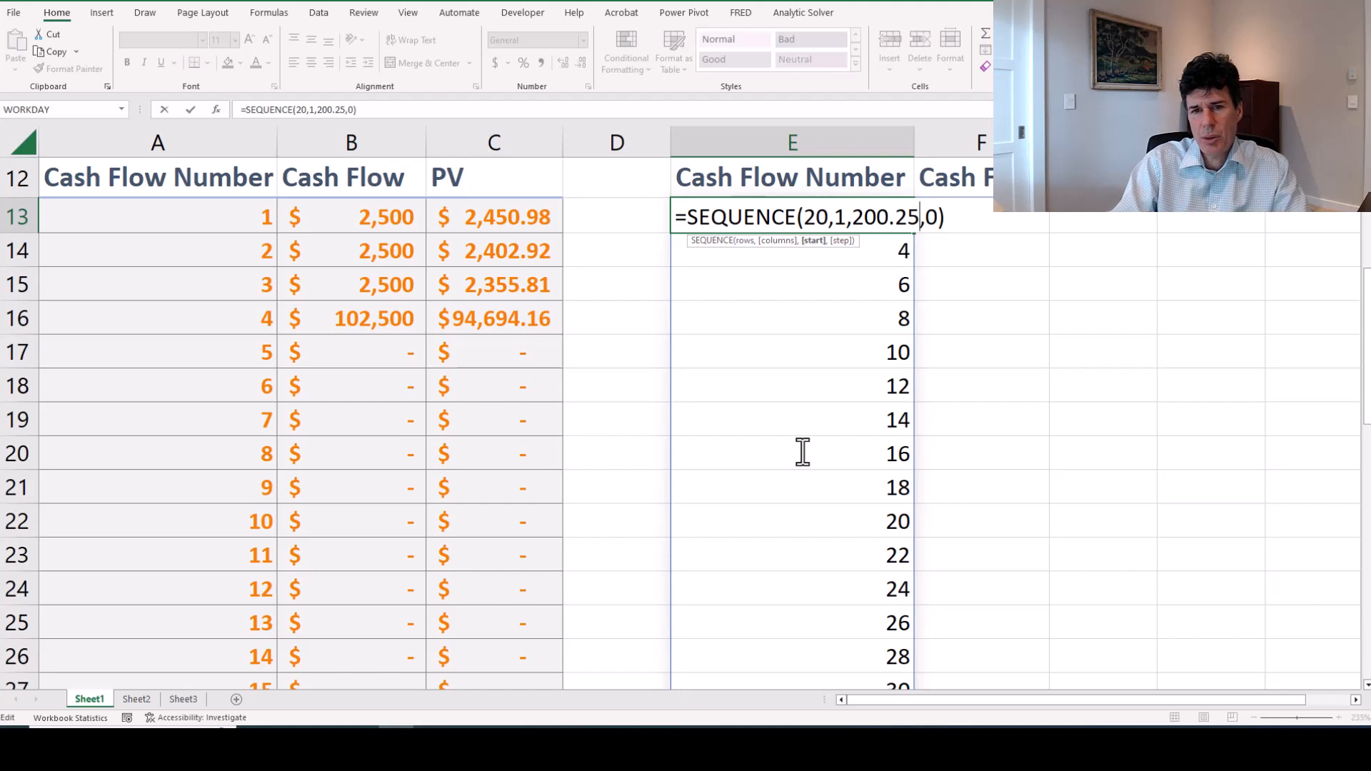
pyautogui.press('Return')
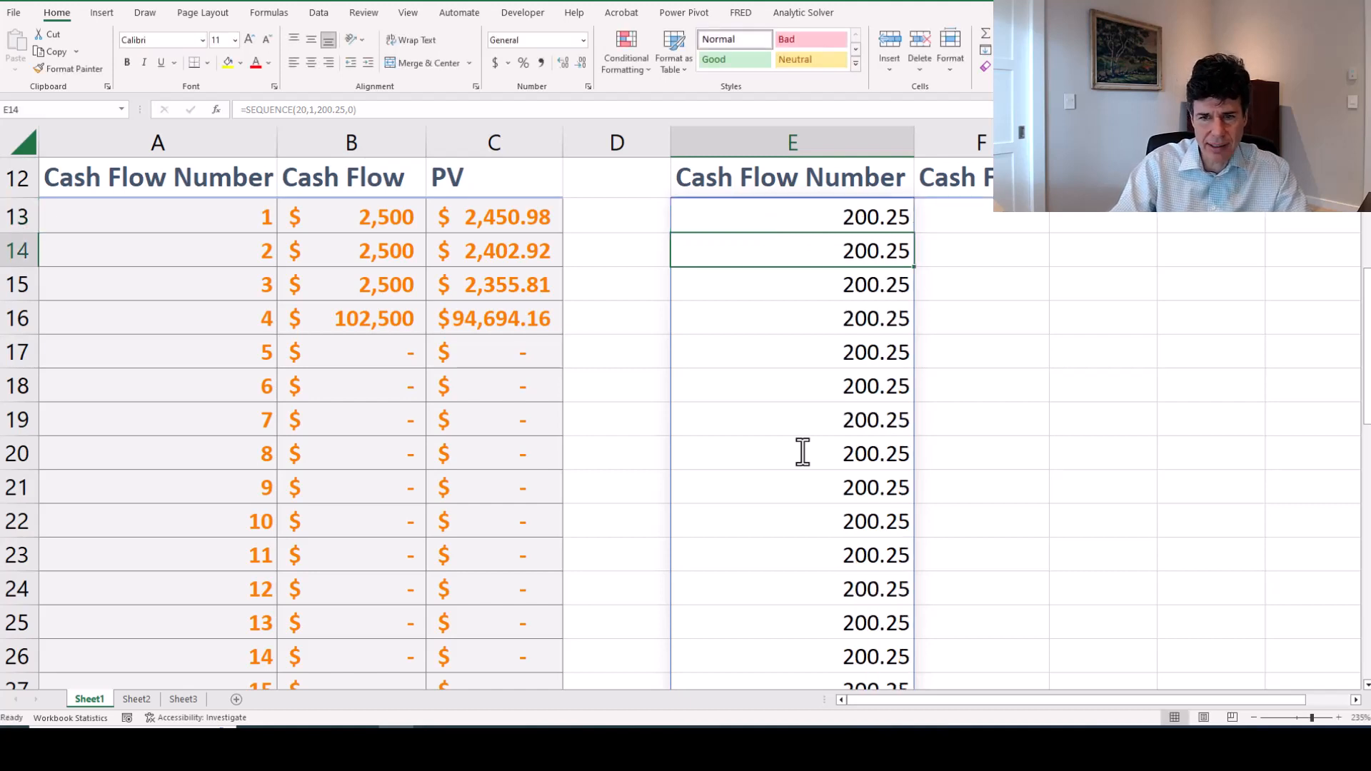
pyautogui.press('Down')
pyautogui.press('Down')
pyautogui.hotkey('ctrl', 'Down')
pyautogui.press('Up')
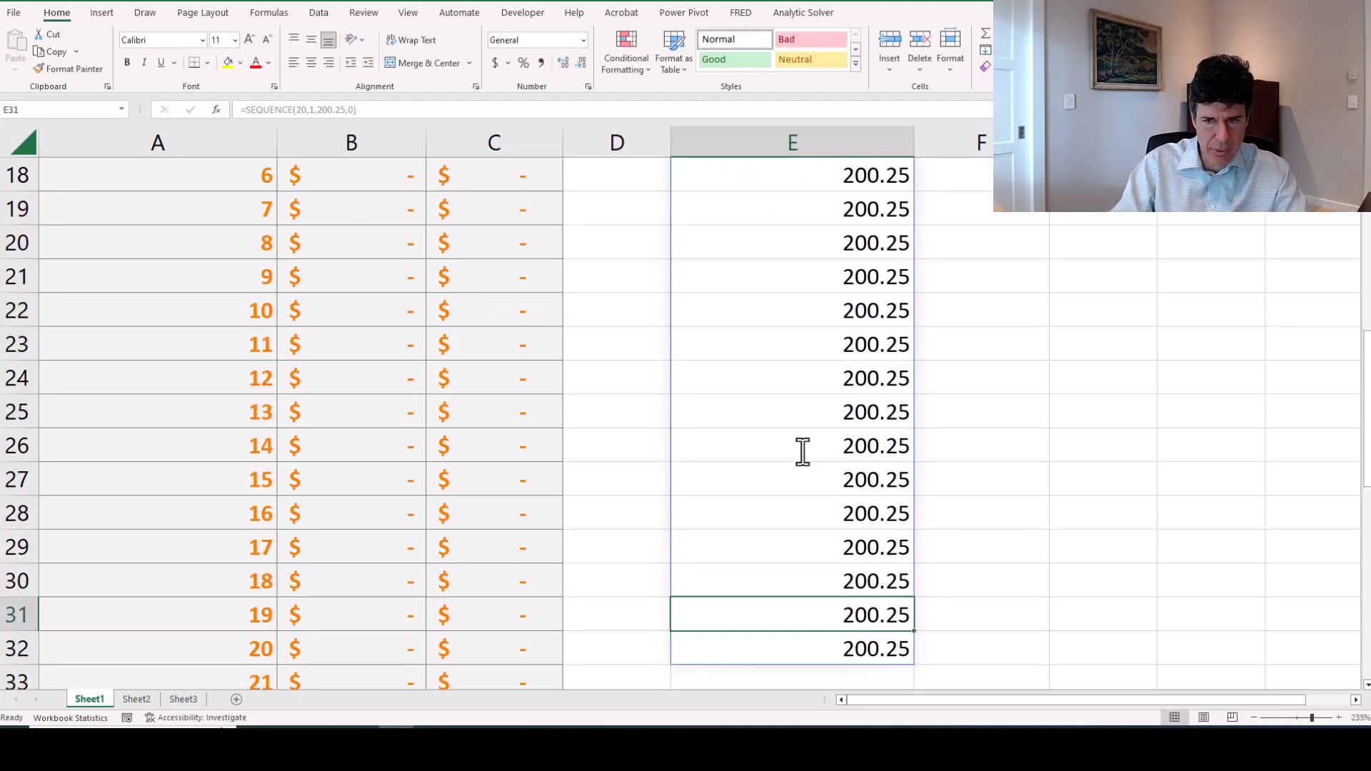
pyautogui.hotkey('ctrl', 'Up')
pyautogui.press('Down')
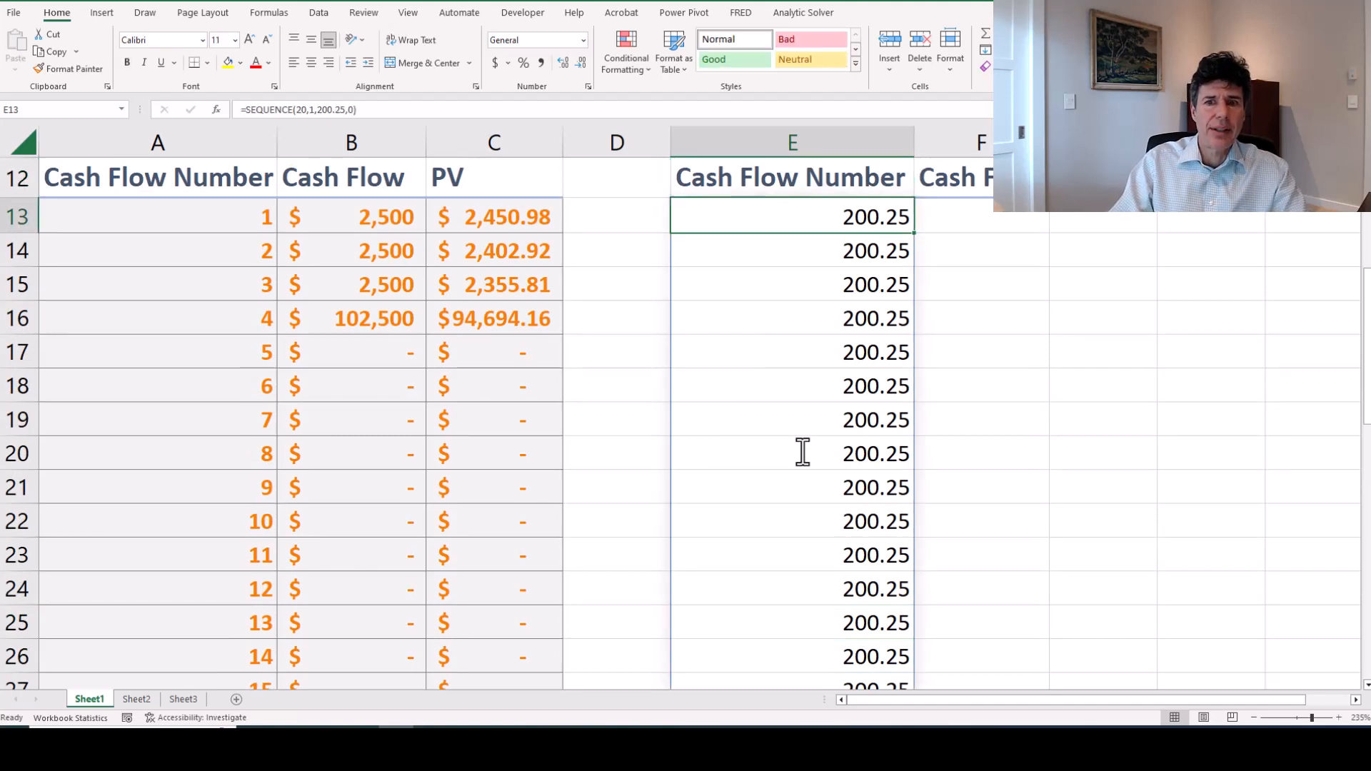
# Enter the filler text "asdflkj" in E18, inside the spill range of the E13 formula.
pyautogui.press('Down')
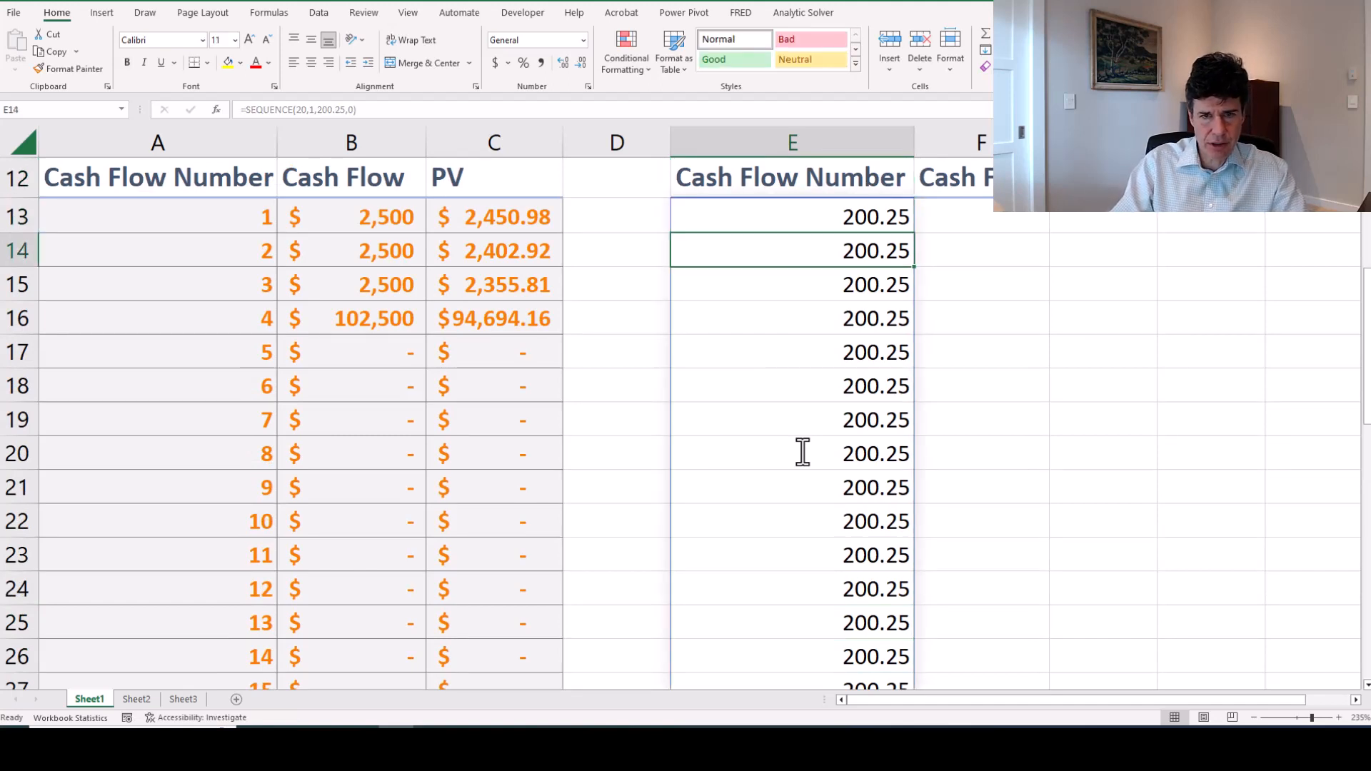
pyautogui.press('Down')
pyautogui.press('Down')
pyautogui.press('Down')
pyautogui.press('Down')
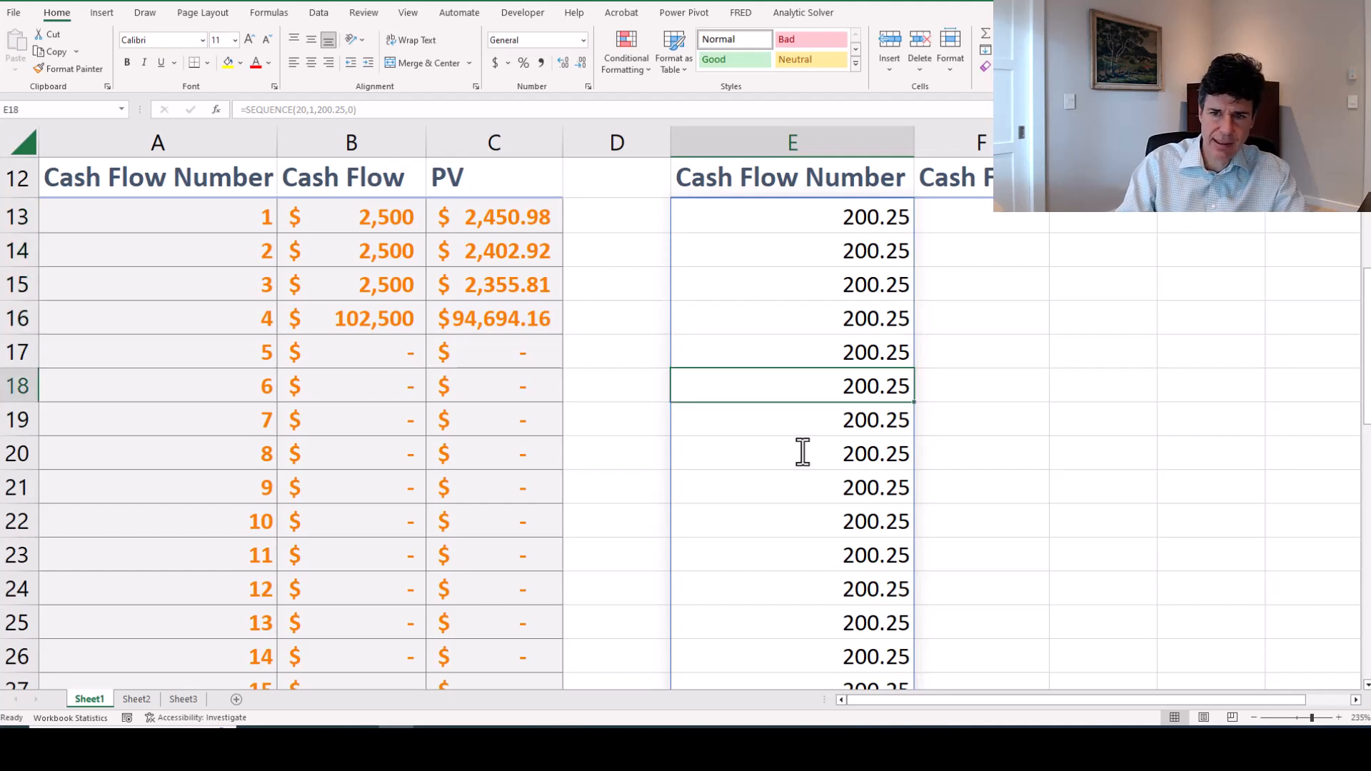
pyautogui.write('asdflkj')
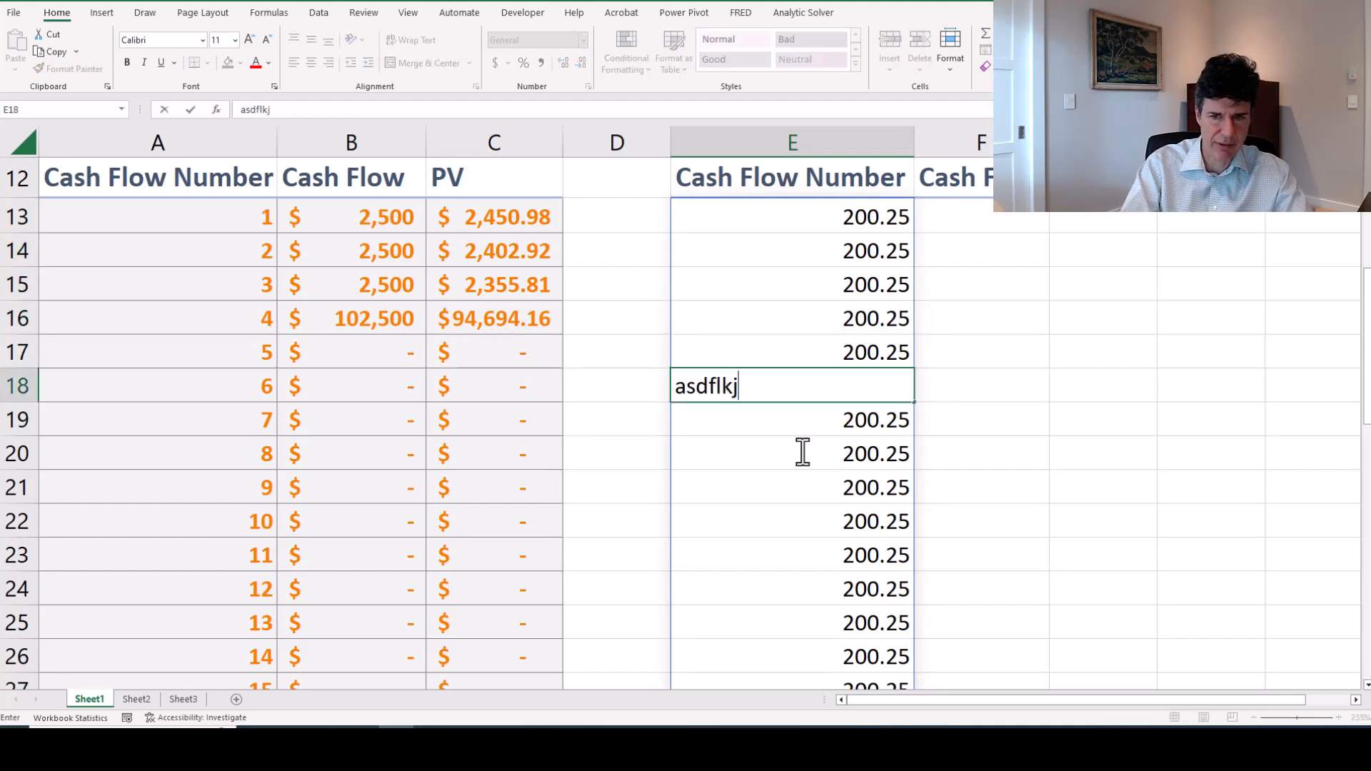
pyautogui.press('Return')
pyautogui.press('Up')
pyautogui.press('Up')
pyautogui.press('Up')
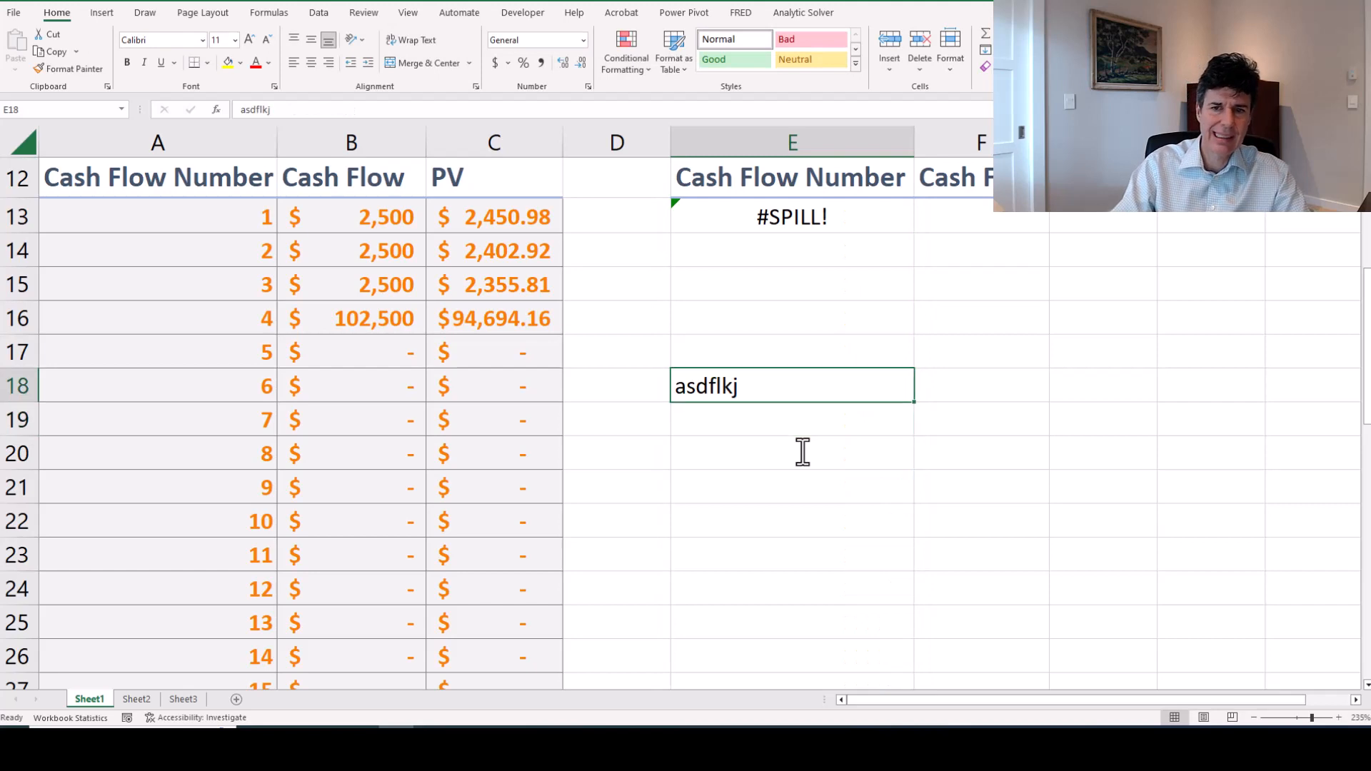
# Check the spill error in E13 and clear the blocking text from E18.
pyautogui.press('End')
pyautogui.press('Up')
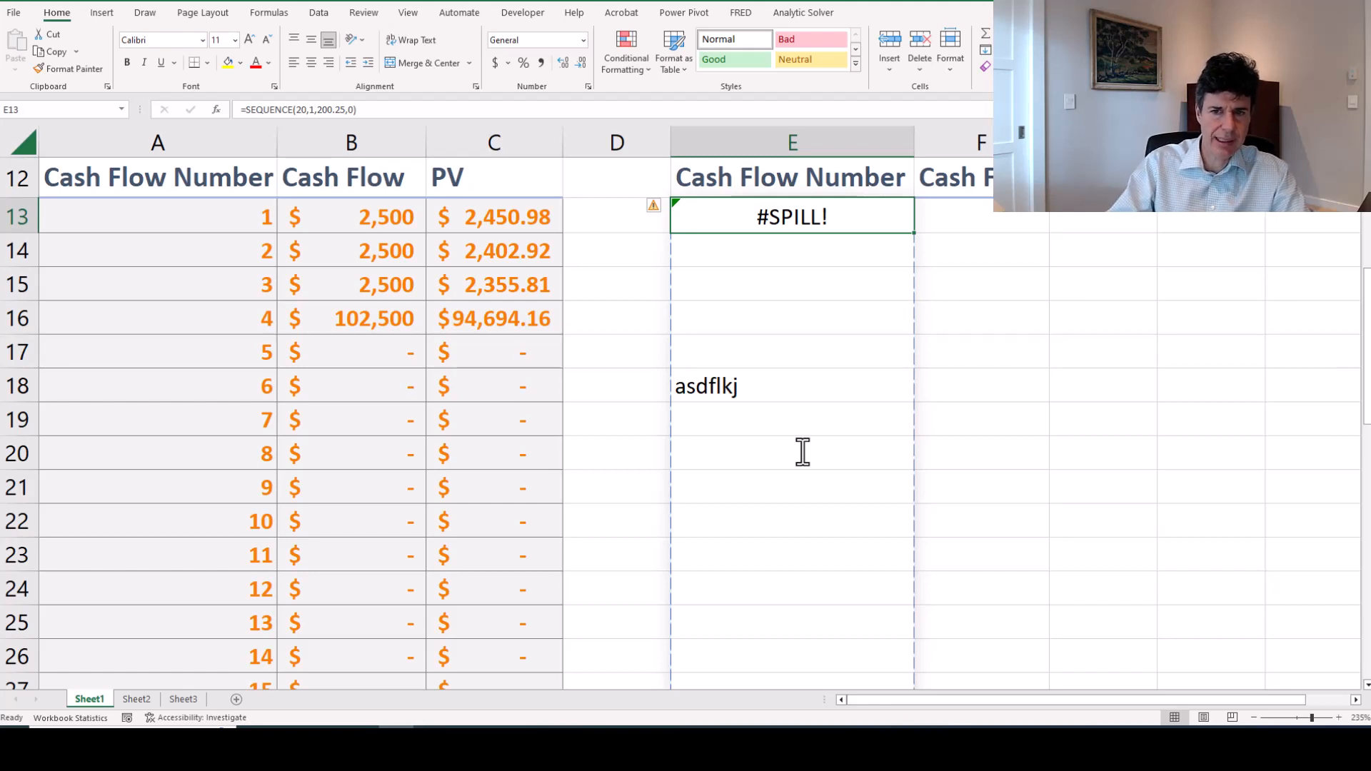
pyautogui.press('Down')
pyautogui.press('Down')
pyautogui.press('Down')
pyautogui.press('Down')
pyautogui.press('Down')
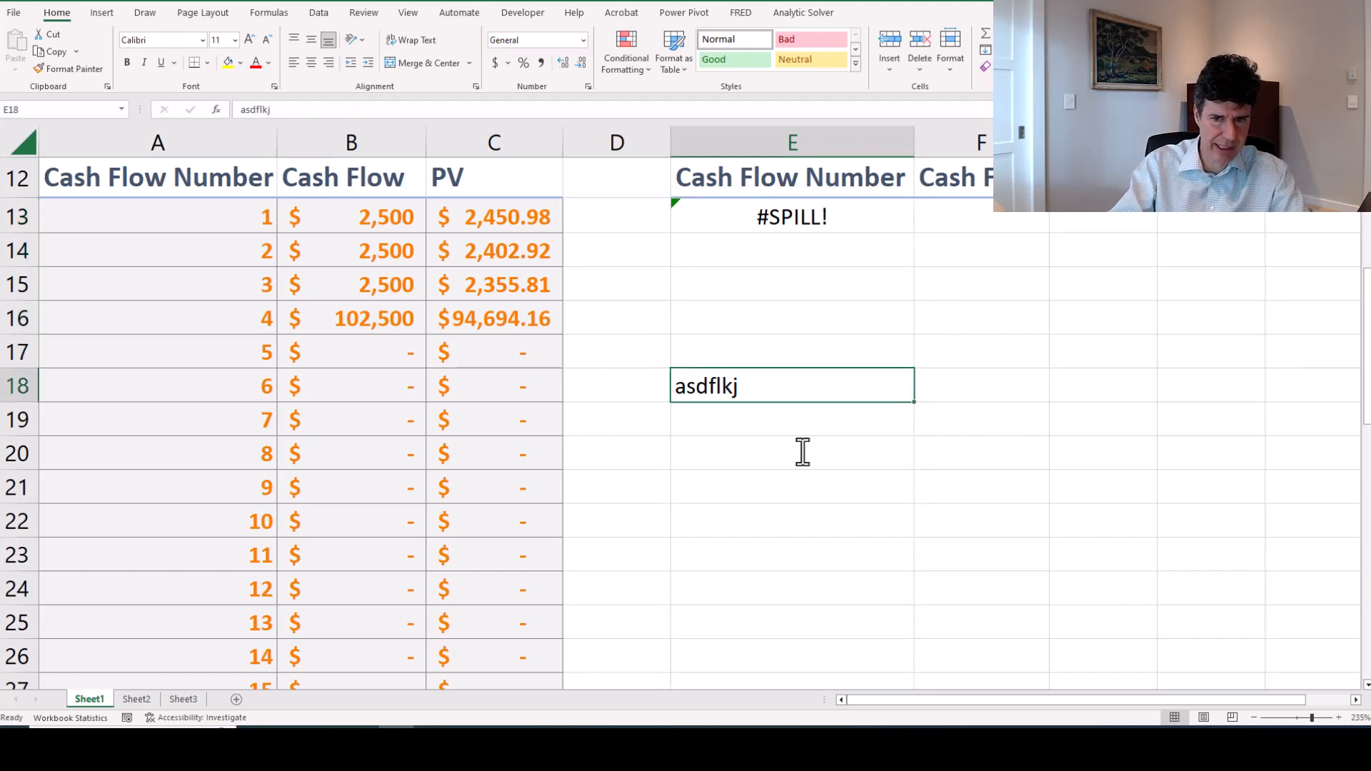
pyautogui.press('Delete')
pyautogui.press('Up')
pyautogui.press('Up')
pyautogui.press('Up')
pyautogui.press('Up')
pyautogui.press('Up')
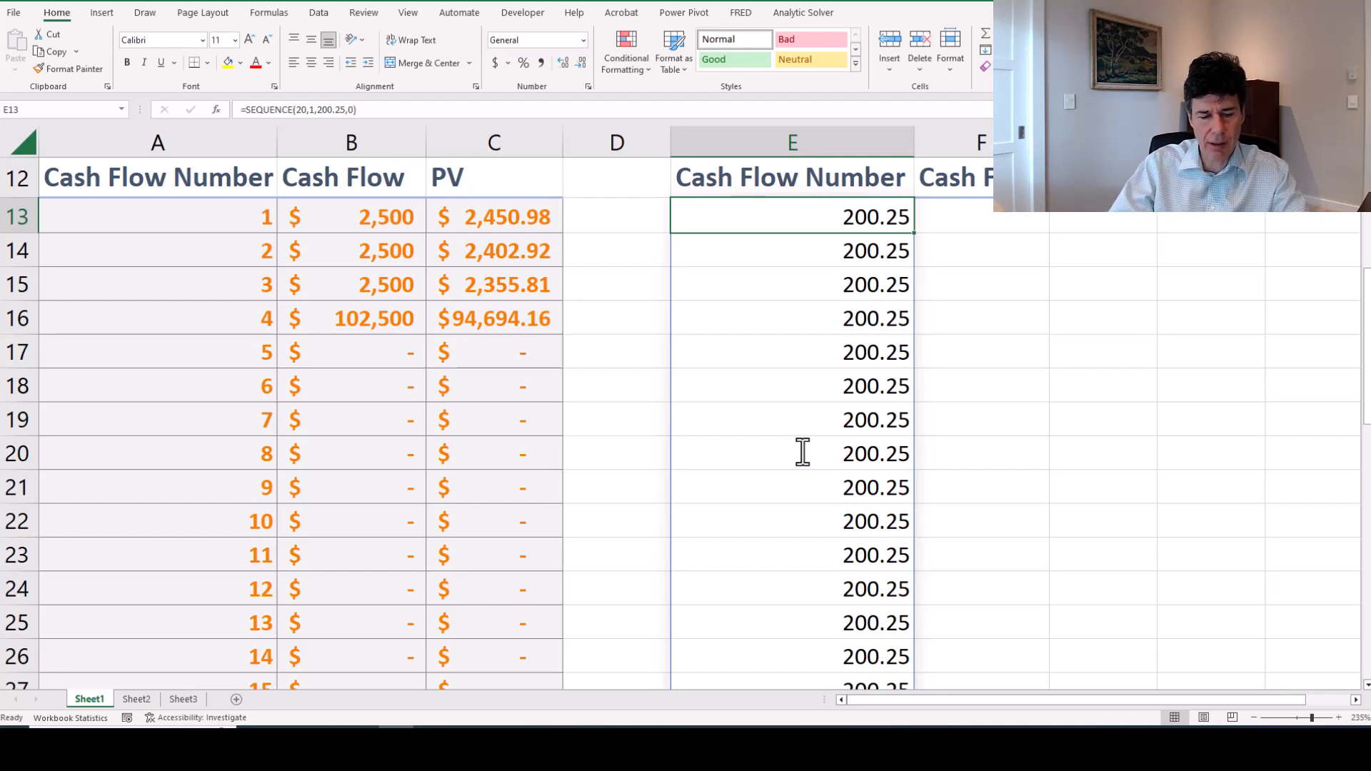
# Replace the formula in E13 with =SEQUENCE(B3*2), taking the number of rows from the maturity.
pyautogui.press('F2')
pyautogui.press('Escape')
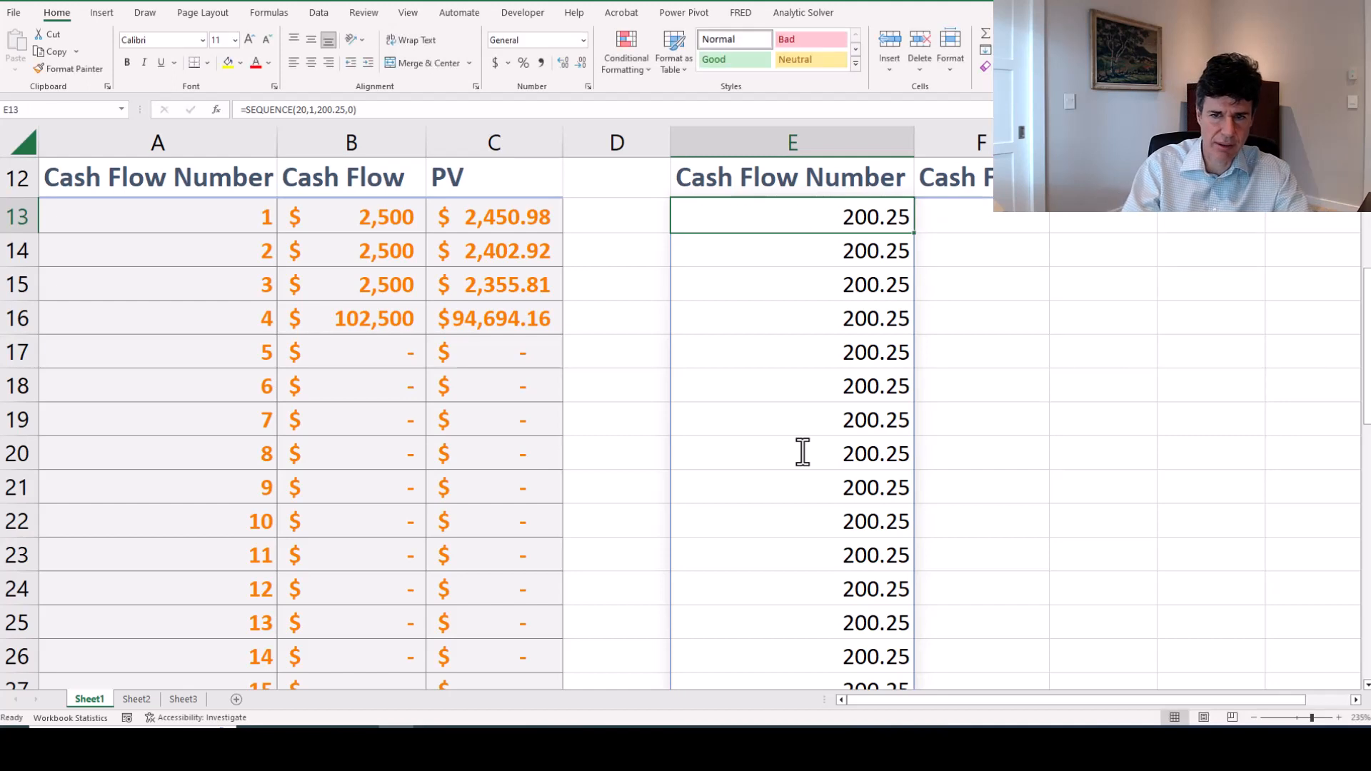
pyautogui.write('=SEQUENCE(')
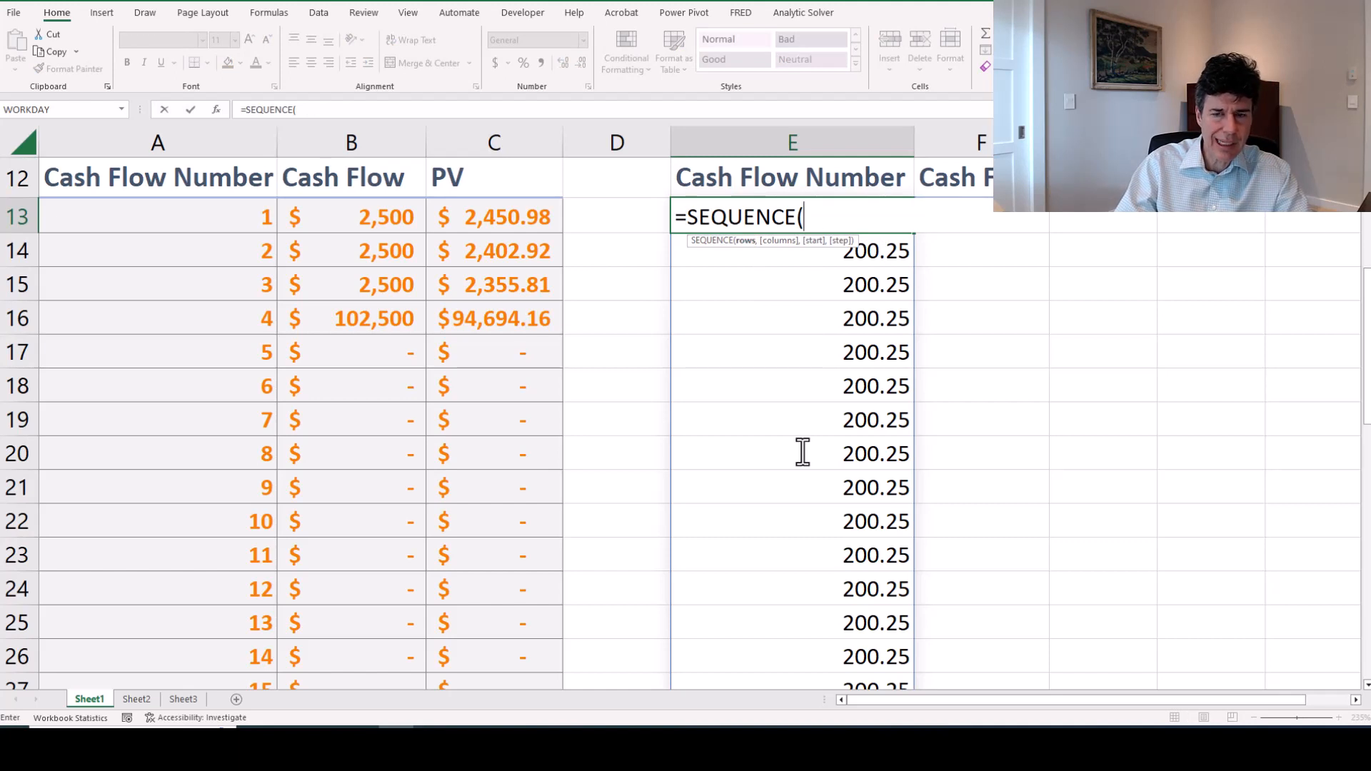
pyautogui.press('Up')
pyautogui.hotkey('ctrl', 'Home')
pyautogui.press('Down')
pyautogui.press('Down')
pyautogui.press('Down')
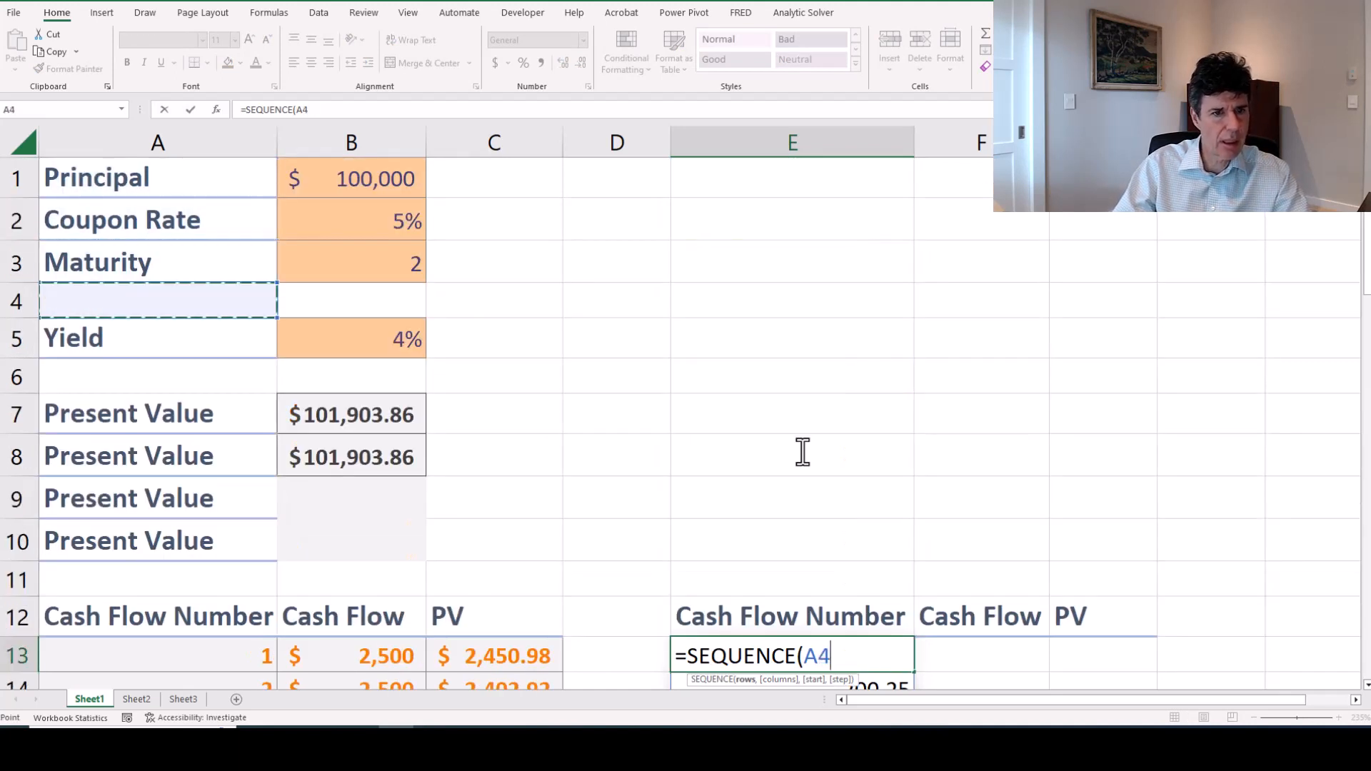
pyautogui.press('Right')
pyautogui.press('Up')
pyautogui.write('*2')
pyautogui.press('Return')
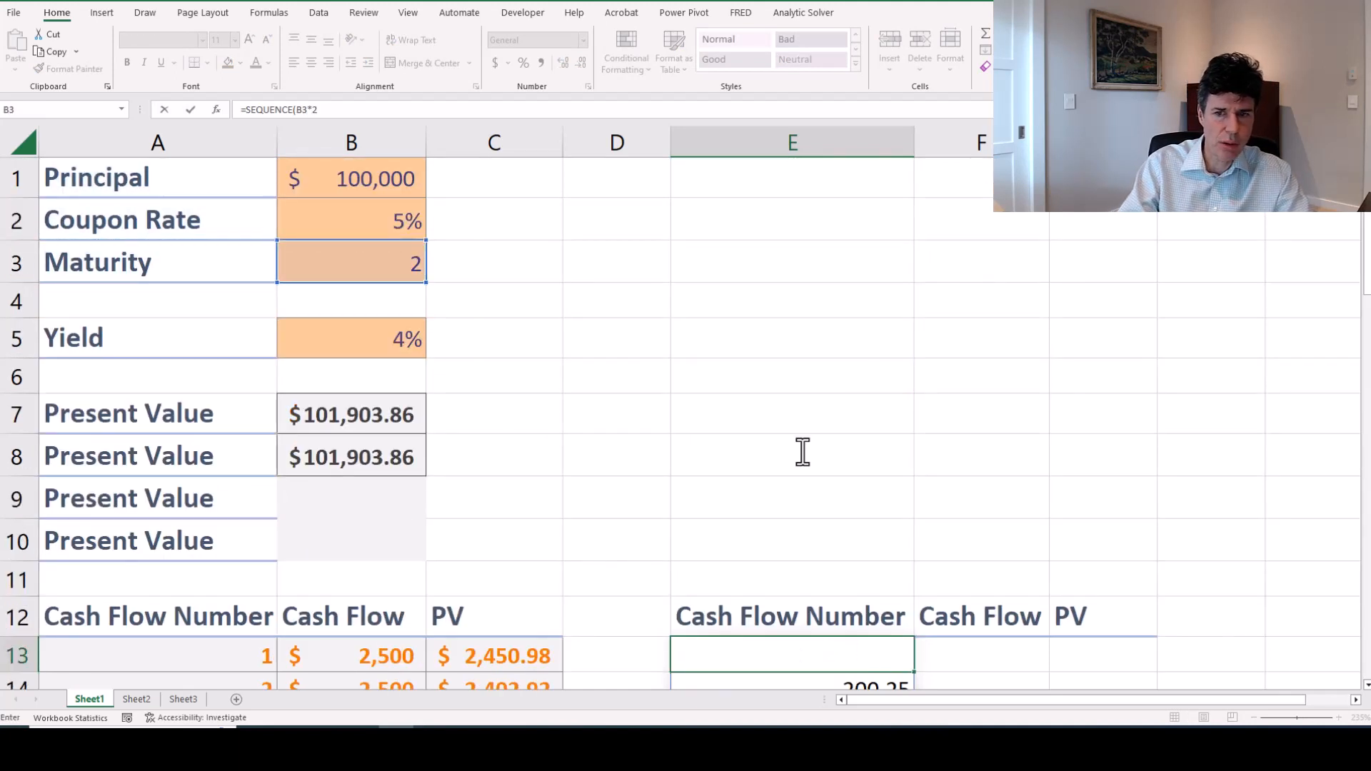
# Examine the cash flow numbers that the maturity-based formula spills below E13.
pyautogui.press('Down')
pyautogui.press('Down')
pyautogui.press('Down')
pyautogui.press('Down')
pyautogui.press('Up')
pyautogui.press('Up')
pyautogui.press('Up')
pyautogui.press('Up')
pyautogui.press('Up')
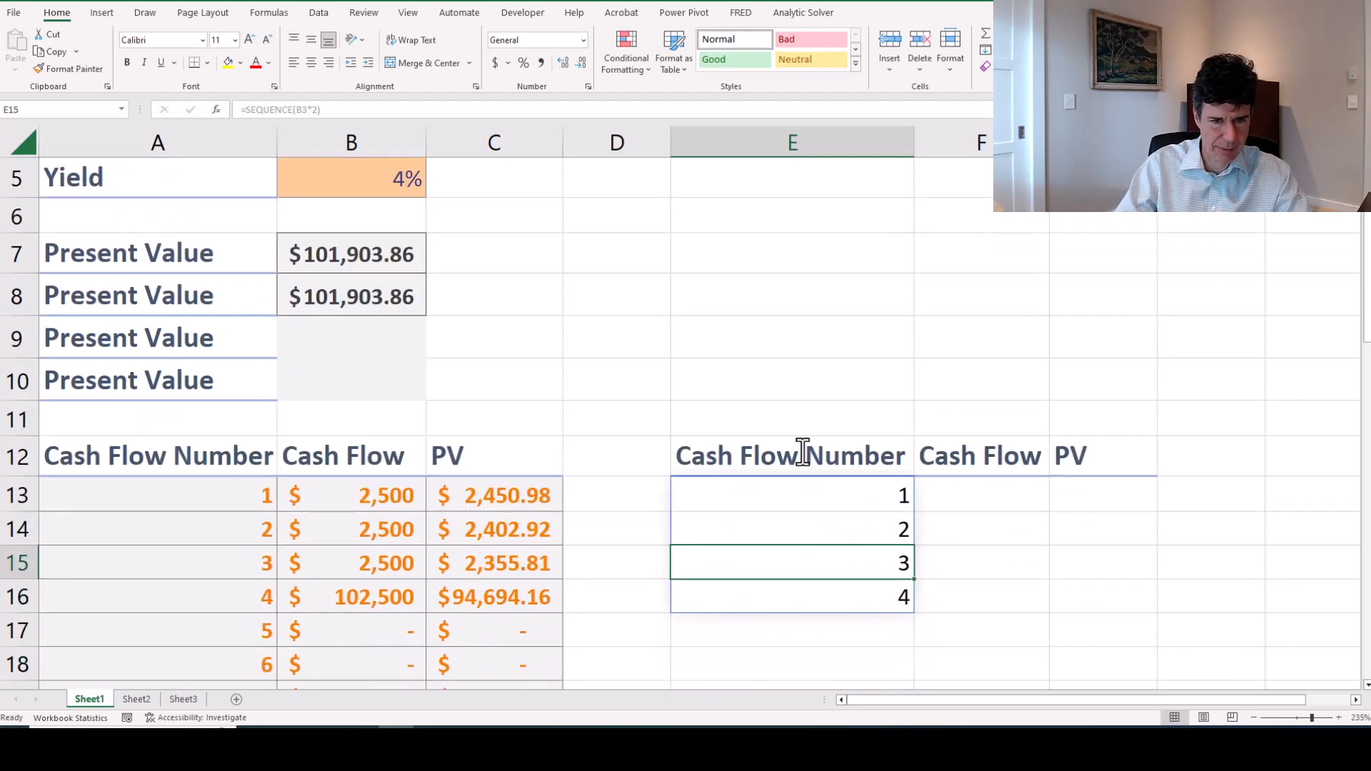
# Review the IF-based Cash Flow formula in column B of the first table, returning to the second table's cash flow numbers.
pyautogui.press('Left')
pyautogui.press('Left')
pyautogui.press('Left')
pyautogui.press('Left')
pyautogui.press('Down')
pyautogui.press('Down')
pyautogui.press('Down')
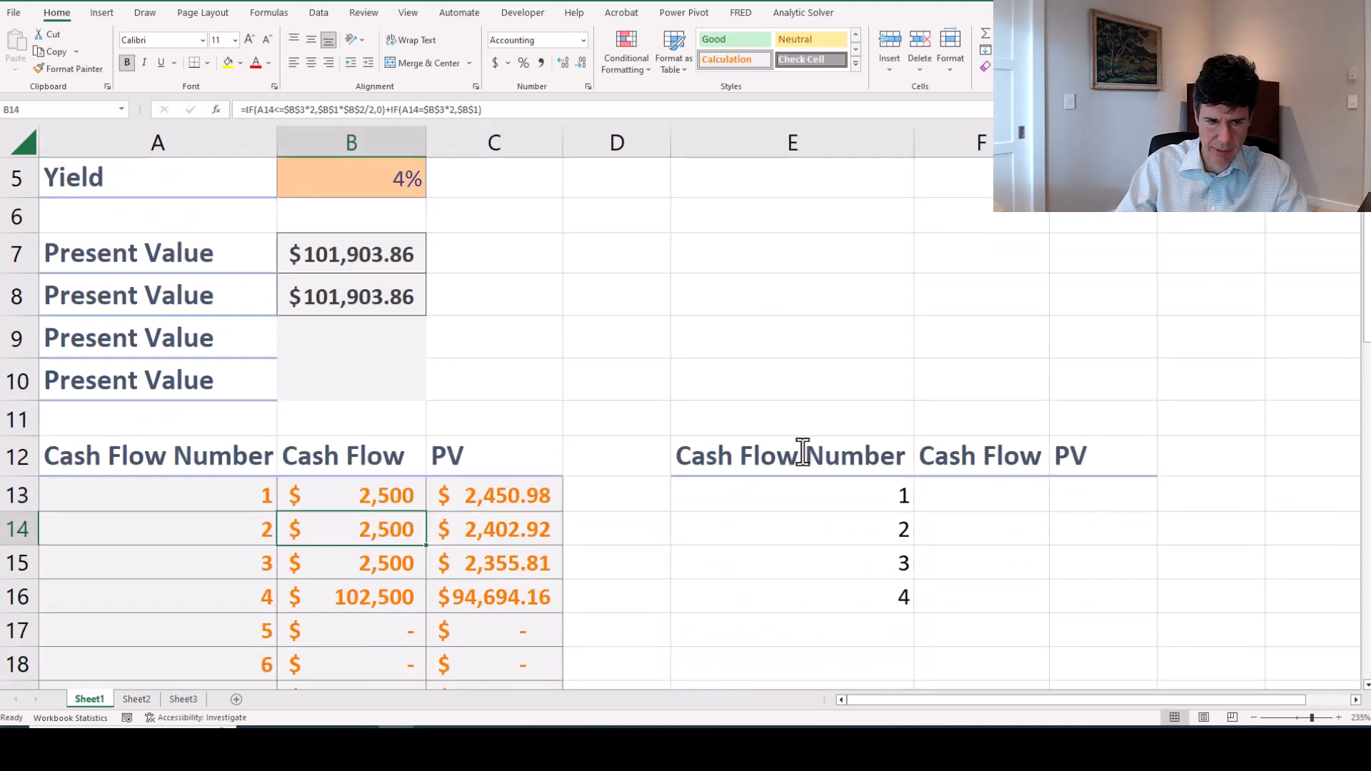
pyautogui.press('Right')
pyautogui.press('Right')
pyautogui.press('Right')
pyautogui.press('Right')
pyautogui.press('Right')
pyautogui.press('Left')
pyautogui.press('Up')
pyautogui.press('Up')
pyautogui.press('Up')
pyautogui.press('Up')
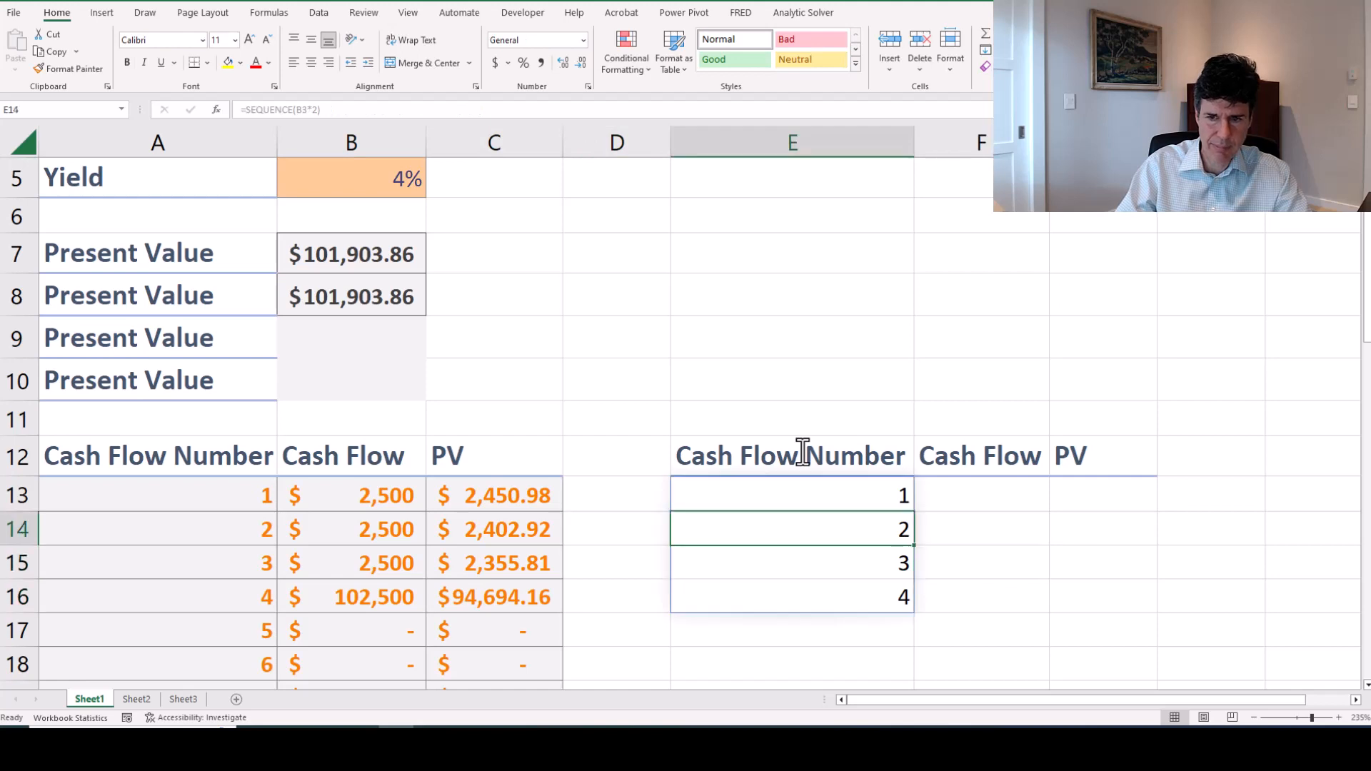
# Begin a SEQUENCE formula in F13 with B3*2 as the rows argument and the columns argument left blank.
pyautogui.press('Right')
pyautogui.press('Down')
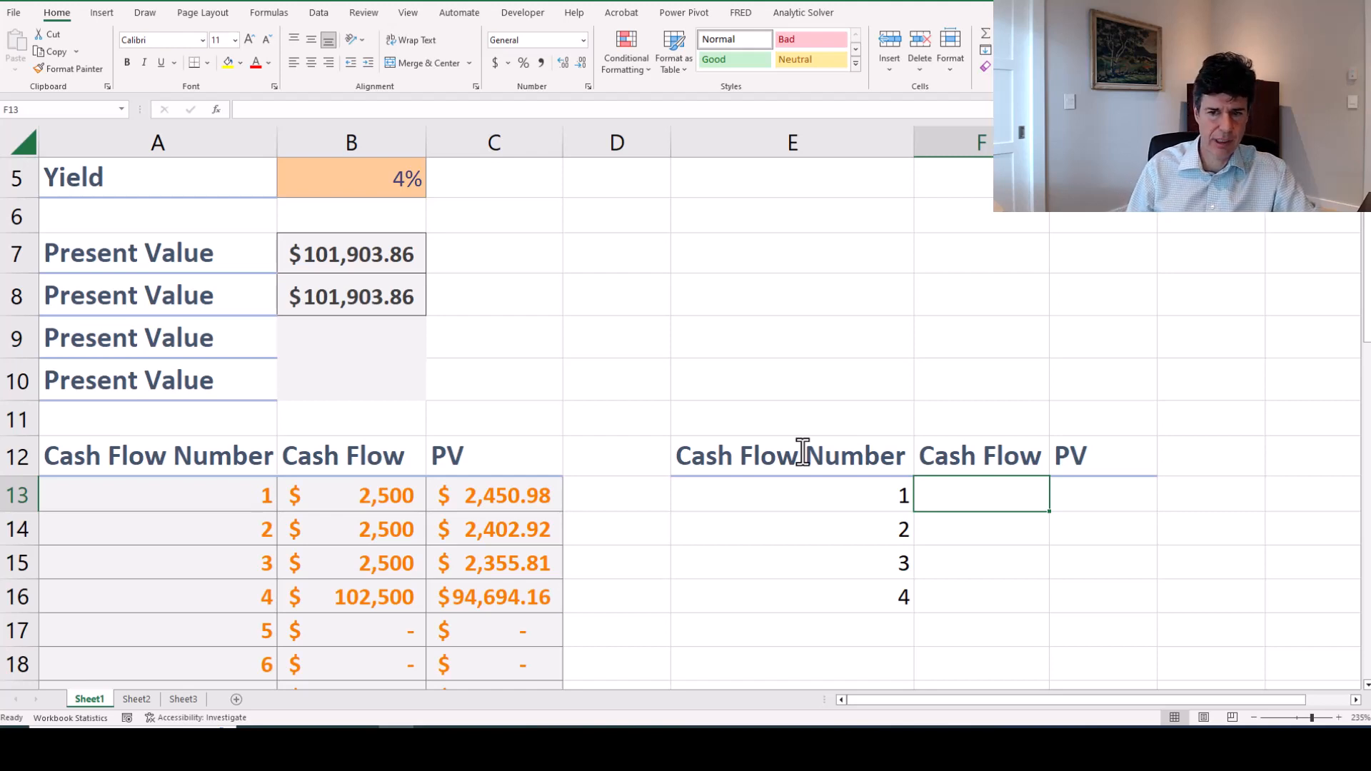
pyautogui.write('=')
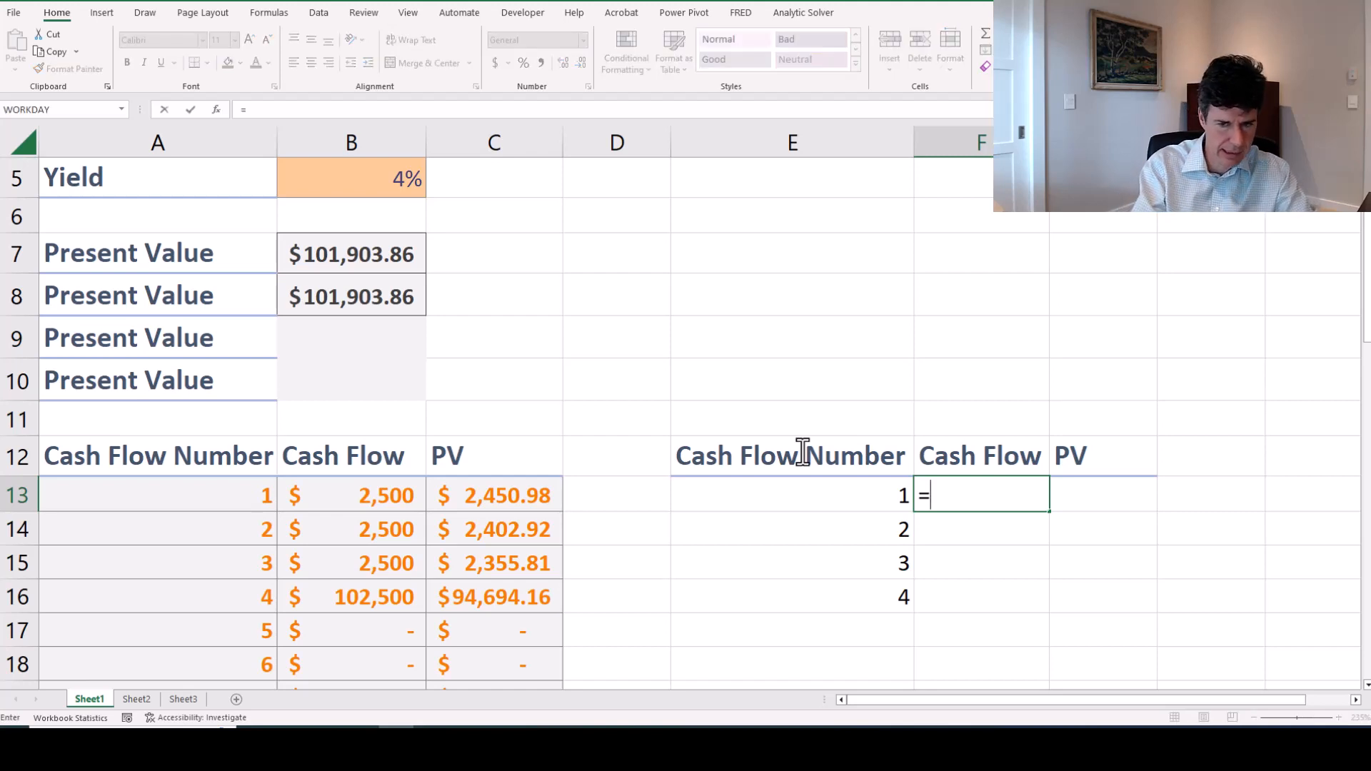
pyautogui.write('seq')
pyautogui.press('Tab')
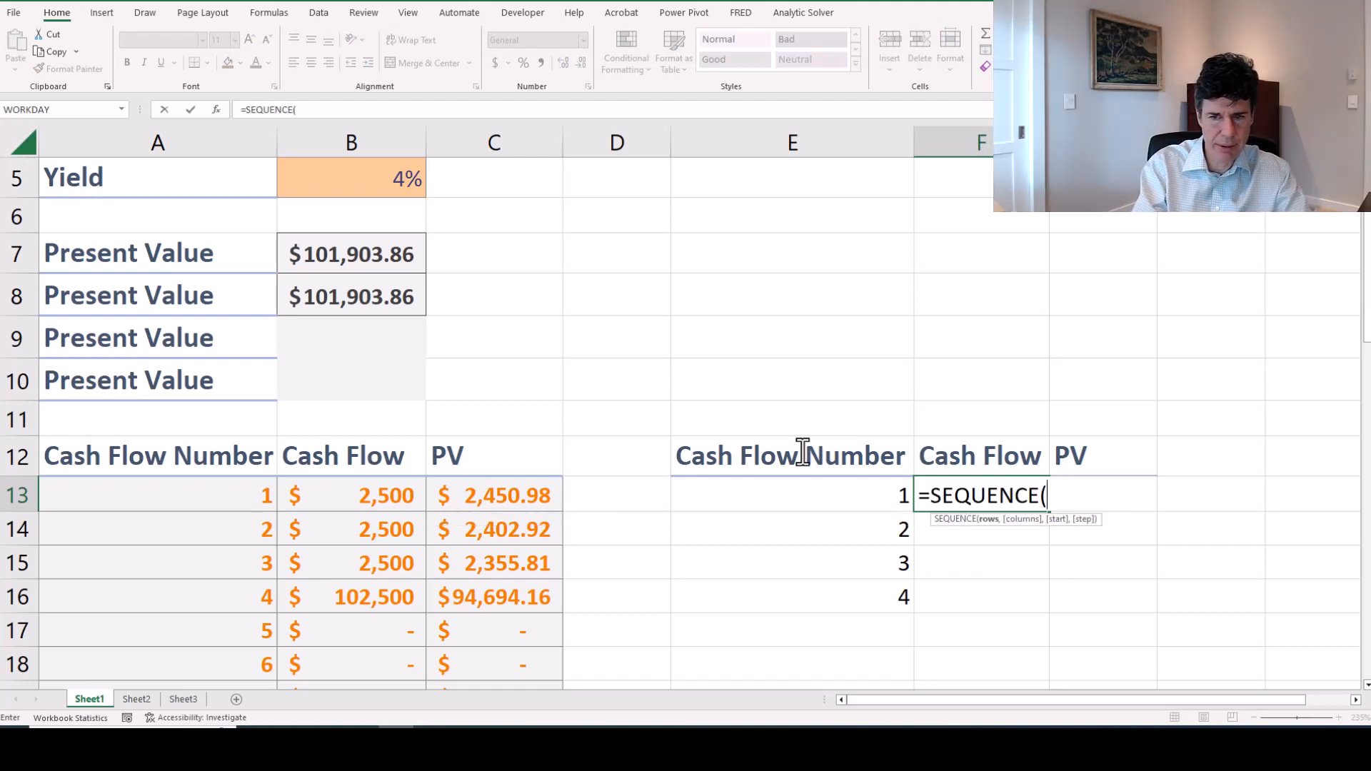
pyautogui.press('Up')
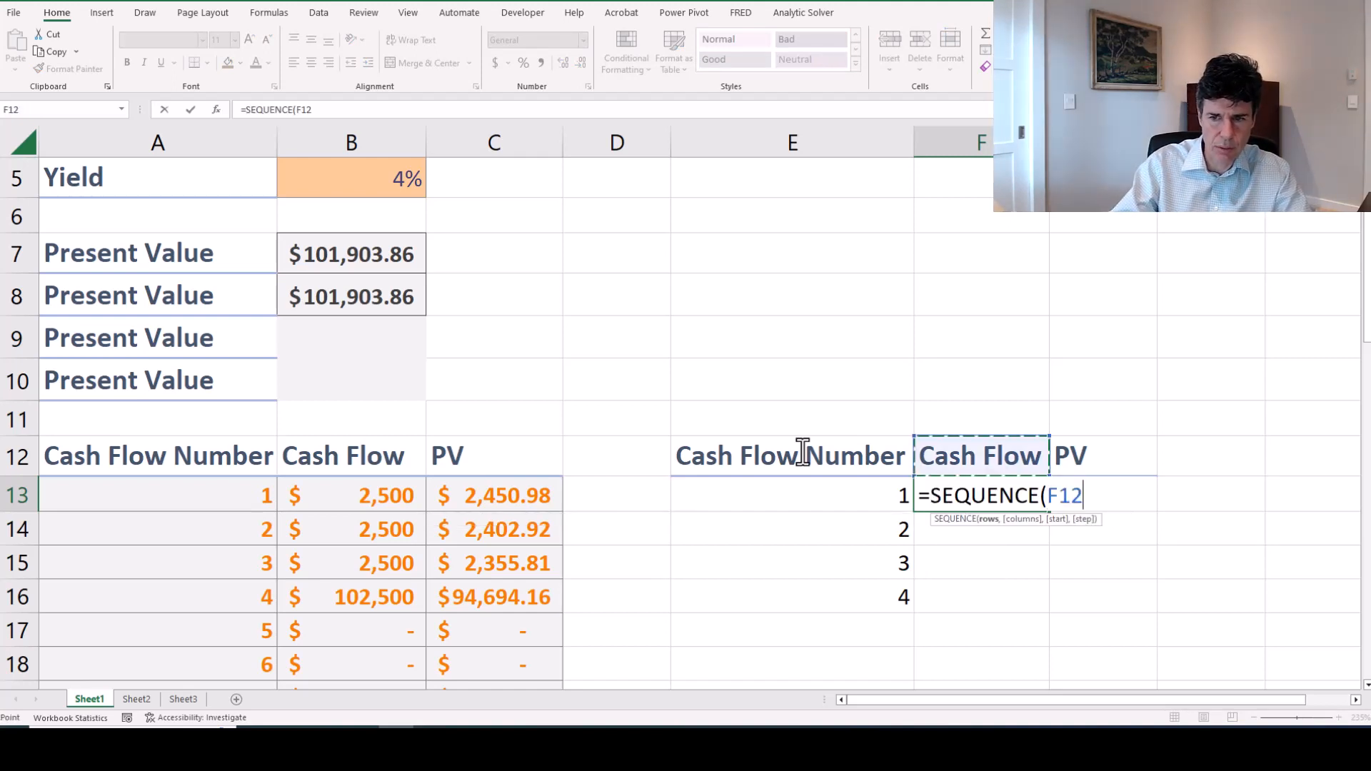
pyautogui.hotkey('ctrl', 'Home')
pyautogui.press('Down')
pyautogui.press('Down')
pyautogui.press('Right')
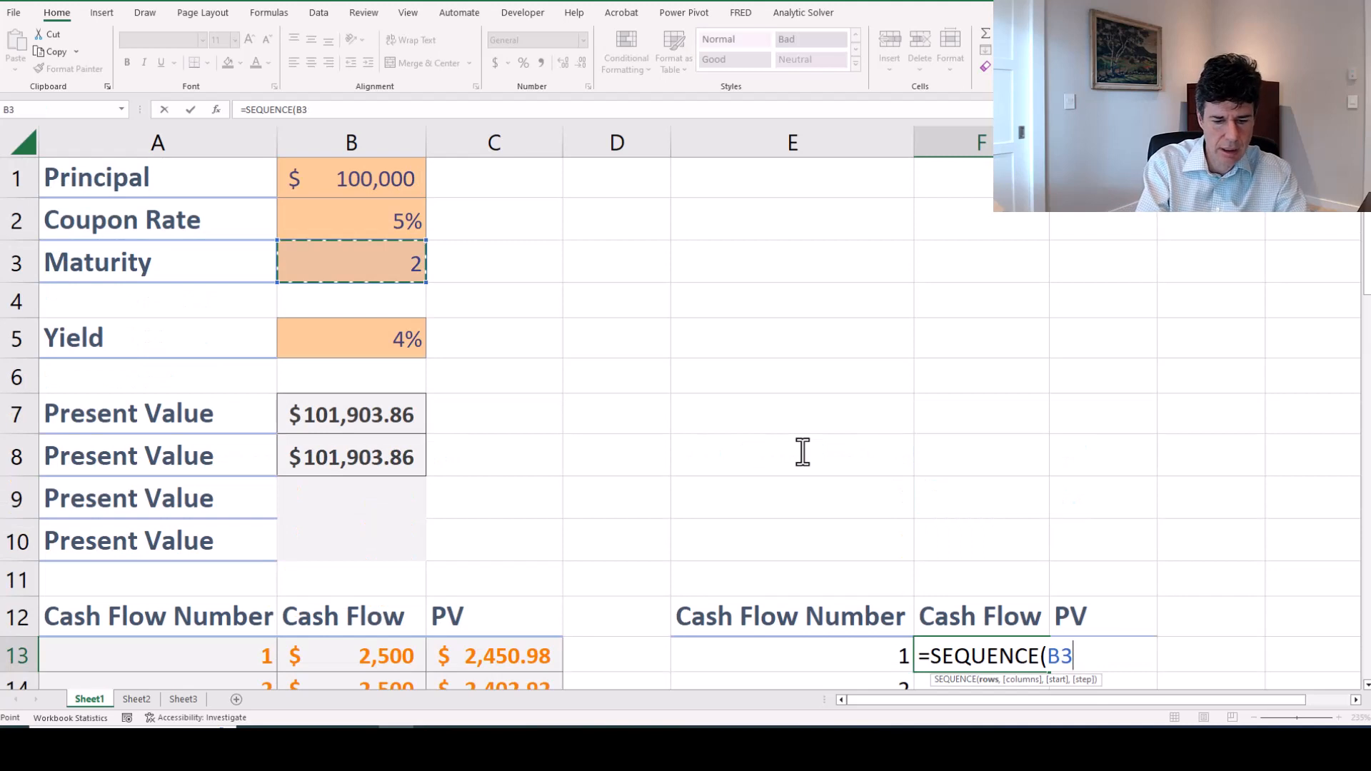
pyautogui.write('*2')
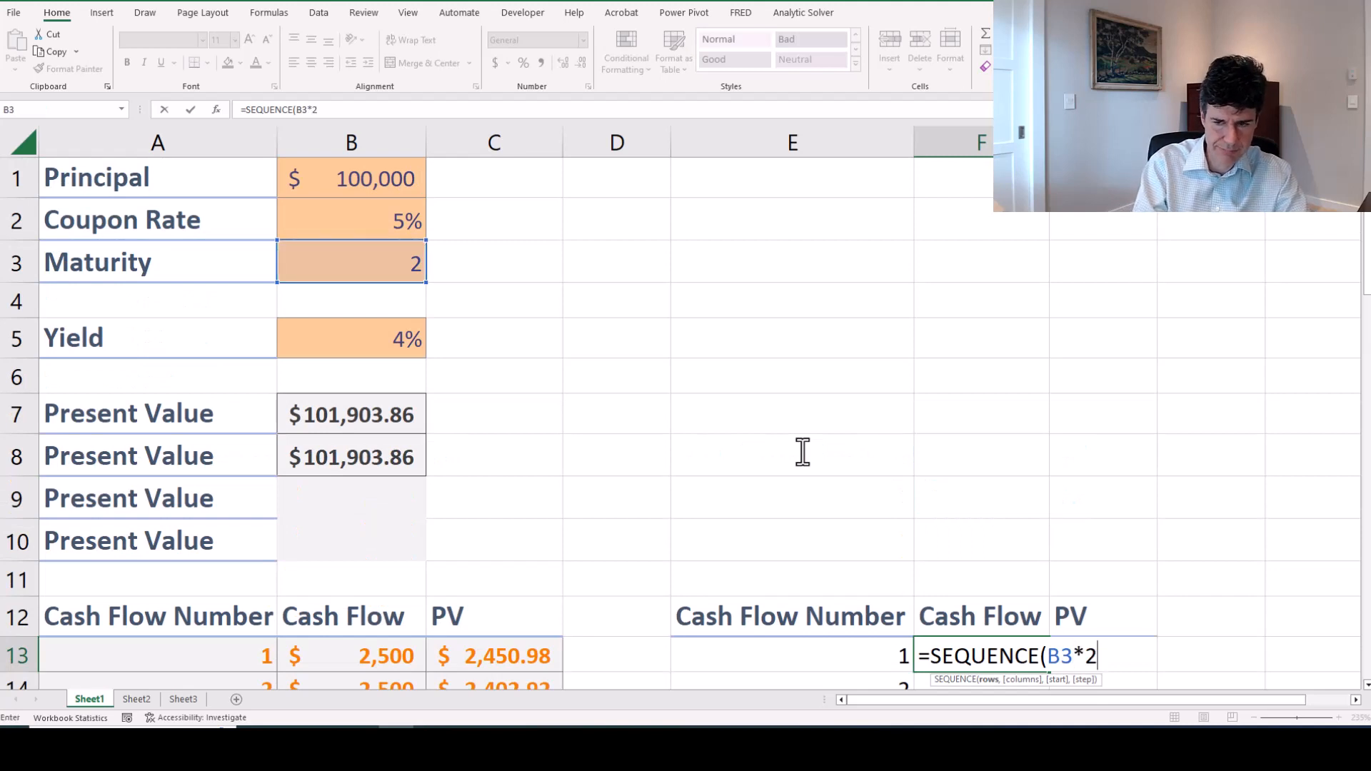
pyautogui.write(',')
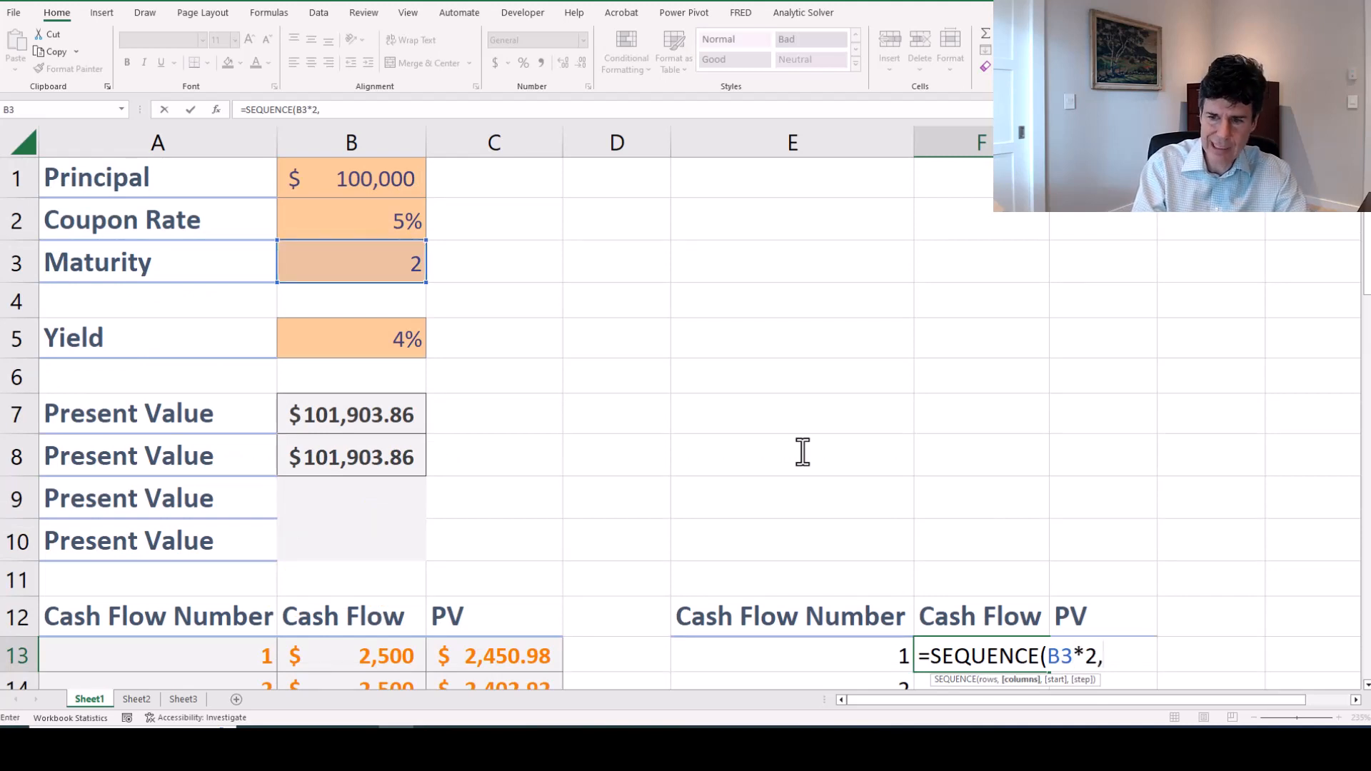
pyautogui.write(',')
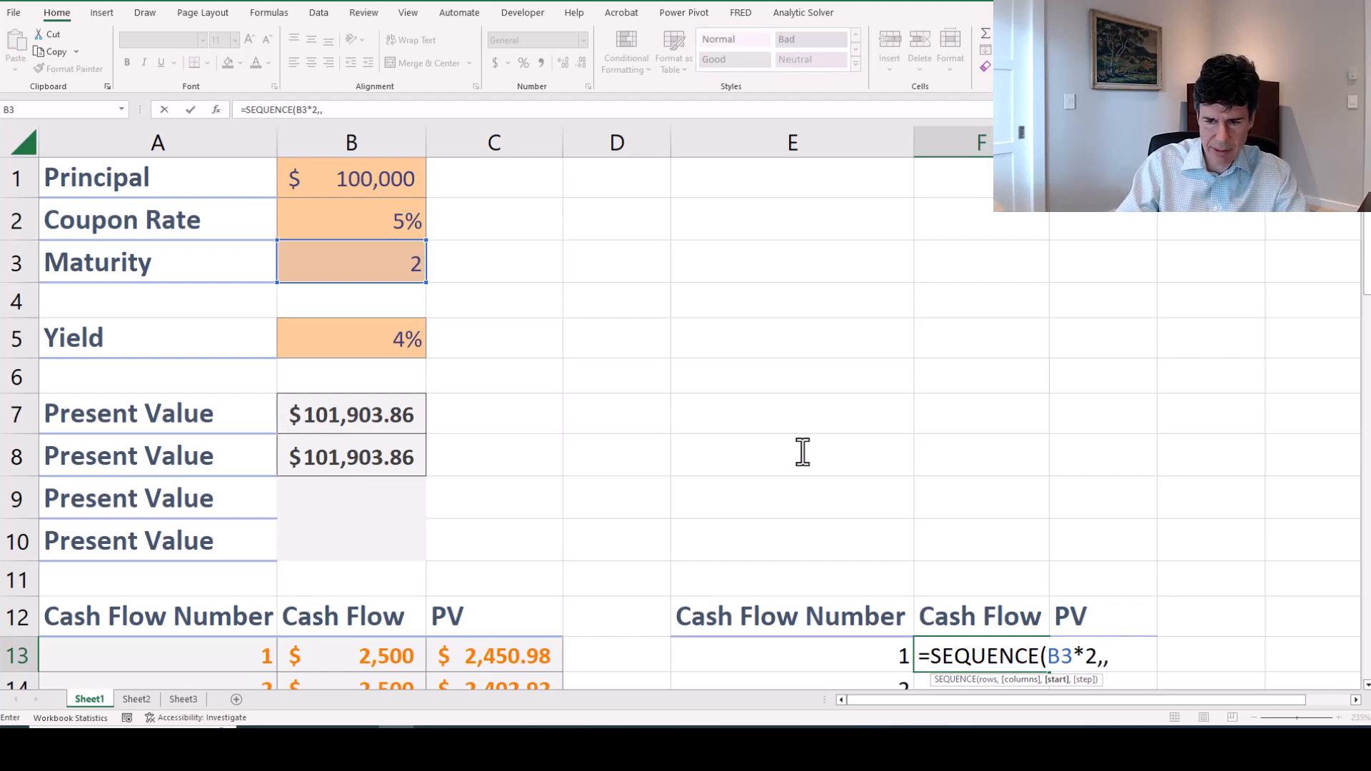
# Complete the F13 formula with $B$1*B2/2 as the start value and 0 as the step.
pyautogui.hotkey('ctrl', 'Home')
pyautogui.press('Right')
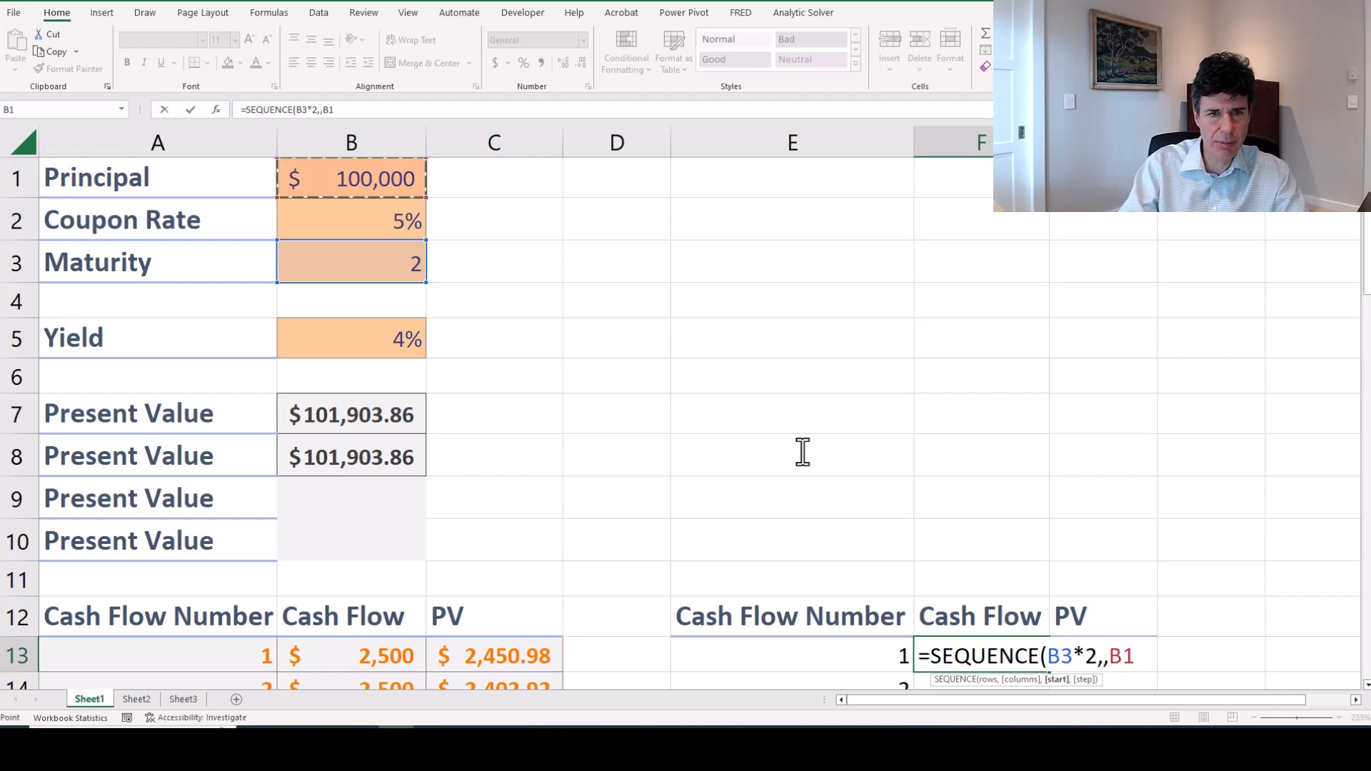
pyautogui.press('F4')
pyautogui.write('*')
pyautogui.hotkey('ctrl', 'Home')
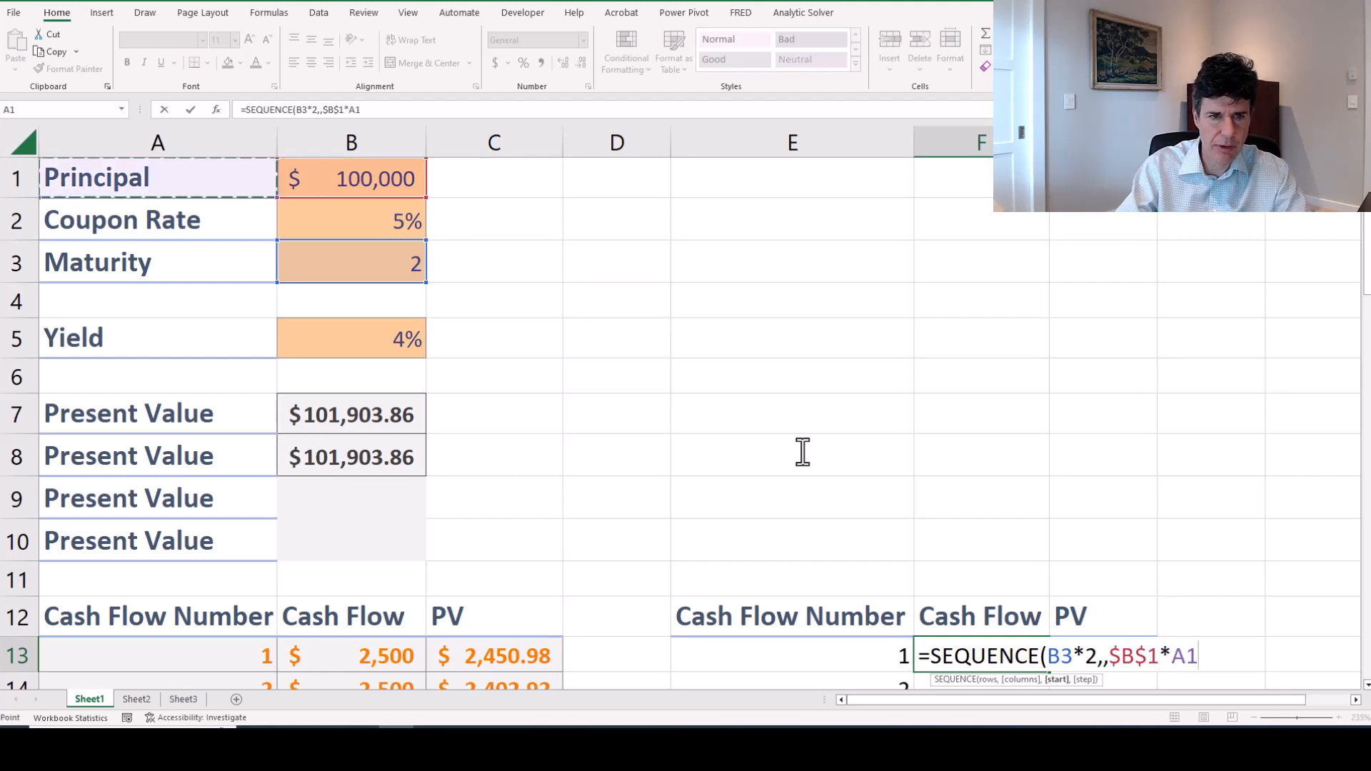
pyautogui.press('Right')
pyautogui.press('Down')
pyautogui.write('/2')
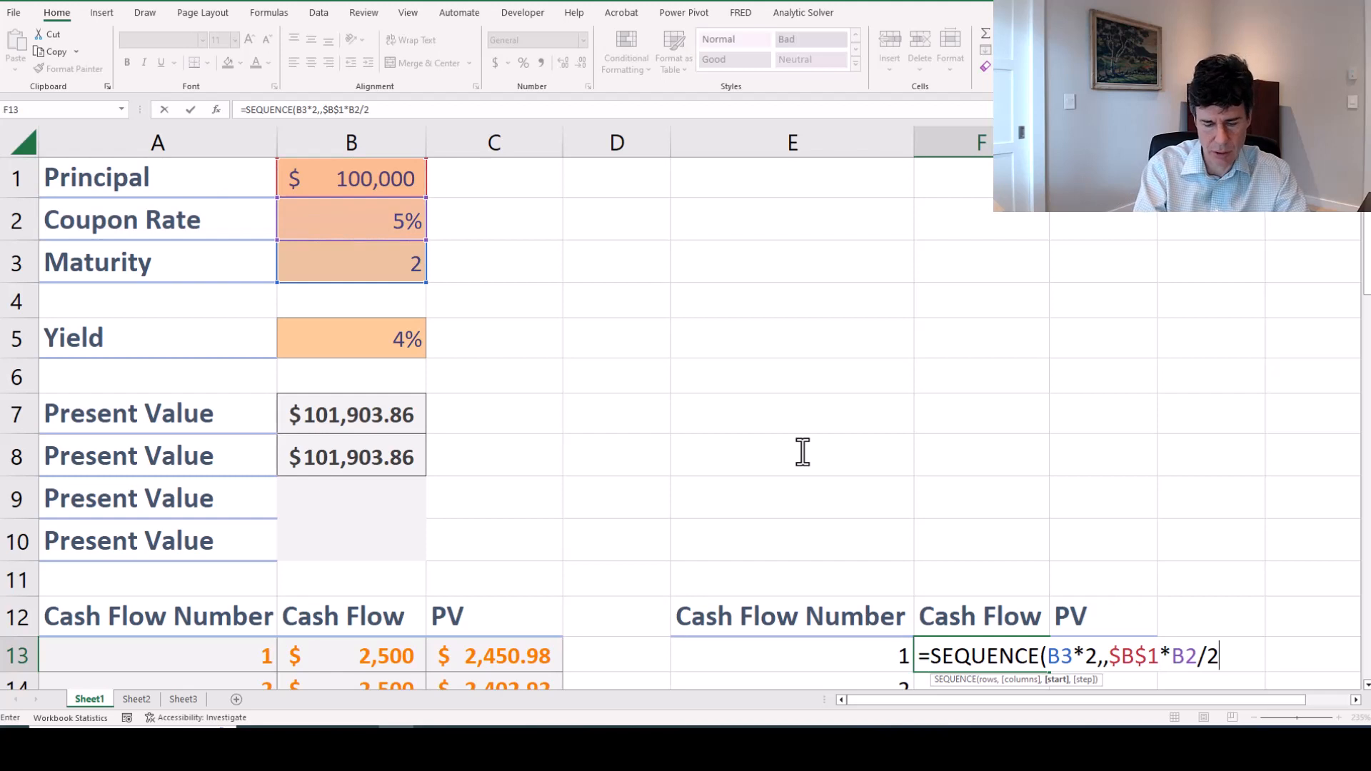
pyautogui.write(',0)')
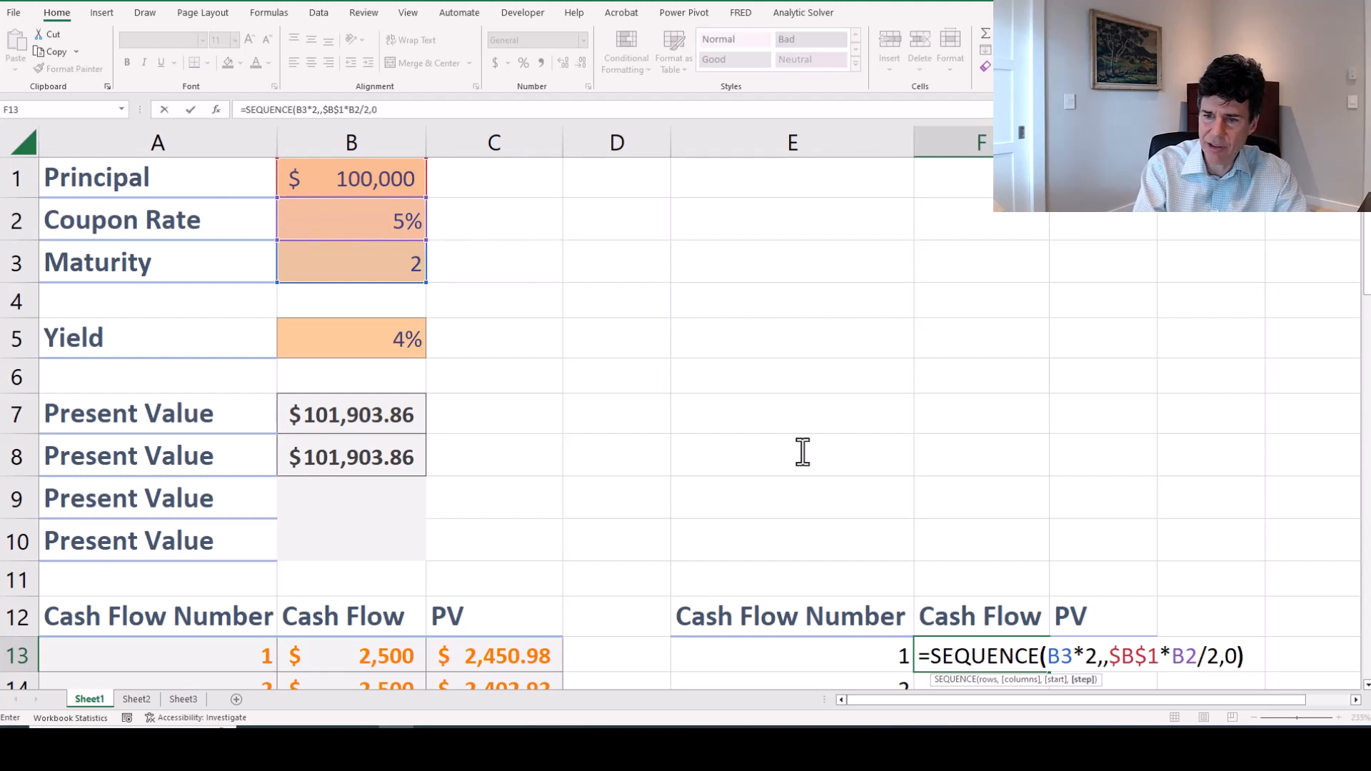
pyautogui.press('Return')
pyautogui.scroll(-3, 803, 452)
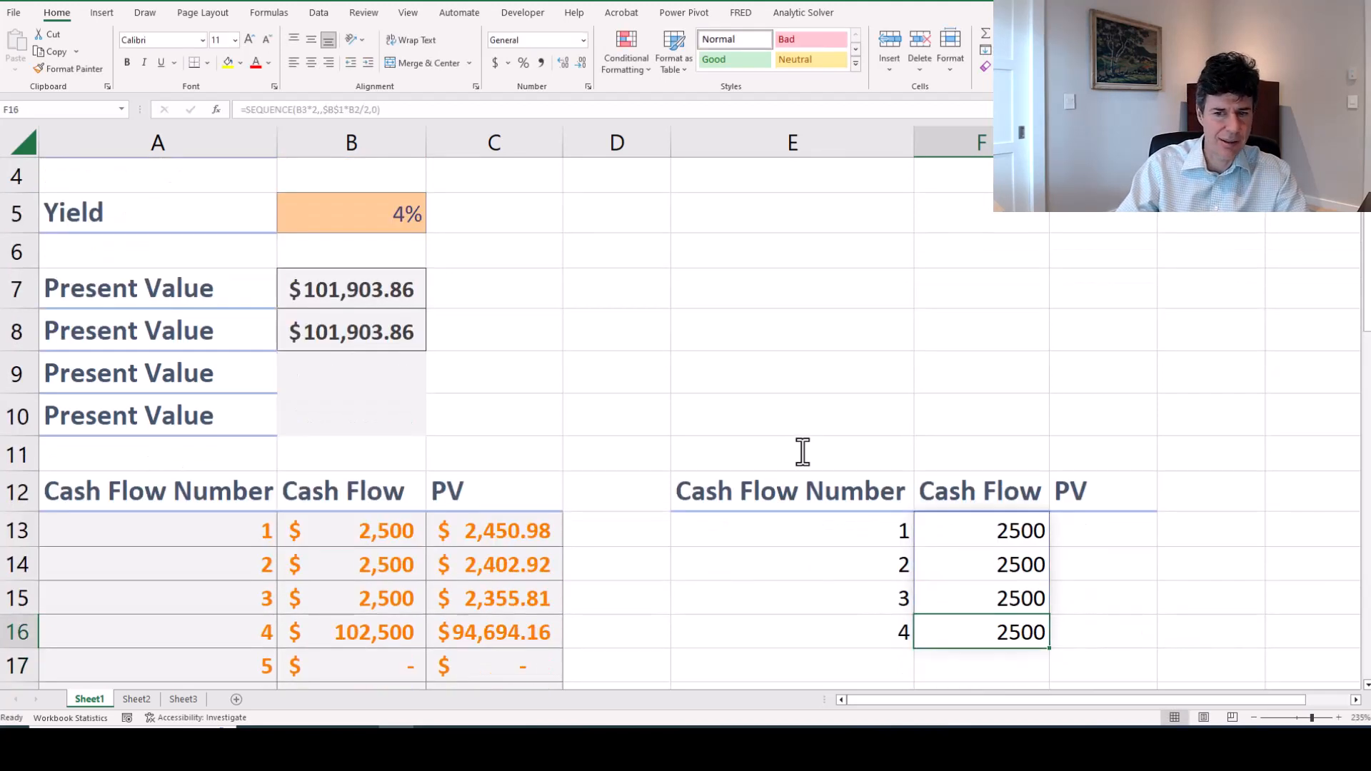
# Open the SEQUENCE formula in F13 for editing.
pyautogui.press('Up')
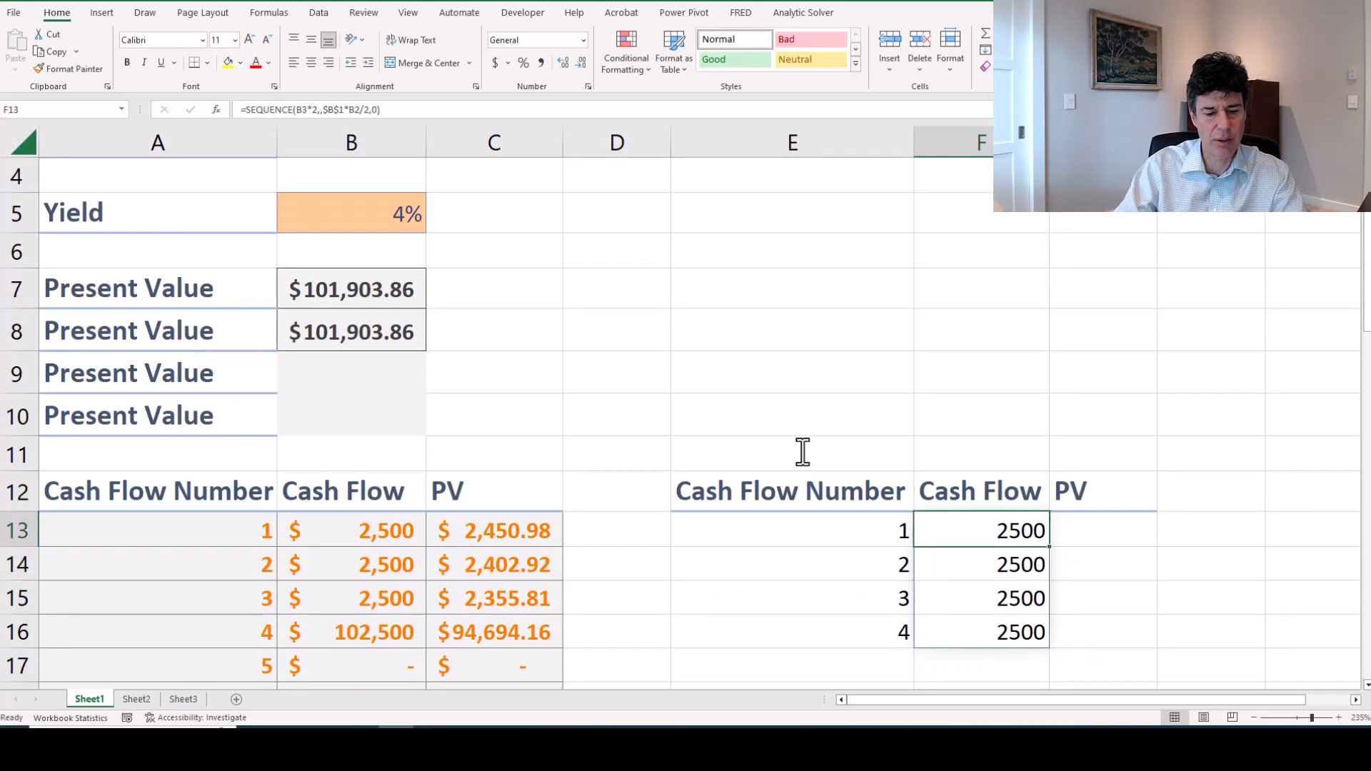
pyautogui.press('F2')
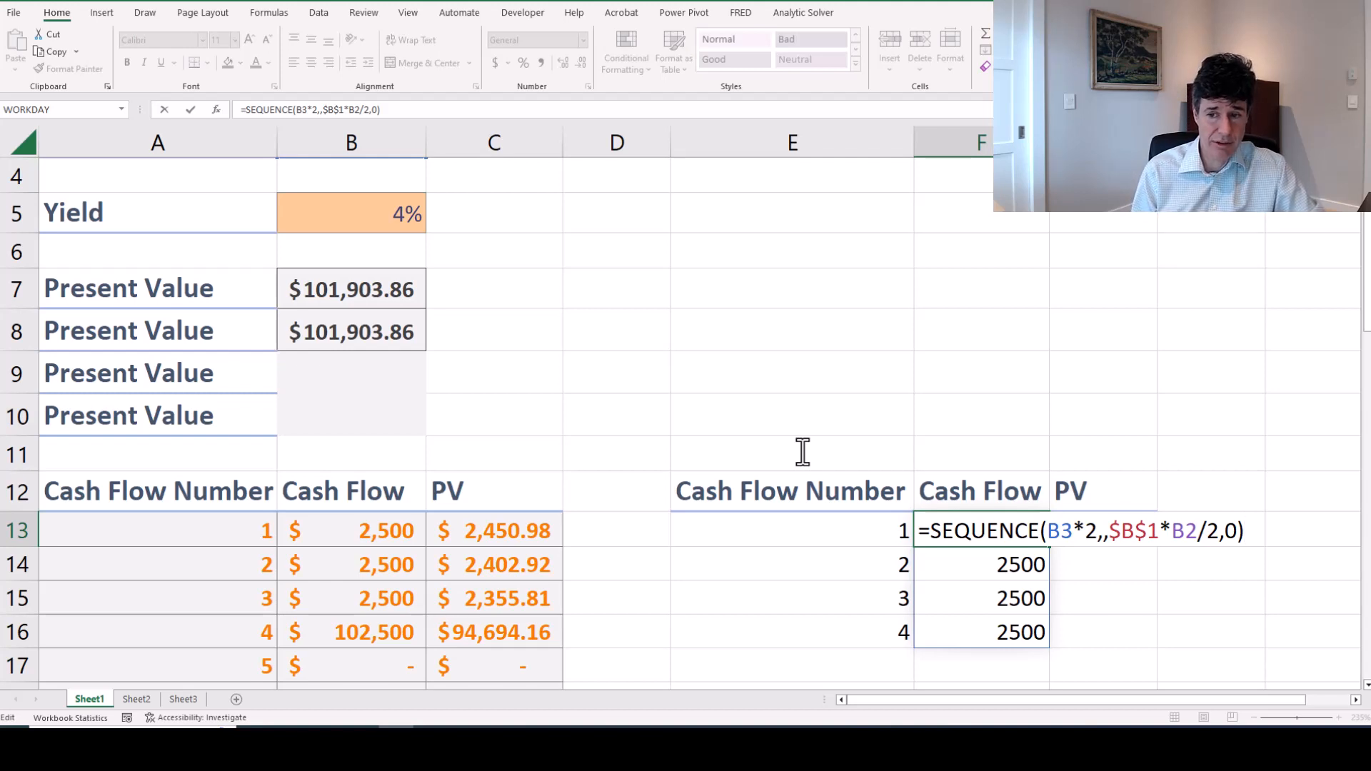
pyautogui.write('=if(')
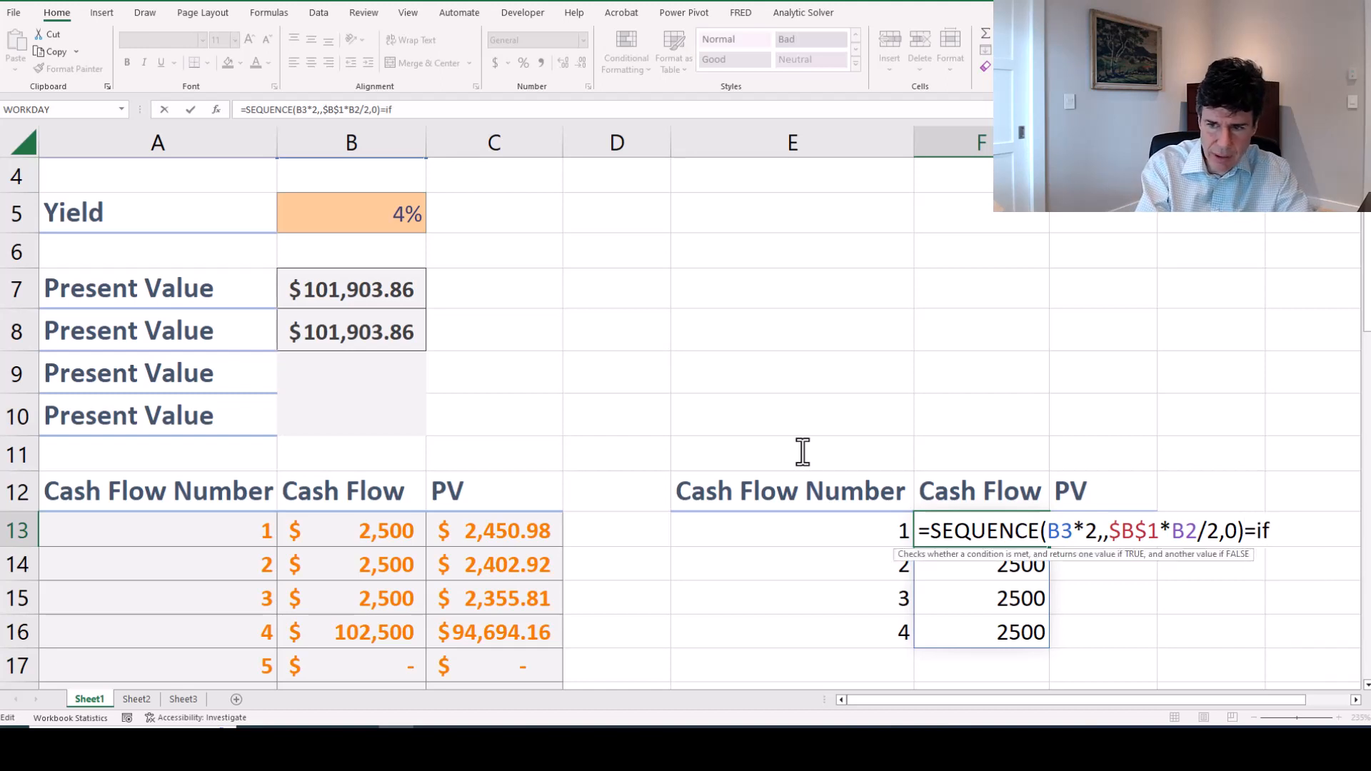
pyautogui.press('Left')
pyautogui.press('Left')
pyautogui.press('Right')
pyautogui.press('Right')
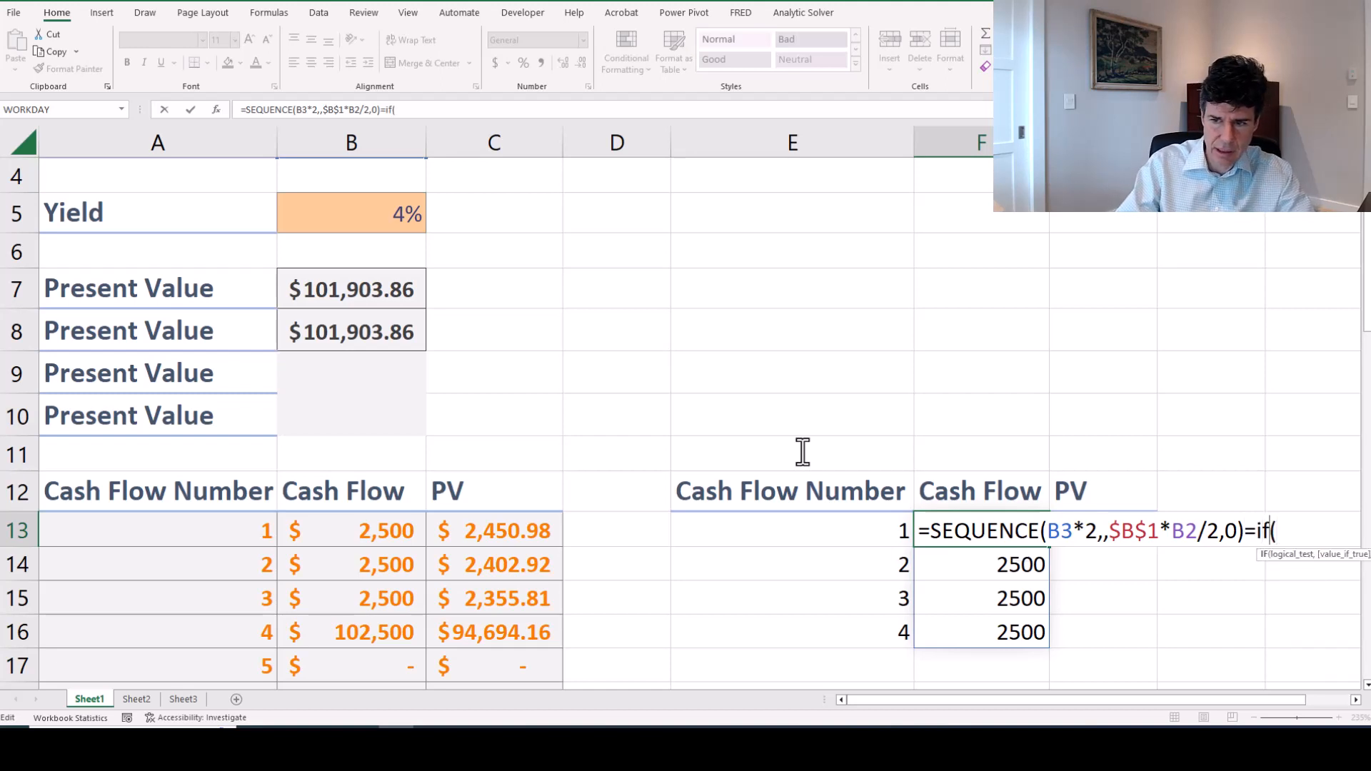
pyautogui.press('Left')
pyautogui.press('Delete')
pyautogui.press('BackSpace')
pyautogui.press('BackSpace')
pyautogui.press('BackSpace')
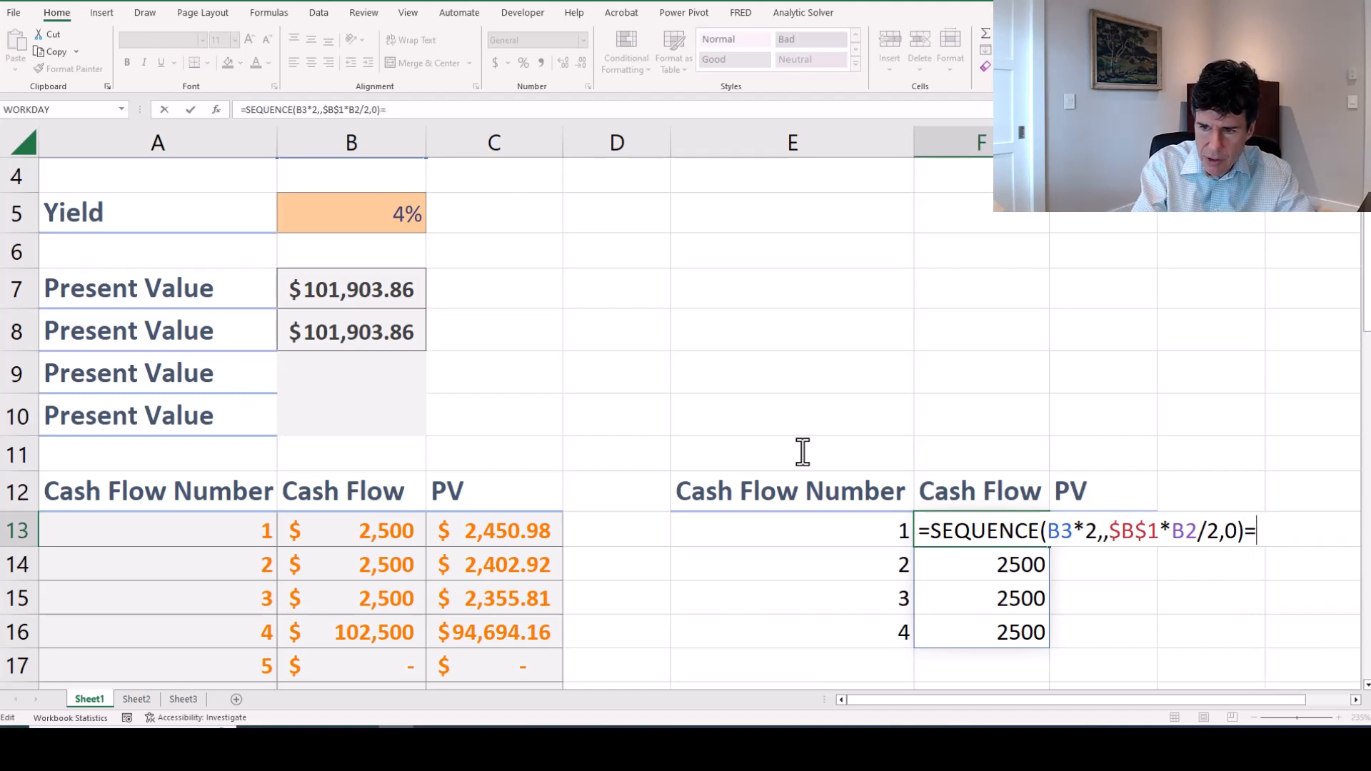
# Append +IF( to the F13 formula and begin its logical test with the spilled range reference E13#=.
pyautogui.write('+if(')
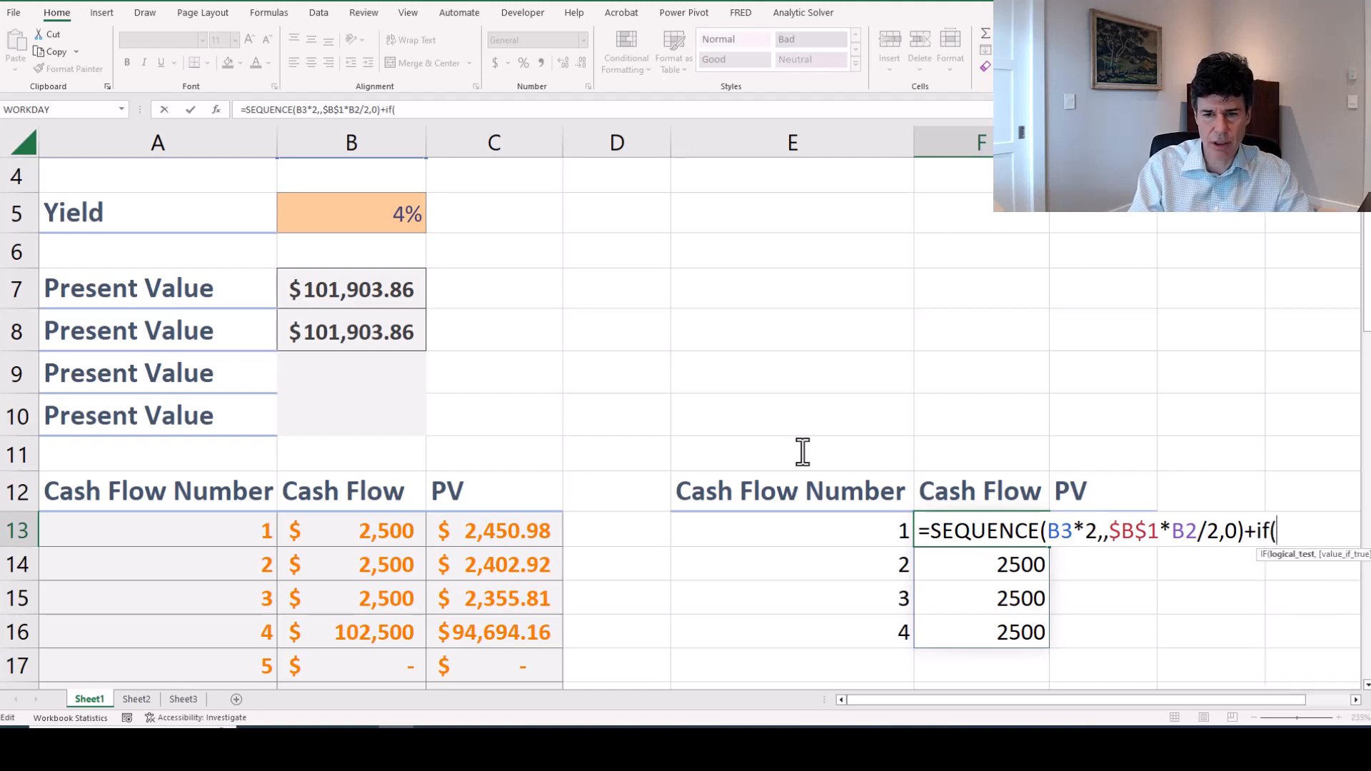
pyautogui.press('F2')
pyautogui.press('Down')
pyautogui.press('Left')
pyautogui.press('Up')
pyautogui.press('Left')
pyautogui.press('Down')
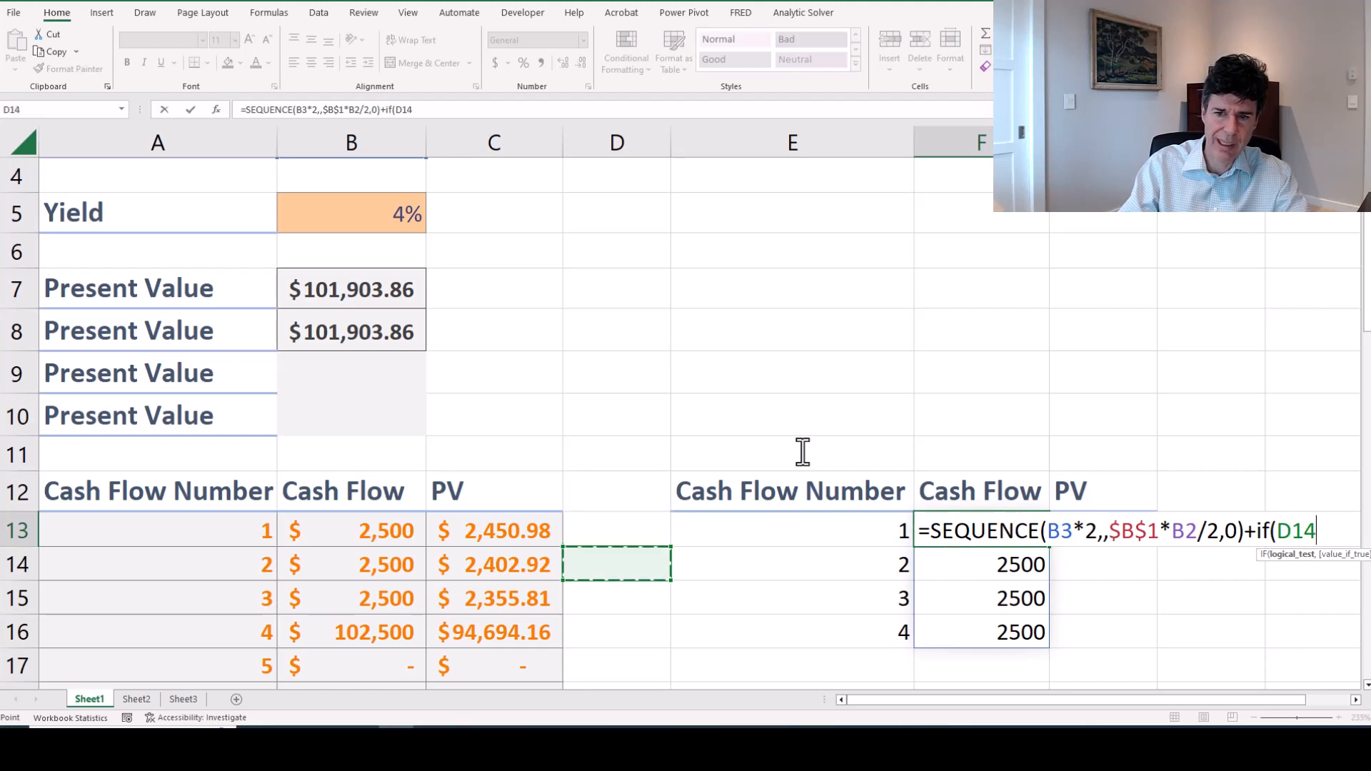
pyautogui.press('Right')
pyautogui.press('Up')
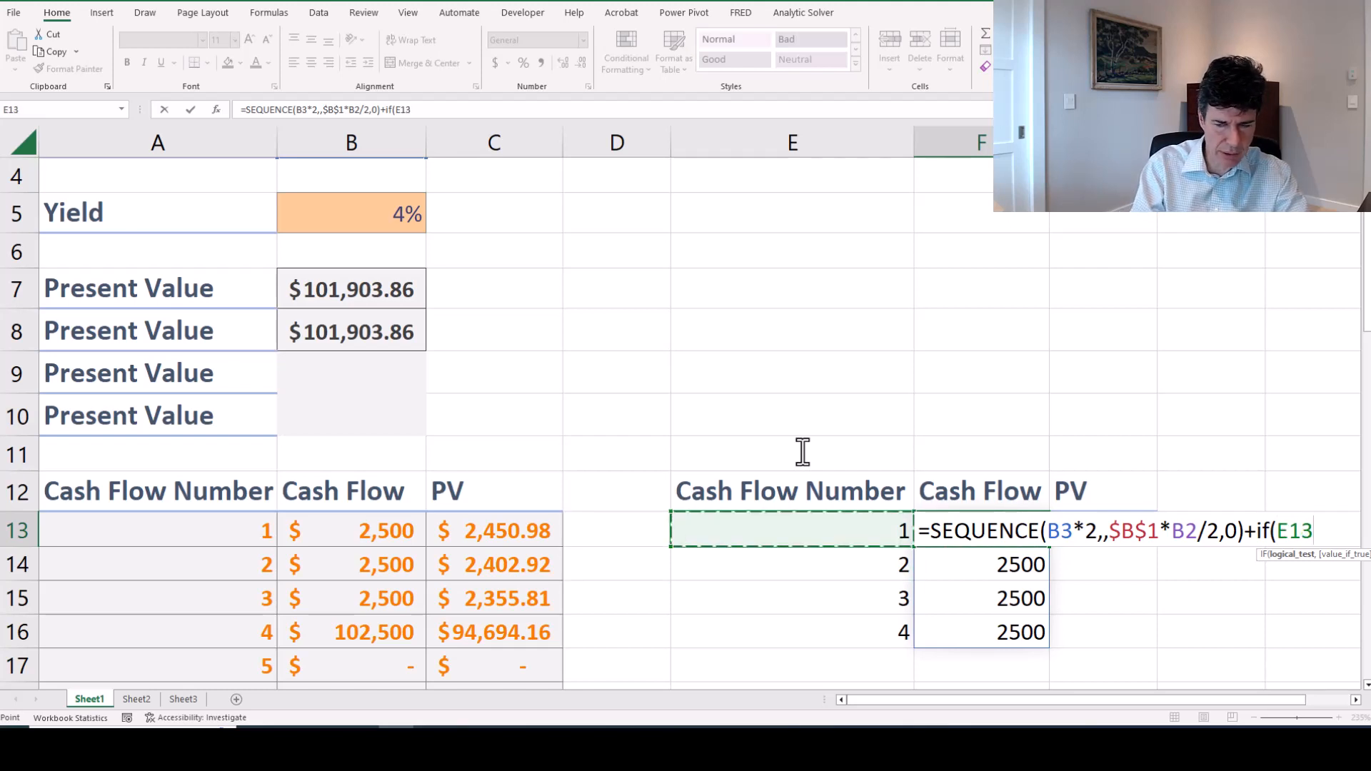
pyautogui.write('#')
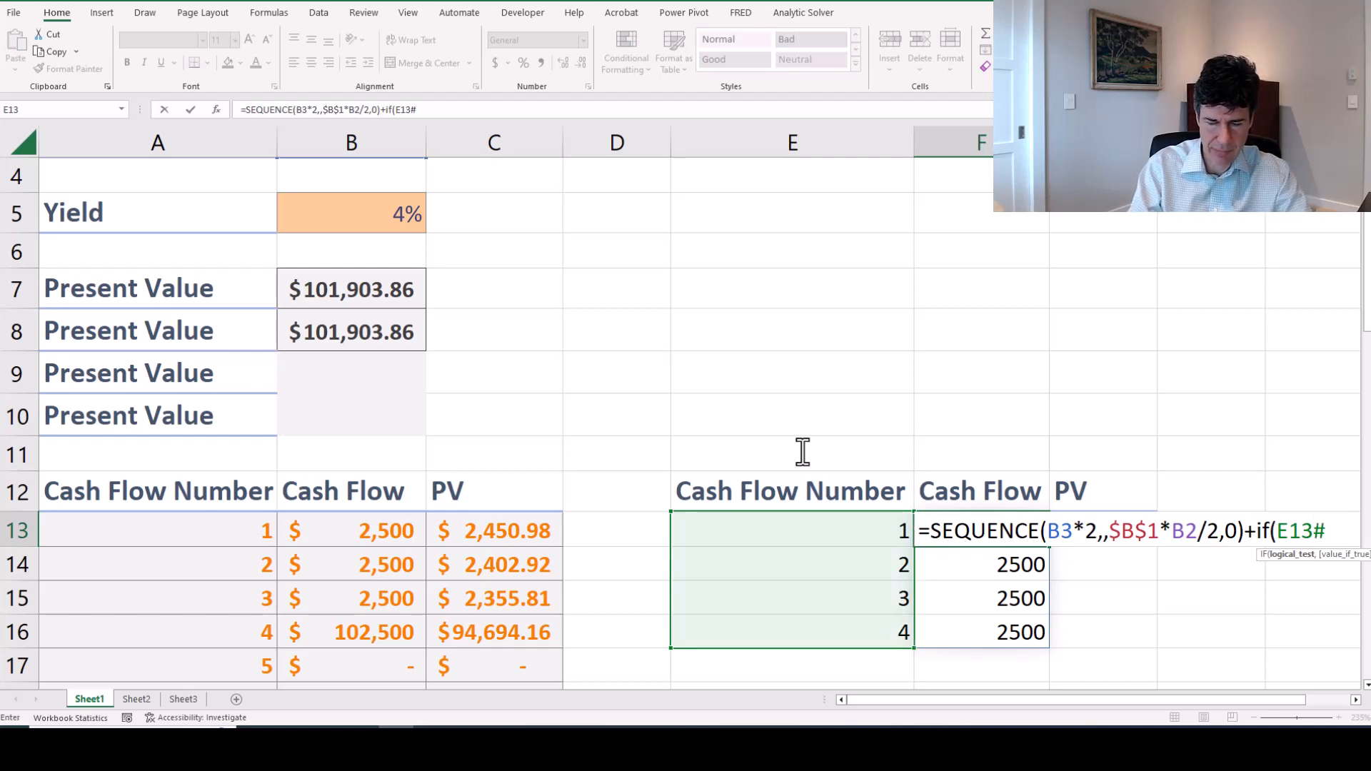
pyautogui.write('=')
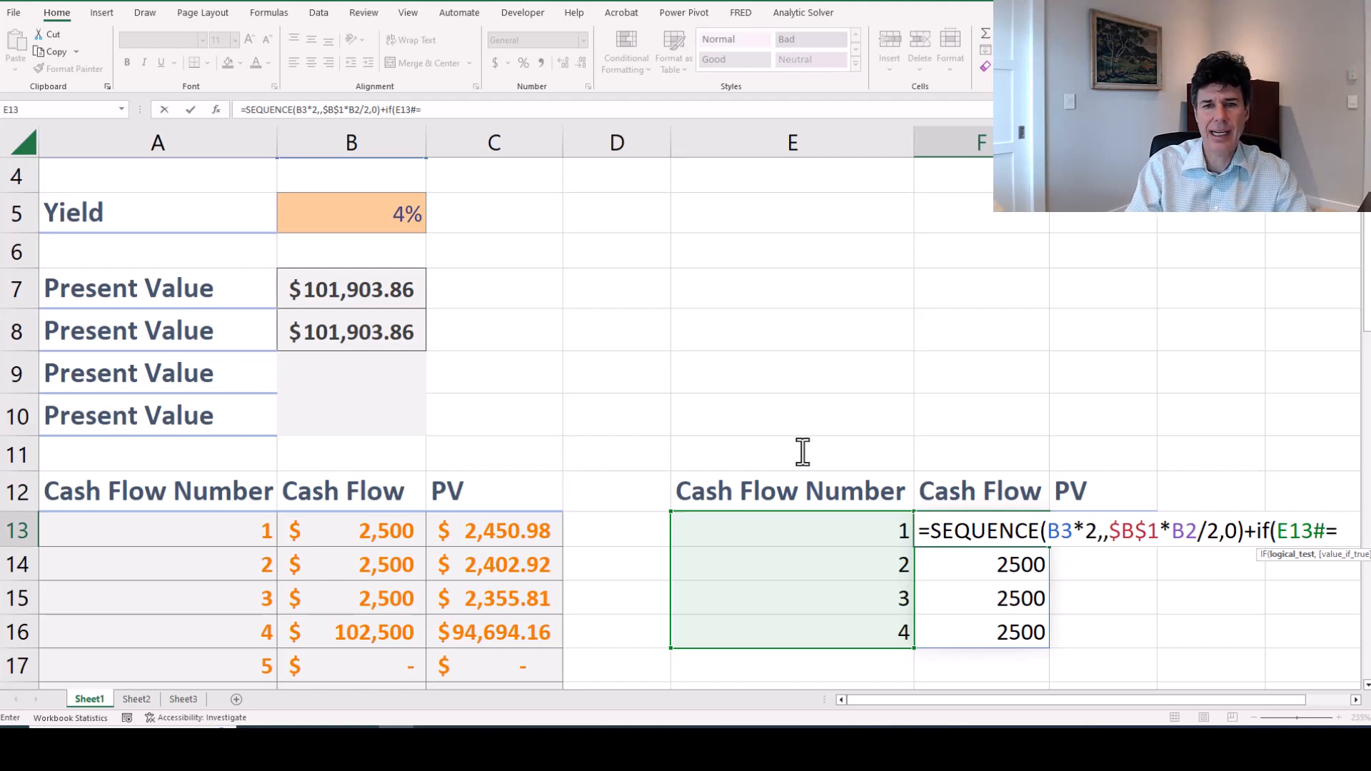
# Finish the IF's logical test by comparing against $B$3*2, with an absolute reference to the maturity.
pyautogui.press('Up')
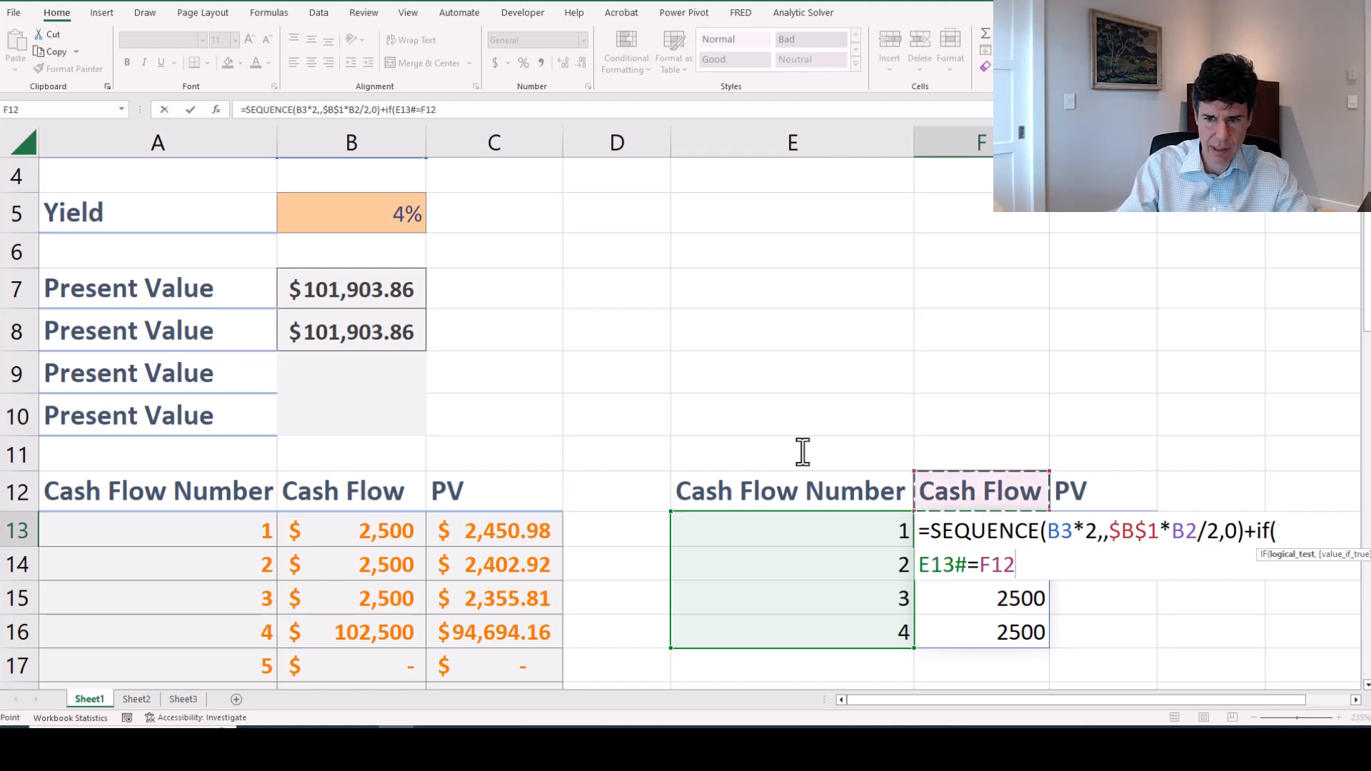
pyautogui.hotkey('ctrl', 'Home')
pyautogui.press('Down')
pyautogui.press('Right')
pyautogui.press('Down')
pyautogui.press('F4')
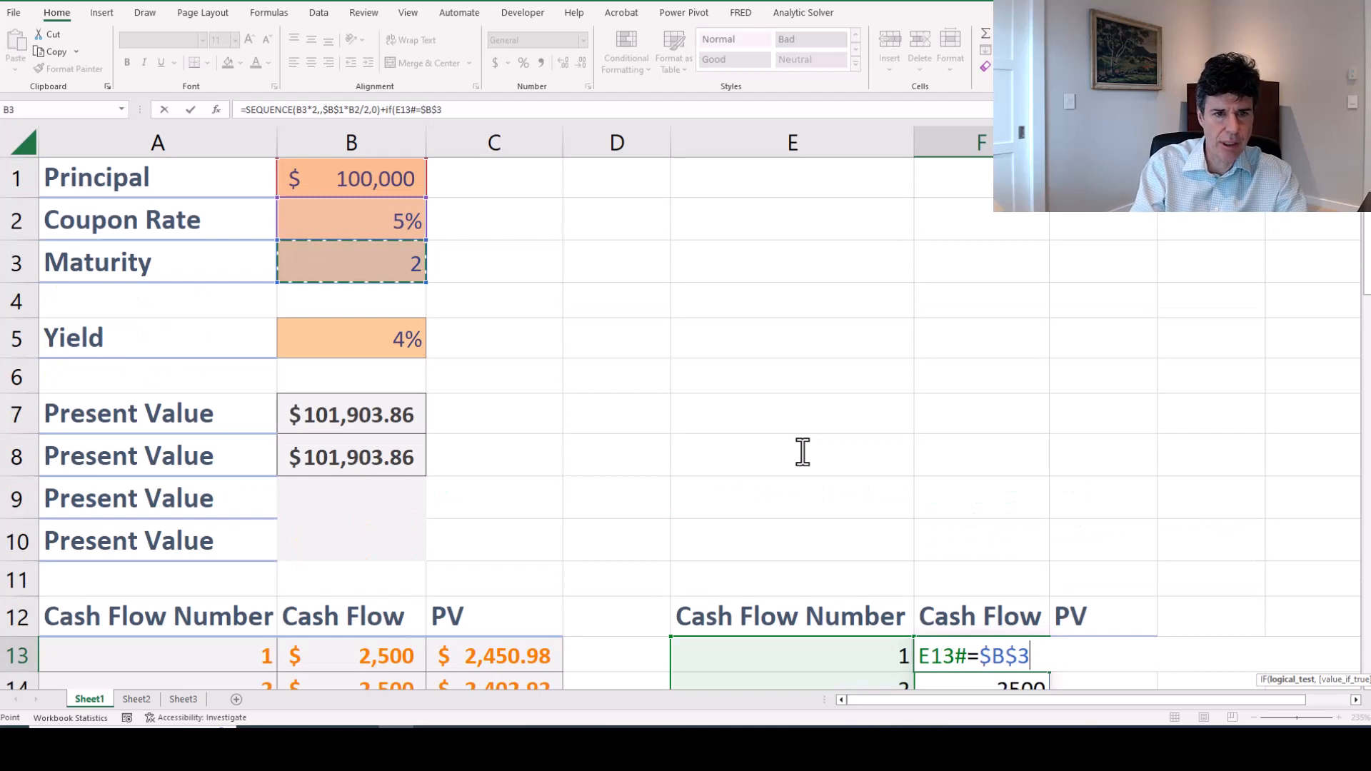
pyautogui.write('*2')
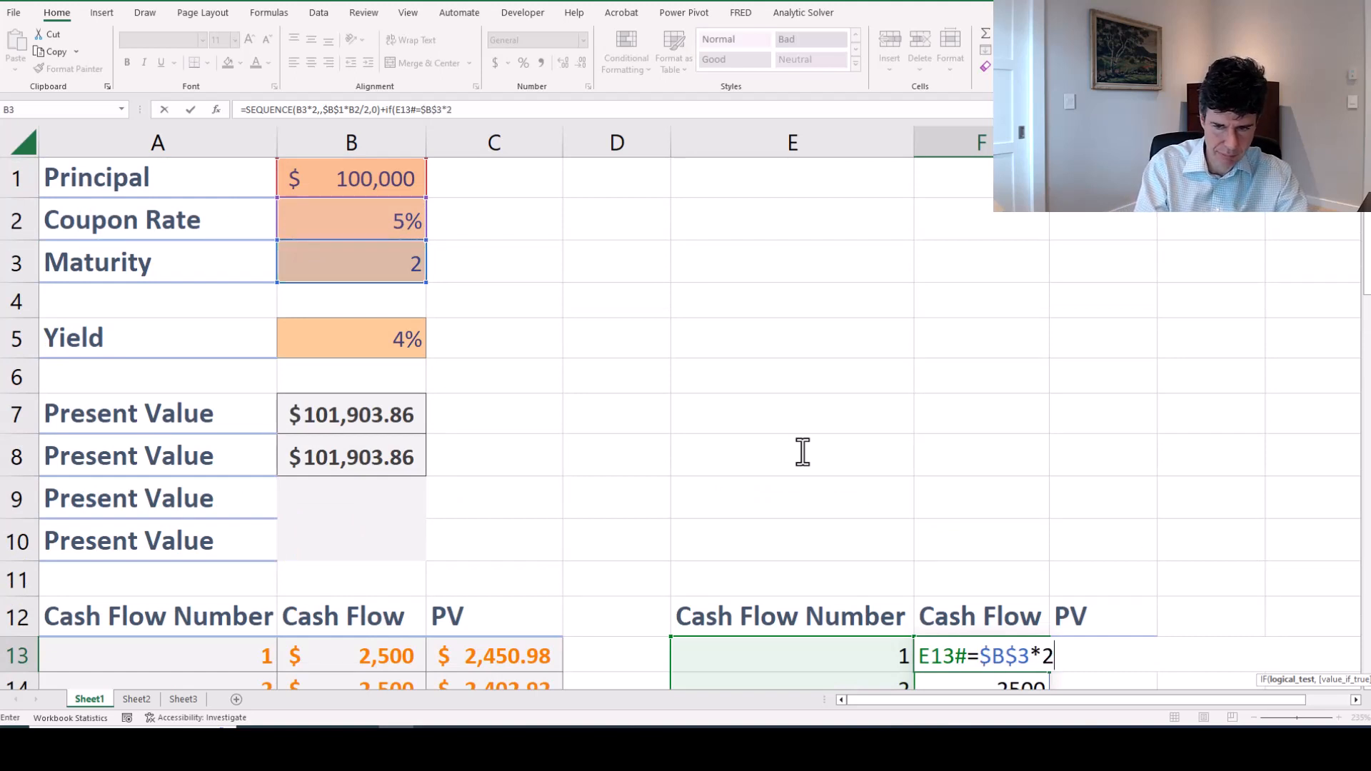
pyautogui.write(',')
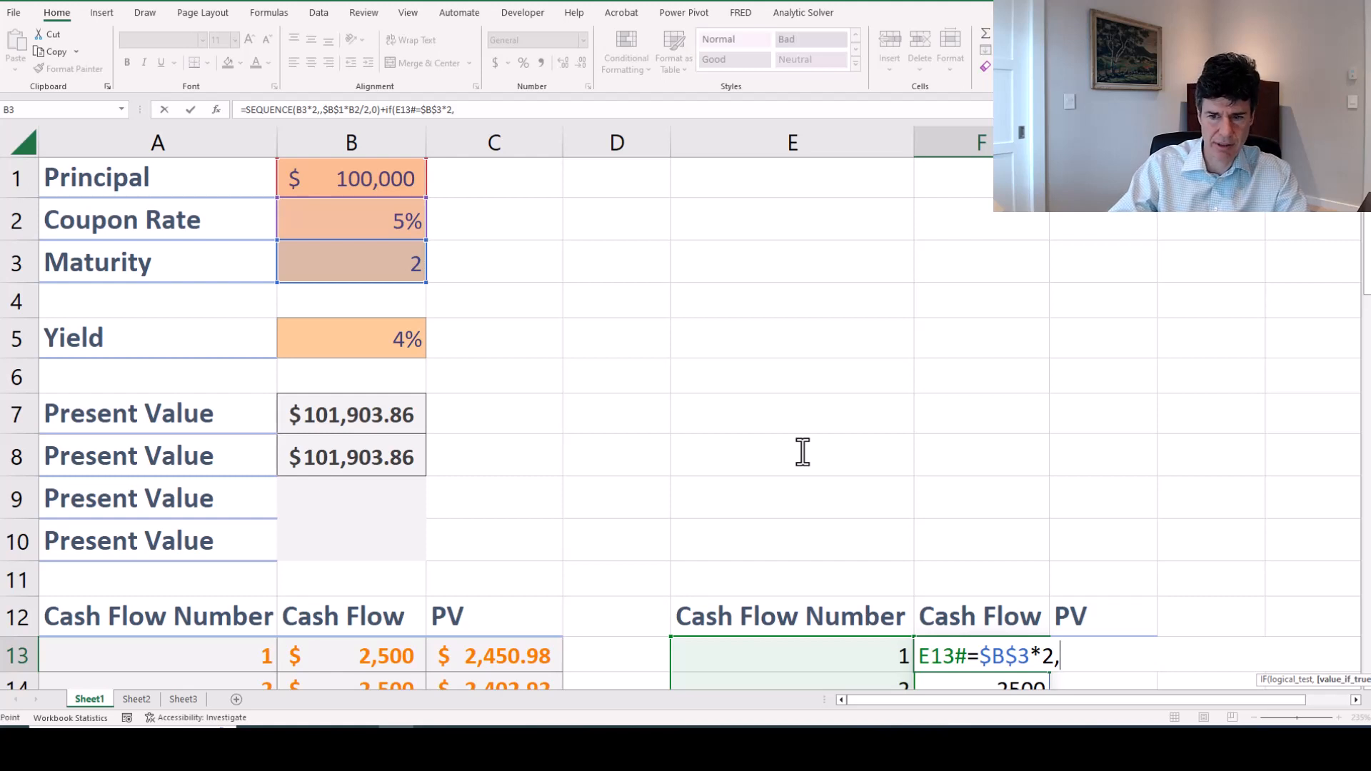
# Complete the IF in F13 with $B$1 as the value if true and 0 if false, and enter the formula.
pyautogui.press('Up')
pyautogui.hotkey('ctrl', 'Home')
pyautogui.press('Right')
pyautogui.press('F4')
pyautogui.write(',')
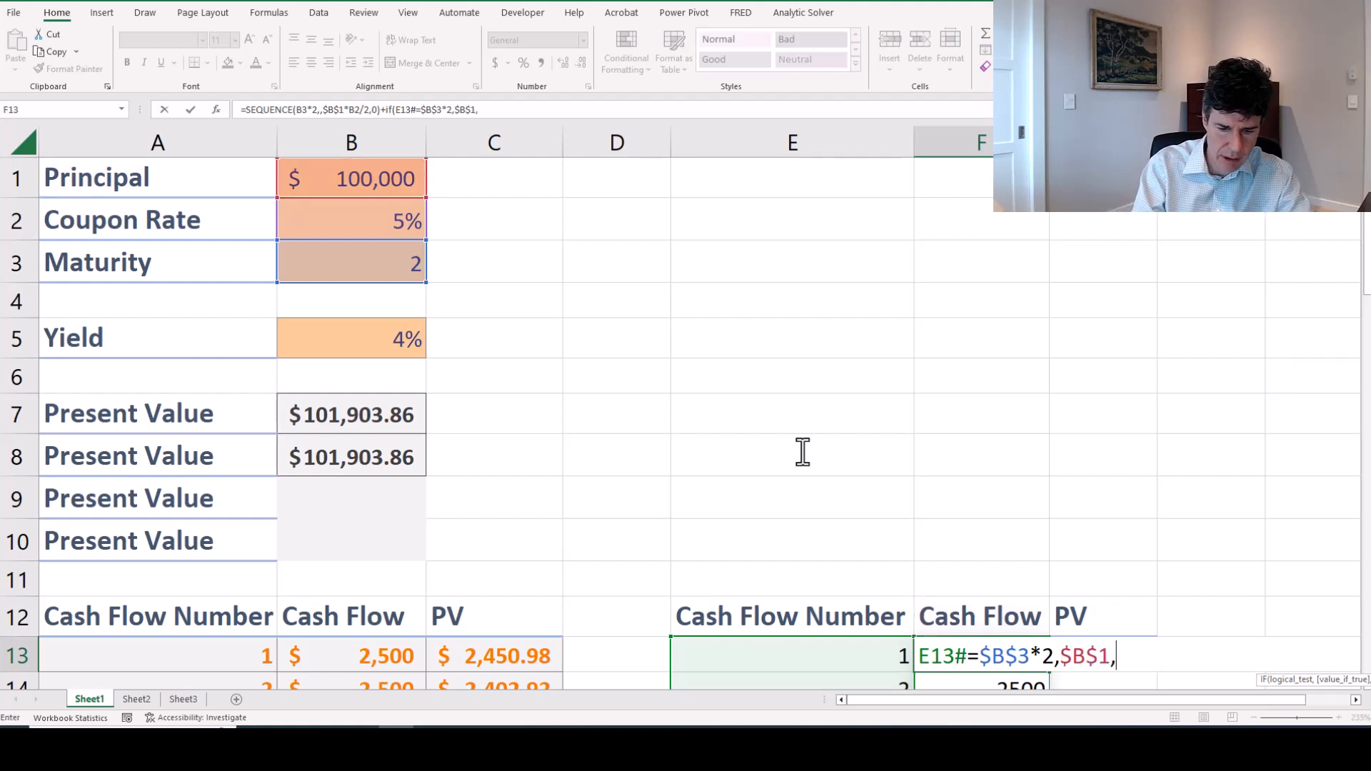
pyautogui.write('0)')
pyautogui.press('Return')
# Check the cash flows spilled below F13 and review the references in the combined SEQUENCE and IF formula.
pyautogui.press('Up')
pyautogui.press('Up')
pyautogui.press('Down')
pyautogui.press('Down')
pyautogui.press('Down')
pyautogui.press('Down')
pyautogui.press('Down')
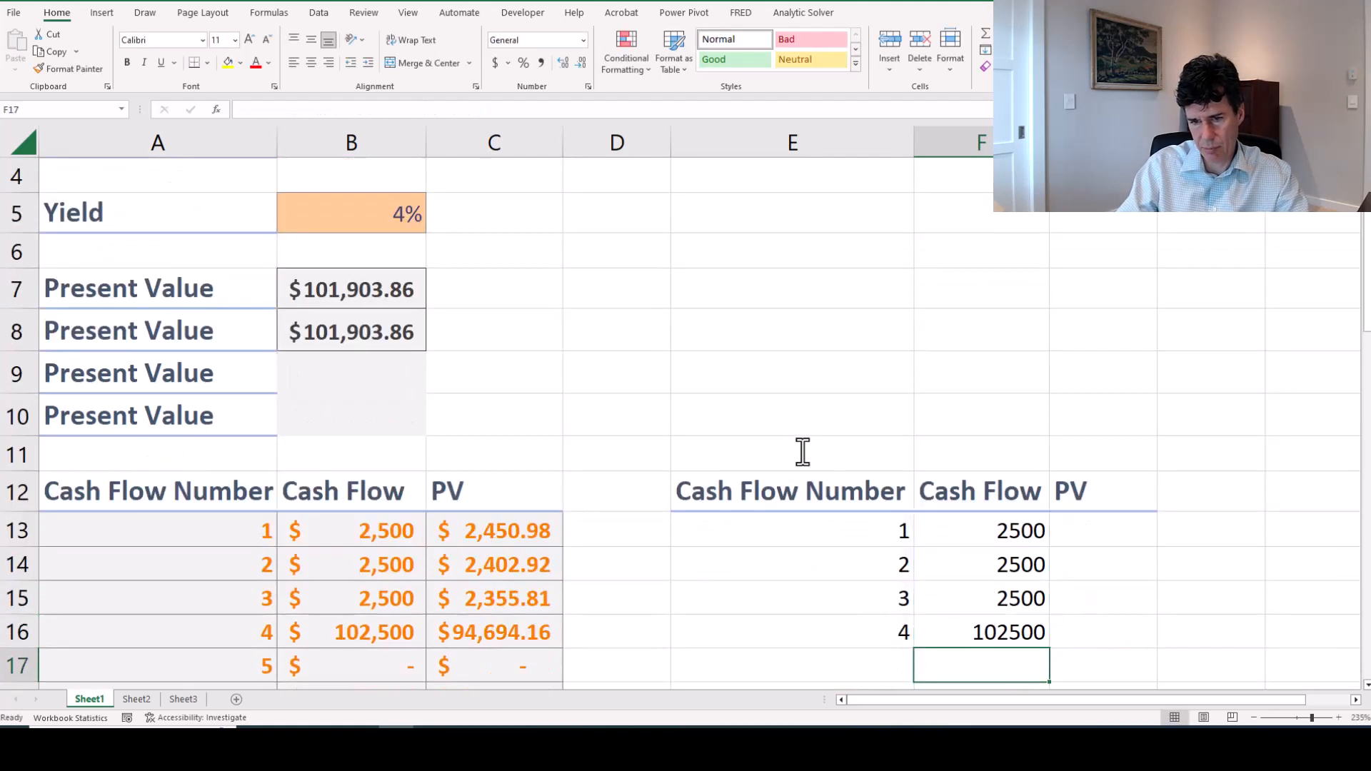
pyautogui.press('Up')
pyautogui.press('Up')
pyautogui.press('Up')
pyautogui.press('Up')
pyautogui.press('F2')
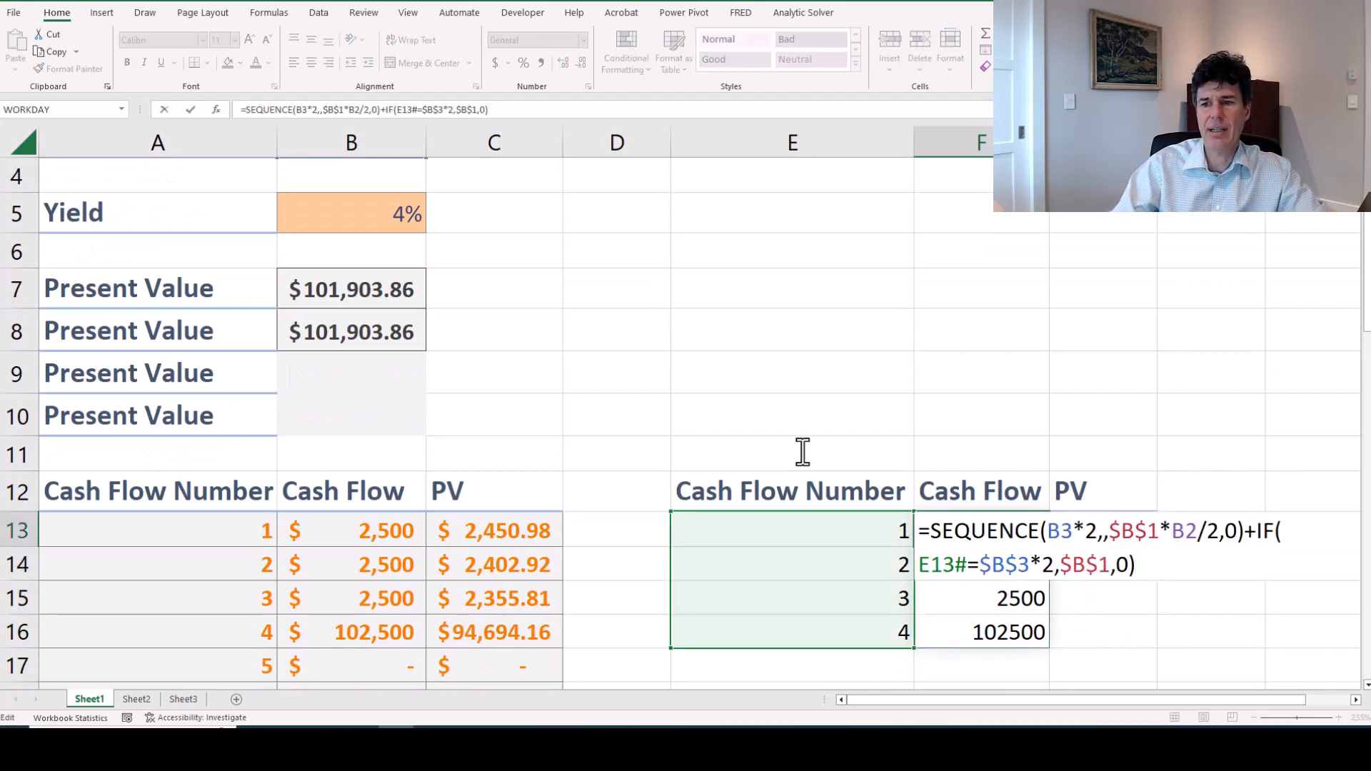
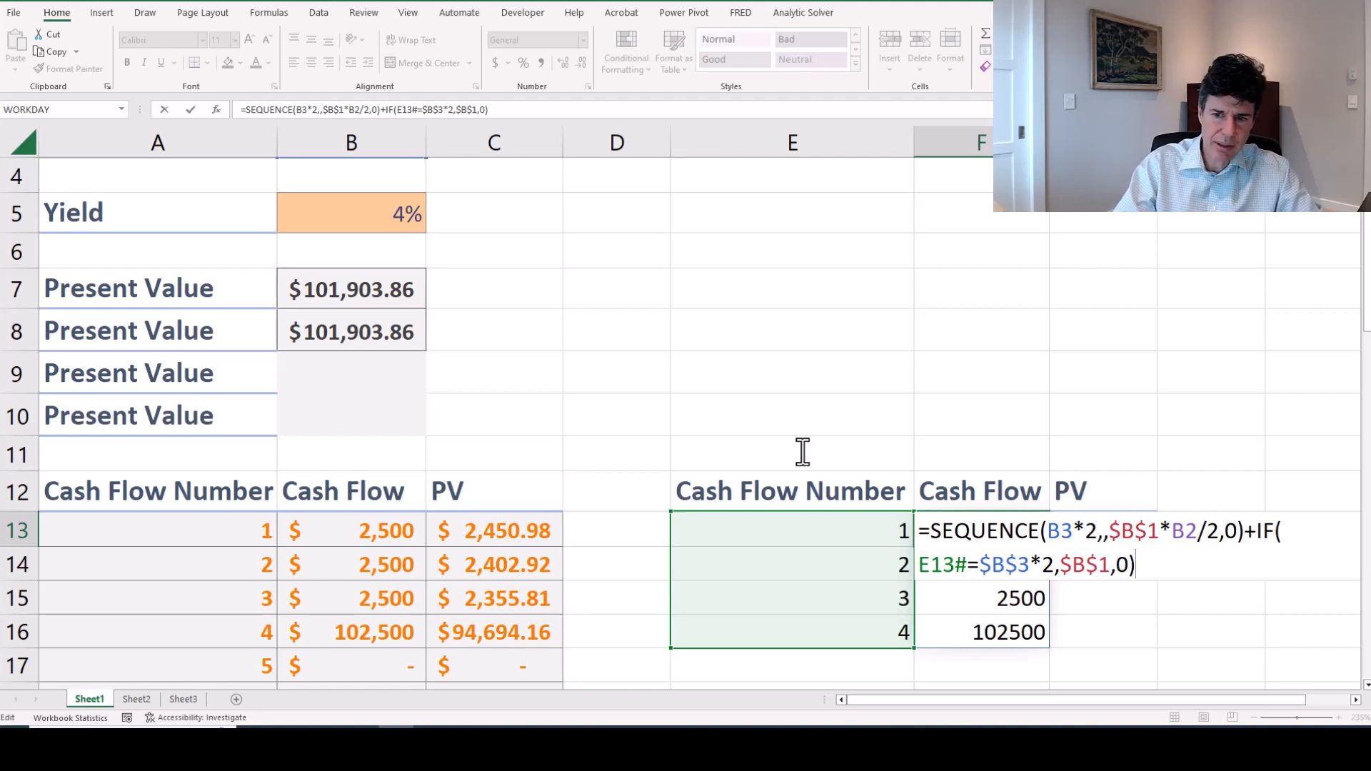
# Close the formula unchanged and inspect the spilled cash flows in F13:F16, ending at the first PV cell, G13.
pyautogui.press('Return')
pyautogui.press('Down')
pyautogui.press('Down')
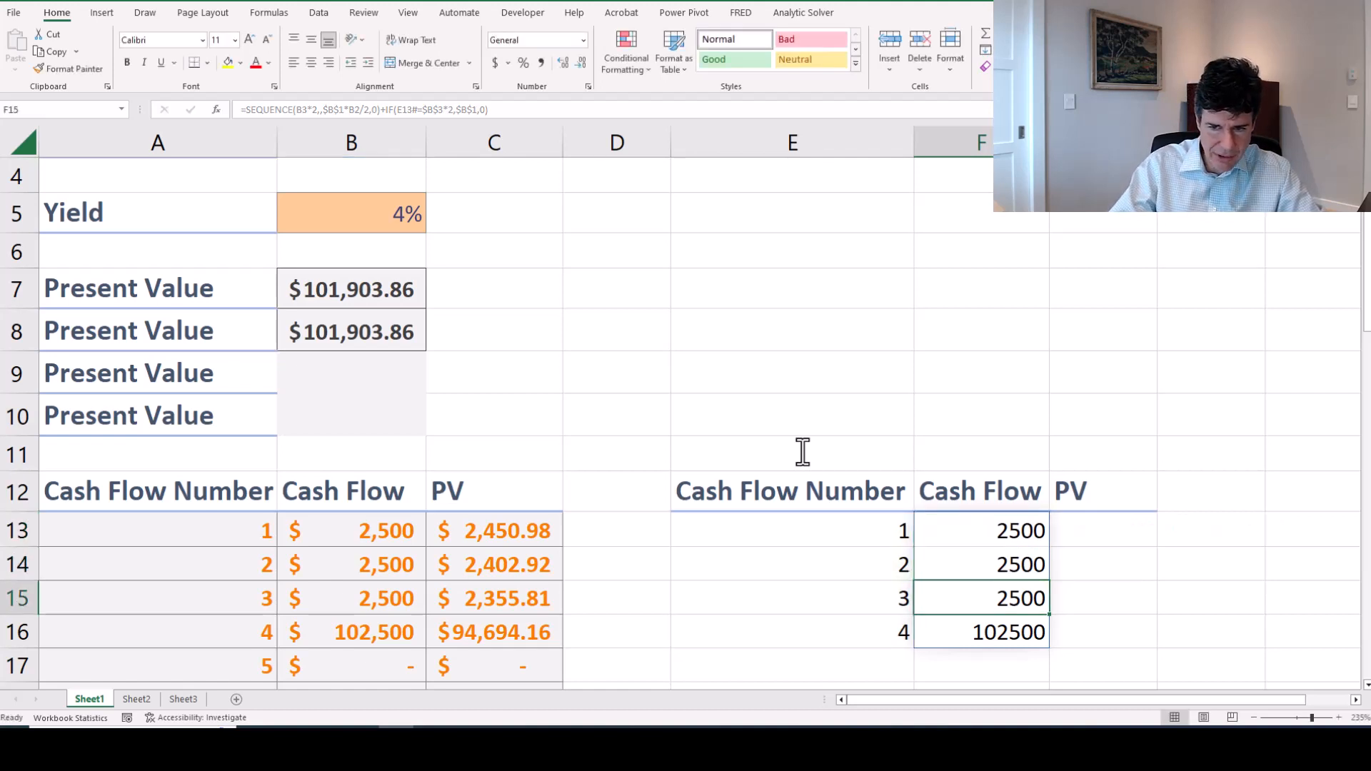
pyautogui.press('Up')
pyautogui.press('Down')
pyautogui.press('Up')
pyautogui.press('Up')
pyautogui.press('Up')
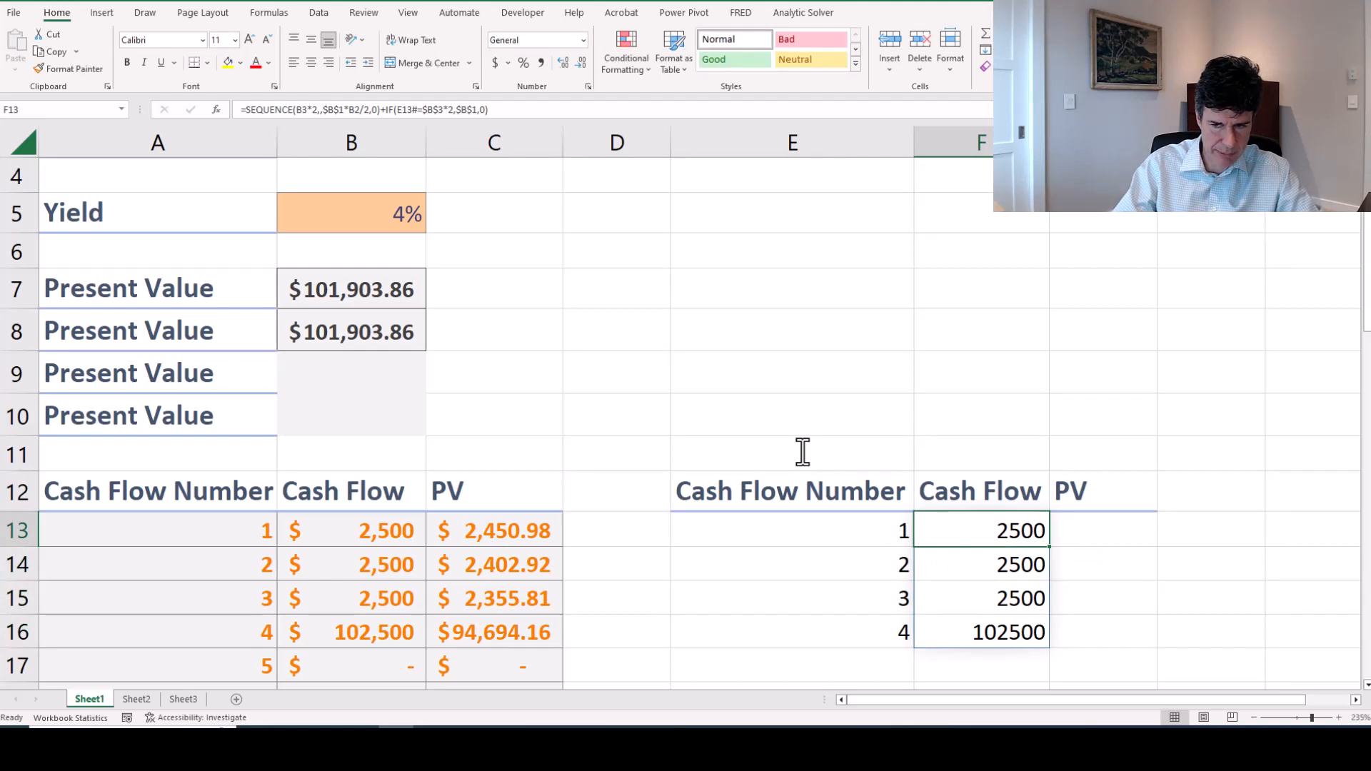
pyautogui.press('Down')
pyautogui.press('Down')
pyautogui.press('Down')
pyautogui.press('Down')
pyautogui.press('Up')
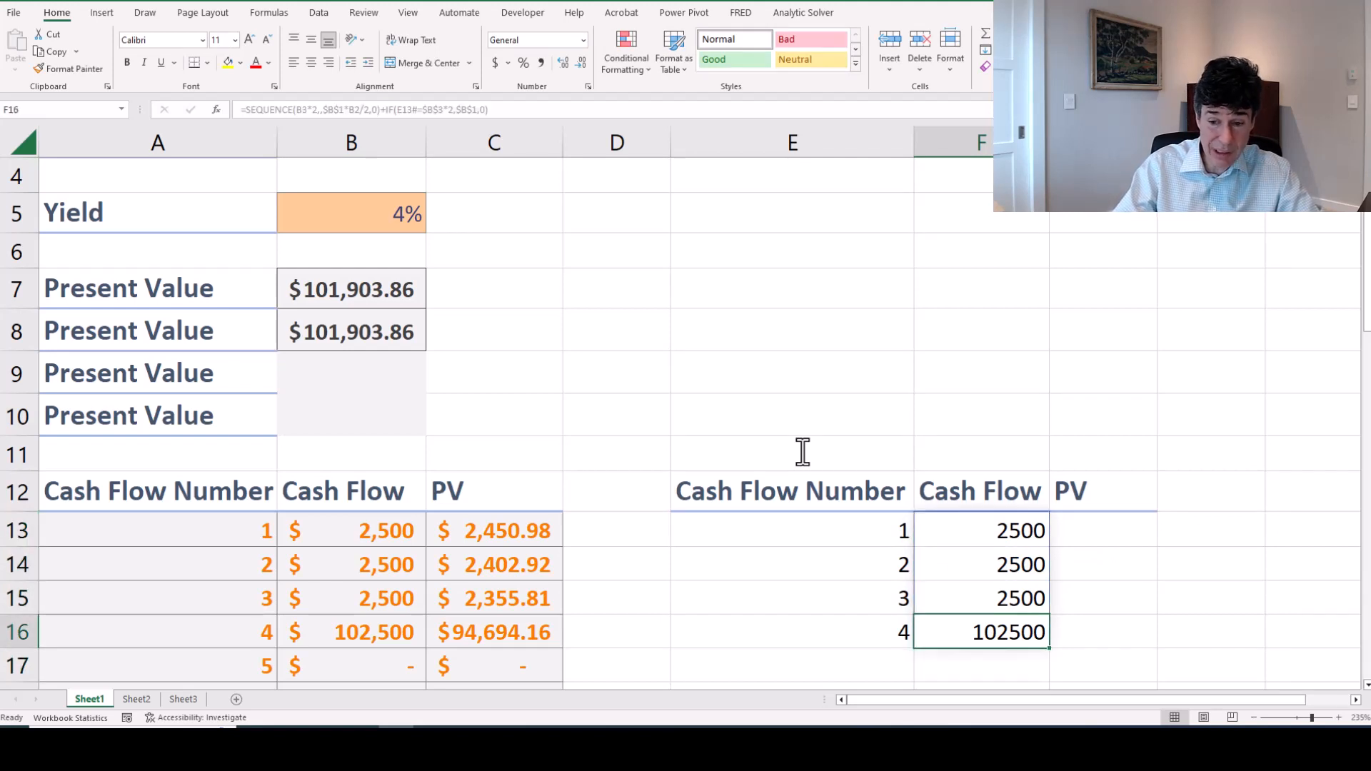
pyautogui.press('Up')
pyautogui.press('Up')
pyautogui.press('Up')
pyautogui.press('Right')
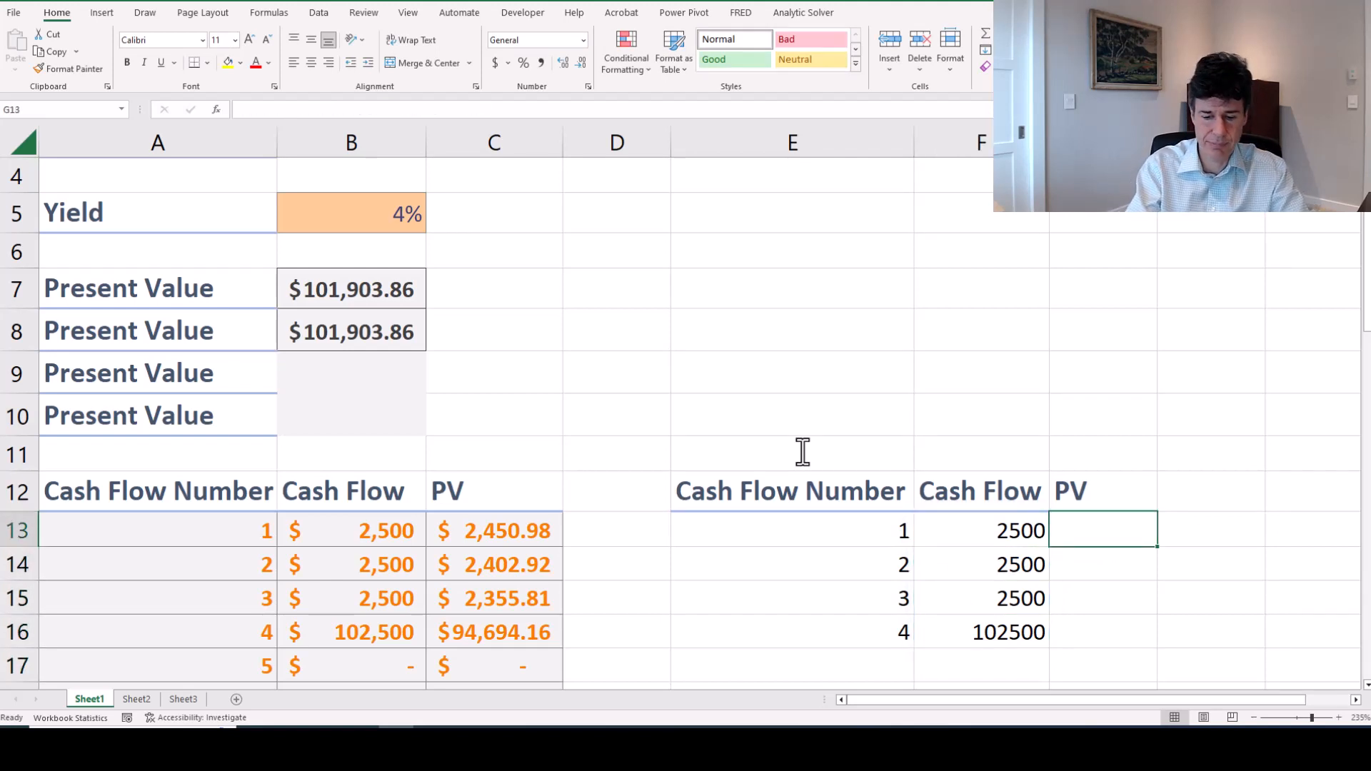
# Start the PV formula in G13 by dividing the spilled cash flows F13# by an opening (1+ discount term.
pyautogui.write('=')
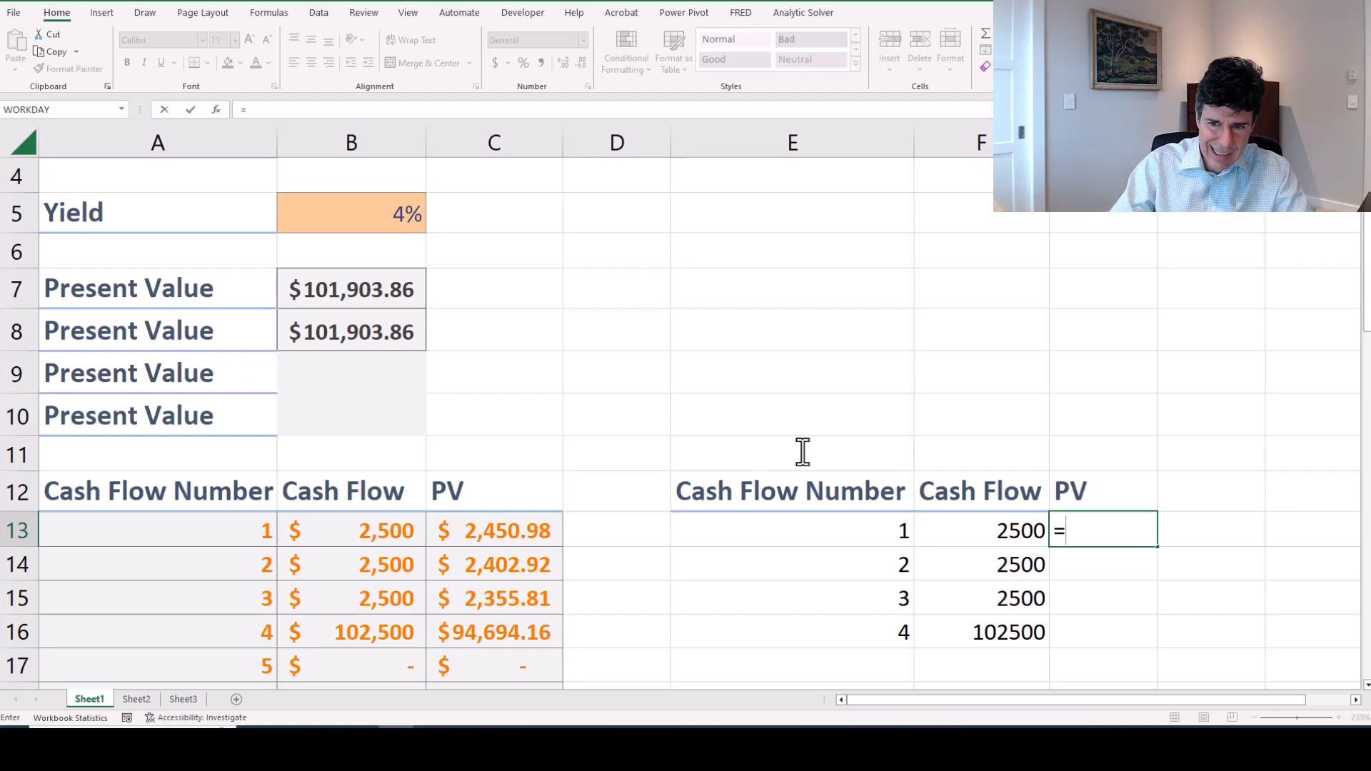
pyautogui.press('Left')
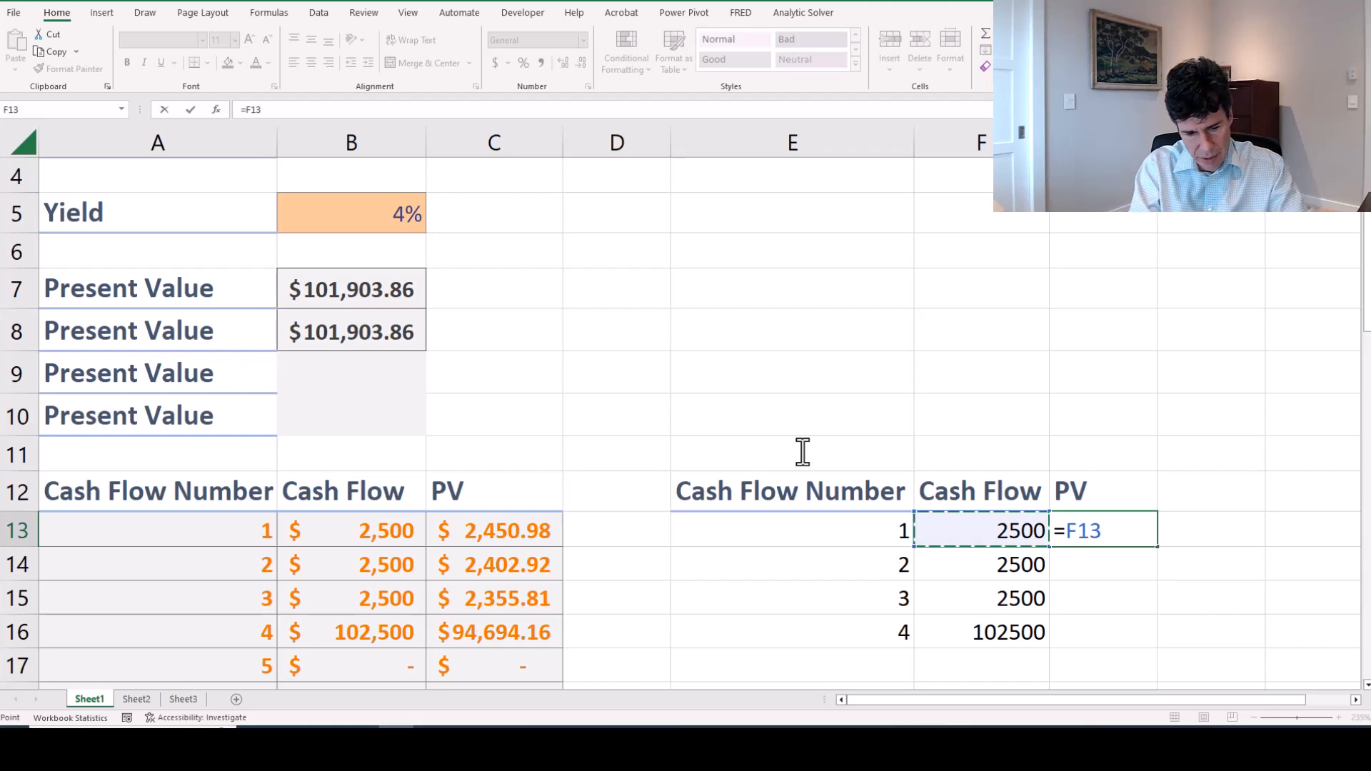
pyautogui.write('#')
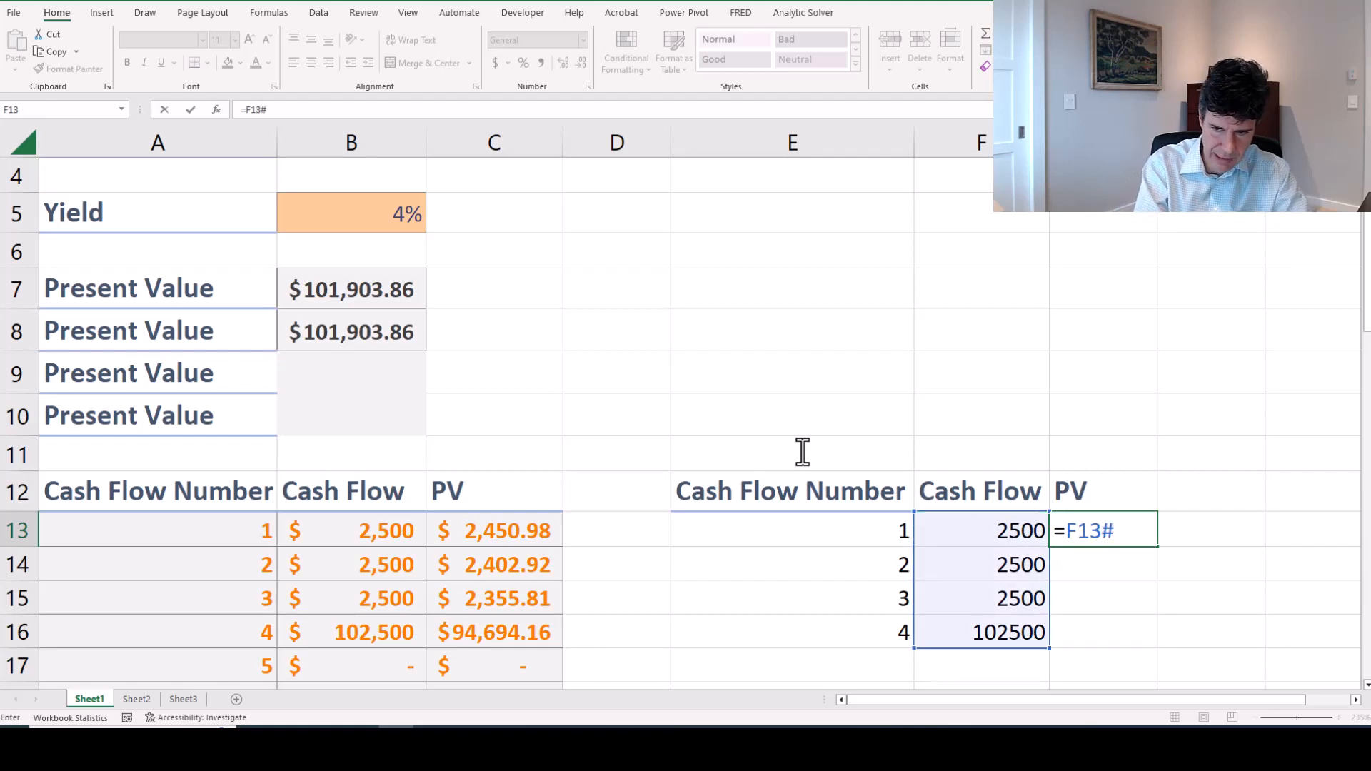
pyautogui.write('/(1+')
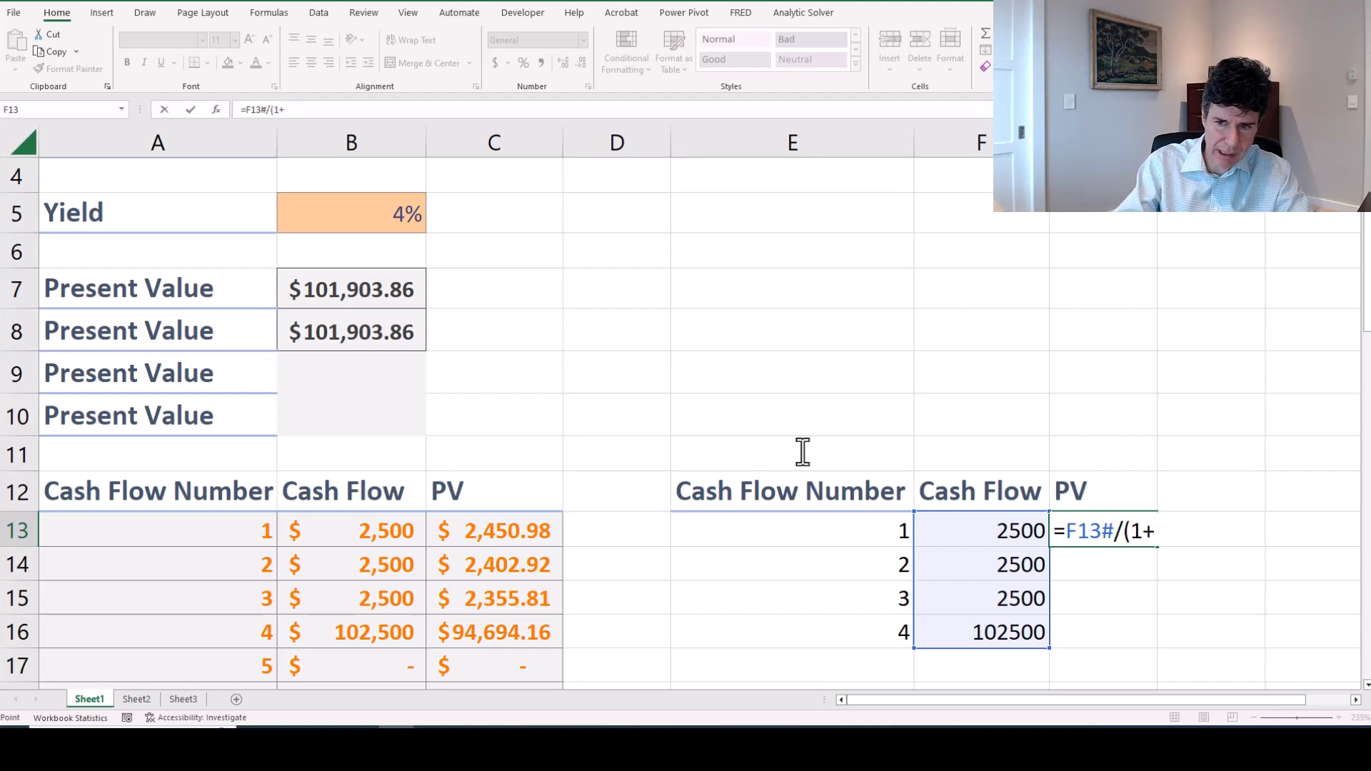
# Add the semiannual yield to the discount term as $B$5/2, using an absolute reference.
pyautogui.hotkey('ctrl', 'Home')
pyautogui.press('Down')
pyautogui.press('Down')
pyautogui.press('Right')
pyautogui.press('Up')
pyautogui.press('Down')
pyautogui.press('Down')
pyautogui.press('Down')
pyautogui.press('Down')
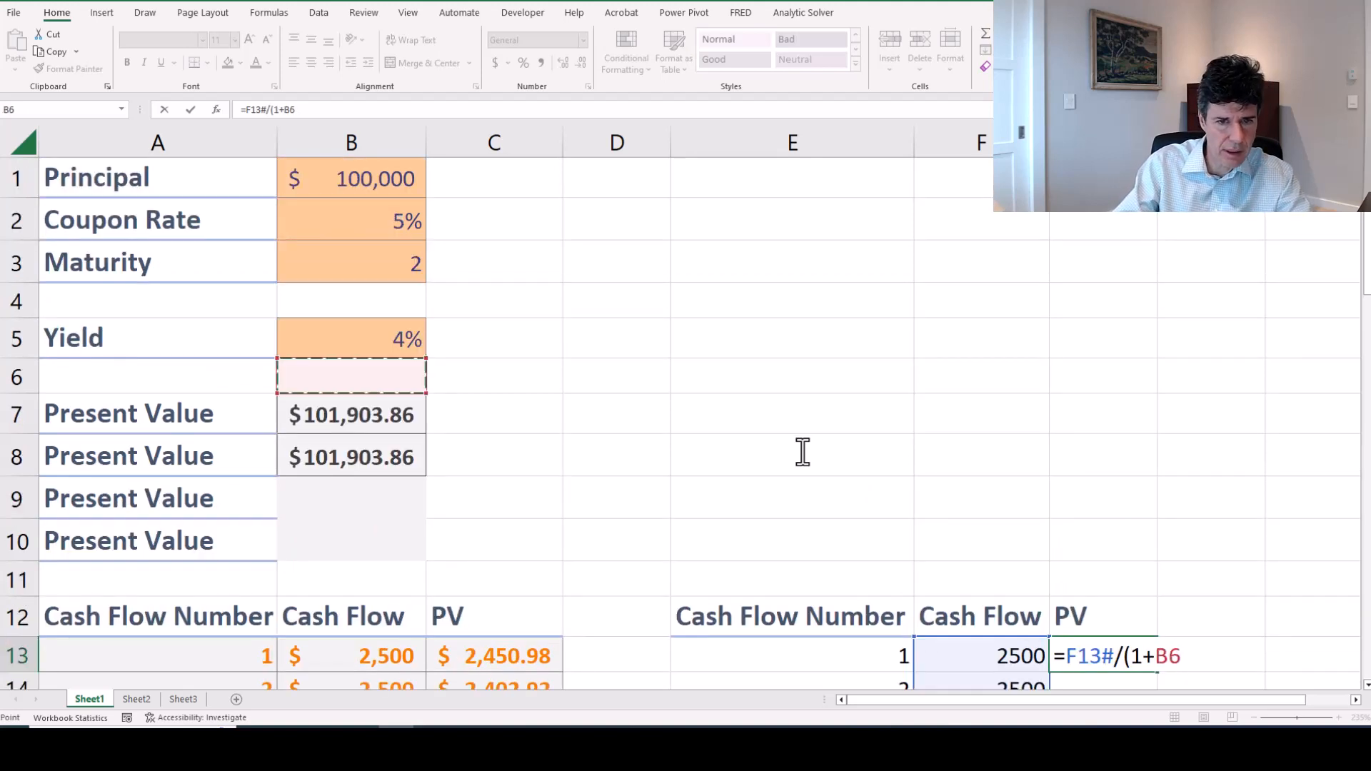
pyautogui.press('Up')
pyautogui.press('F4')
pyautogui.write('/2')
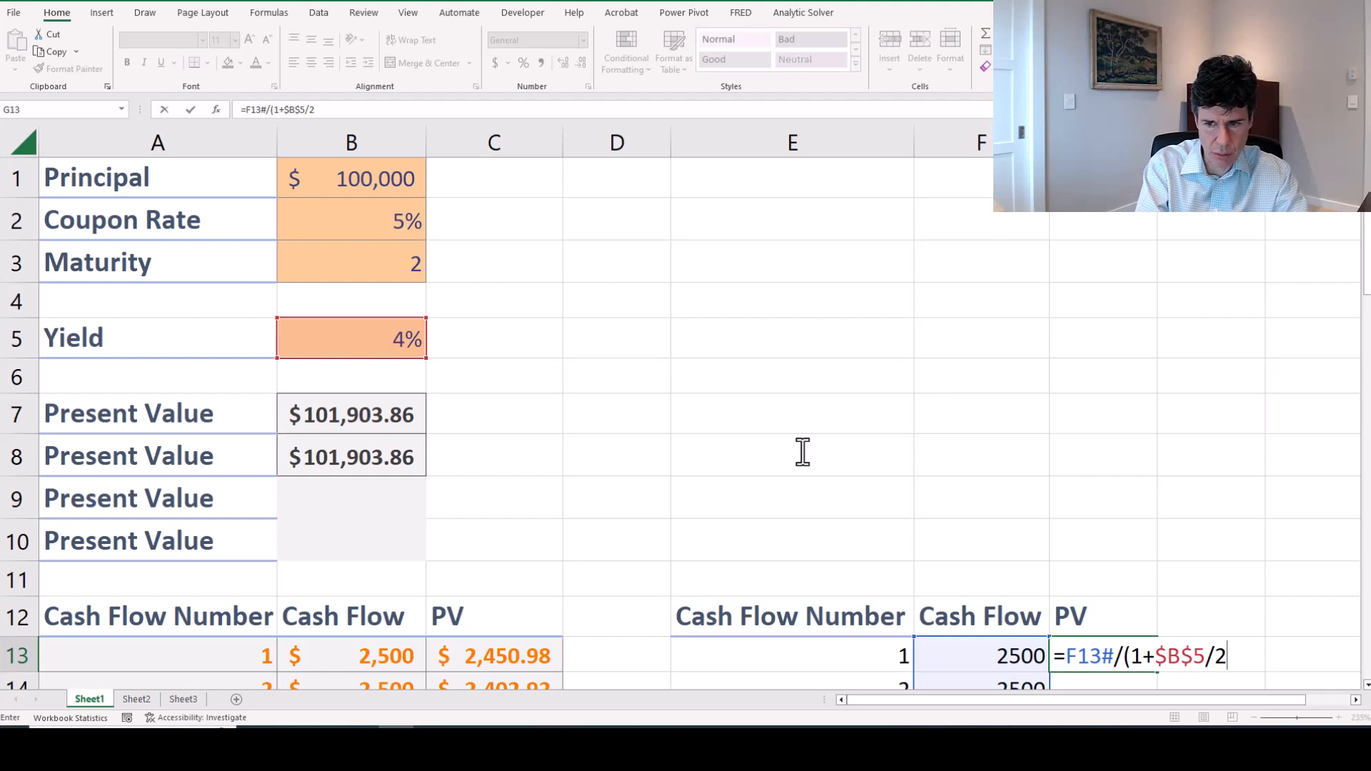
# Close the discount term, raise it to the power of the spilled cash flow numbers E13#, and enter the formula.
pyautogui.write(')^')
pyautogui.press('Left')
pyautogui.press('Left')
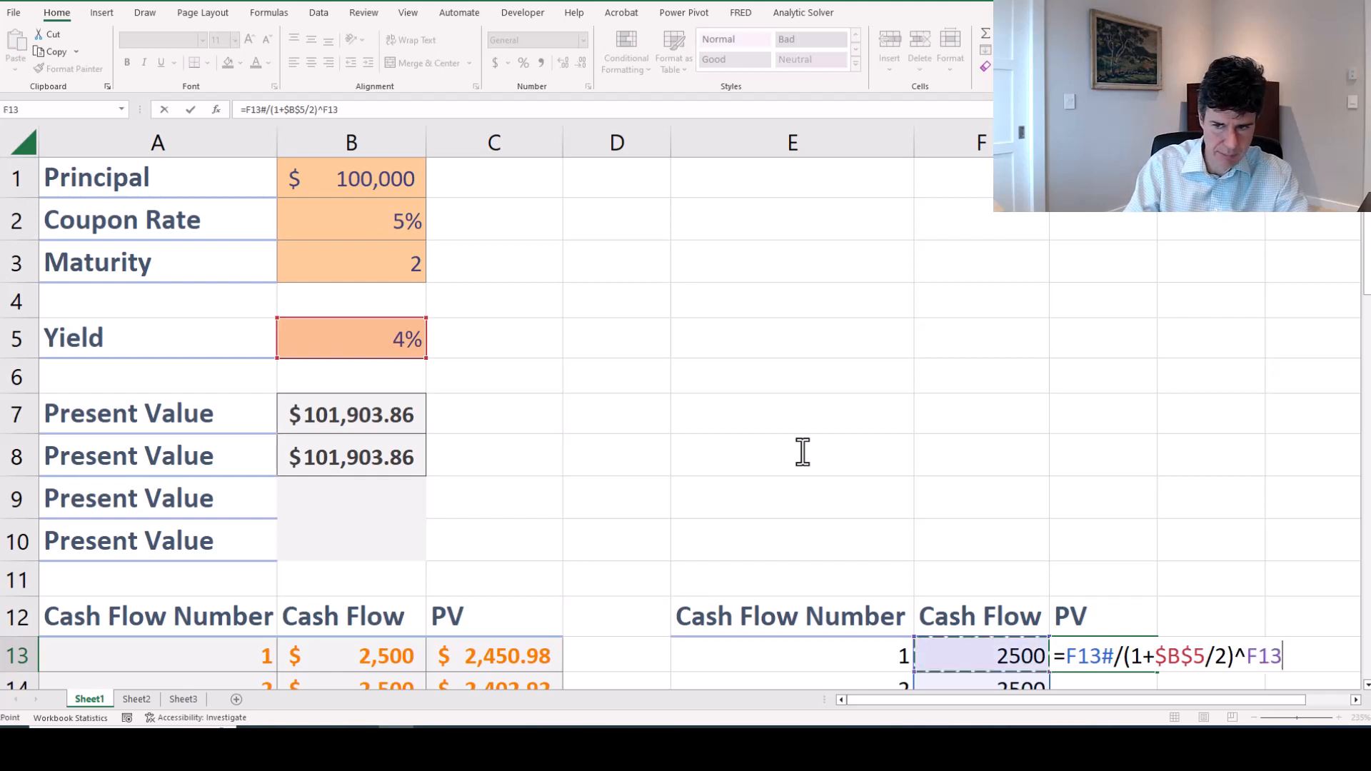
pyautogui.write('#')
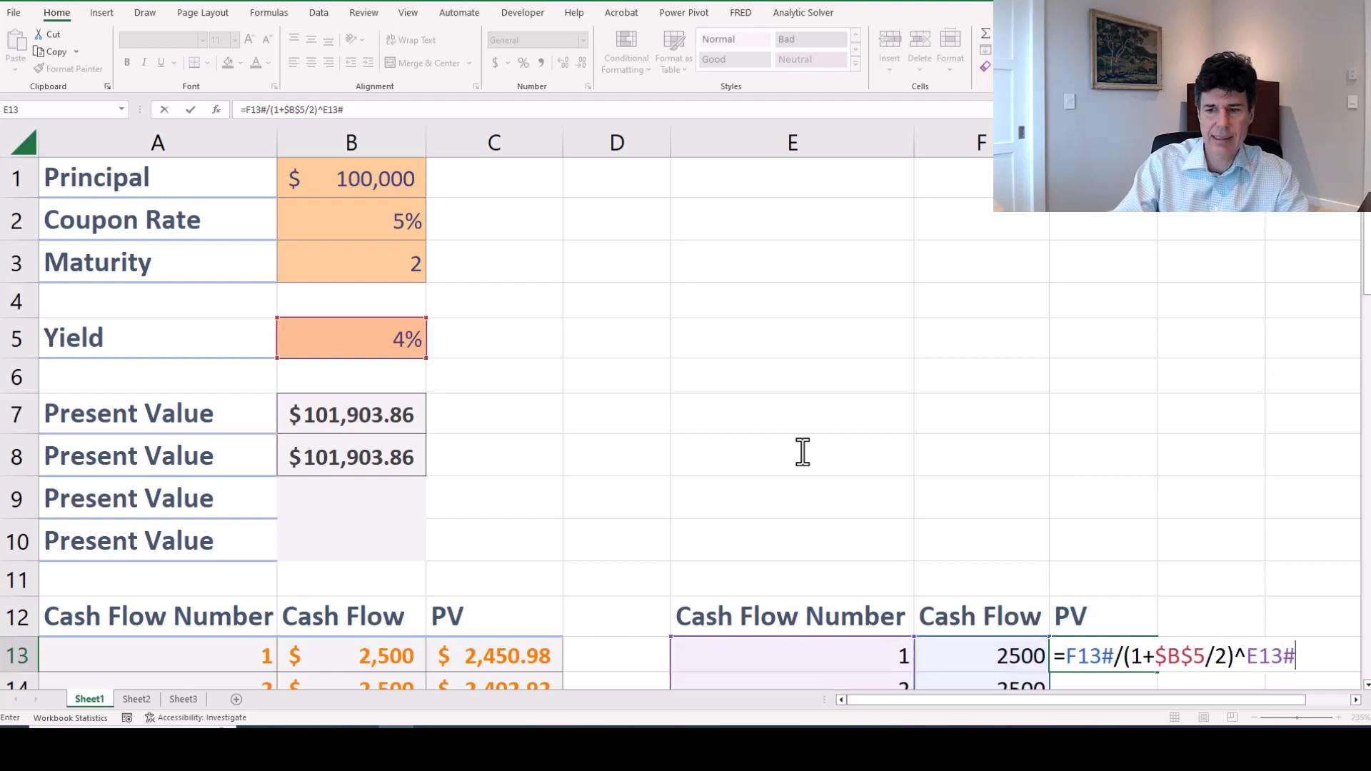
pyautogui.press('Return')
pyautogui.press('Up')
pyautogui.press('Down')
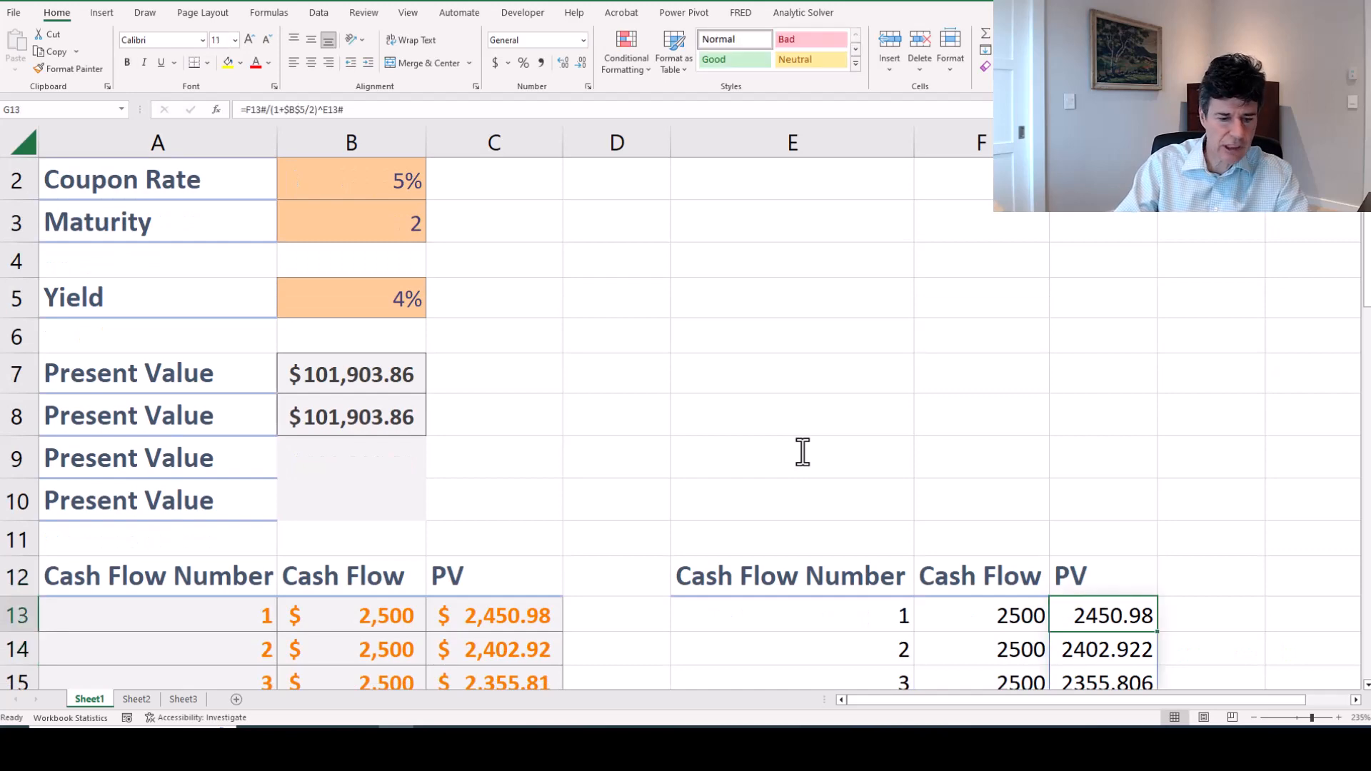
# Review the spilled present values below G13 and the references in its formula, leaving the formula unchanged.
pyautogui.press('F2')
pyautogui.press('Return')
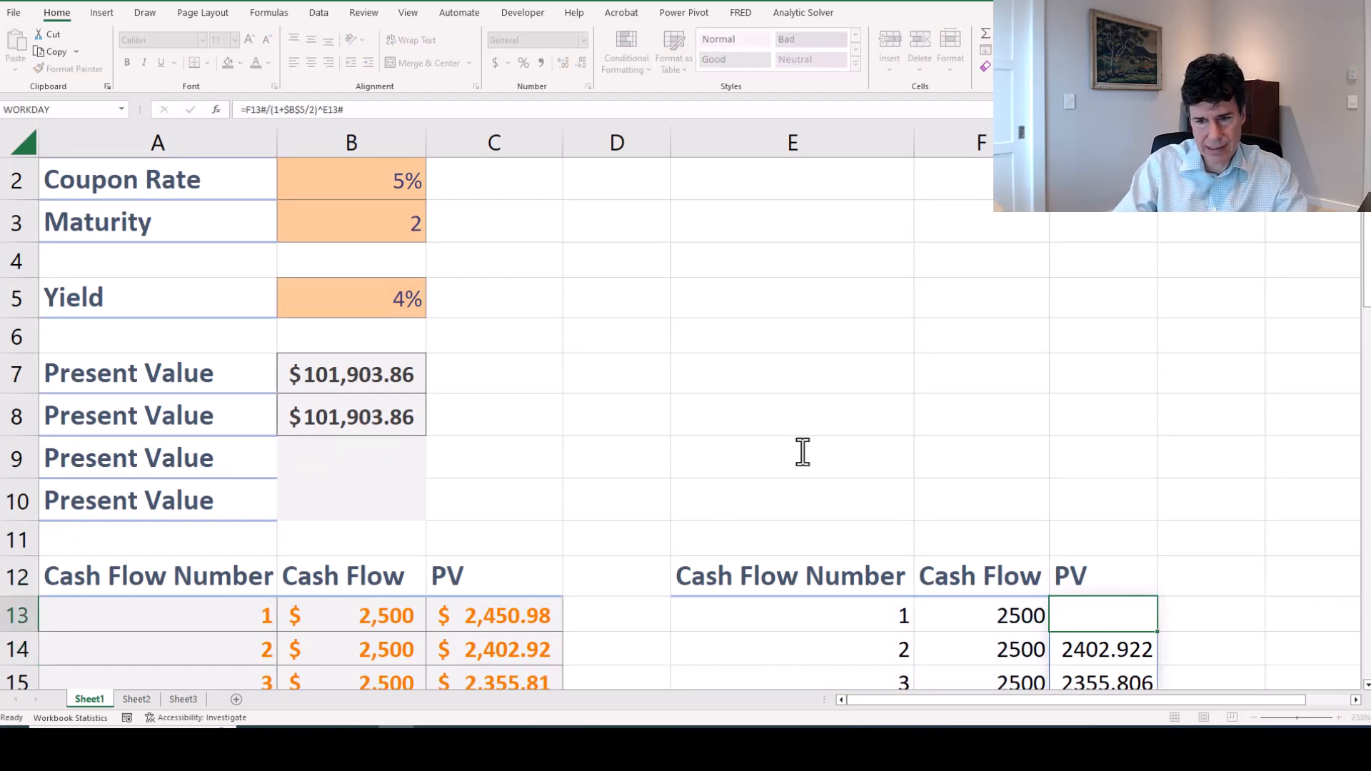
pyautogui.press('Down')
pyautogui.press('Down')
pyautogui.press('Down')
pyautogui.press('Up')
pyautogui.press('Up')
pyautogui.press('Up')
pyautogui.press('Up')
pyautogui.press('F2')
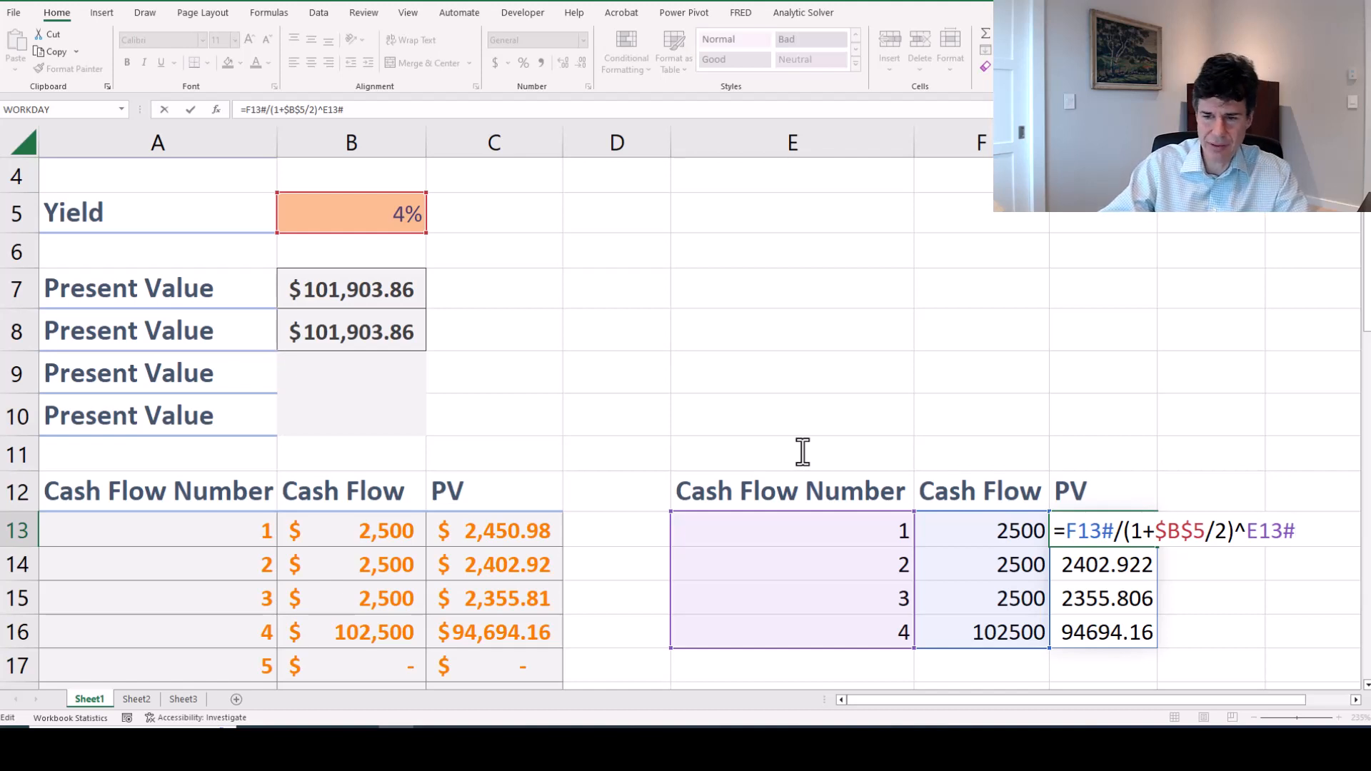
pyautogui.press('Return')
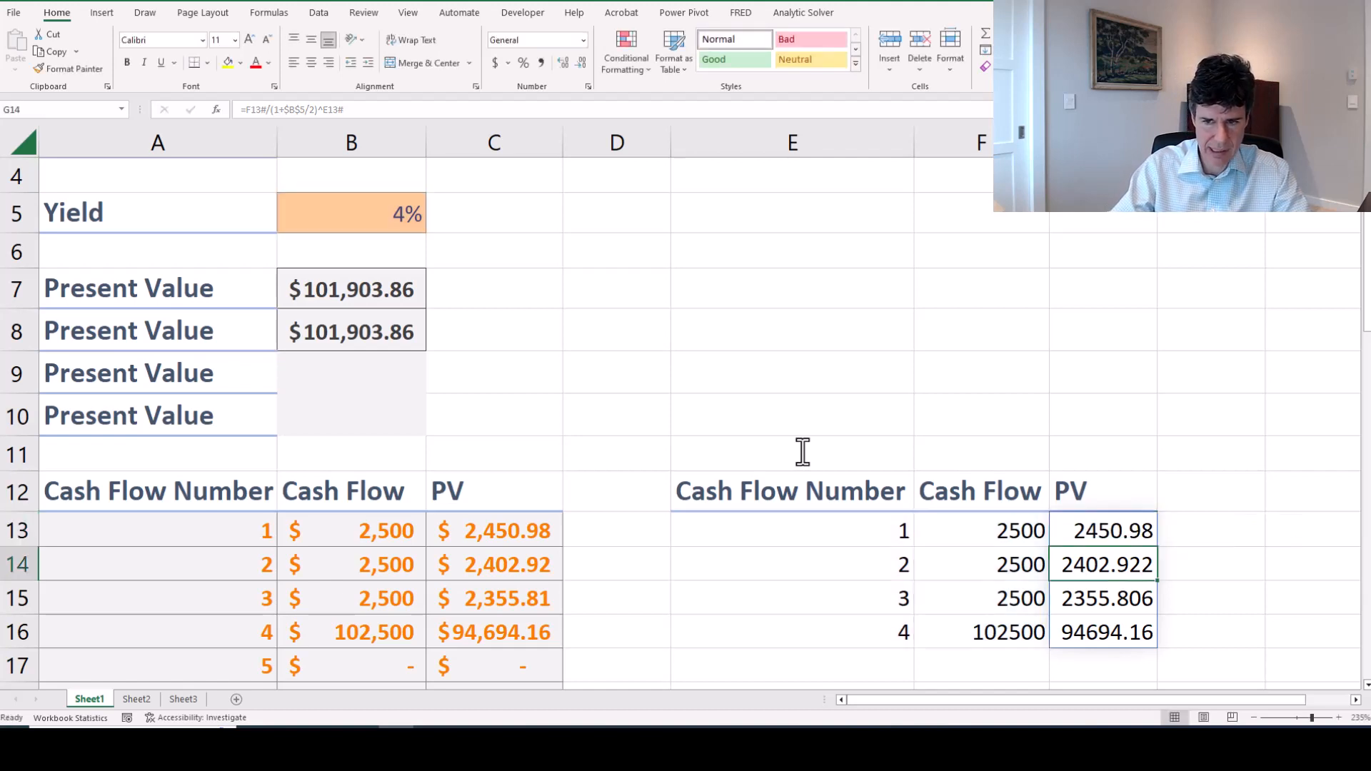
pyautogui.press('Up')
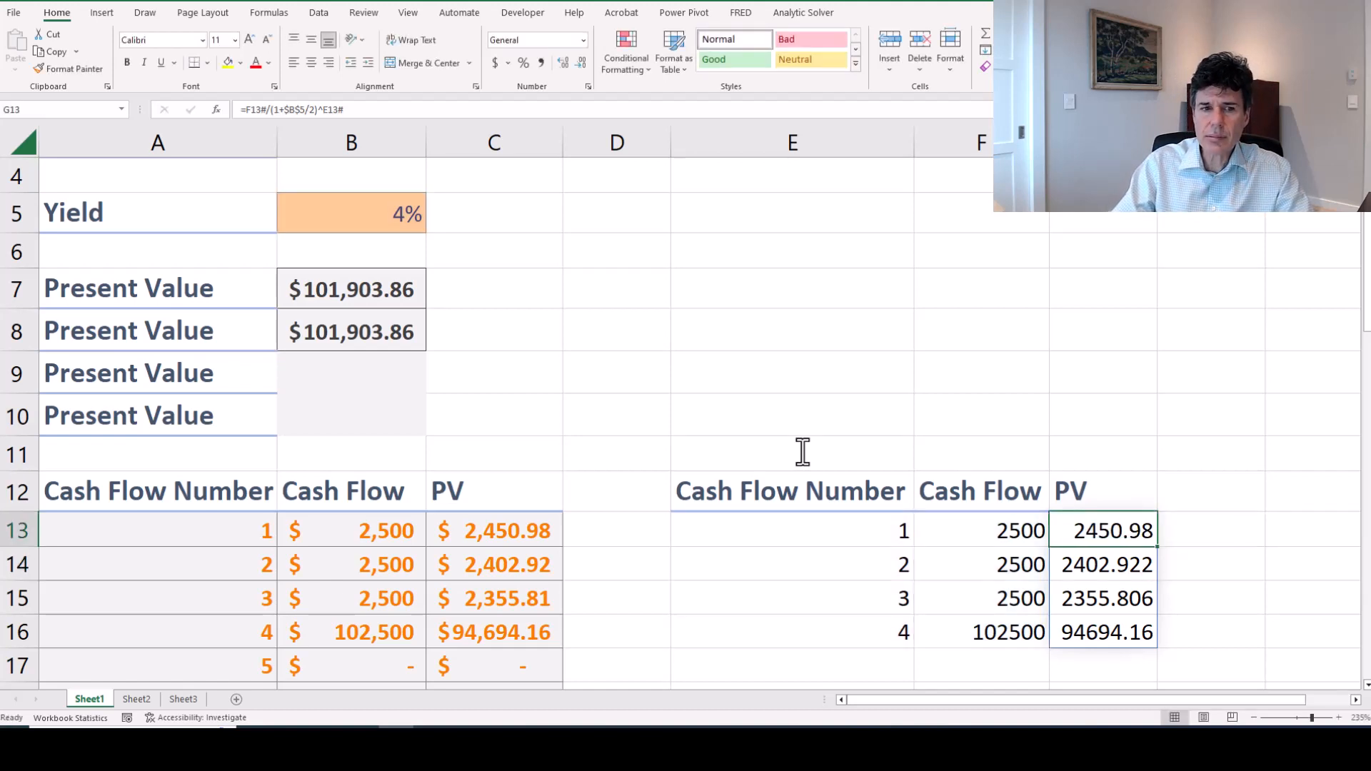
# Apply the Currency cell style to the dynamic table's cash flows and present values in F13:G16.
pyautogui.press('Left')
pyautogui.hotkey('shift', 'Down')
pyautogui.hotkey('shift', 'Down')
pyautogui.hotkey('shift', 'Down')
pyautogui.hotkey('shift', 'Right')
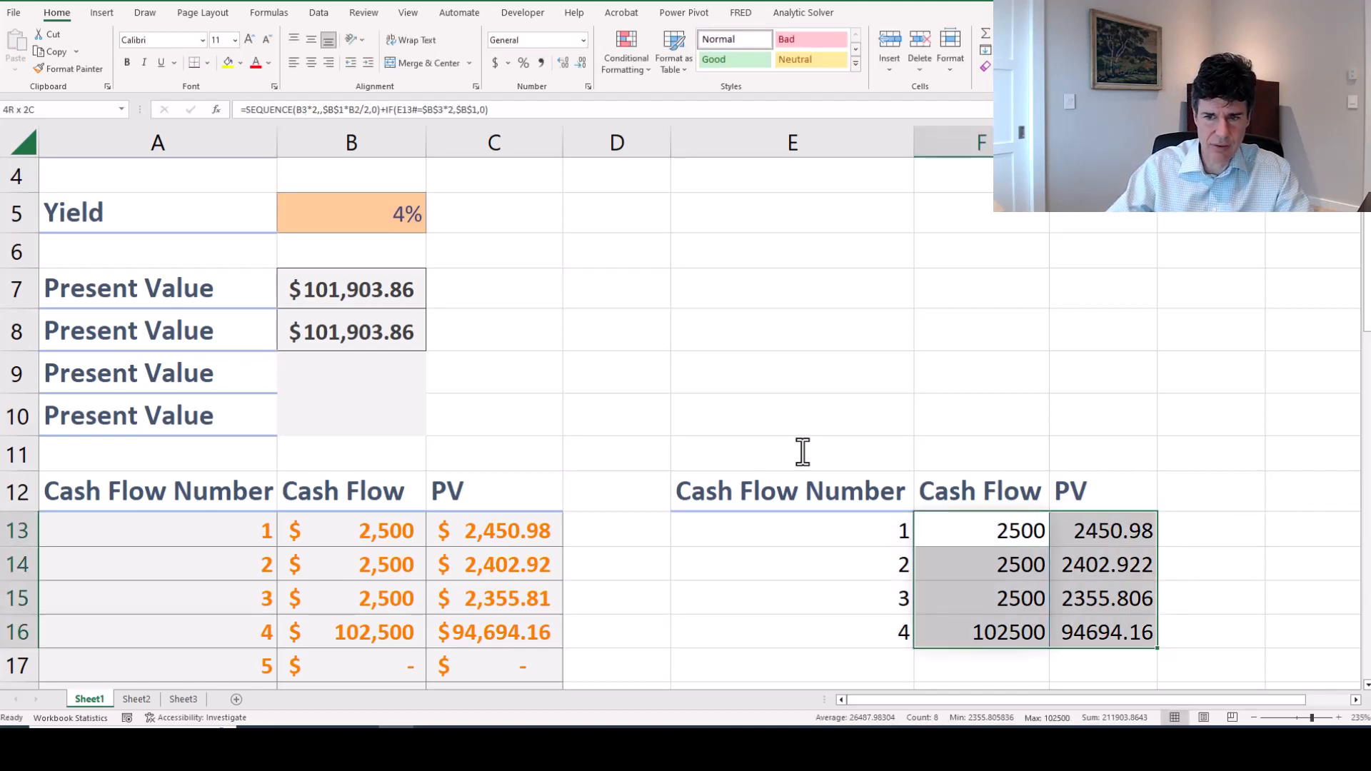
pyautogui.click(855, 65)
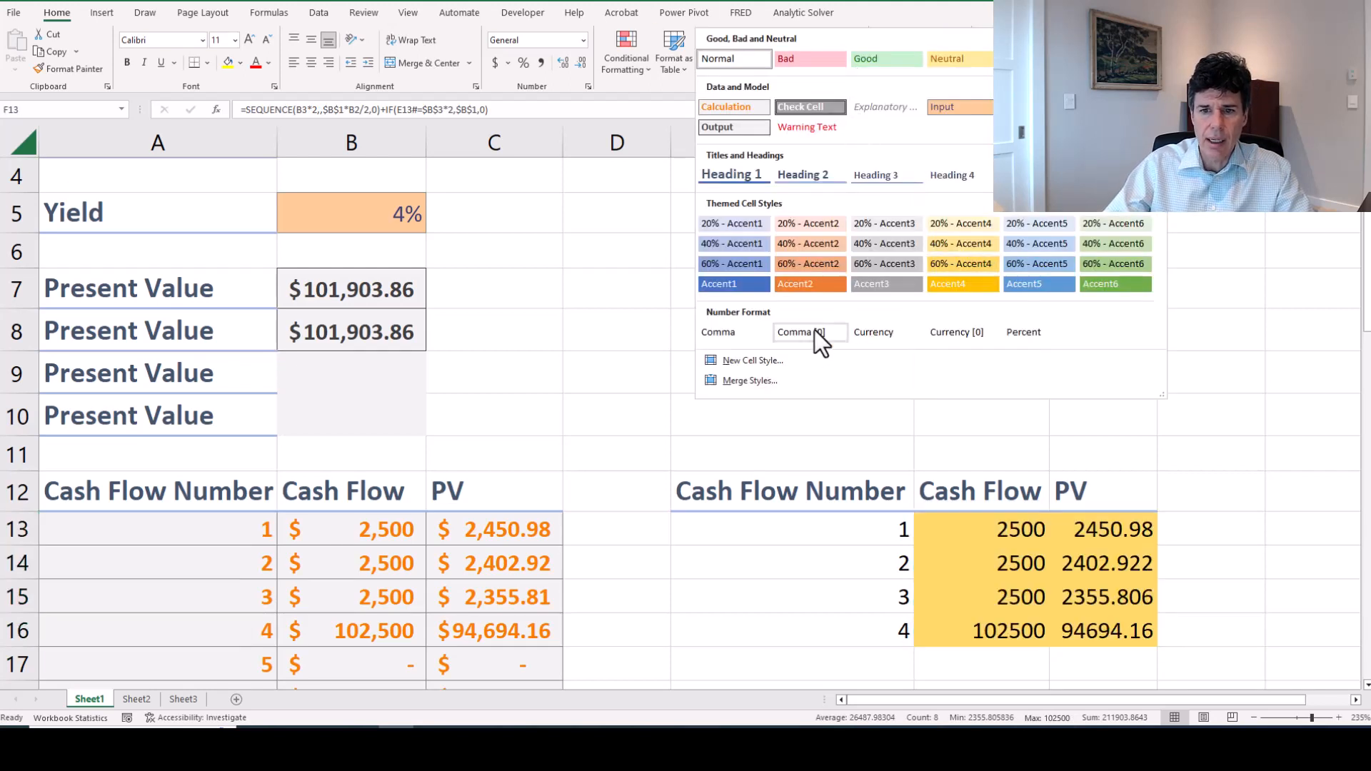
pyautogui.click(879, 337)
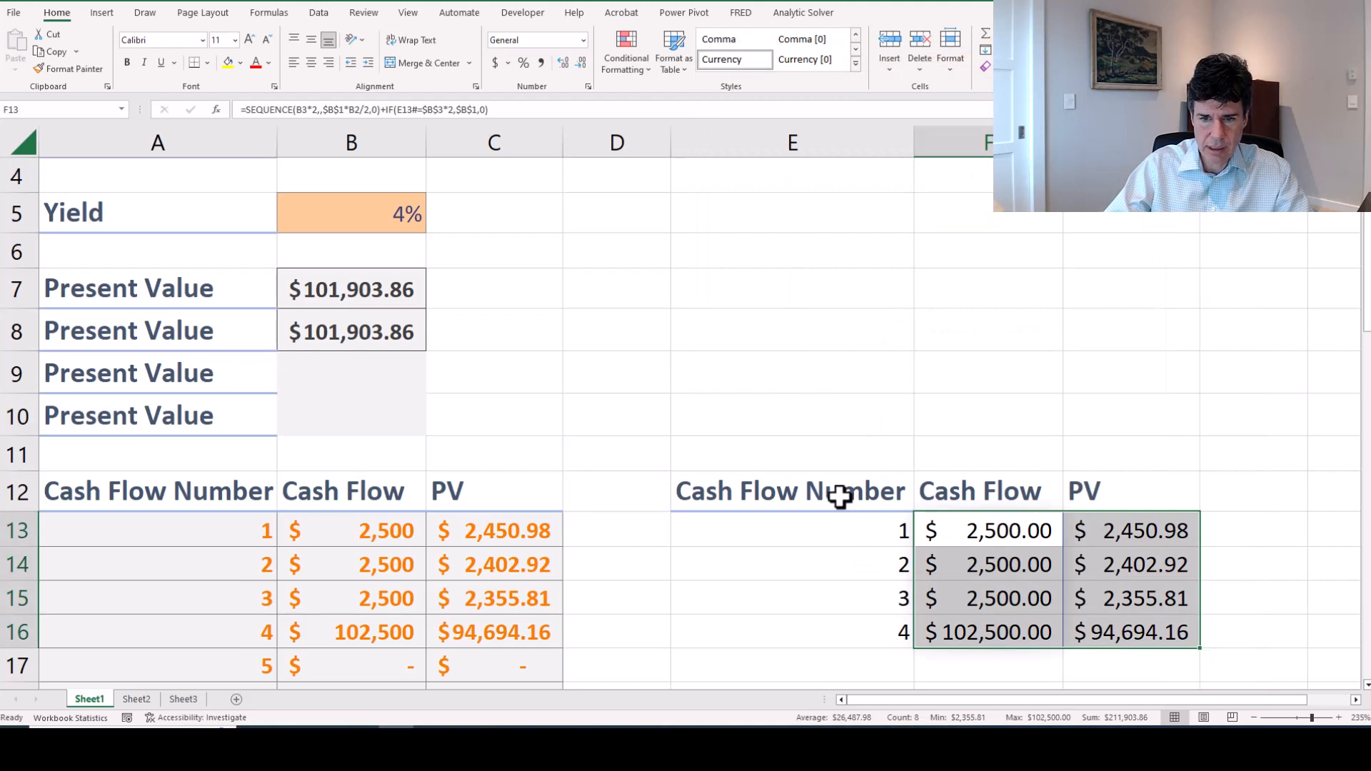
# Apply the Calculation cell style to the dynamic table's body in E13:G16.
pyautogui.click(840, 498)
pyautogui.moveTo(838, 528); pyautogui.dragTo(1154, 640)
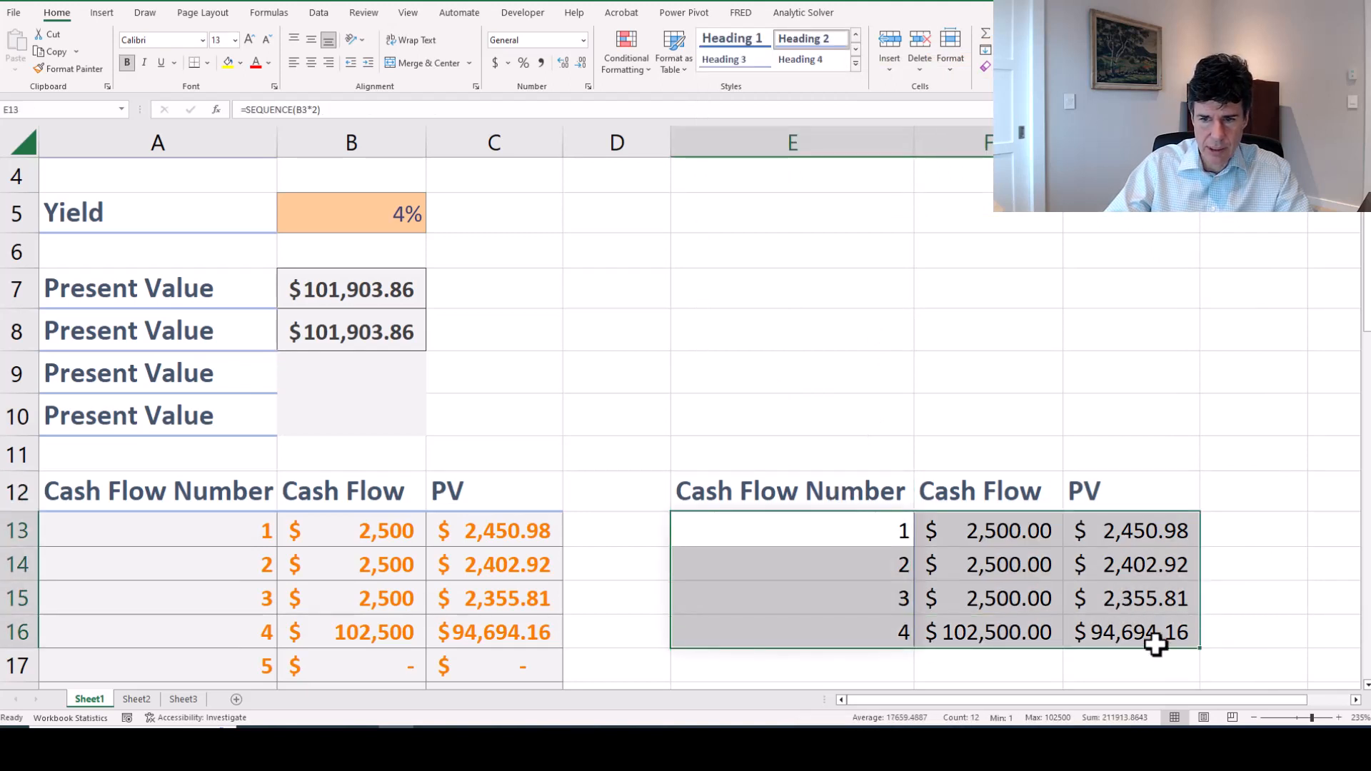
pyautogui.click(857, 66)
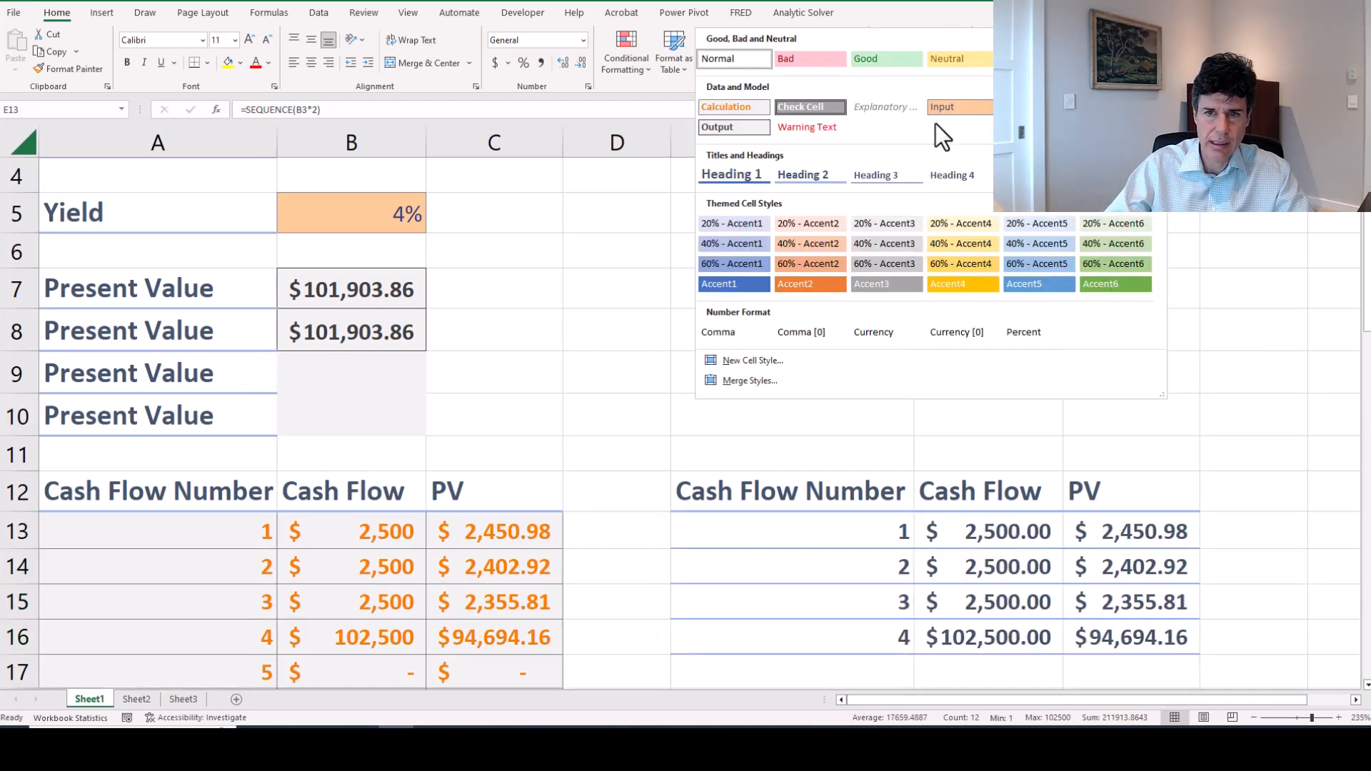
pyautogui.click(756, 106)
# Sum the spilled present values in B9 with a SUM formula referencing G13#.
pyautogui.click(371, 374)
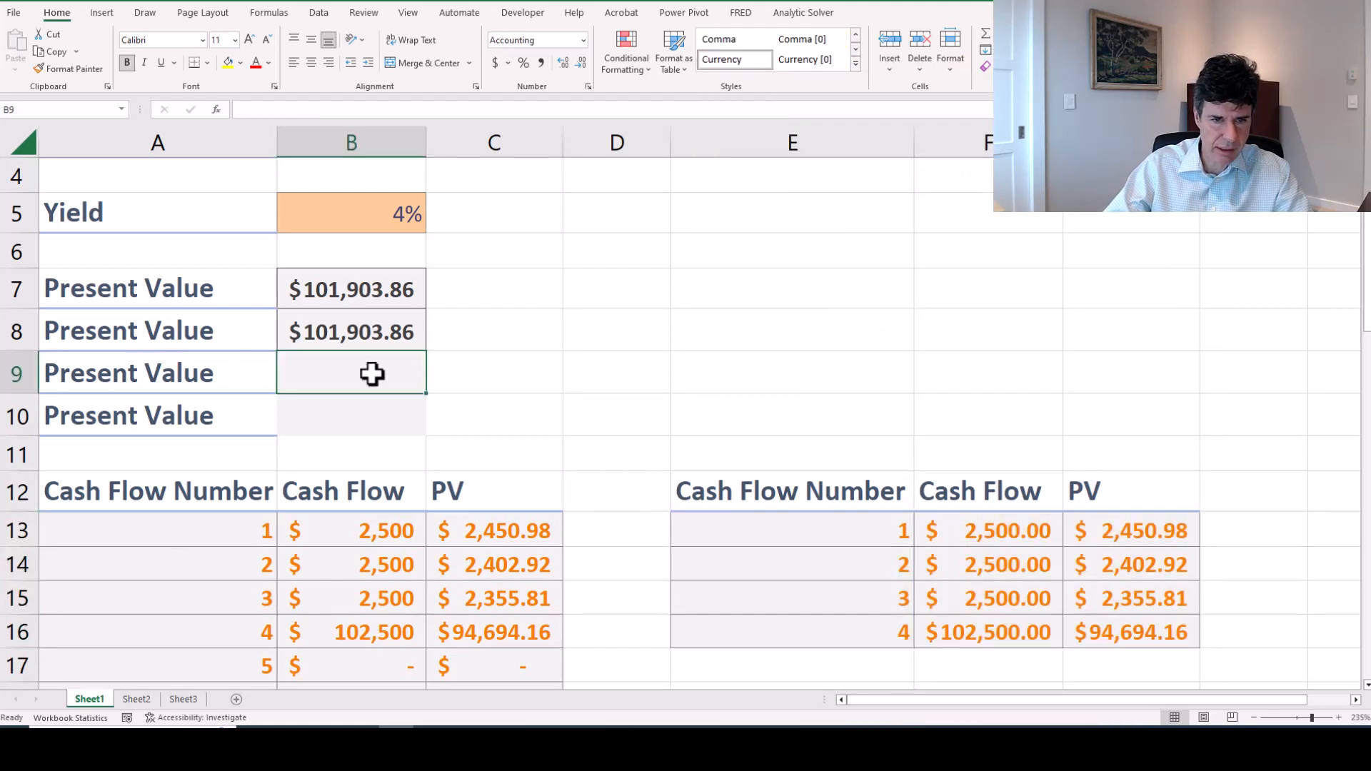
pyautogui.write('=sum(')
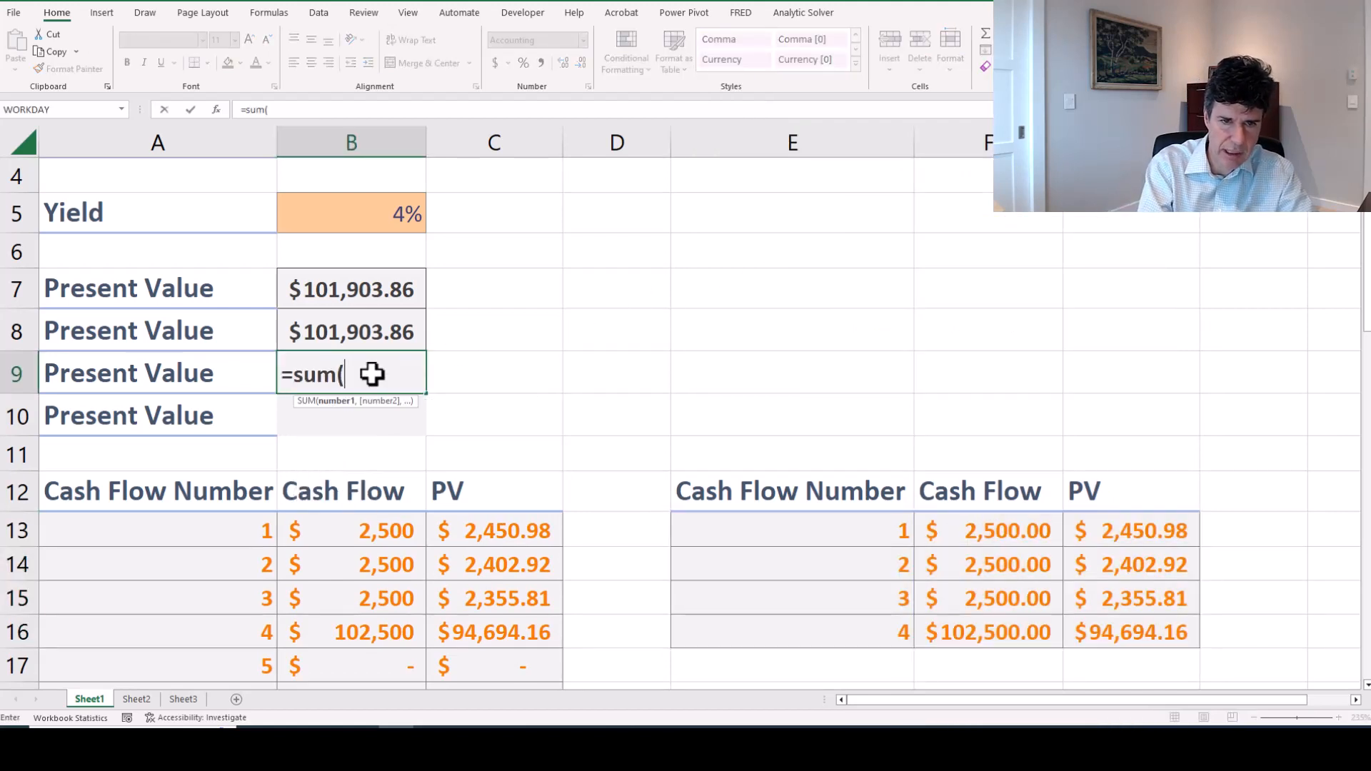
pyautogui.press('Right')
pyautogui.press('Right')
pyautogui.press('Right')
pyautogui.press('Right')
pyautogui.press('Right')
pyautogui.press('Down')
pyautogui.press('Down')
pyautogui.press('Down')
pyautogui.press('Down')
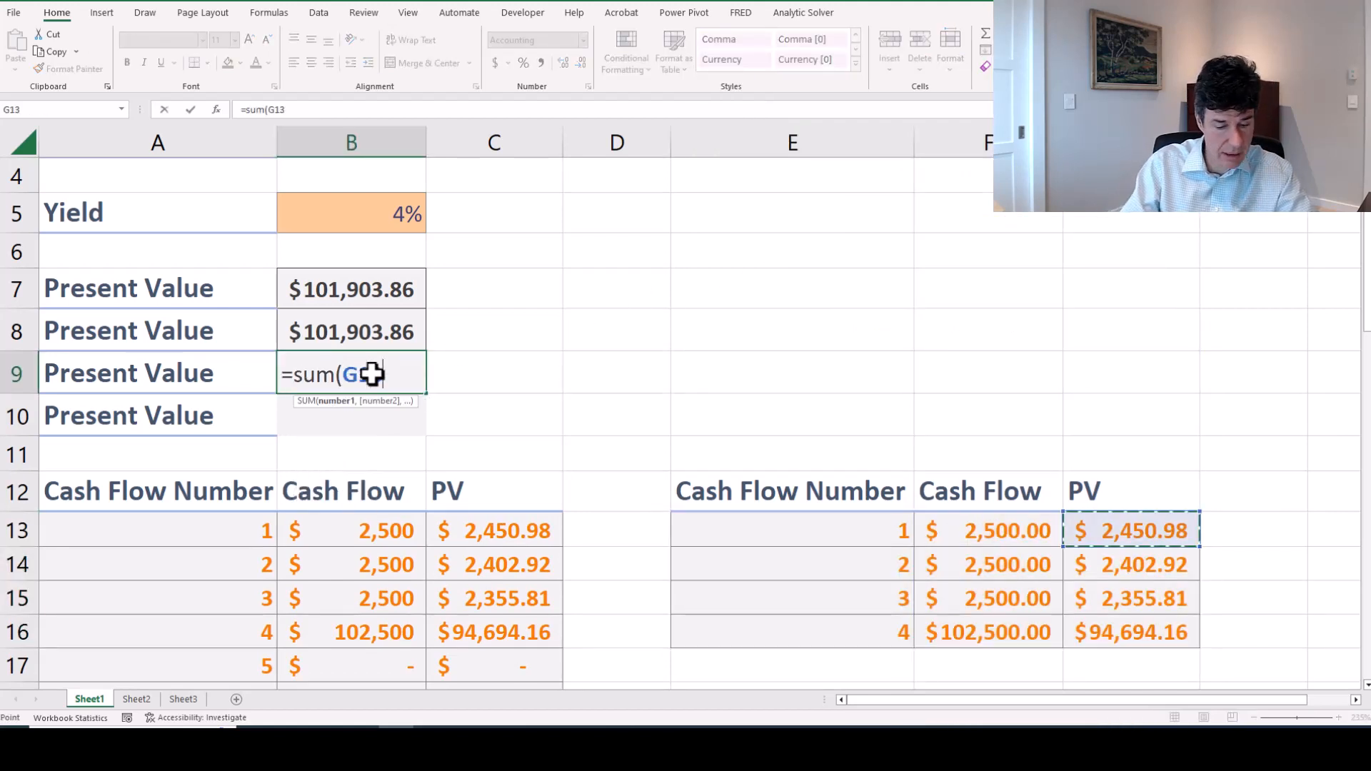
pyautogui.write('#)')
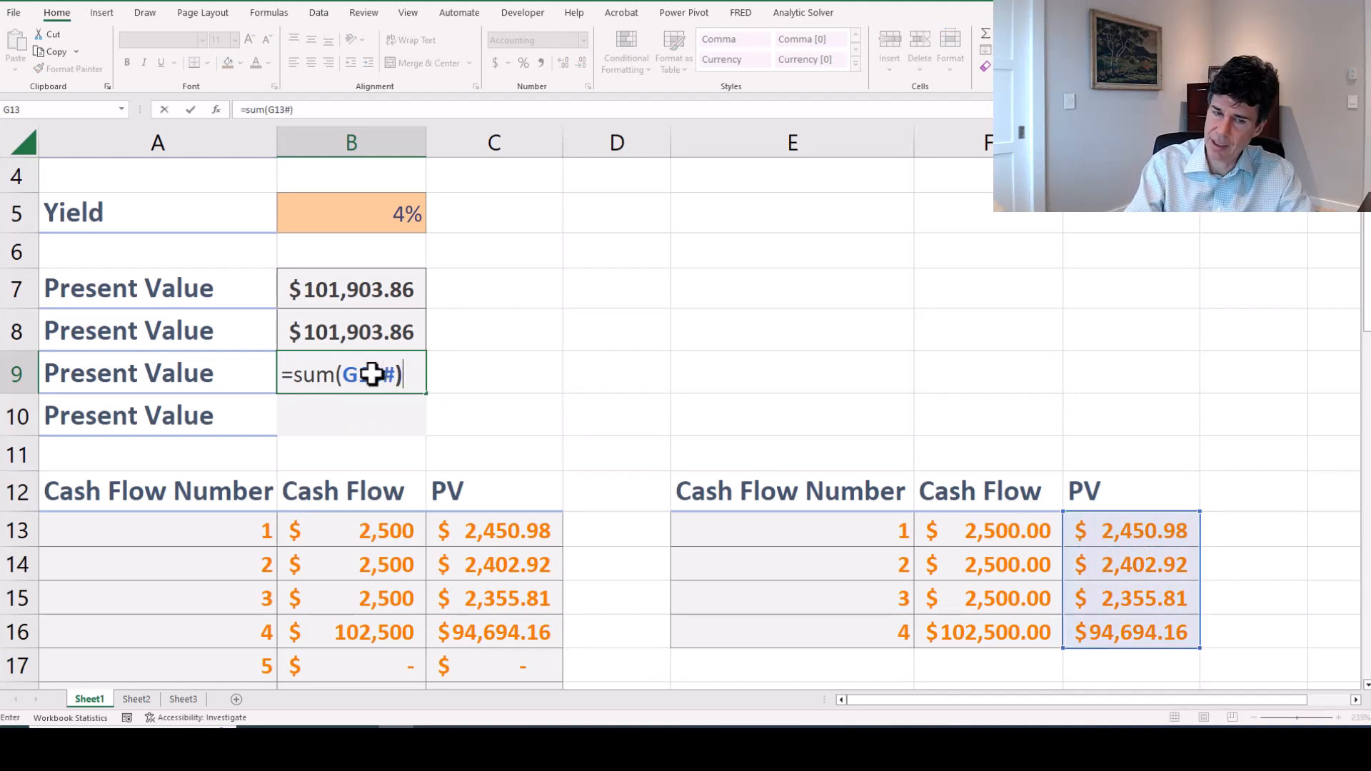
pyautogui.press('Return')
# Test the valuation with maturities of 5 and 10 in B3.
pyautogui.hotkey('ctrl', 'Home')
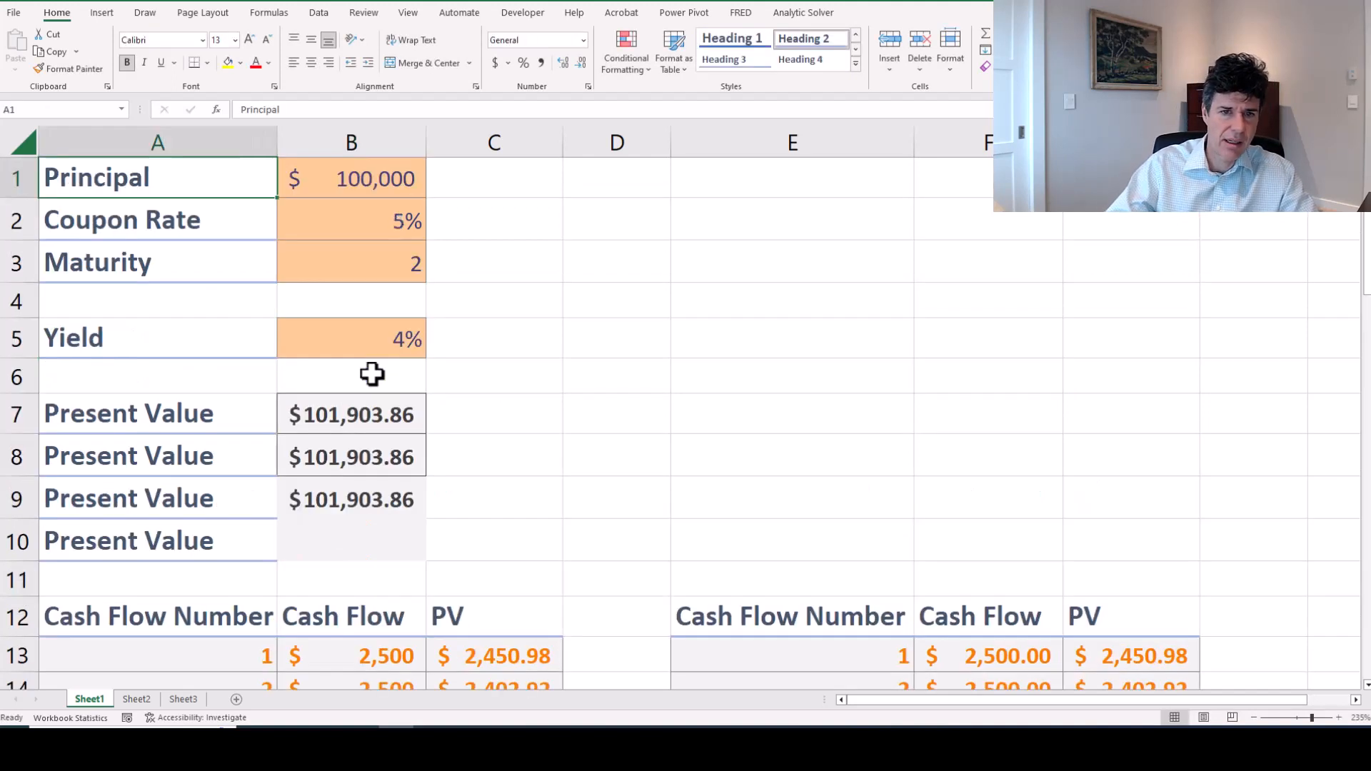
pyautogui.click(355, 275)
pyautogui.write('5')
pyautogui.press('Return')
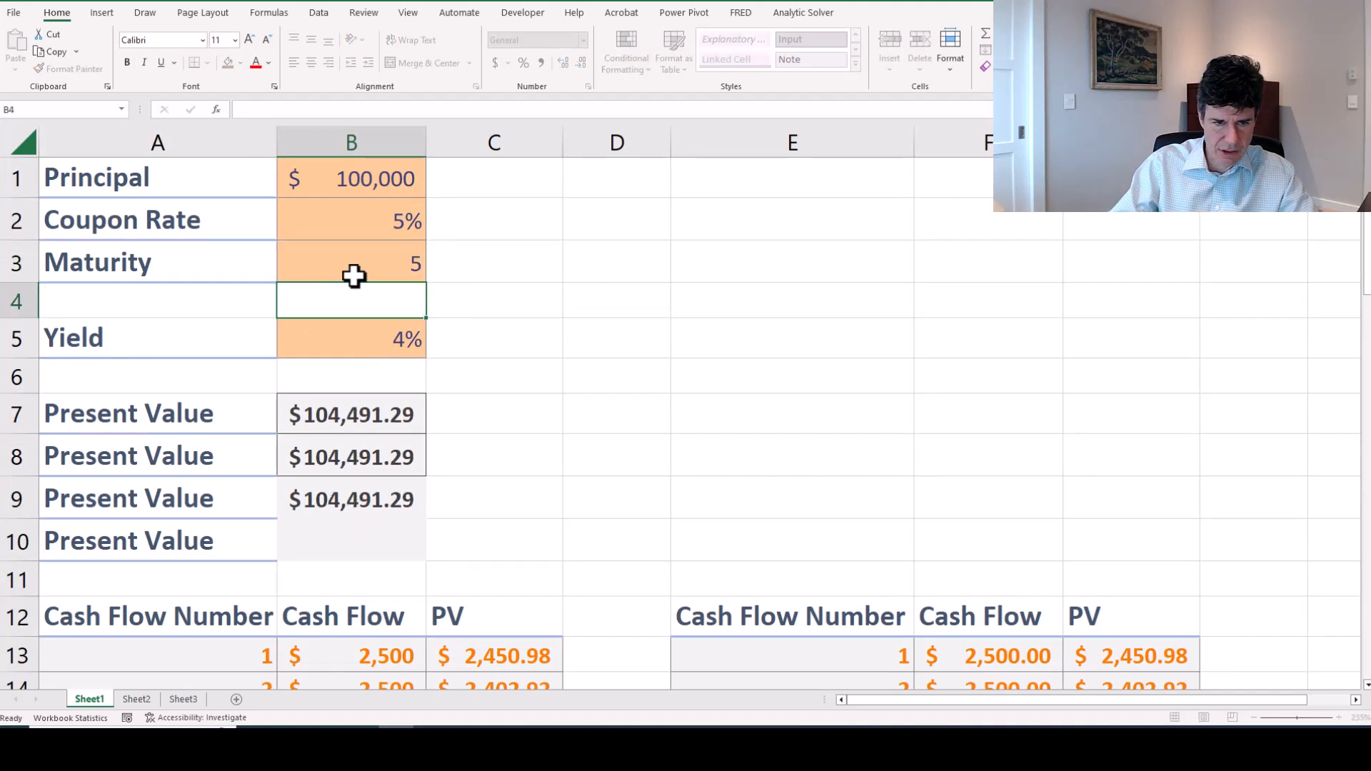
pyautogui.click(355, 275)
pyautogui.write('10')
pyautogui.press('Return')
# Set the maturity in B3 to 30.
pyautogui.click(355, 276)
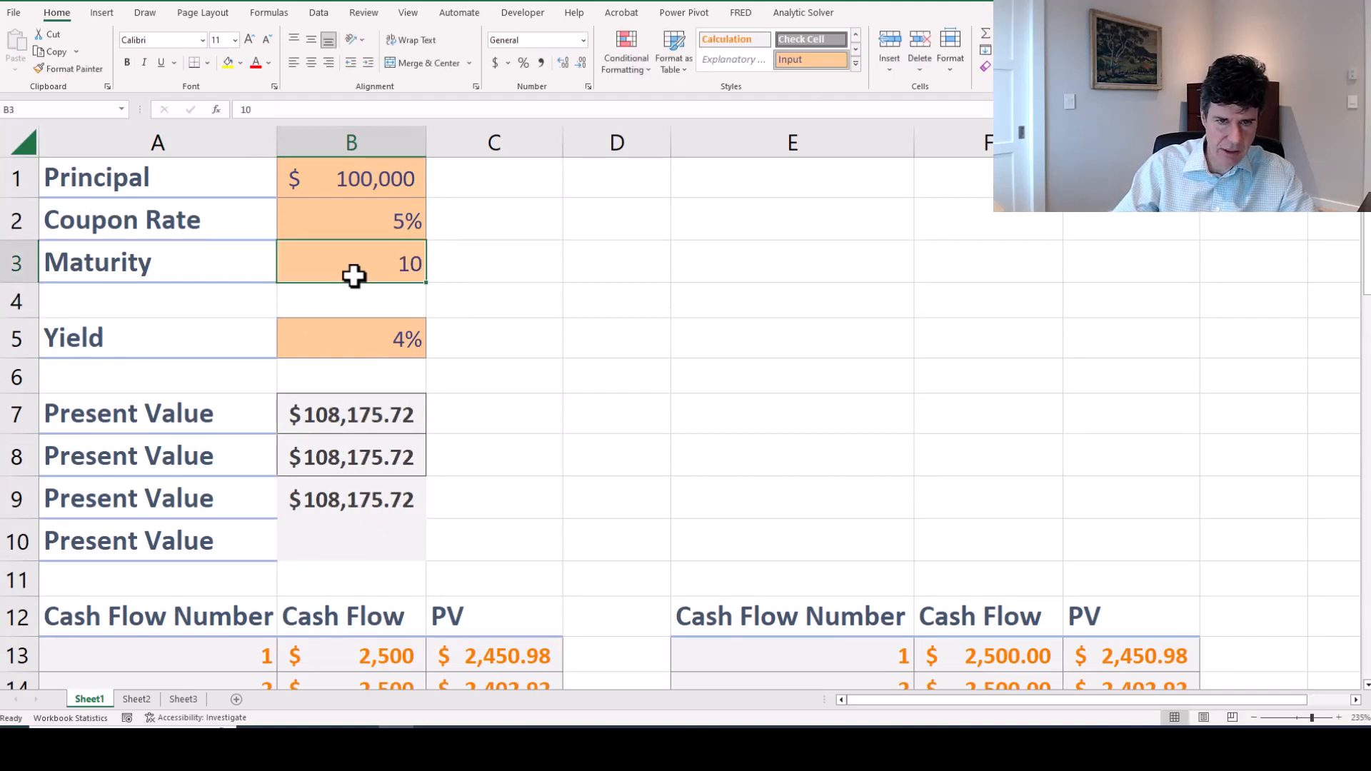
pyautogui.write('30')
pyautogui.press('Return')
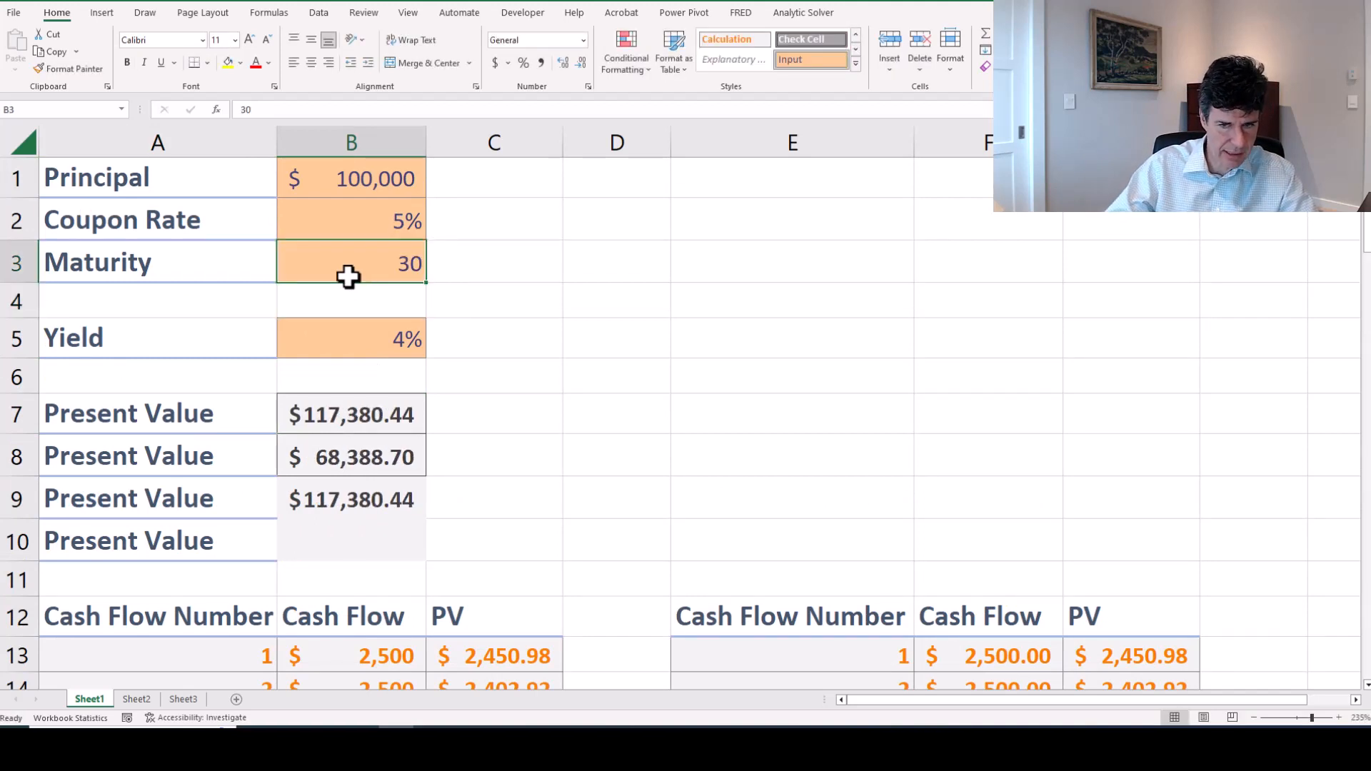
# Inspect the final row of the dynamic table, from its last cash flow number across to its PV.
pyautogui.click(866, 646)
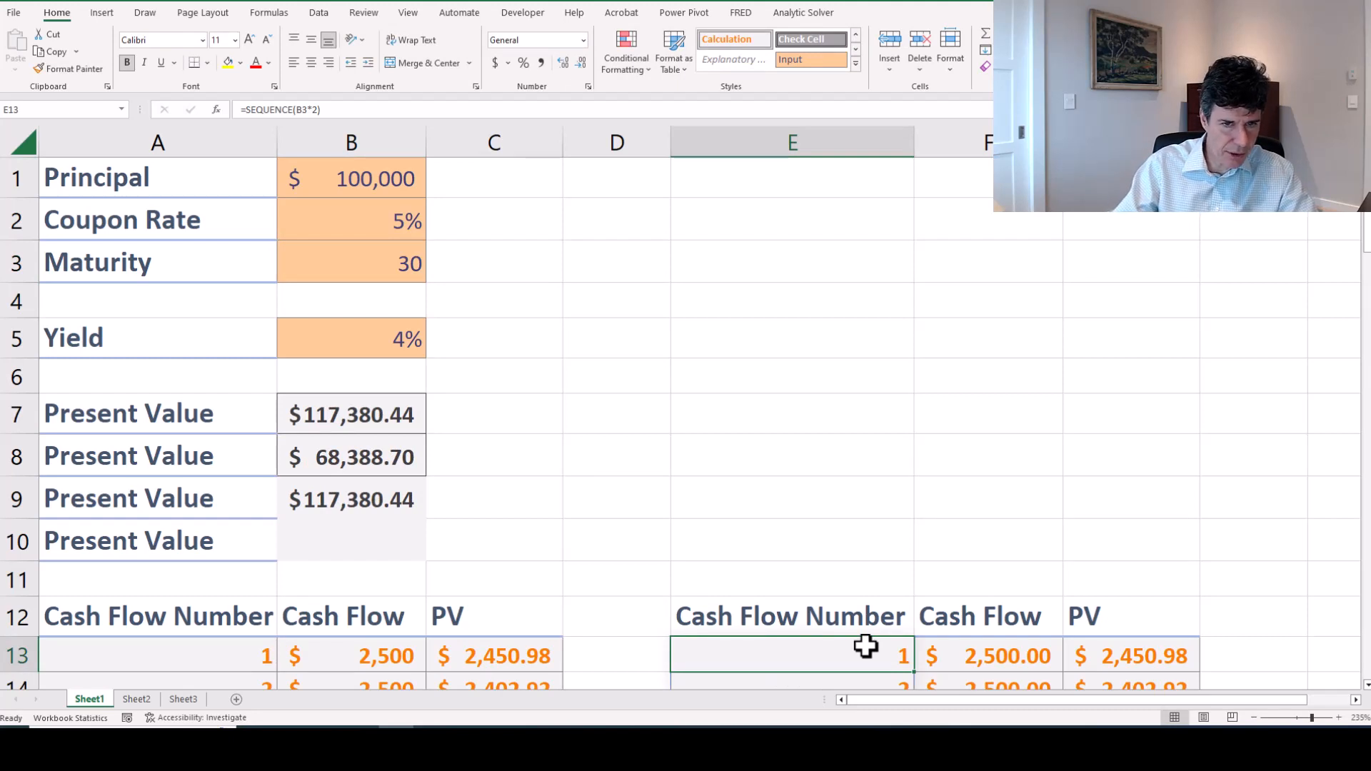
pyautogui.hotkey('ctrl', 'Down')
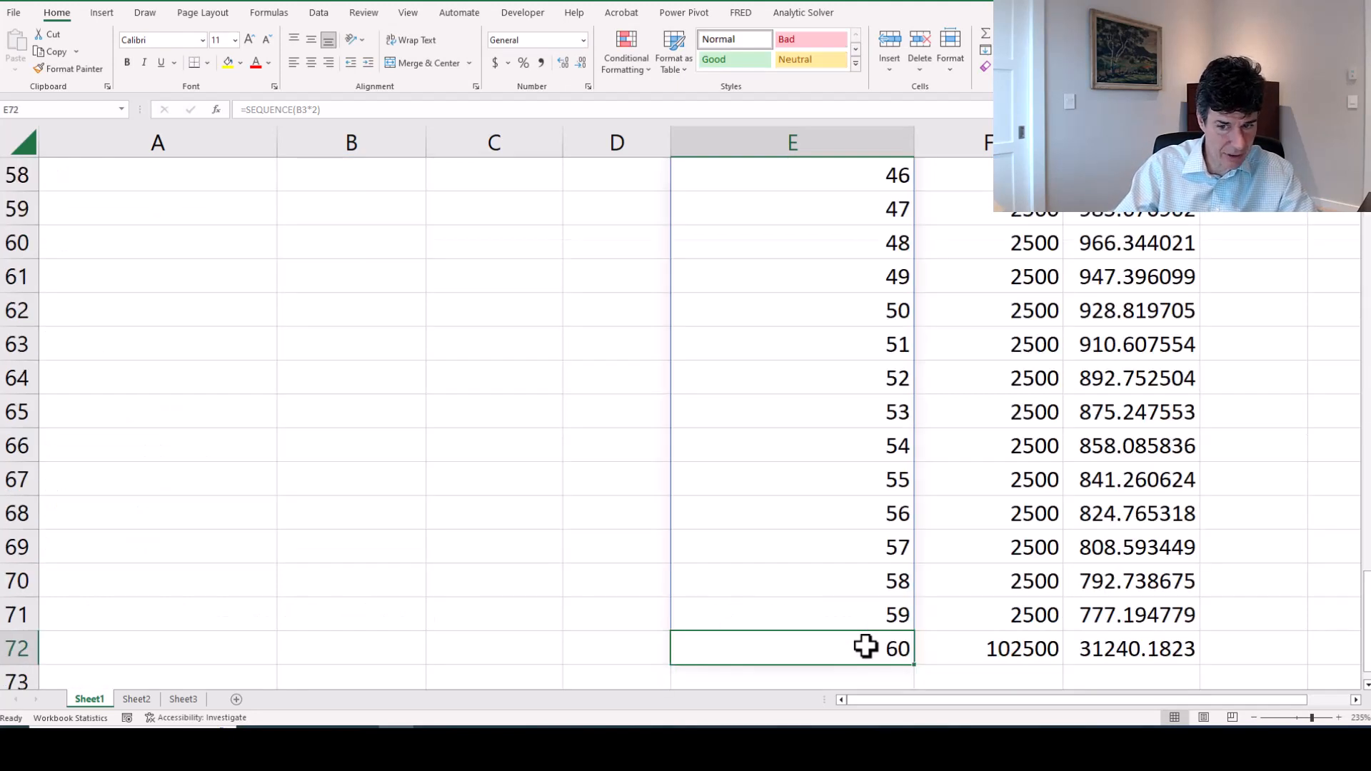
pyautogui.press('Right')
pyautogui.press('Right')
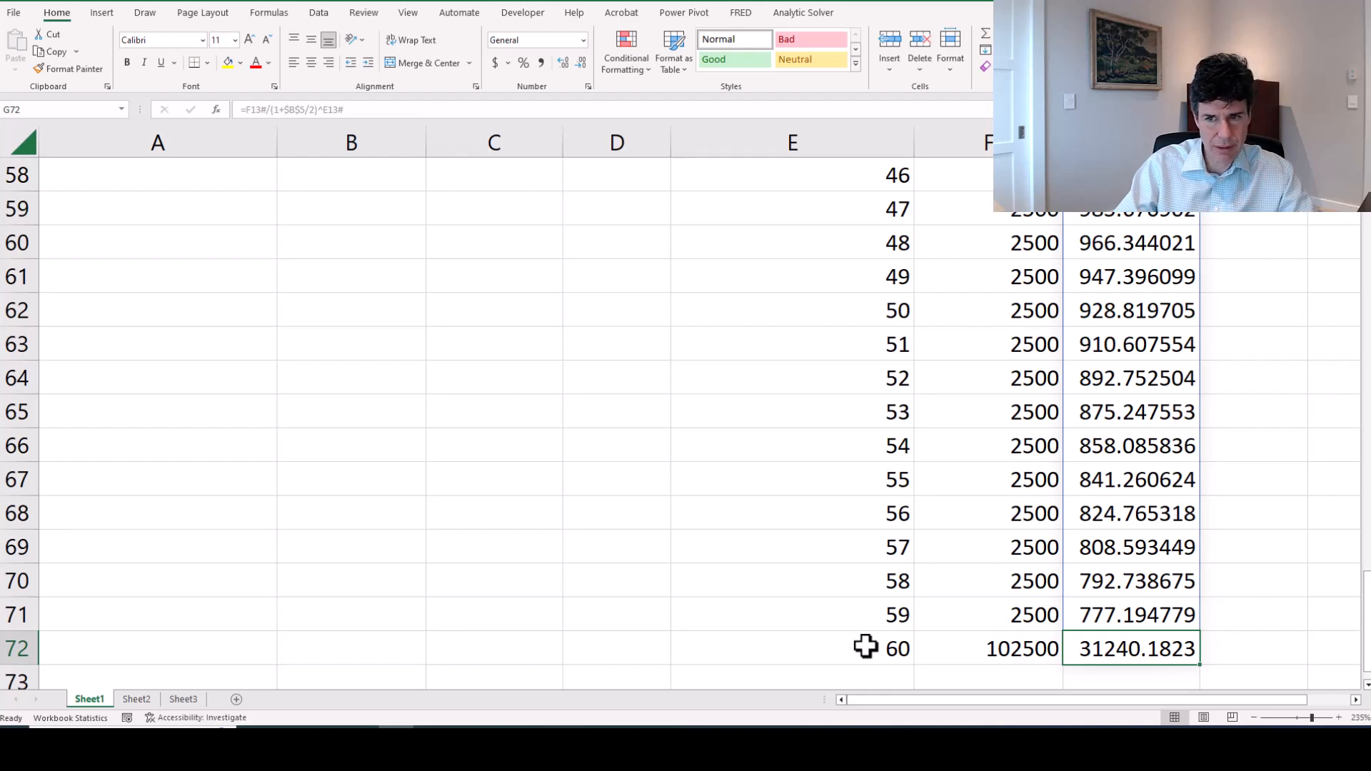
# Return to the top of the dynamic table and compare the styled rows 13 to 16 with the spilled rows below.
pyautogui.hotkey('ctrl', 'Up')
pyautogui.press('Down')
pyautogui.press('Down')
pyautogui.press('Down')
pyautogui.press('Down')
pyautogui.press('Left')
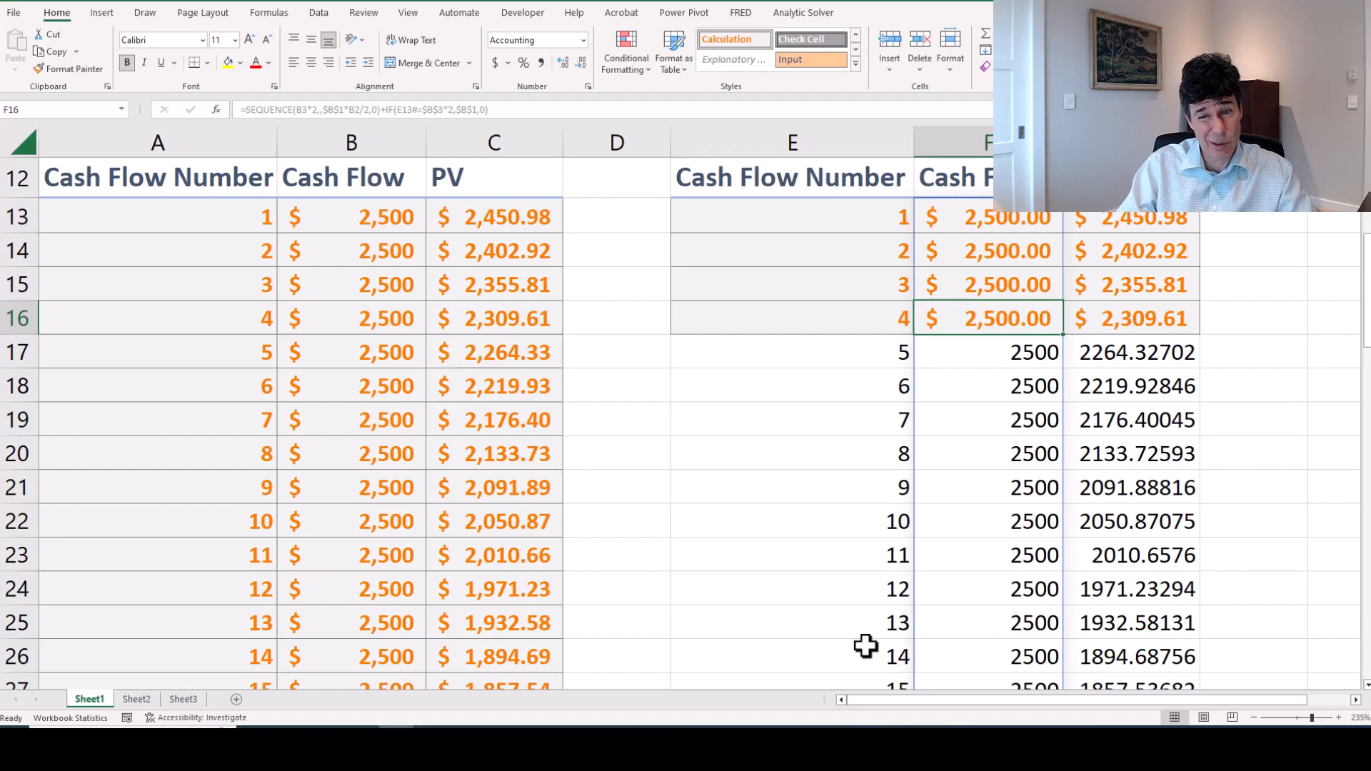
pyautogui.press('Right')
pyautogui.press('Left')
pyautogui.press('Up')
pyautogui.press('Up')
pyautogui.press('Up')
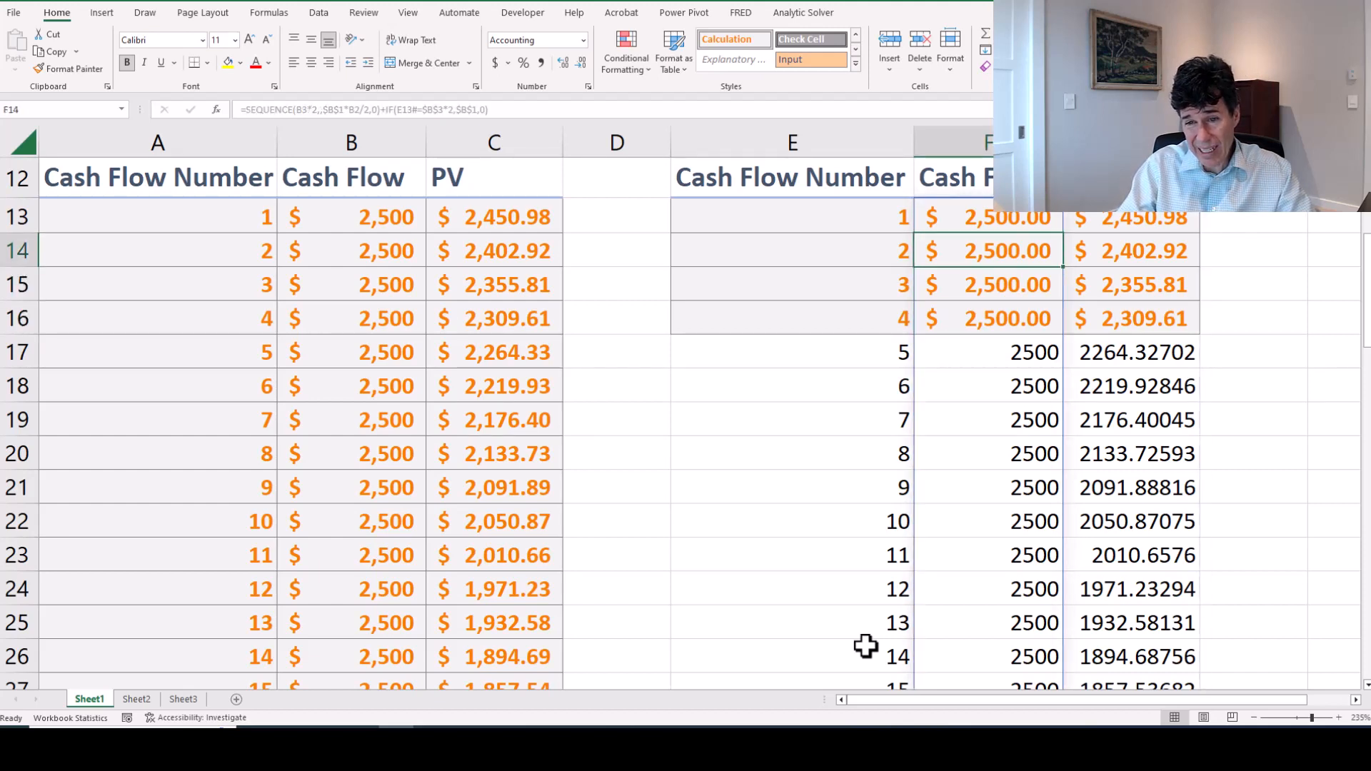
# Examine the formatting of the Cash Flow and PV cells through row 16, ending at F16.
pyautogui.press('Down')
pyautogui.press('Down')
pyautogui.press('Down')
pyautogui.press('Right')
pyautogui.press('Up')
pyautogui.press('Up')
pyautogui.press('Up')
pyautogui.press('Down')
pyautogui.press('Down')
pyautogui.press('Down')
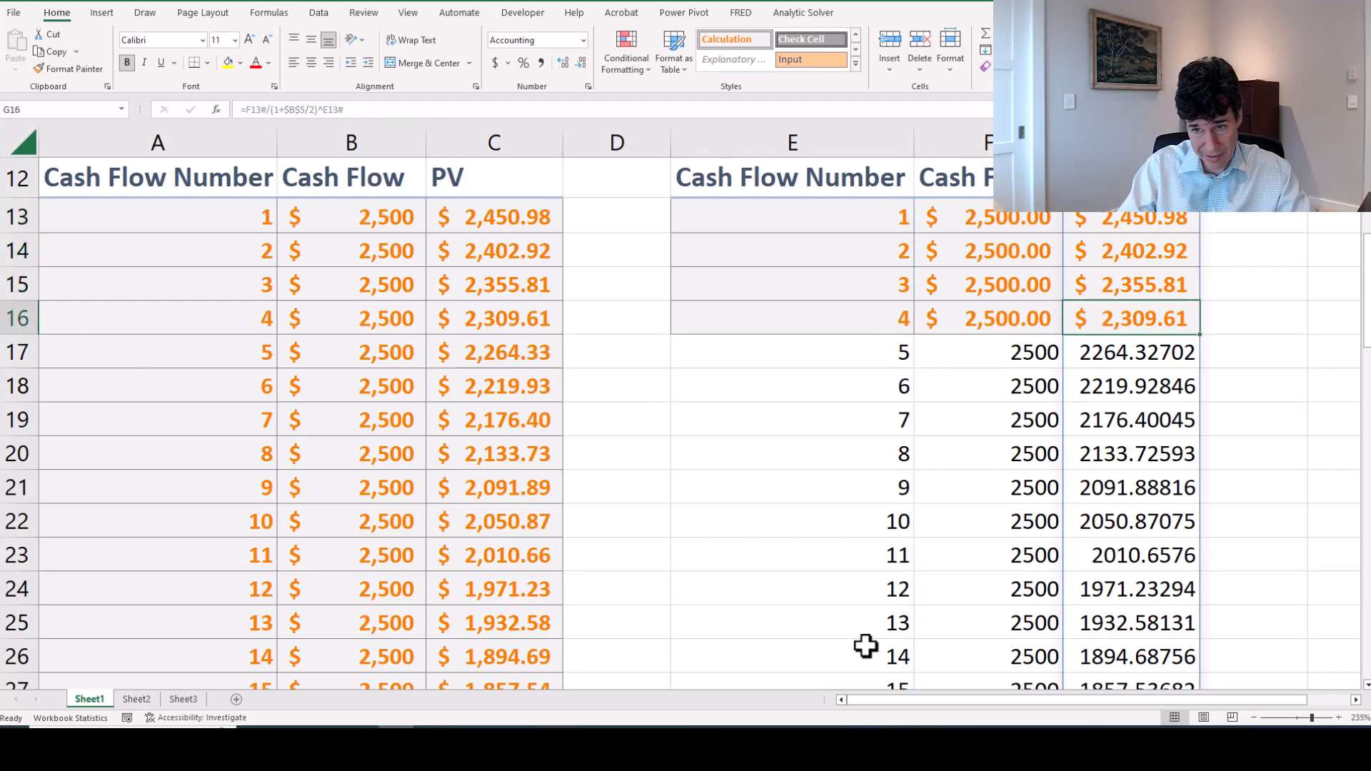
pyautogui.press('Left')
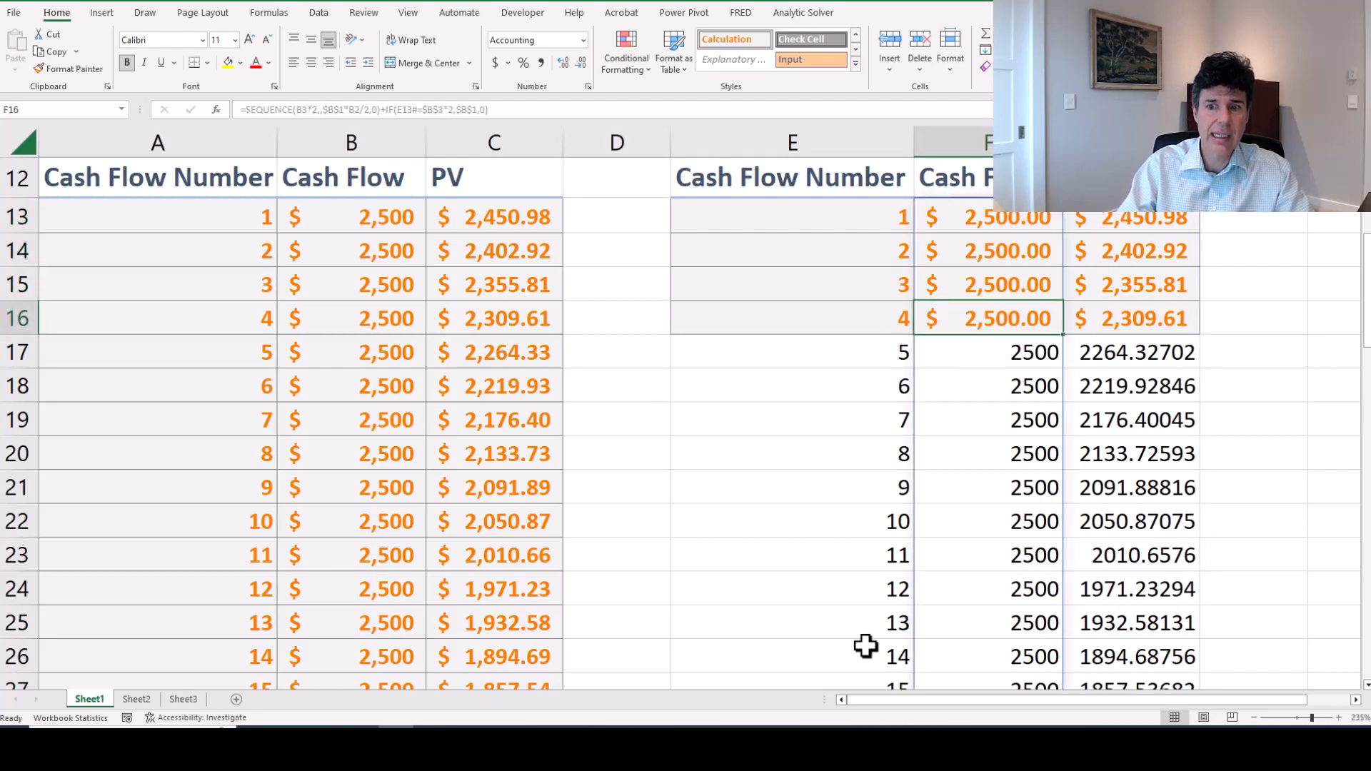
# Apply the Currency cell style to the dynamic table's unformatted Cash Flow and PV values from row 17 through row 72.
pyautogui.hotkey('ctrl', 'shift', 'End')
pyautogui.press('Left')
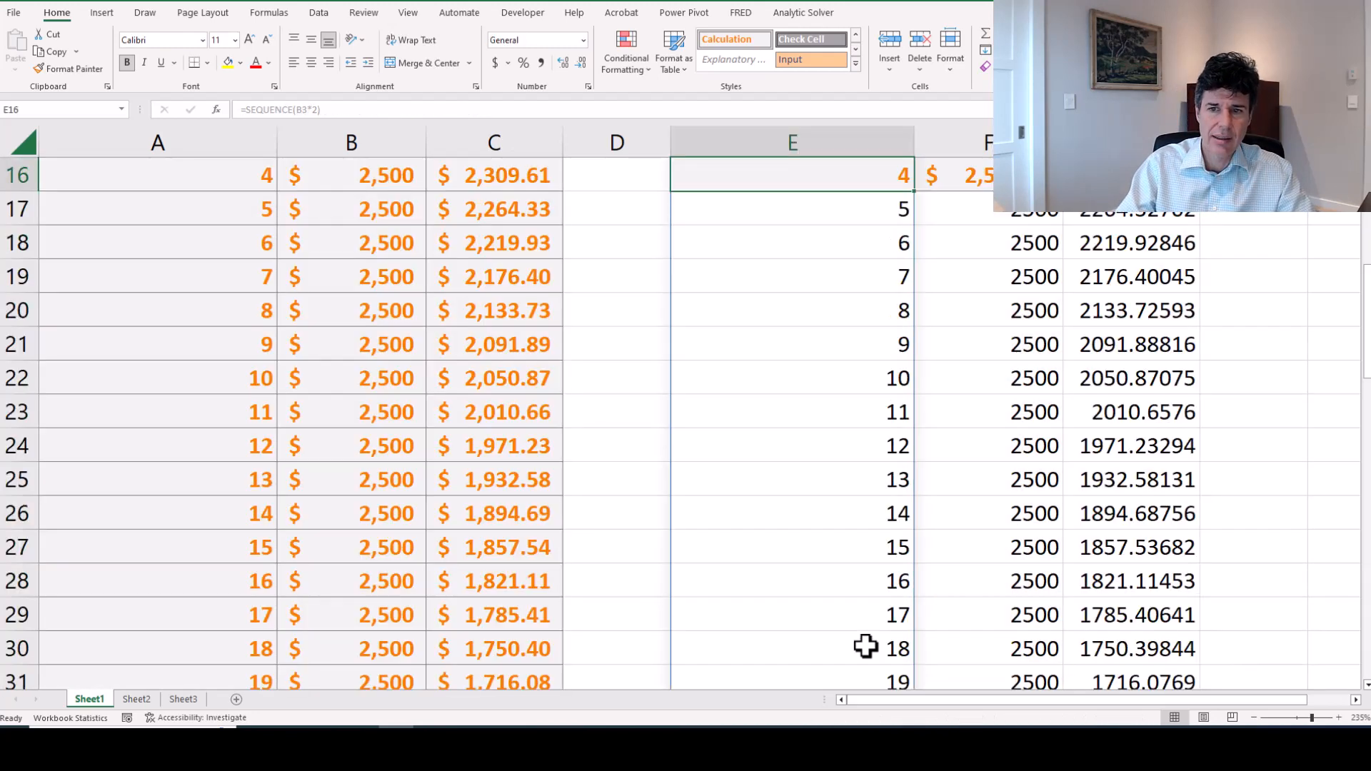
pyautogui.press('Right')
pyautogui.press('Down')
pyautogui.hotkey('ctrl', 'shift', 'Down')
pyautogui.hotkey('ctrl', 'shift', 'Right')
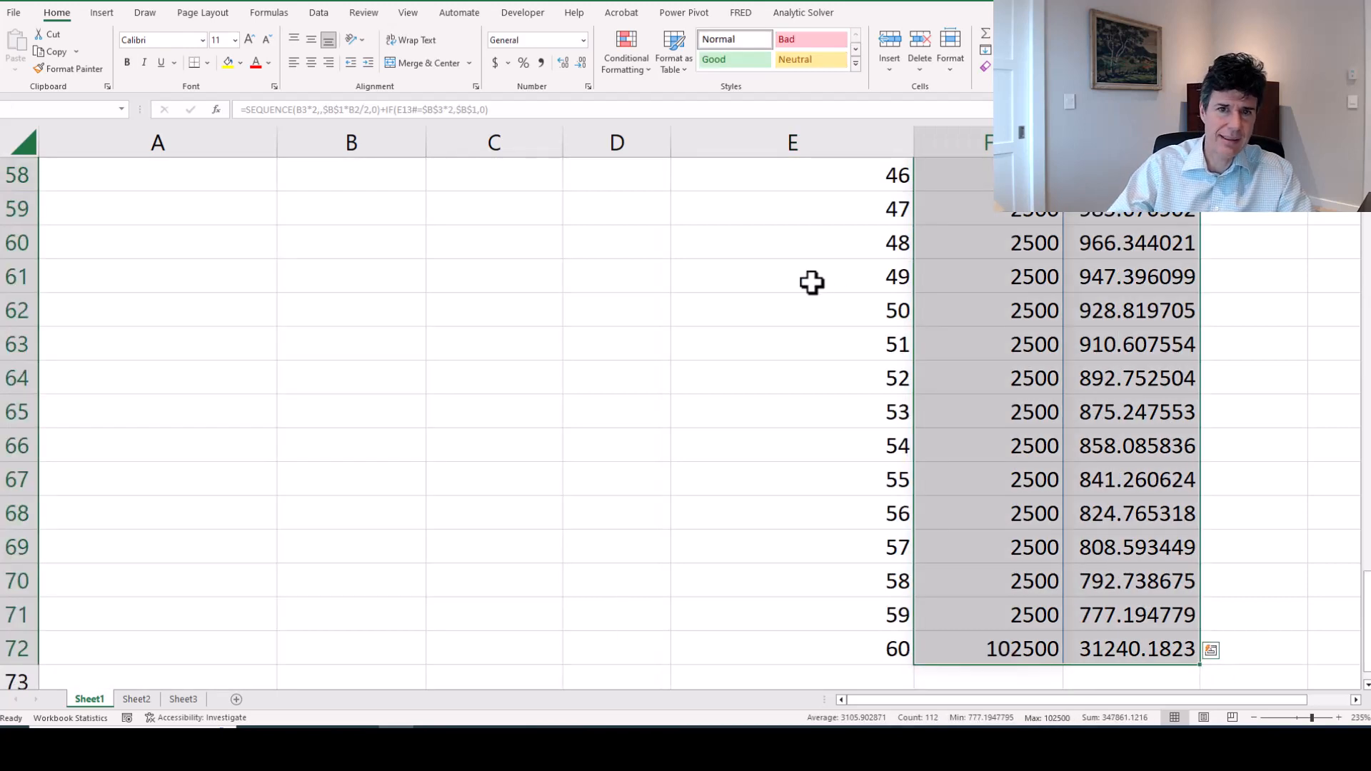
pyautogui.click(857, 63)
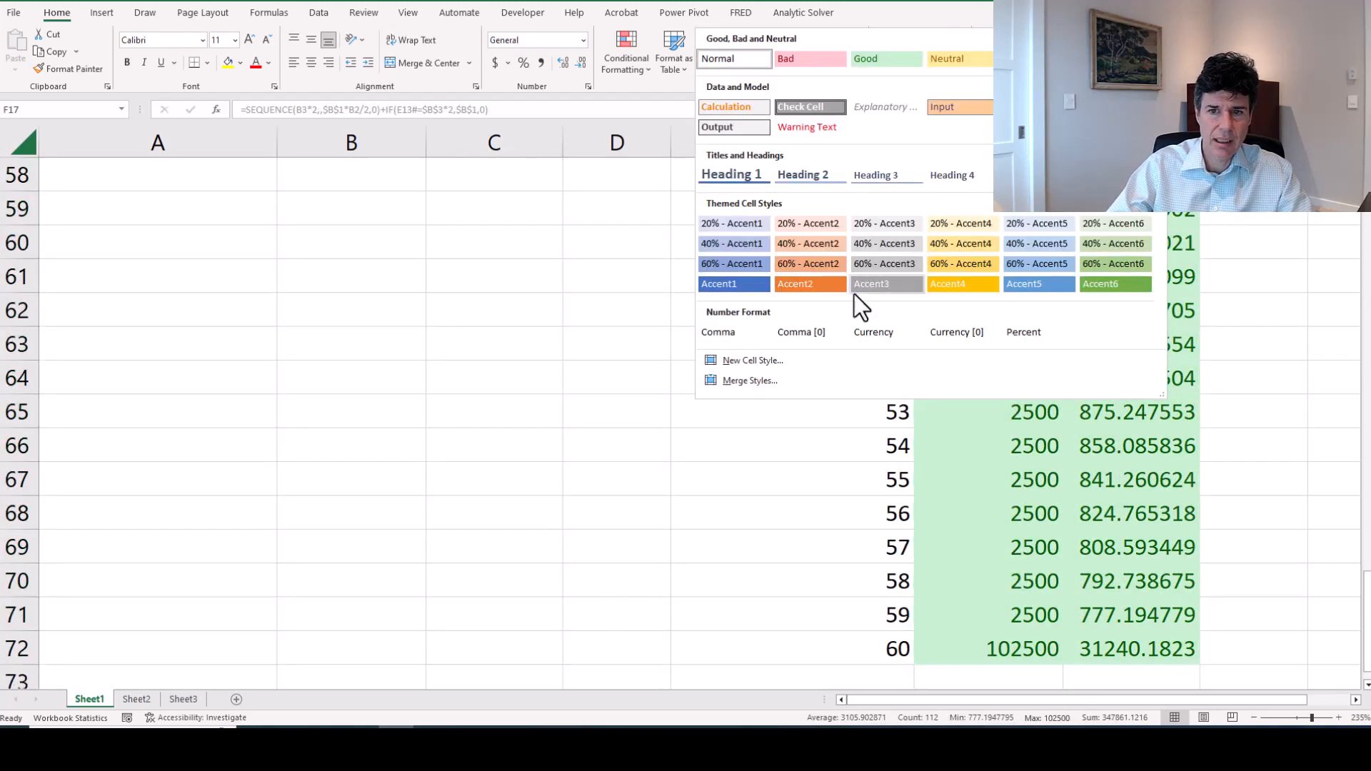
pyautogui.click(857, 334)
# Apply the Calculation cell style to the dynamic table's rows 17 to 72 across Cash Flow Number, Cash Flow and PV.
pyautogui.click(893, 431)
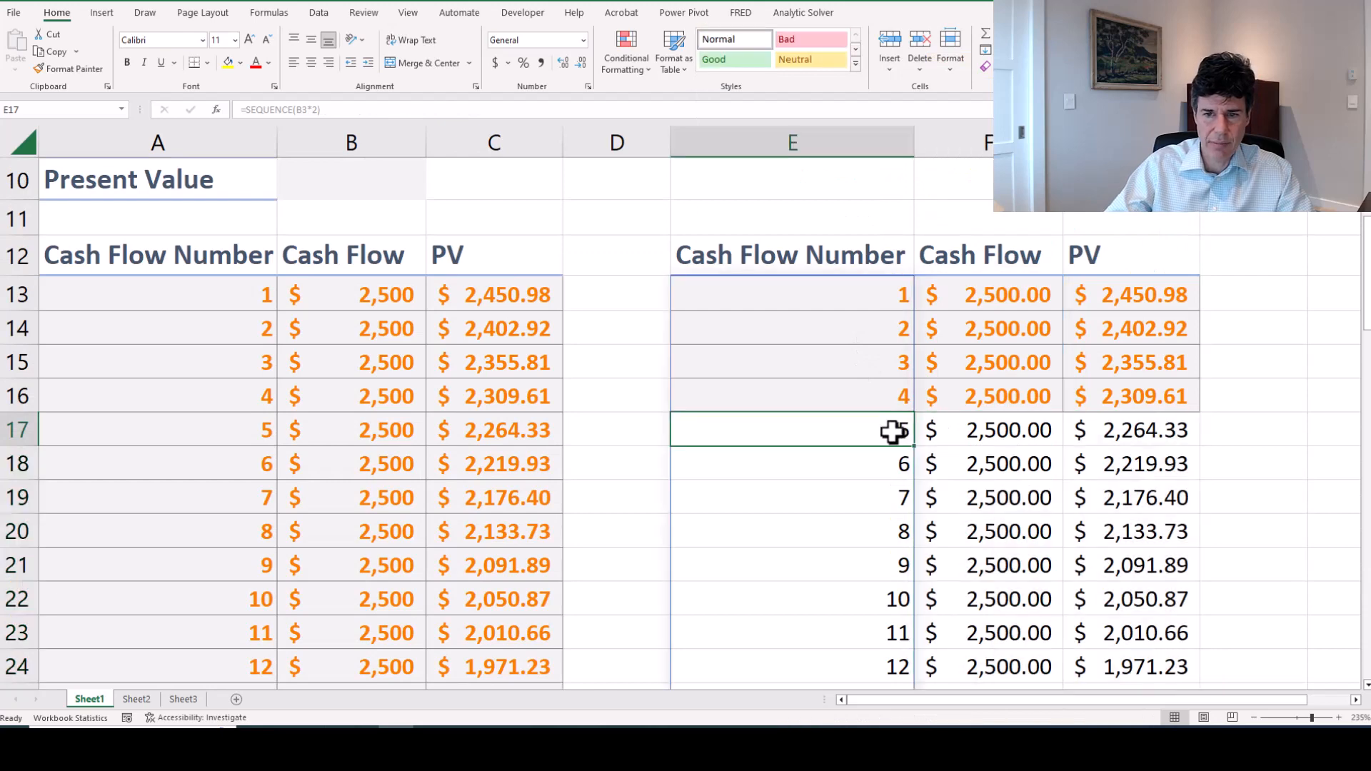
pyautogui.hotkey('ctrl', 'shift', 'Down')
pyautogui.hotkey('ctrl', 'shift', 'Right')
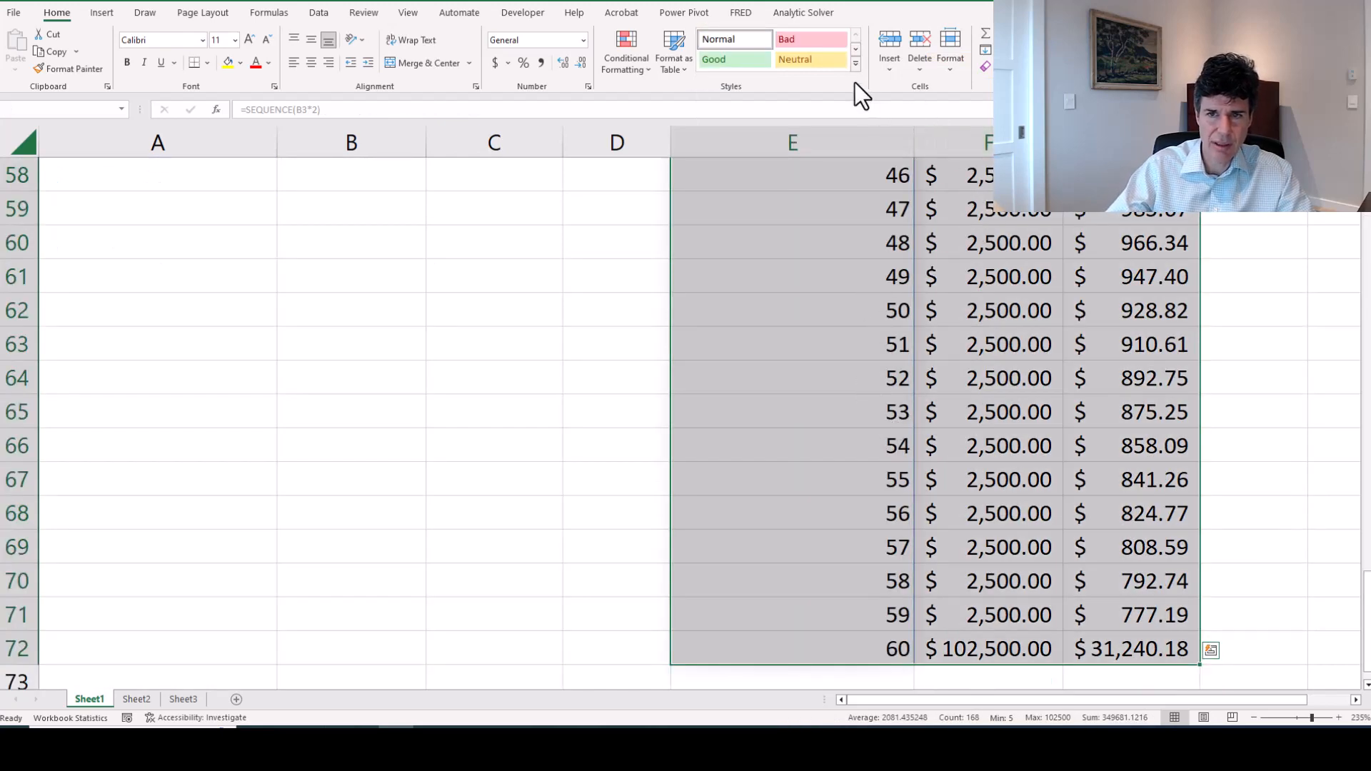
pyautogui.click(854, 64)
pyautogui.click(761, 113)
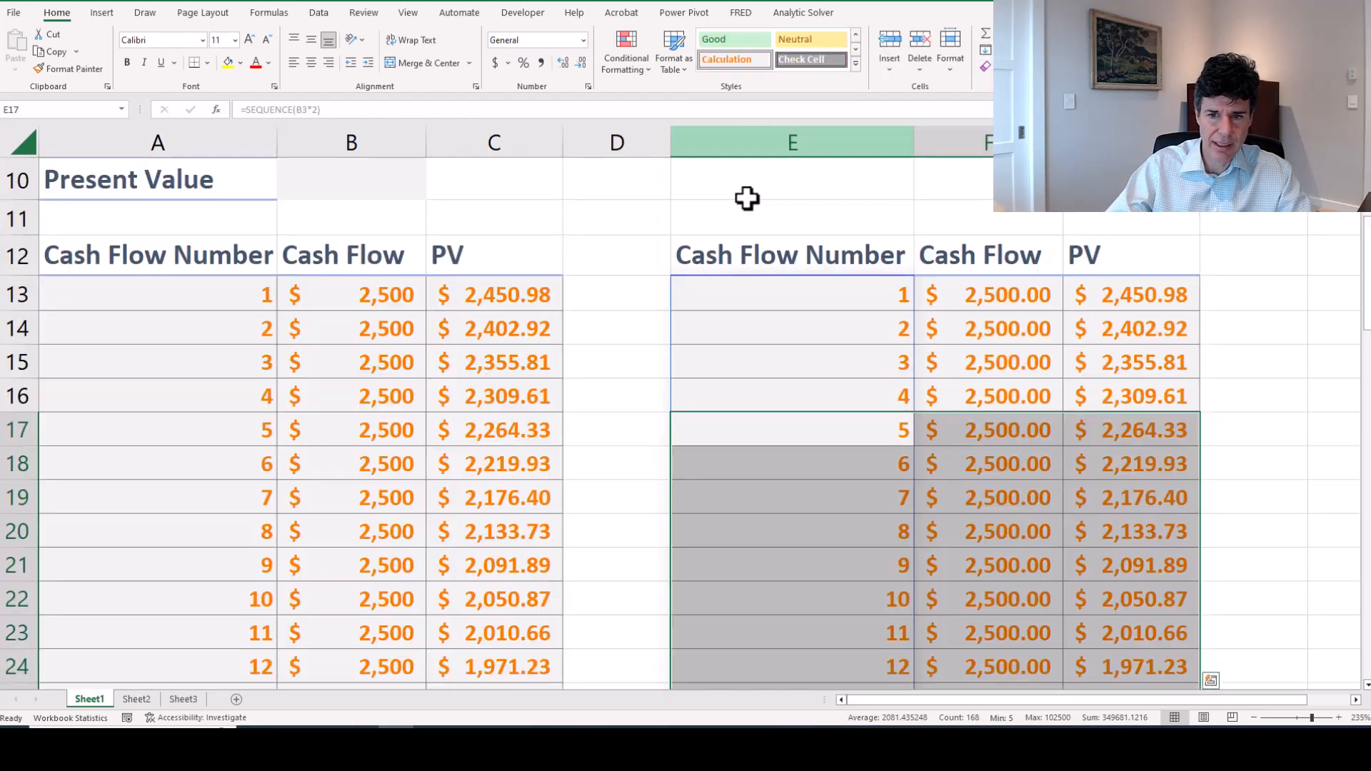
# Check the styled dynamic table from its top down to the final cash flow in F72.
pyautogui.click(766, 351)
pyautogui.hotkey('ctrl', 'Home')
pyautogui.press('Down')
pyautogui.press('Down')
pyautogui.press('Down')
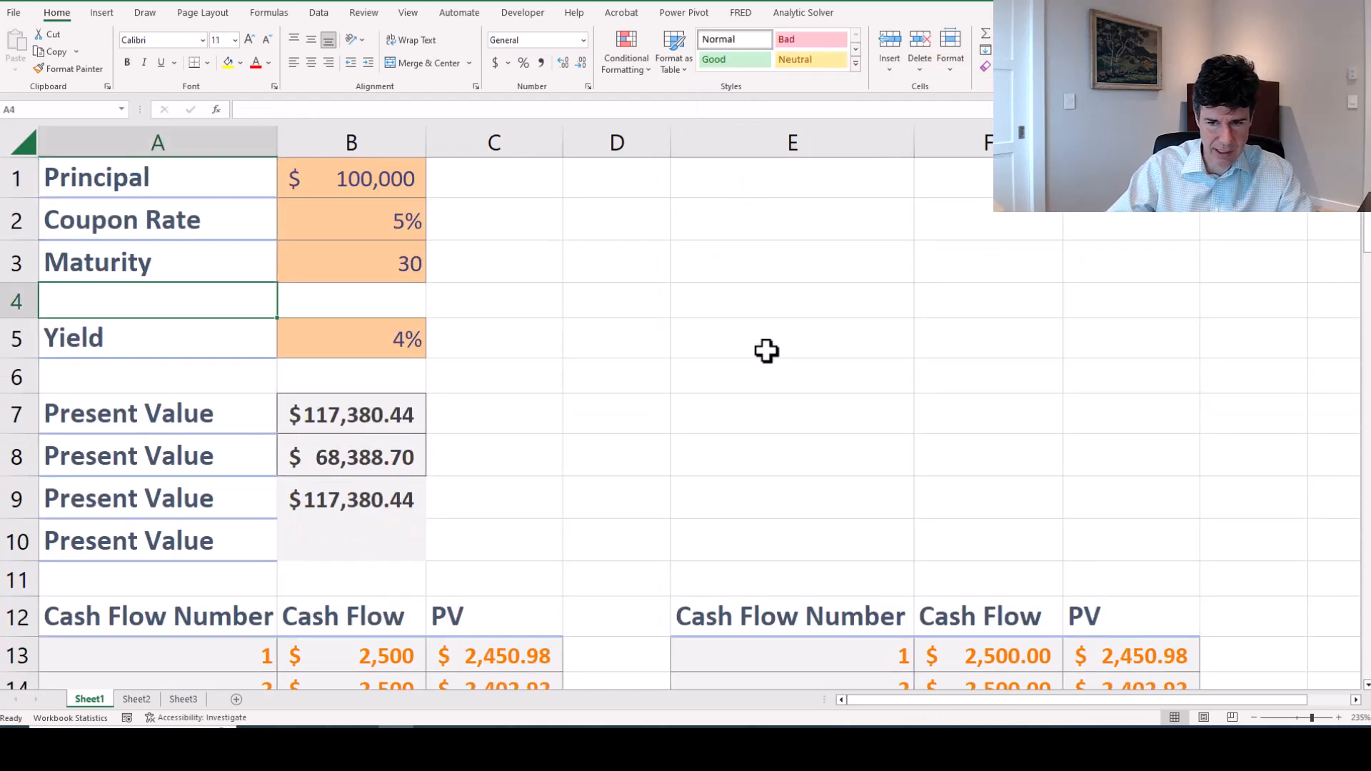
pyautogui.press('Right')
pyautogui.press('Right')
pyautogui.press('Right')
pyautogui.press('Right')
pyautogui.press('Right')
pyautogui.press('Down')
pyautogui.press('Down')
pyautogui.hotkey('ctrl', 'Down')
pyautogui.hotkey('ctrl', 'Down')
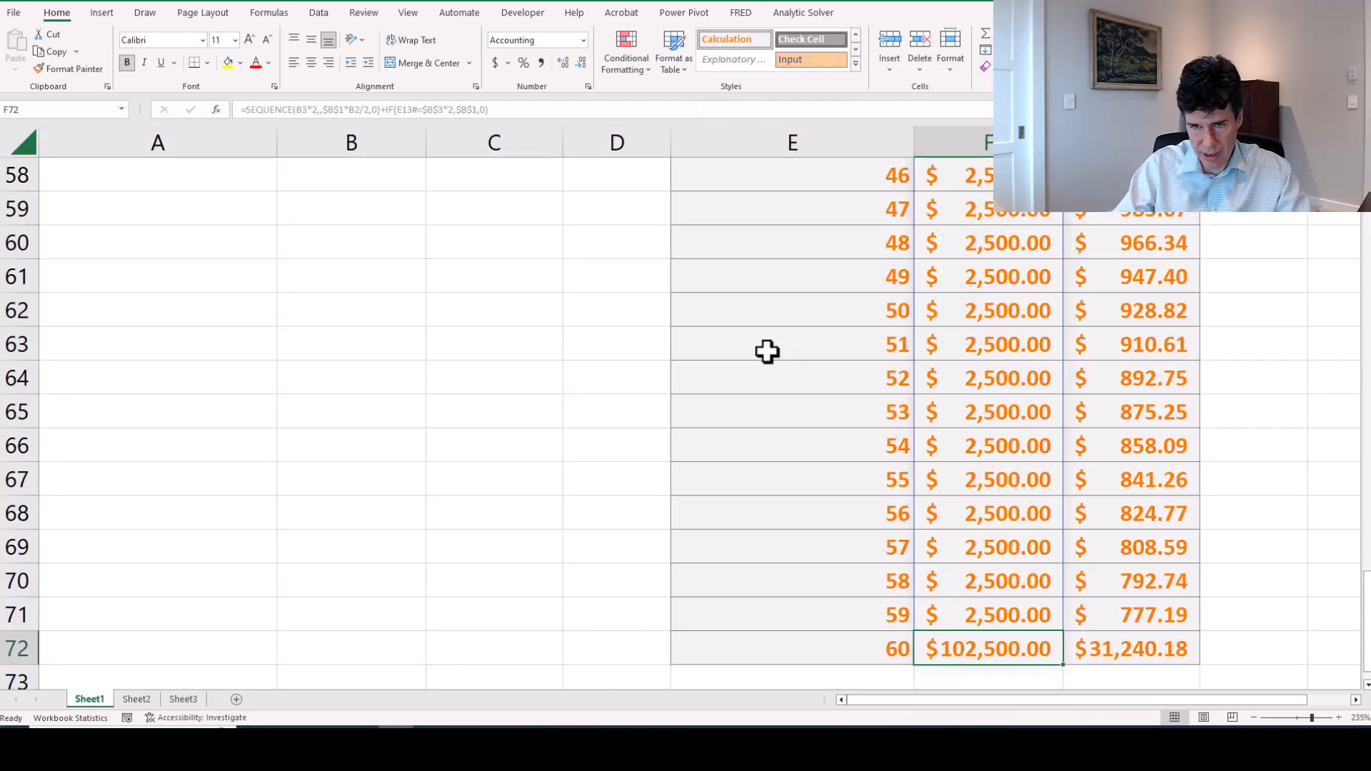
# Set the maturity in B3 to 50.
pyautogui.hotkey('ctrl', 'Home')
pyautogui.press('Down')
pyautogui.press('Down')
pyautogui.press('Down')
pyautogui.press('Right')
pyautogui.press('Up')
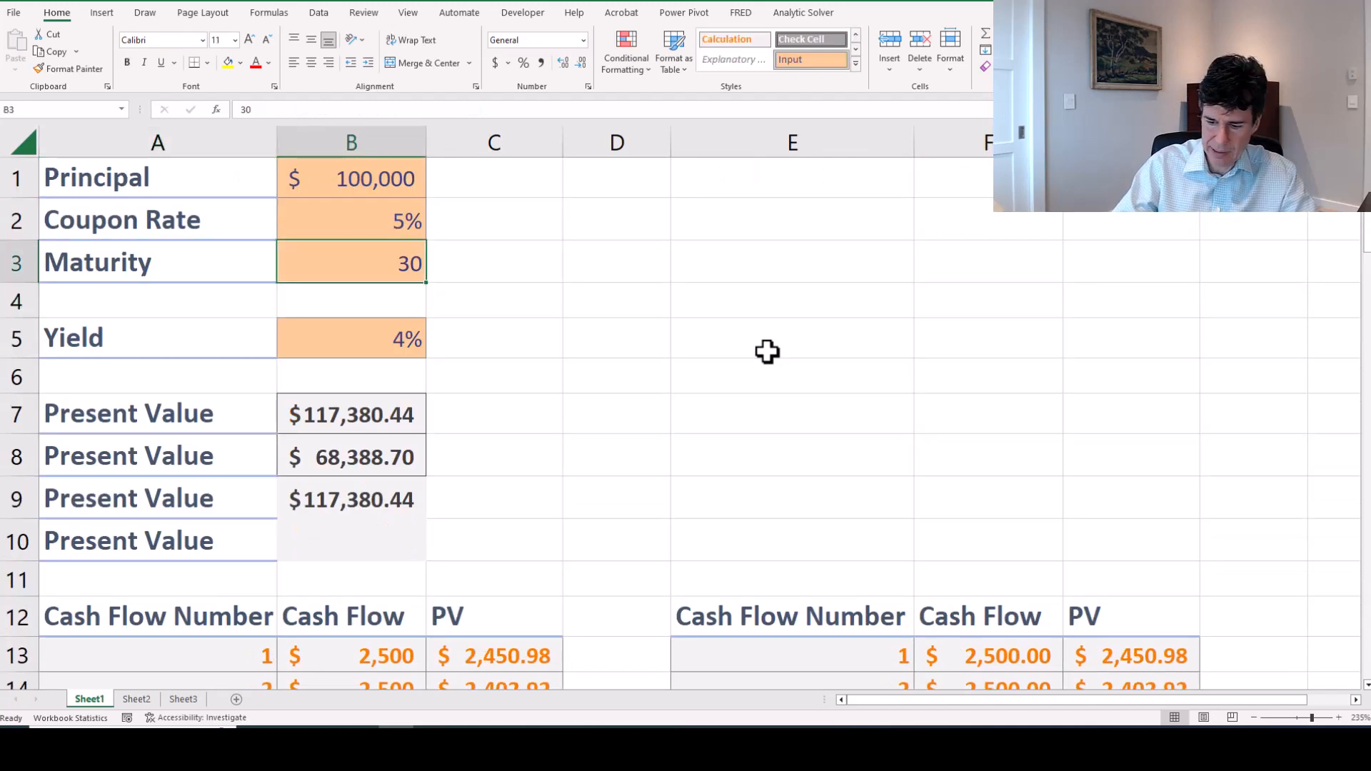
pyautogui.write('50')
pyautogui.press('Return')
# Examine the formatting of the dynamic table's last spilled rows, down to the final cash flow number in E112.
pyautogui.press('Down')
pyautogui.press('Down')
pyautogui.press('Right')
pyautogui.press('Right')
pyautogui.press('Right')
pyautogui.press('Down')
pyautogui.press('Down')
pyautogui.press('Down')
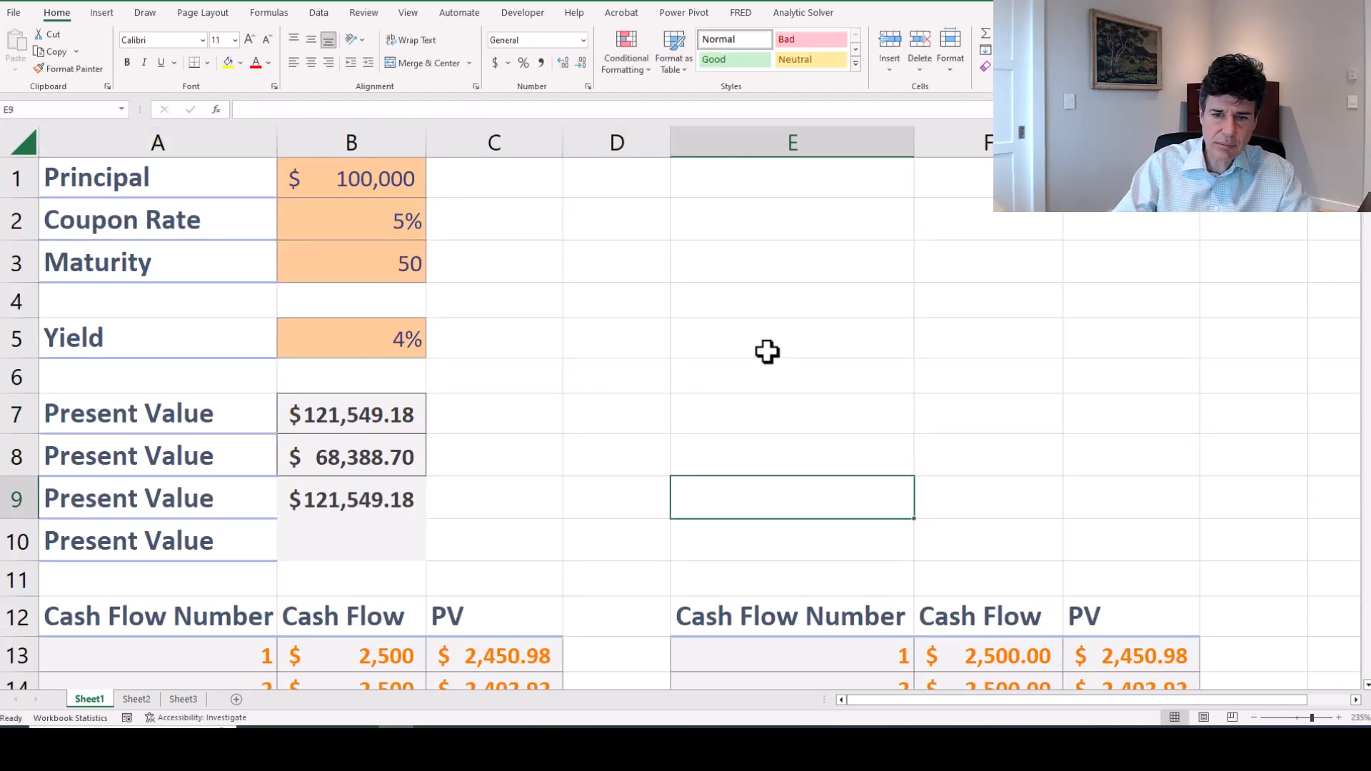
pyautogui.press('Down')
pyautogui.press('Down')
pyautogui.press('Down')
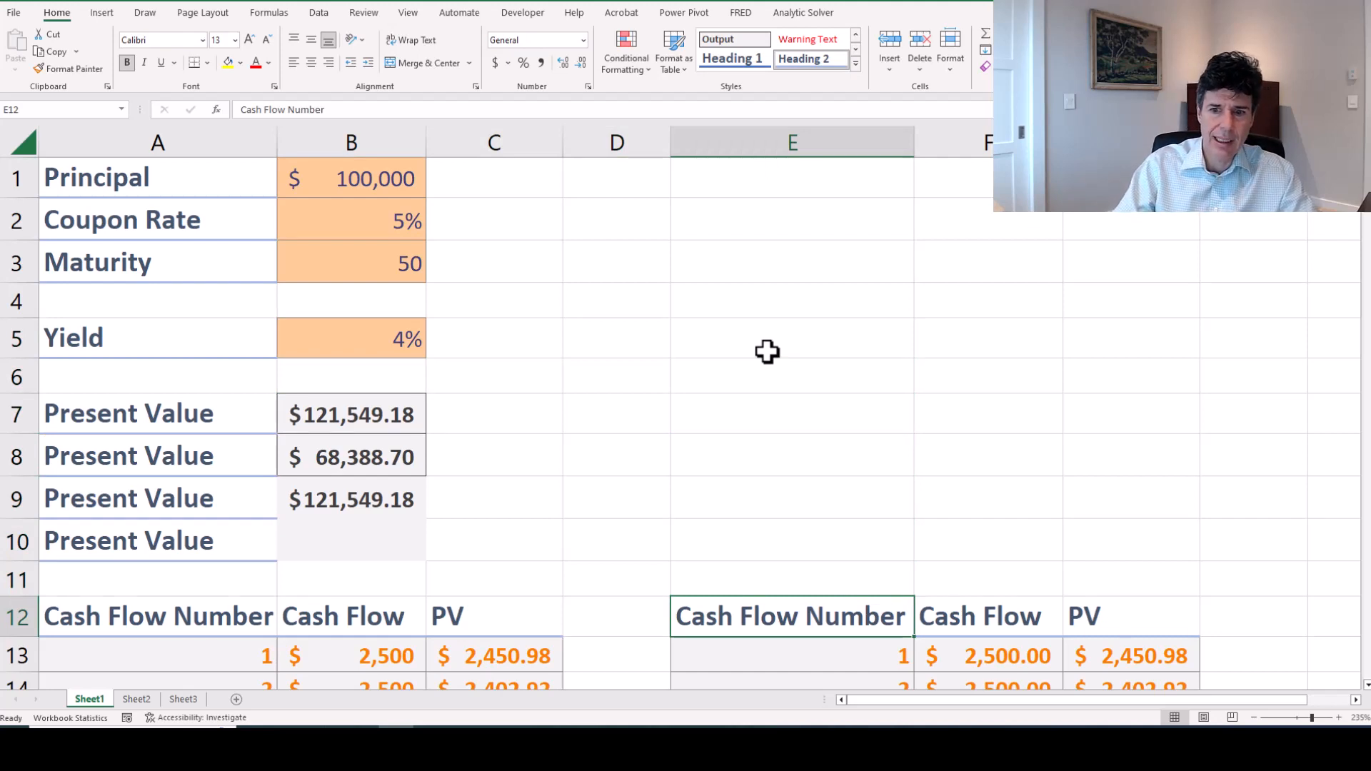
pyautogui.press('Down')
pyautogui.hotkey('ctrl', 'Down')
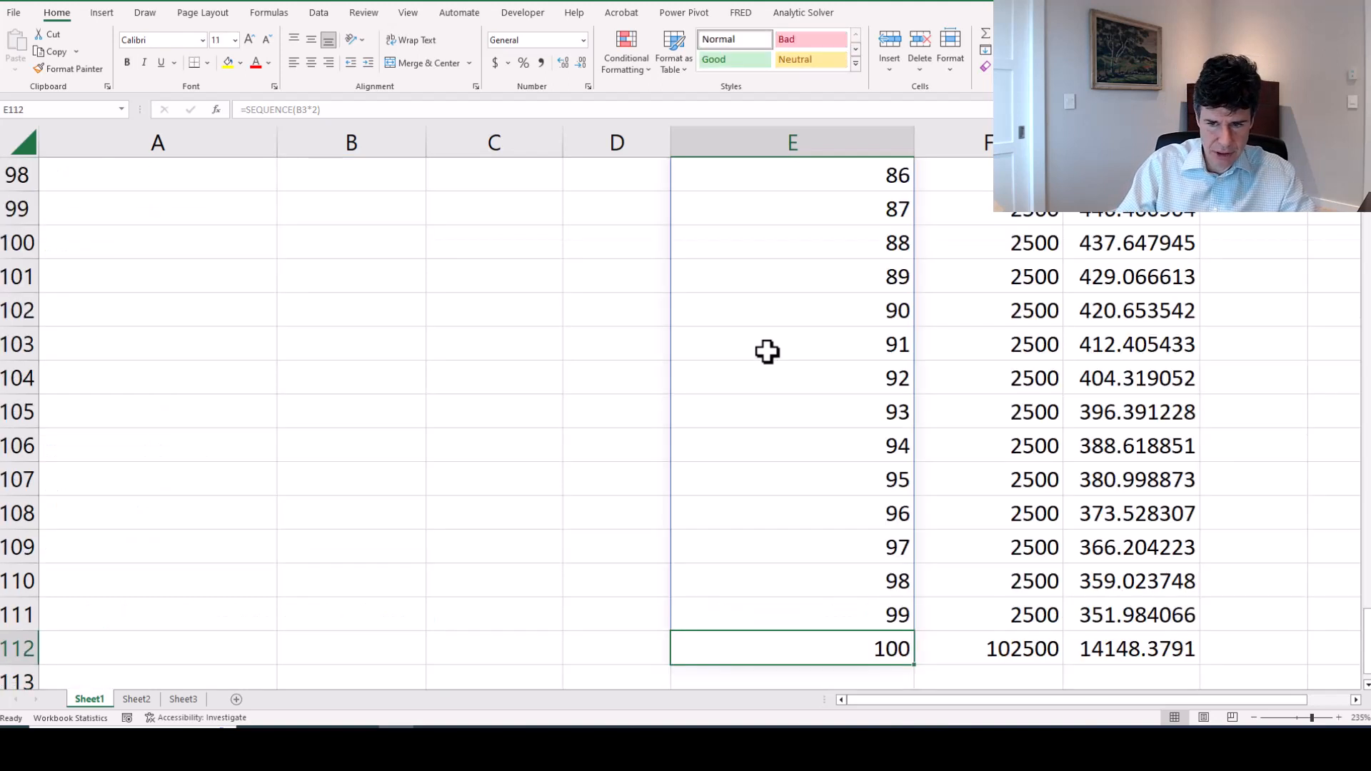
pyautogui.press('Up')
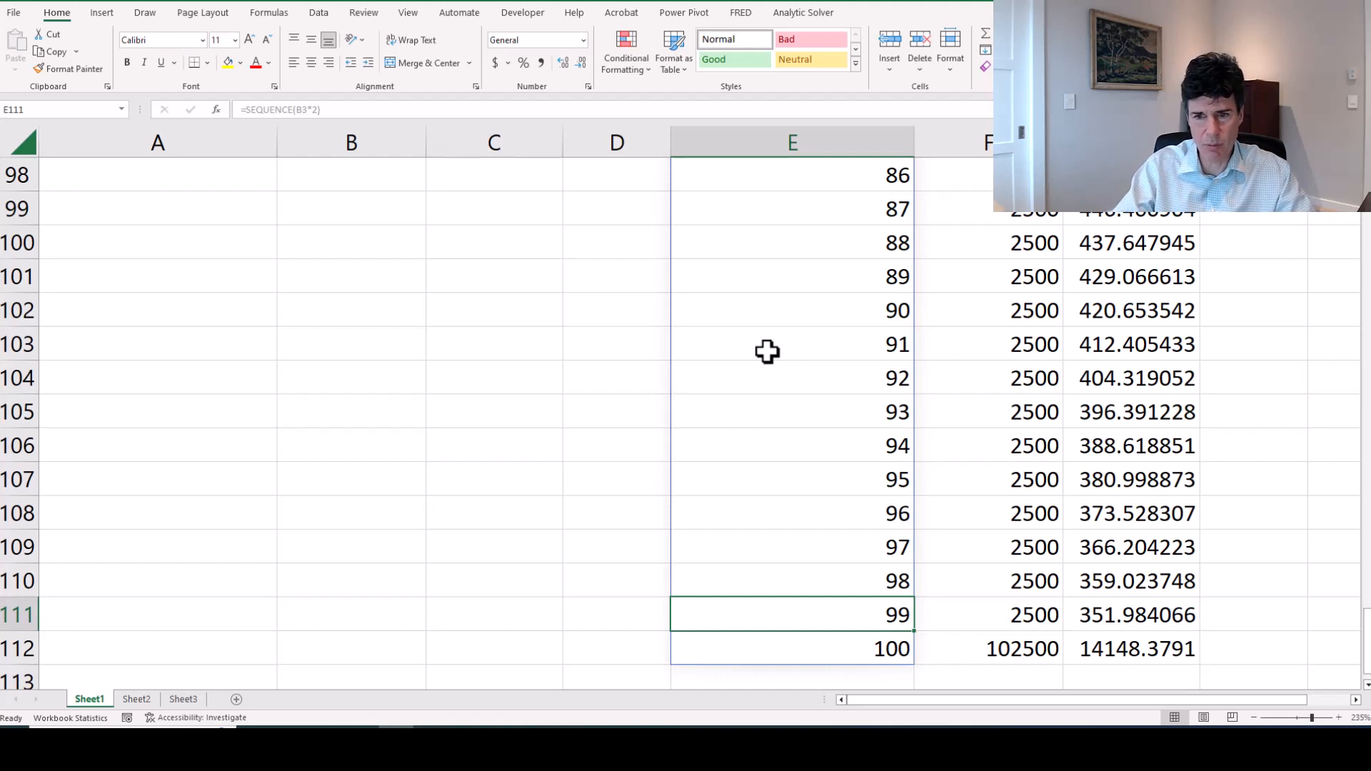
# Go down the dynamic table's Cash Flow Number column from E13 to find the row where the cell styling ends.
pyautogui.hotkey('ctrl', 'Home')
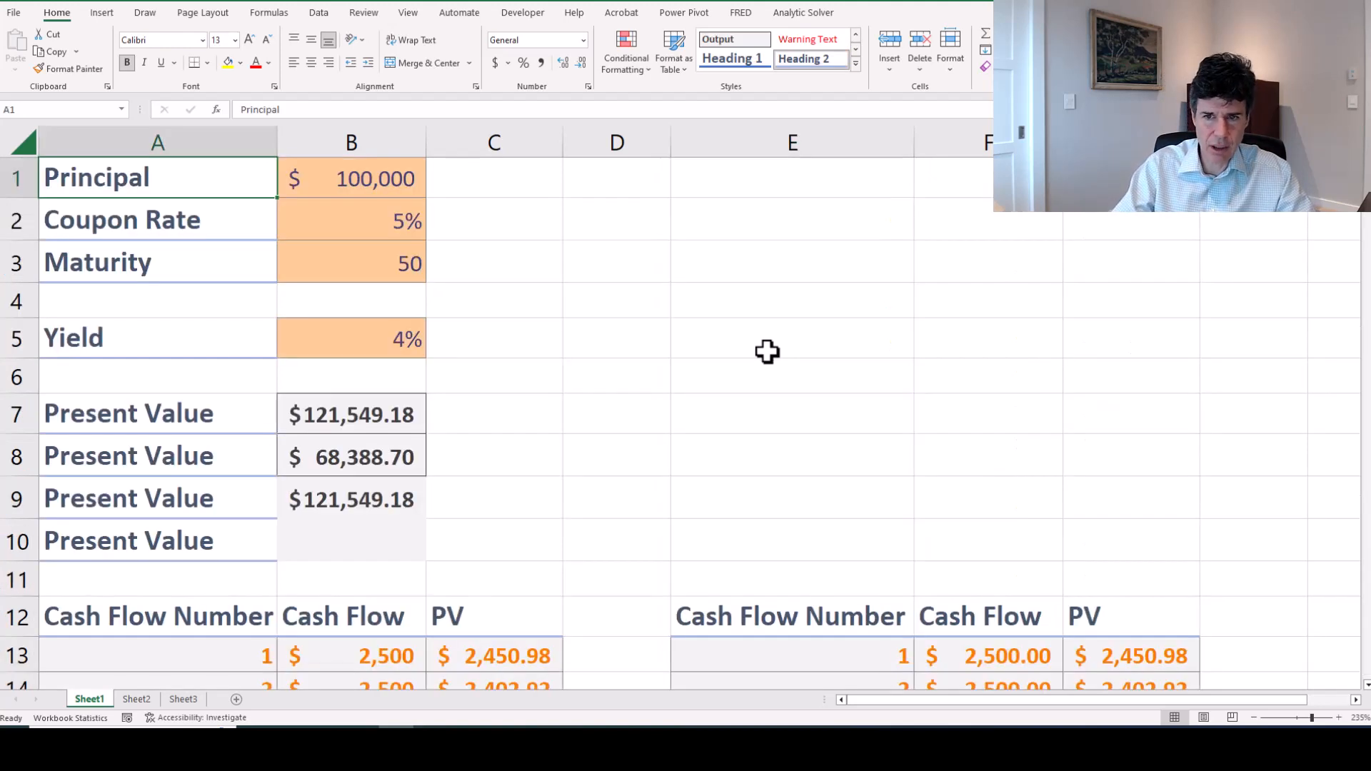
pyautogui.press('Down')
pyautogui.press('Down')
pyautogui.press('Right')
pyautogui.press('Right')
pyautogui.press('Right')
pyautogui.press('Down')
pyautogui.press('Down')
pyautogui.press('Down')
pyautogui.press('Down')
pyautogui.press('Down')
pyautogui.press('Down')
pyautogui.press('Down')
pyautogui.press('Down')
pyautogui.press('Down')
pyautogui.press('Down')
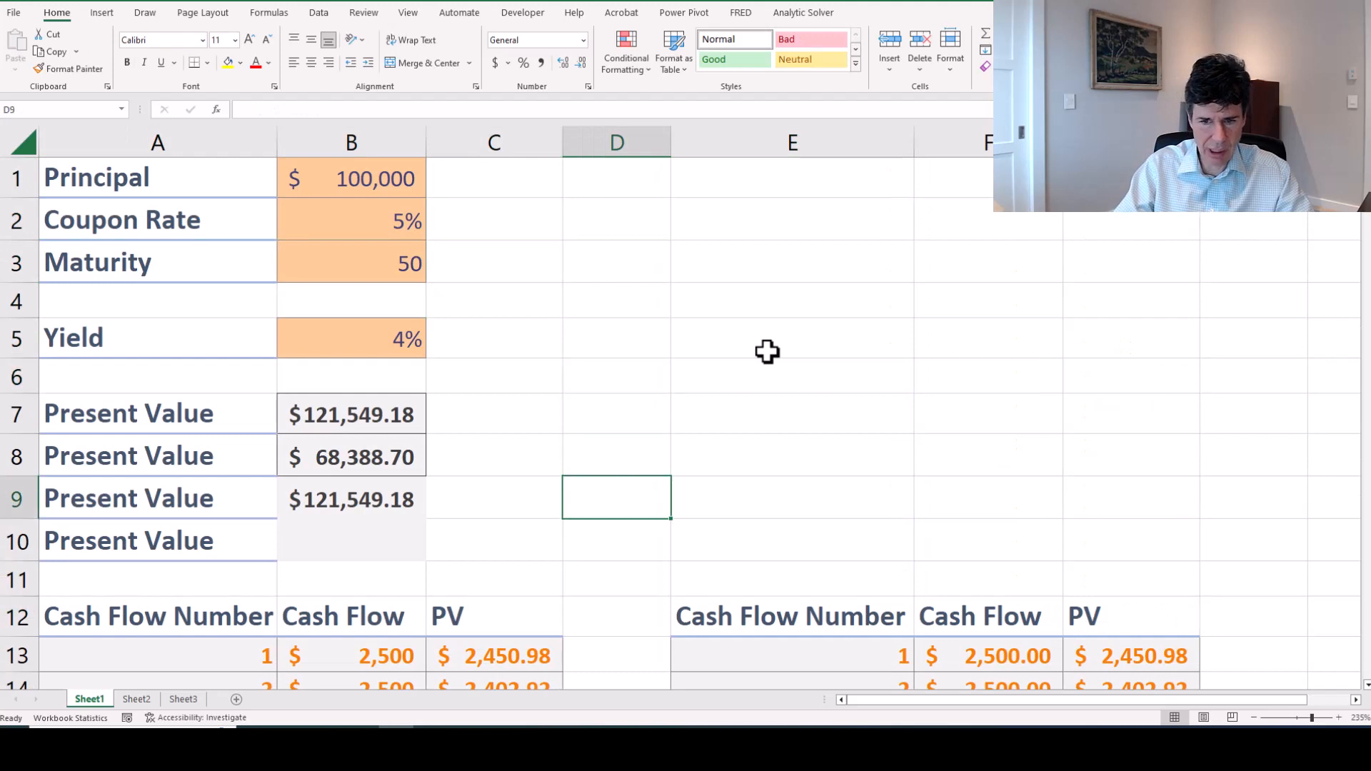
pyautogui.press('Right')
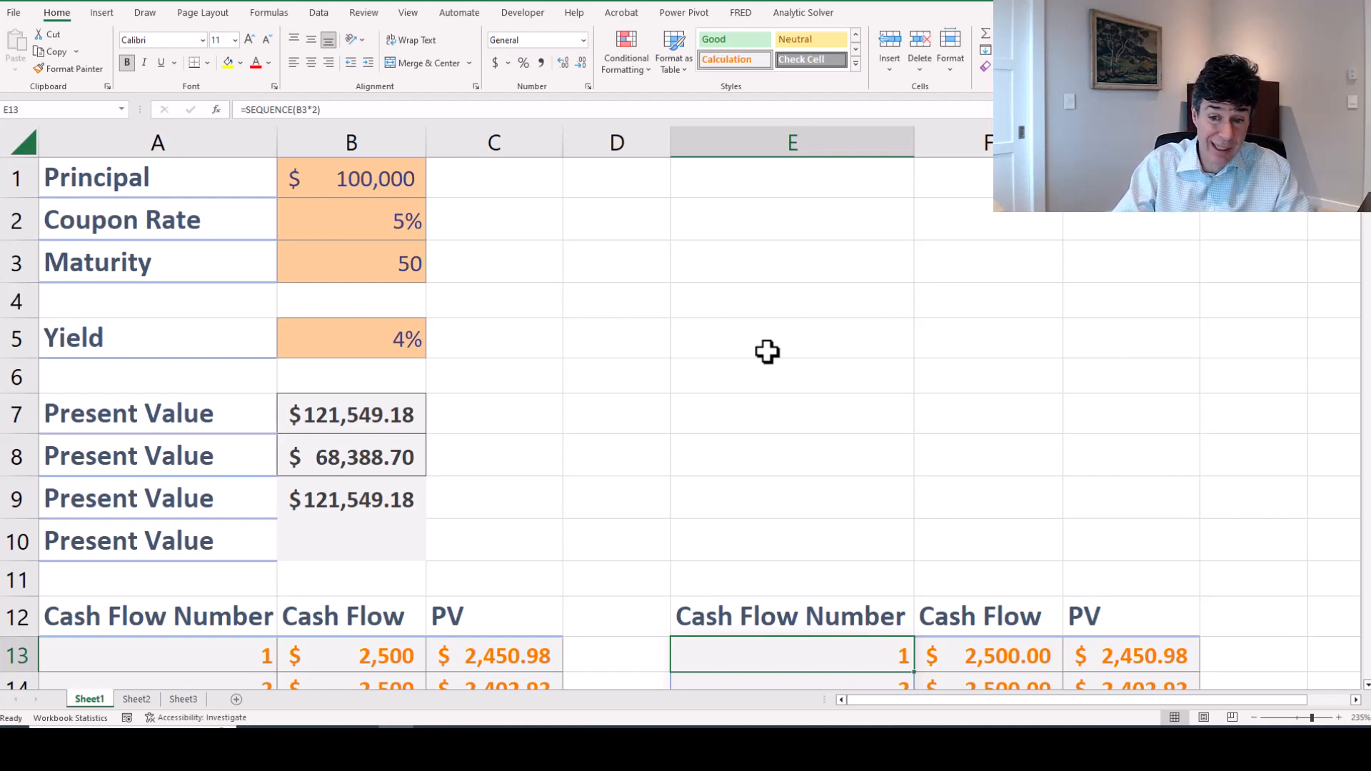
pyautogui.press('Down')
pyautogui.press('Down')
pyautogui.press('Down')
pyautogui.press('Down')
pyautogui.press('Down')
pyautogui.press('Down')
pyautogui.press('Down')
pyautogui.press('Down')
pyautogui.press('Down')
pyautogui.press('Down')
pyautogui.press('Down')
pyautogui.press('Down')
pyautogui.press('Down')
pyautogui.press('Down')
pyautogui.press('Down')
pyautogui.press('Down')
pyautogui.press('Down')
pyautogui.press('Down')
pyautogui.press('Down')
pyautogui.press('Down')
pyautogui.press('Down')
pyautogui.press('Down')
pyautogui.press('Down')
pyautogui.press('Down')
pyautogui.press('Down')
pyautogui.press('Down')
pyautogui.press('Down')
pyautogui.press('Down')
pyautogui.press('Down')
pyautogui.press('Down')
pyautogui.press('Down')
pyautogui.press('Down')
pyautogui.press('Down')
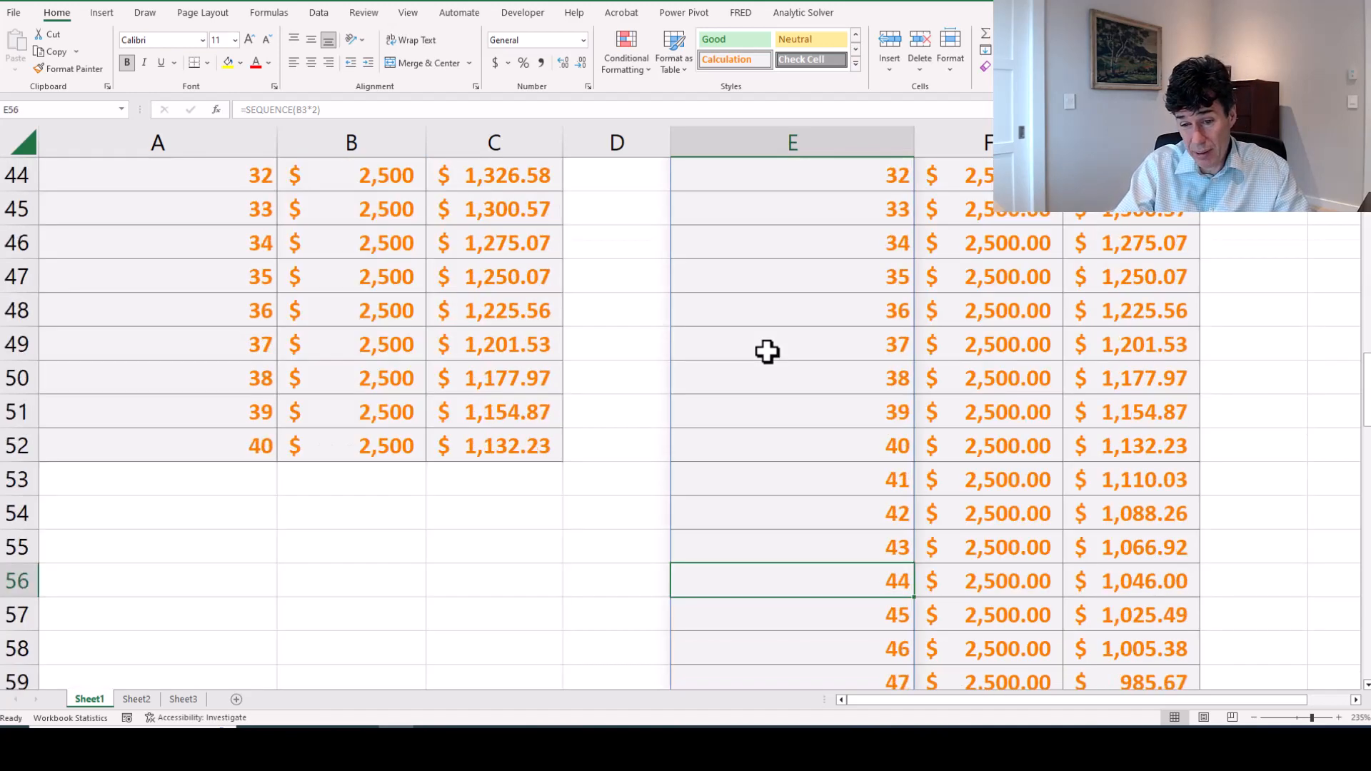
pyautogui.hotkey('ctrl', 'Up')
pyautogui.press('Down')
pyautogui.press('Down')
pyautogui.press('Down')
pyautogui.press('Down')
pyautogui.press('Down')
pyautogui.press('Down')
pyautogui.press('Down')
pyautogui.press('Down')
pyautogui.press('Down')
pyautogui.press('Down')
pyautogui.press('Down')
pyautogui.press('Down')
pyautogui.press('Down')
pyautogui.press('Down')
pyautogui.press('Down')
pyautogui.press('Down')
pyautogui.press('Down')
pyautogui.press('Down')
pyautogui.press('Down')
pyautogui.press('Down')
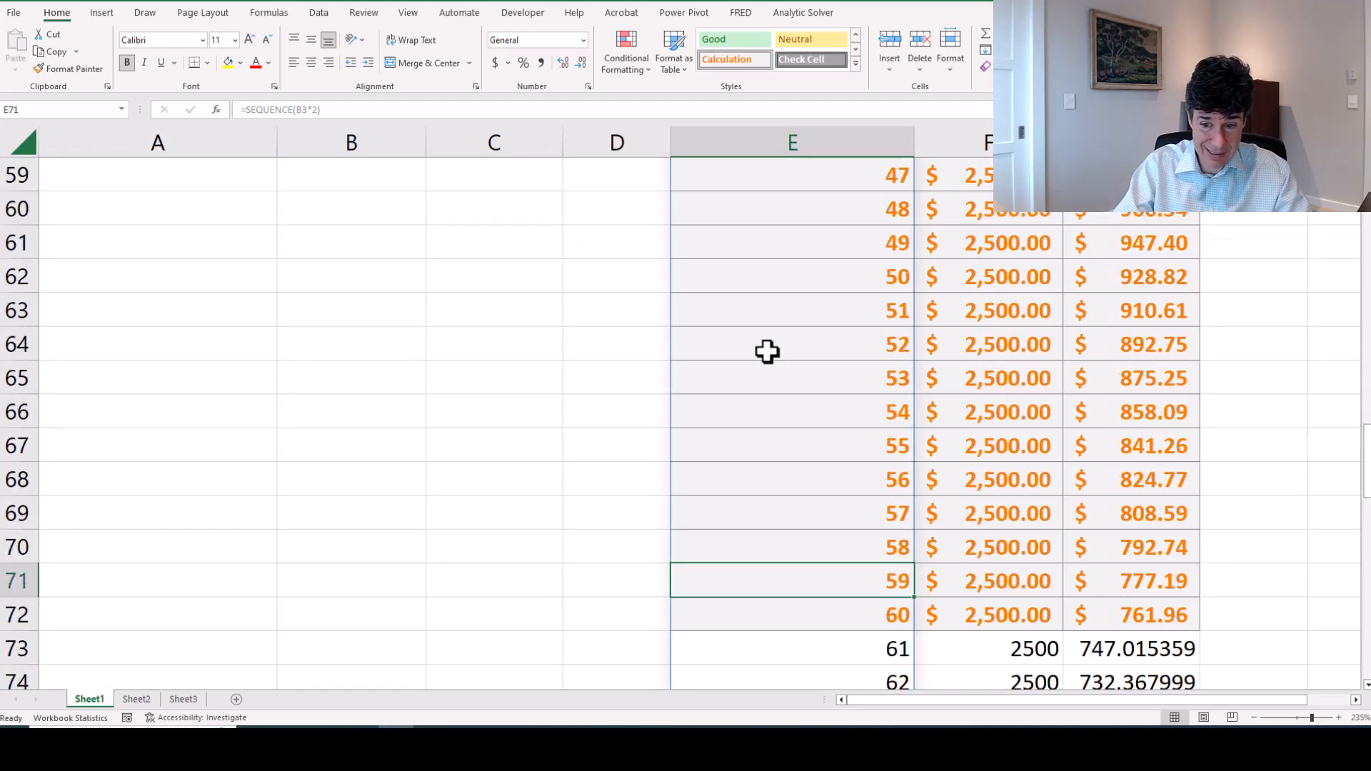
# Set the maturity in B3 to 4.
pyautogui.hotkey('ctrl', 'Home')
pyautogui.press('Down')
pyautogui.press('Down')
pyautogui.press('Down')
pyautogui.press('Down')
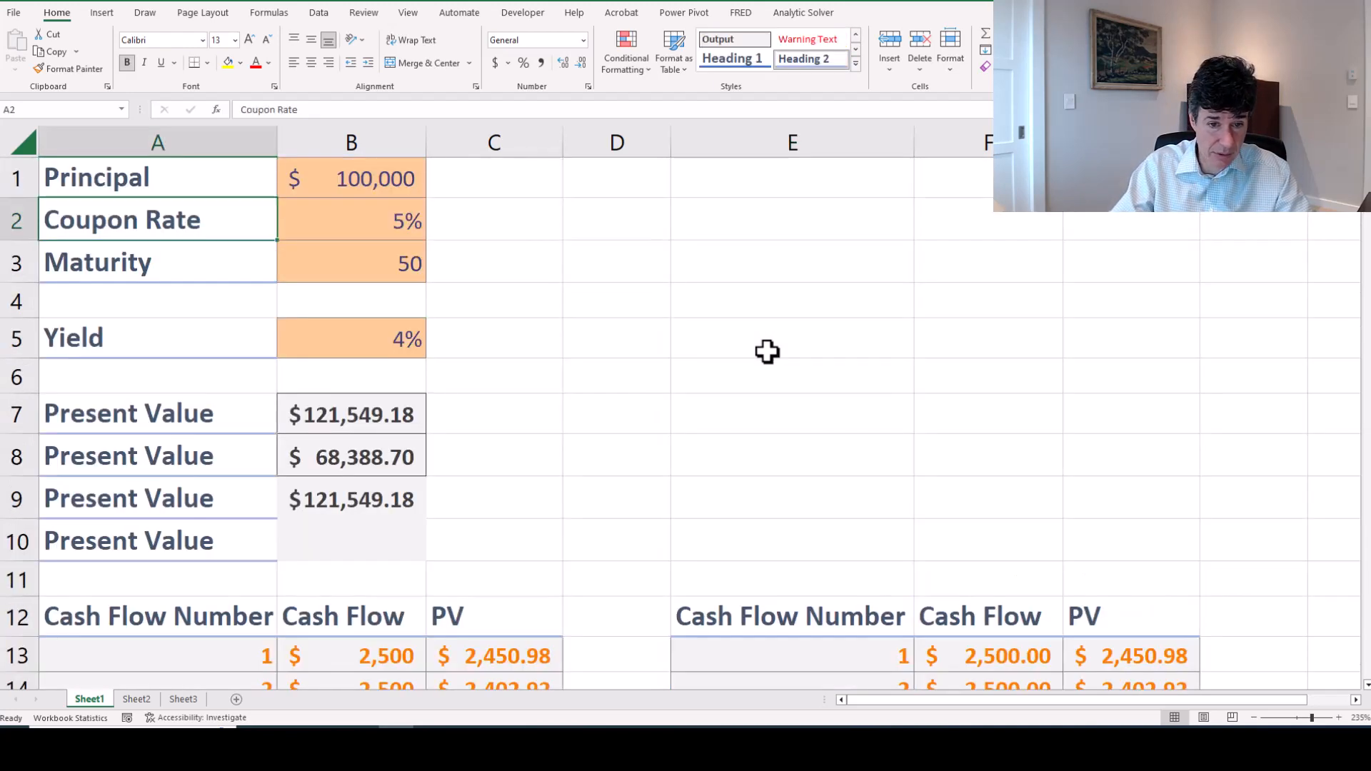
pyautogui.press('Right')
pyautogui.press('Down')
pyautogui.press('Up')
pyautogui.press('Up')
pyautogui.press('Up')
pyautogui.write('4')
pyautogui.press('Return')
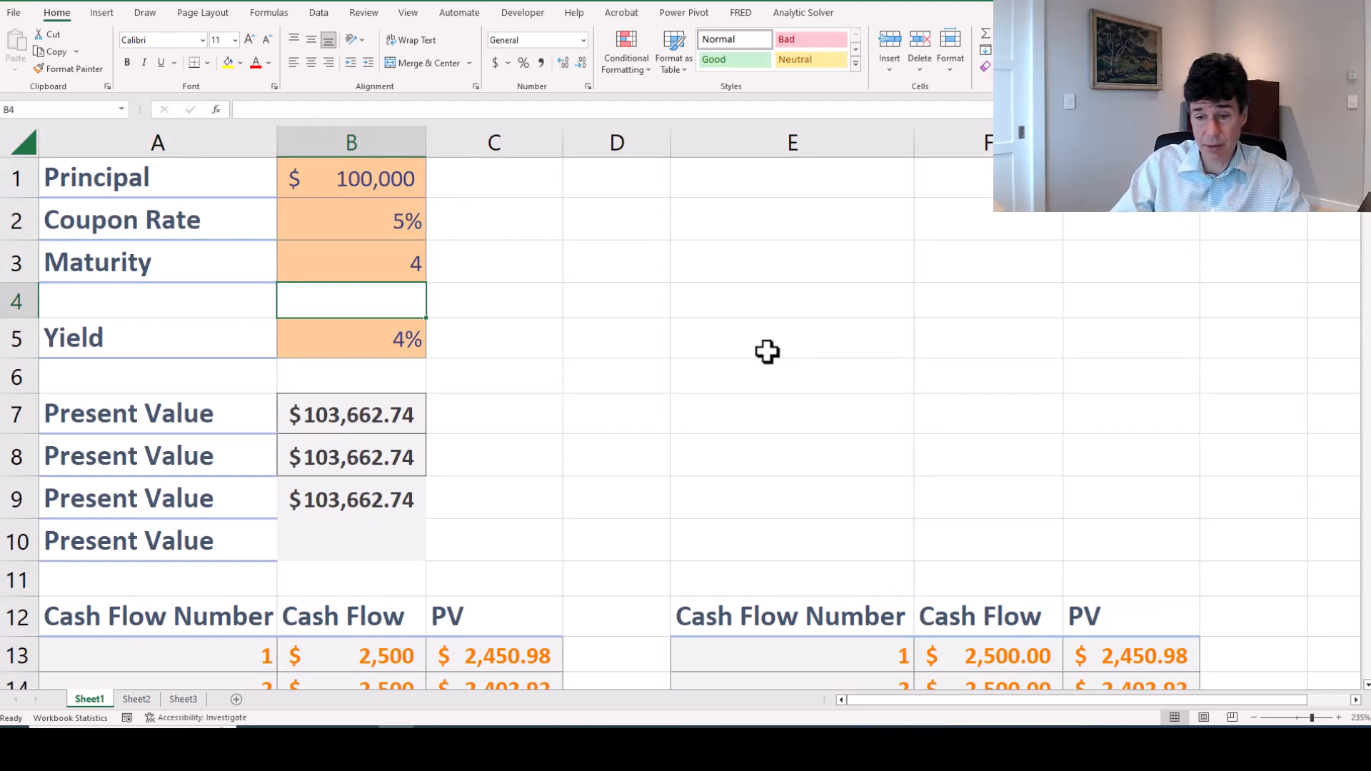
# Inspect the empty styled cells E21 to G21 below the dynamic table's last cash flow, and return to the sheet's start.
pyautogui.press('Down')
pyautogui.press('Down')
pyautogui.press('Down')
pyautogui.press('Down')
pyautogui.press('Down')
pyautogui.press('Down')
pyautogui.press('Down')
pyautogui.press('Down')
pyautogui.press('Down')
pyautogui.press('Down')
pyautogui.press('Down')
pyautogui.press('Down')
pyautogui.press('Down')
pyautogui.press('Right')
pyautogui.press('Right')
pyautogui.press('Down')
pyautogui.press('Down')
pyautogui.press('Down')
pyautogui.press('Right')
pyautogui.press('Down')
pyautogui.press('Right')
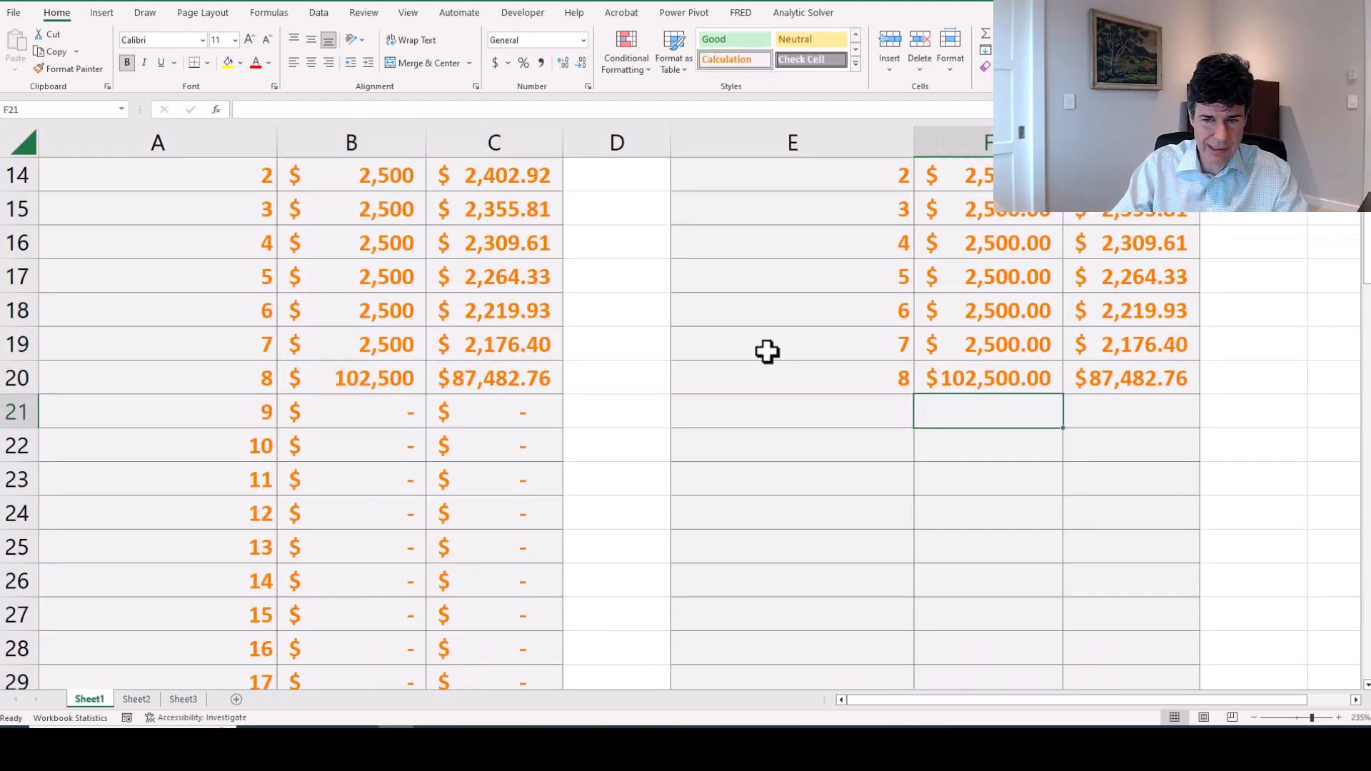
pyautogui.press('Left')
pyautogui.press('Right')
pyautogui.press('Right')
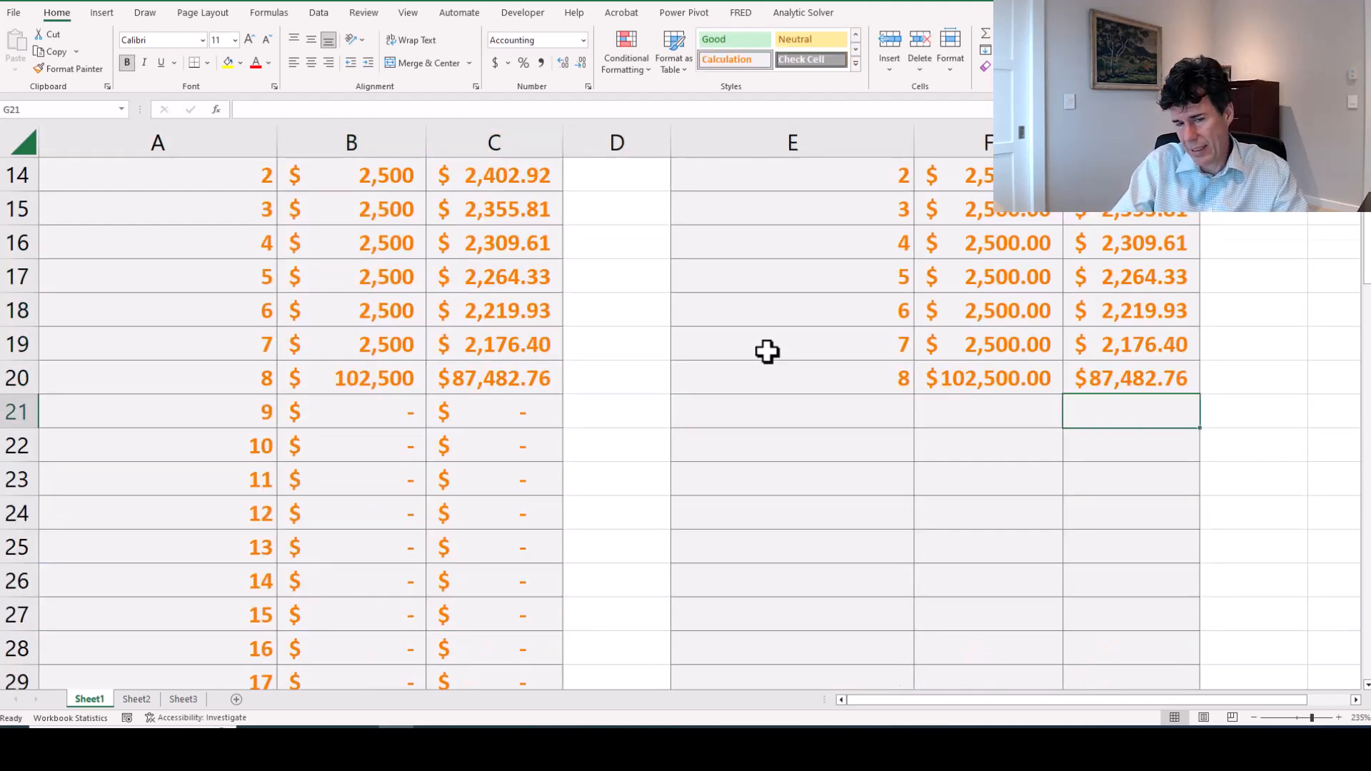
pyautogui.press('Left')
pyautogui.press('Left')
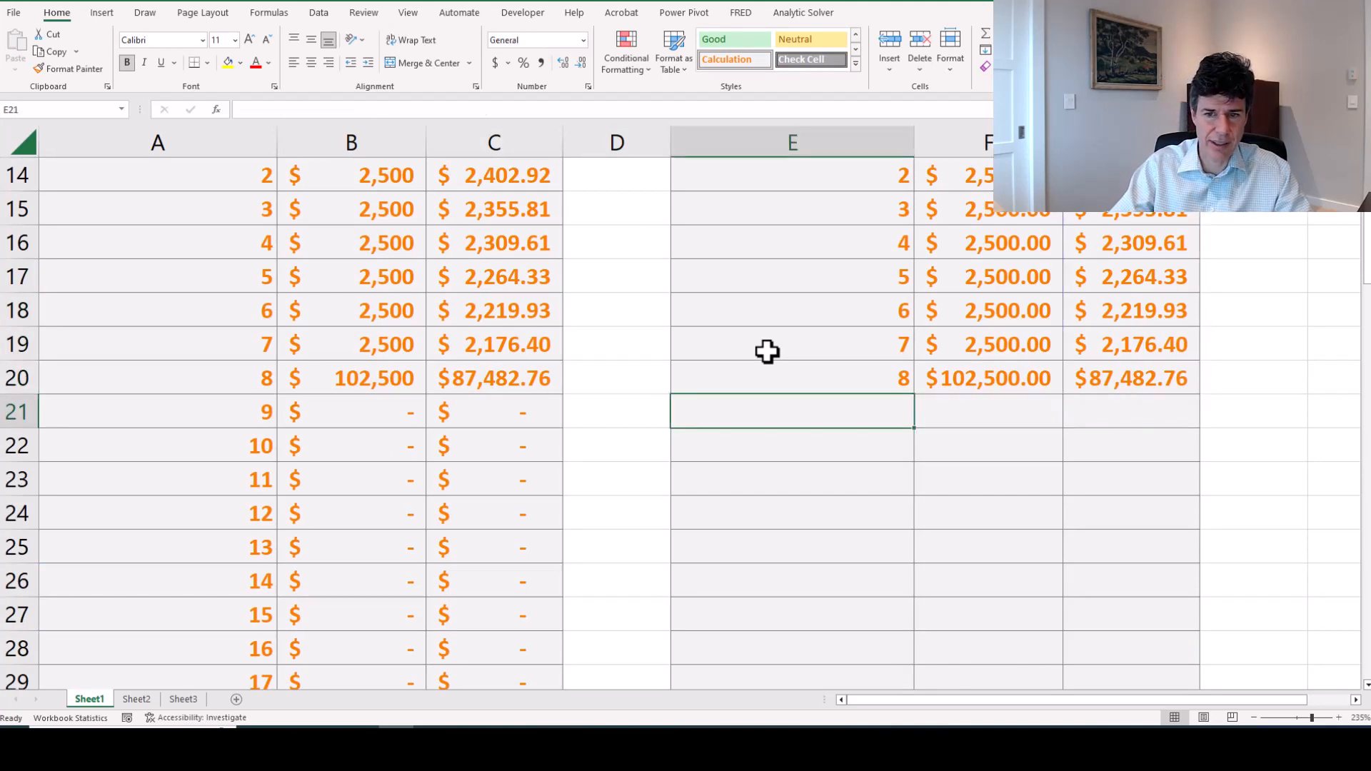
pyautogui.hotkey('ctrl', 'Home')
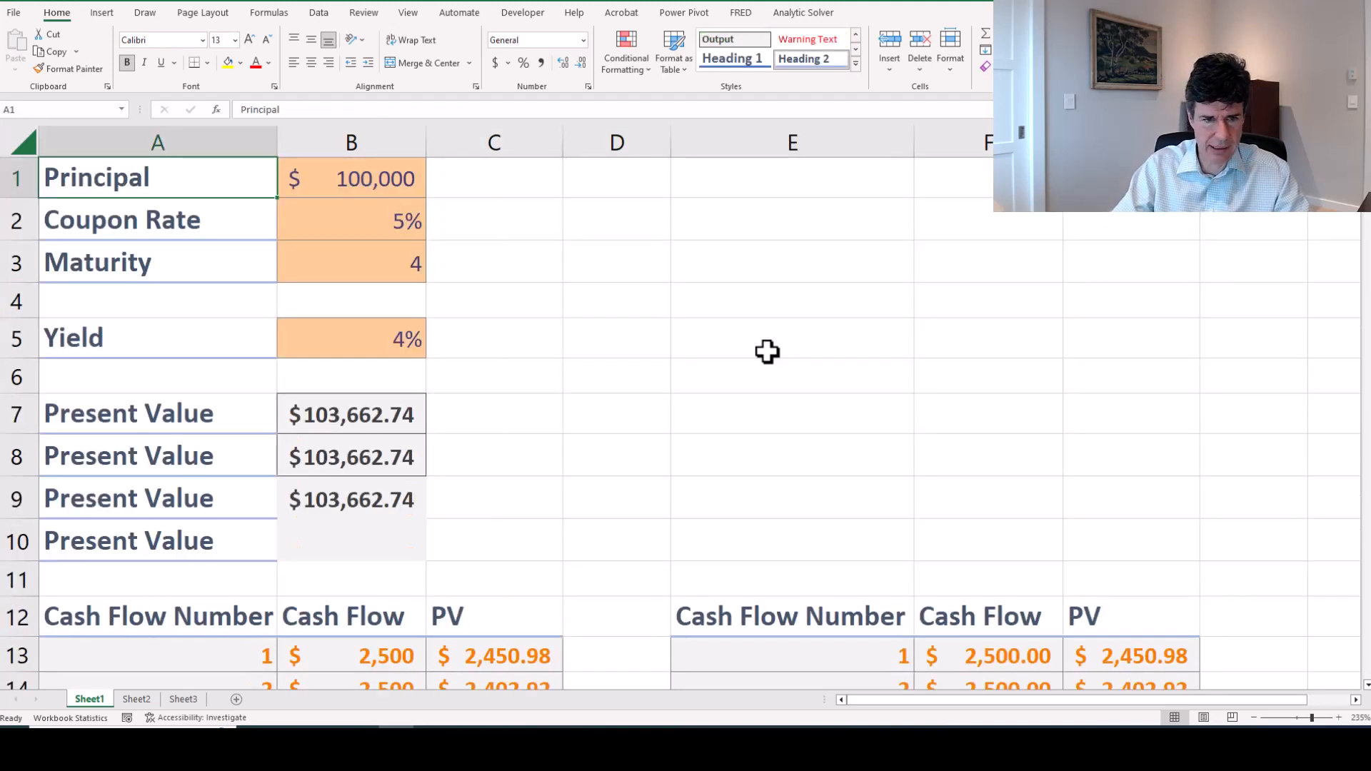
# Locate the empty Present Value cell B10, and examine the dynamic table's spilled PV column from G13 downward.
pyautogui.press('Down')
pyautogui.press('Down')
pyautogui.press('Down')
pyautogui.press('Down')
pyautogui.press('Down')
pyautogui.press('Down')
pyautogui.press('Down')
pyautogui.press('Down')
pyautogui.press('Down')
pyautogui.press('Right')
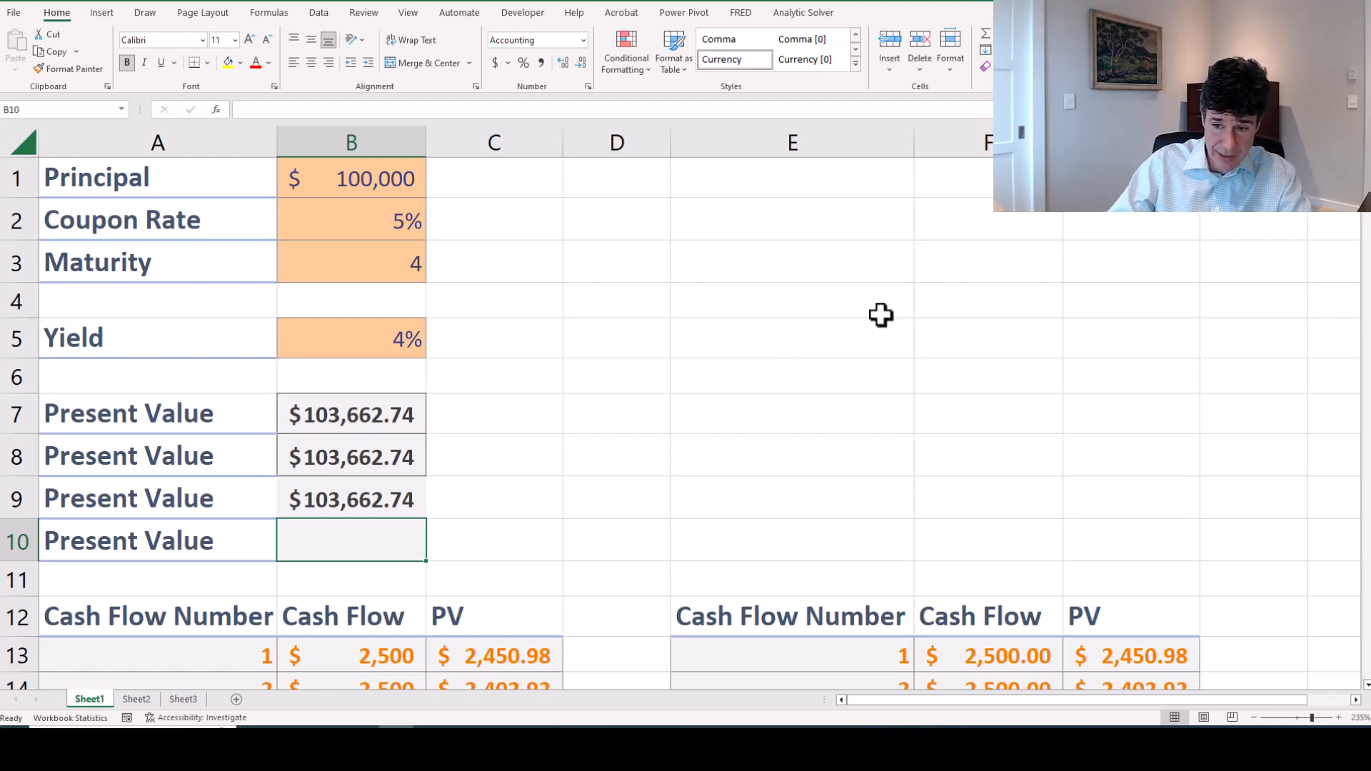
pyautogui.click(1127, 661)
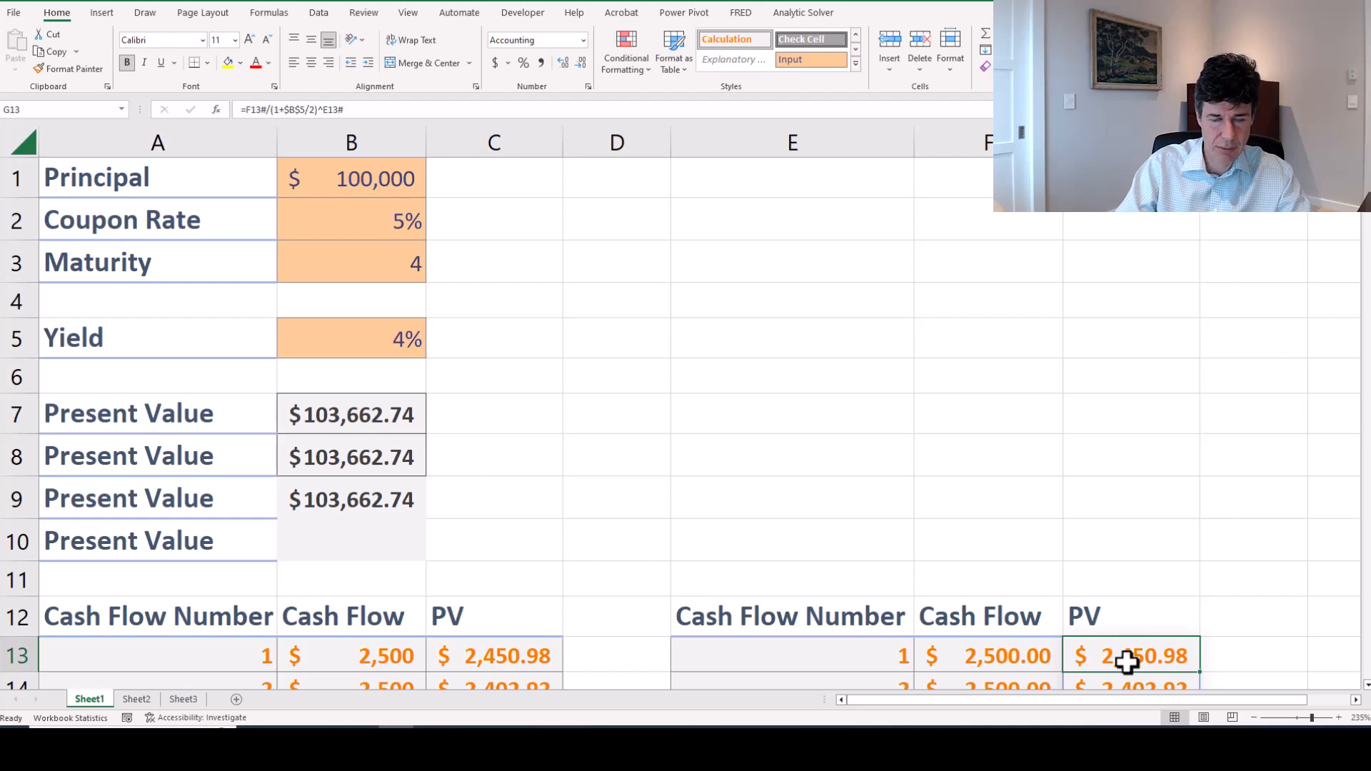
pyautogui.press('Down')
pyautogui.press('Down')
pyautogui.press('Down')
pyautogui.press('Down')
pyautogui.press('Down')
pyautogui.press('Down')
pyautogui.press('Down')
pyautogui.press('Down')
pyautogui.press('Down')
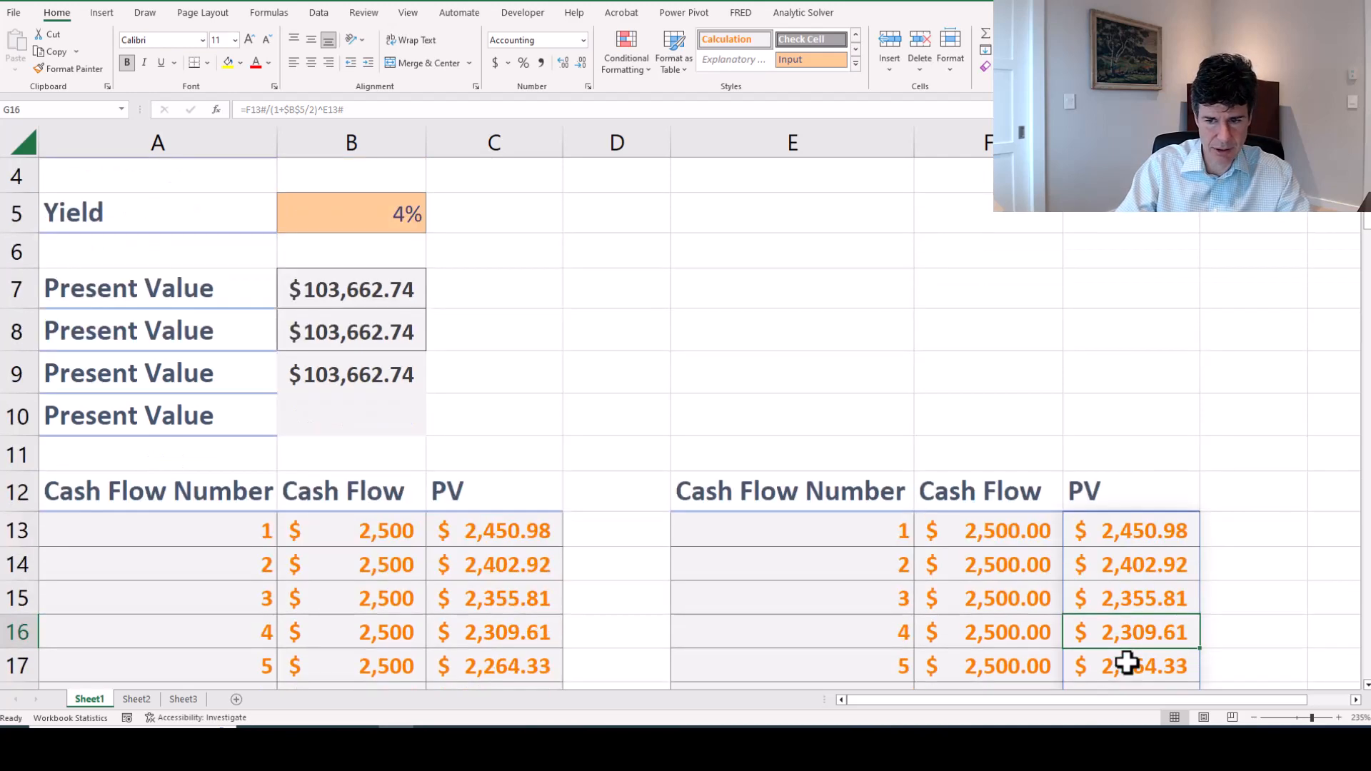
pyautogui.press('Up')
pyautogui.press('Up')
pyautogui.press('Up')
pyautogui.press('Up')
pyautogui.press('Up')
pyautogui.press('Up')
pyautogui.press('Up')
pyautogui.press('Up')
pyautogui.press('Up')
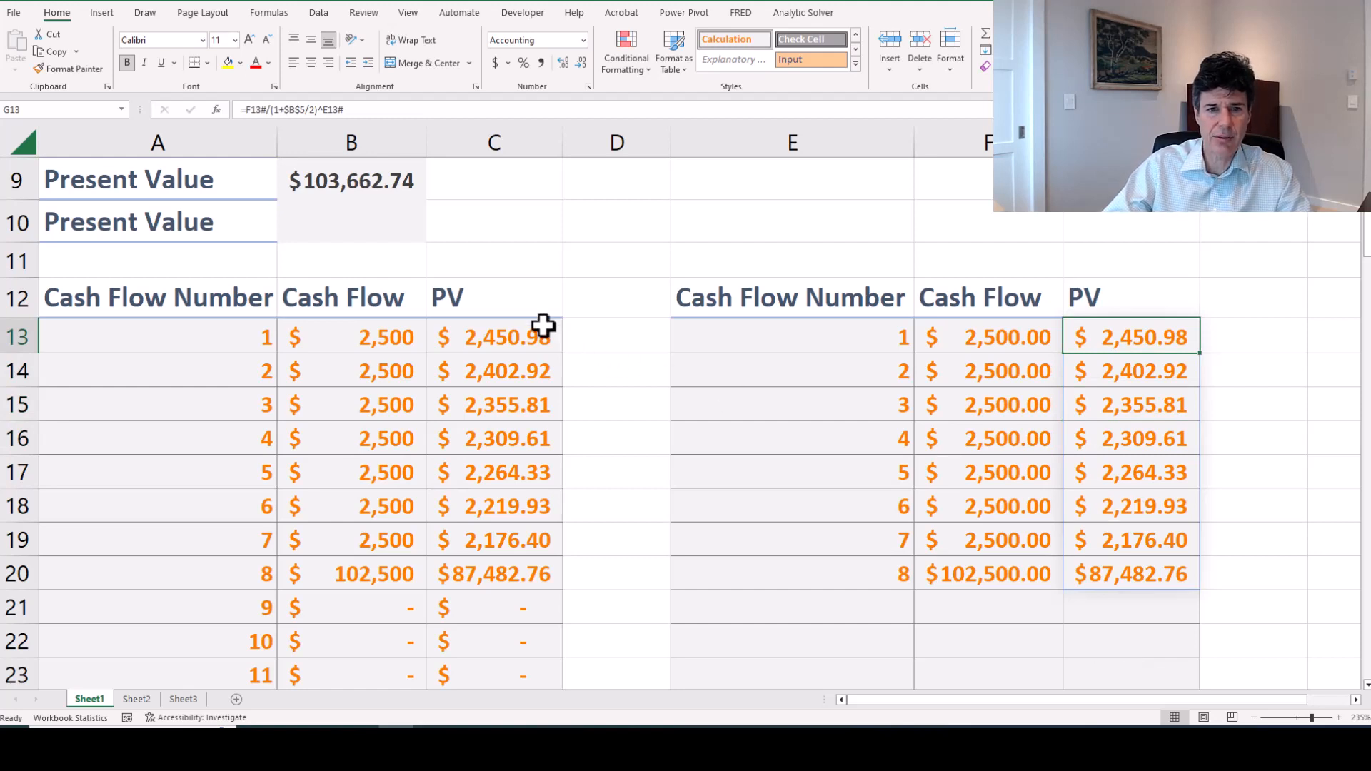
# Copy the PV expression from G13 and use it in B10 as =SUM(F13#/(1+$B$5/2)^E13#).
pyautogui.press('F2')
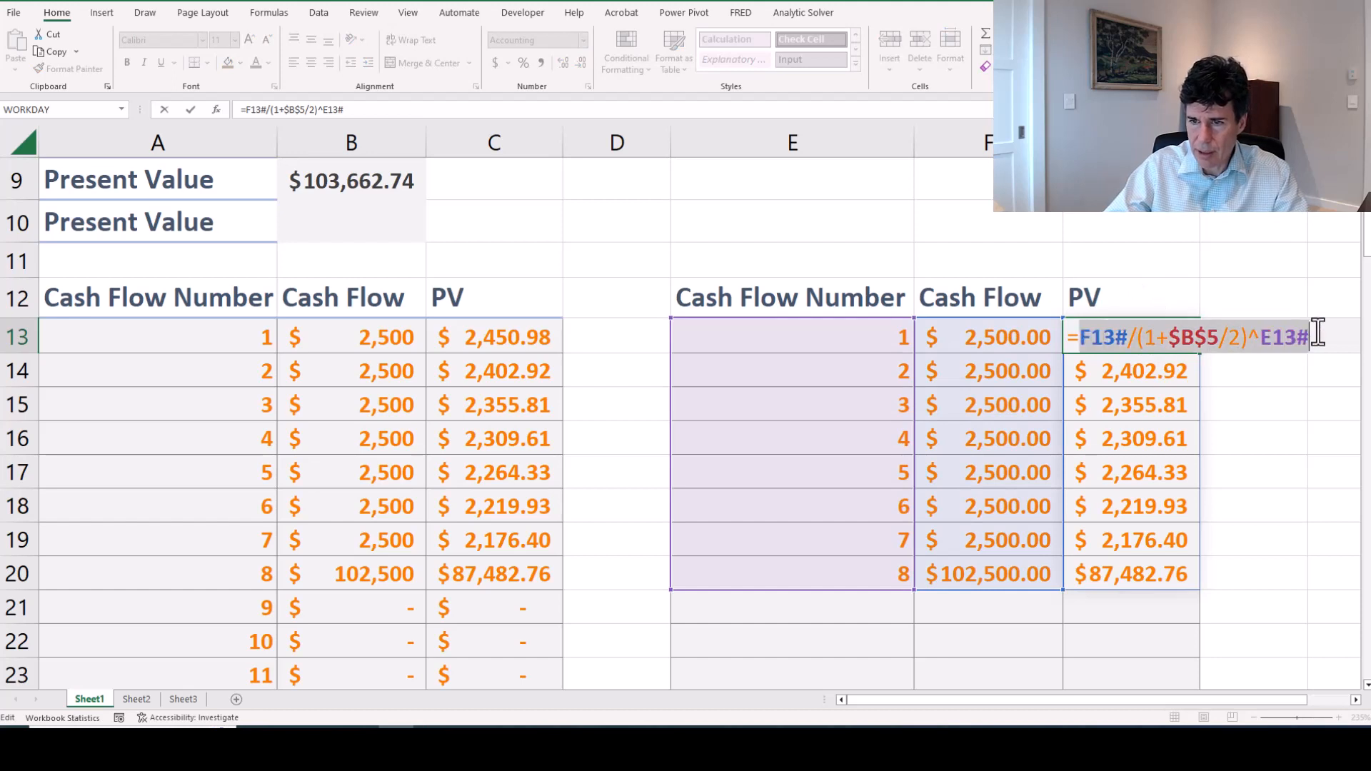
pyautogui.press('Return')
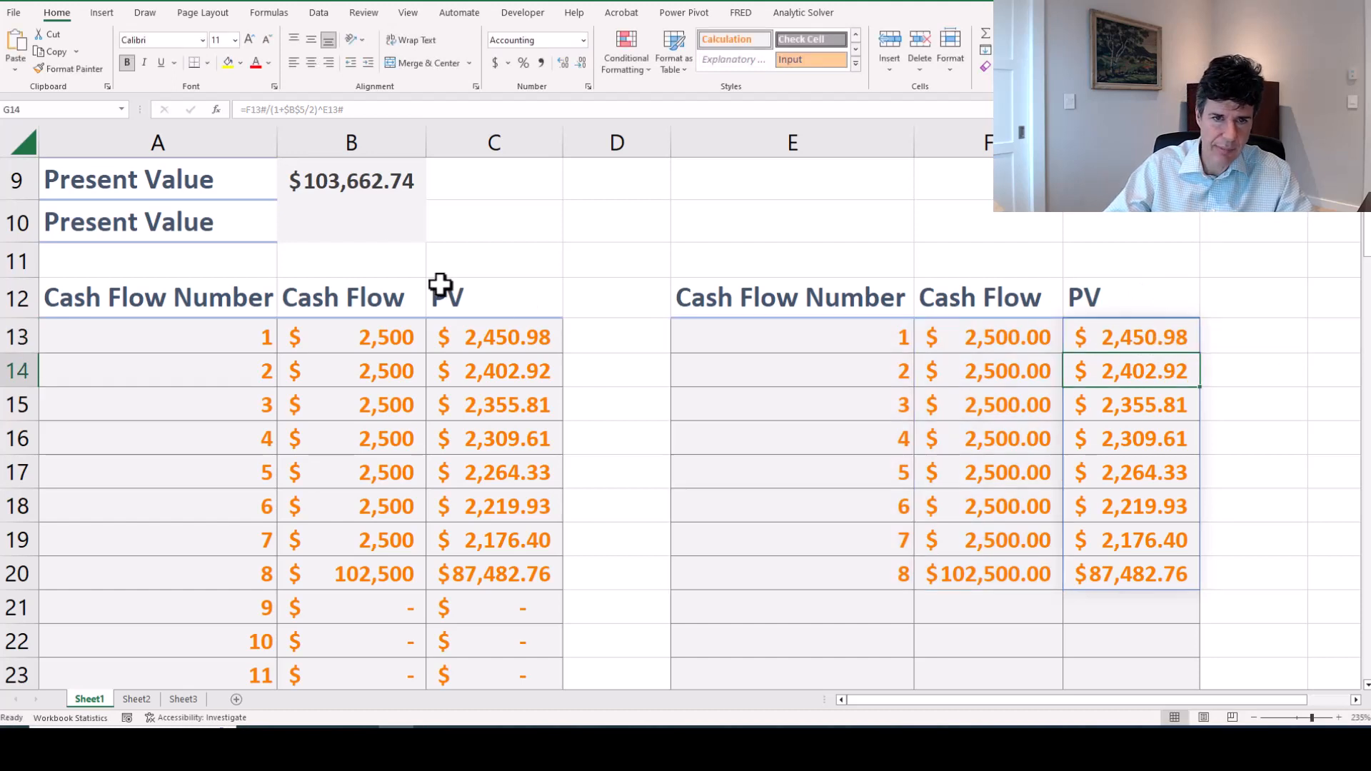
pyautogui.click(354, 229)
pyautogui.write('=sum')
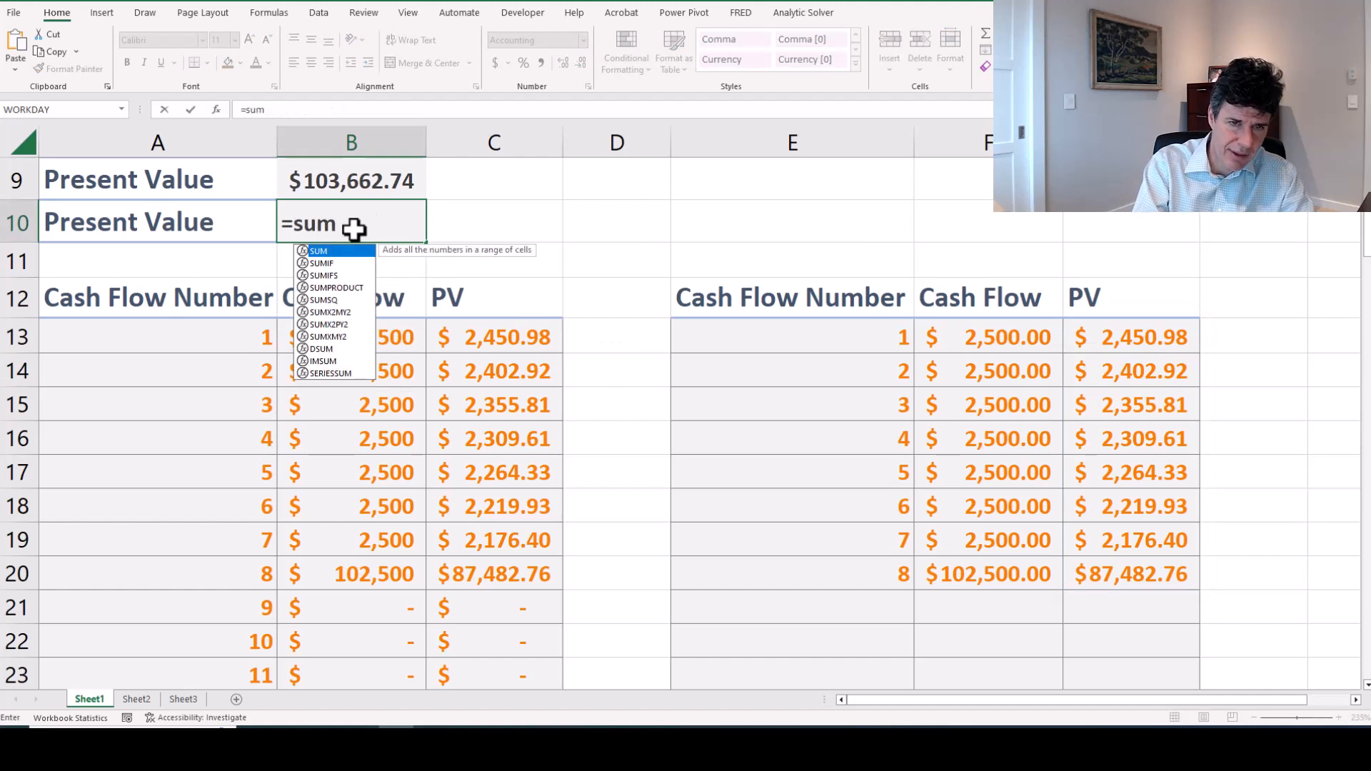
pyautogui.write('(')
pyautogui.write('F13#/(1+$B$5/2)^E13#')
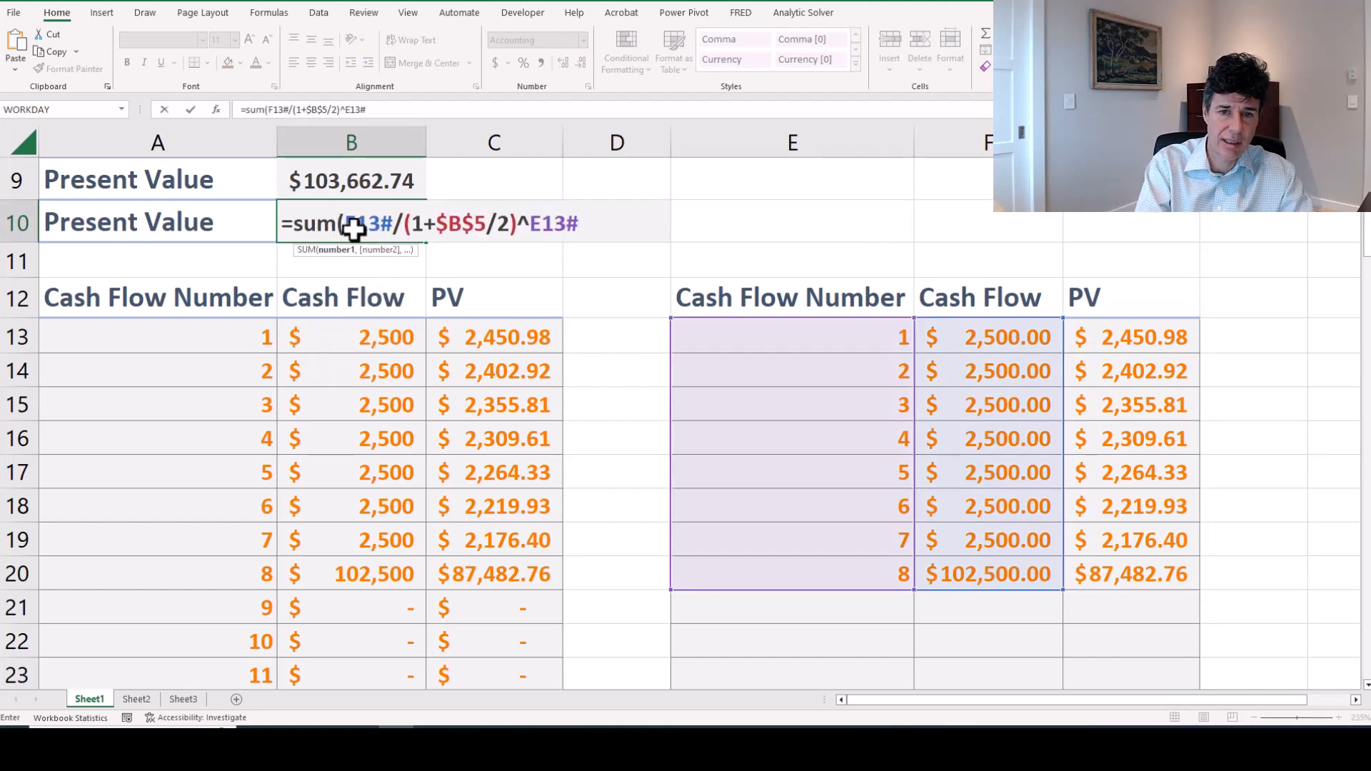
pyautogui.write(')')
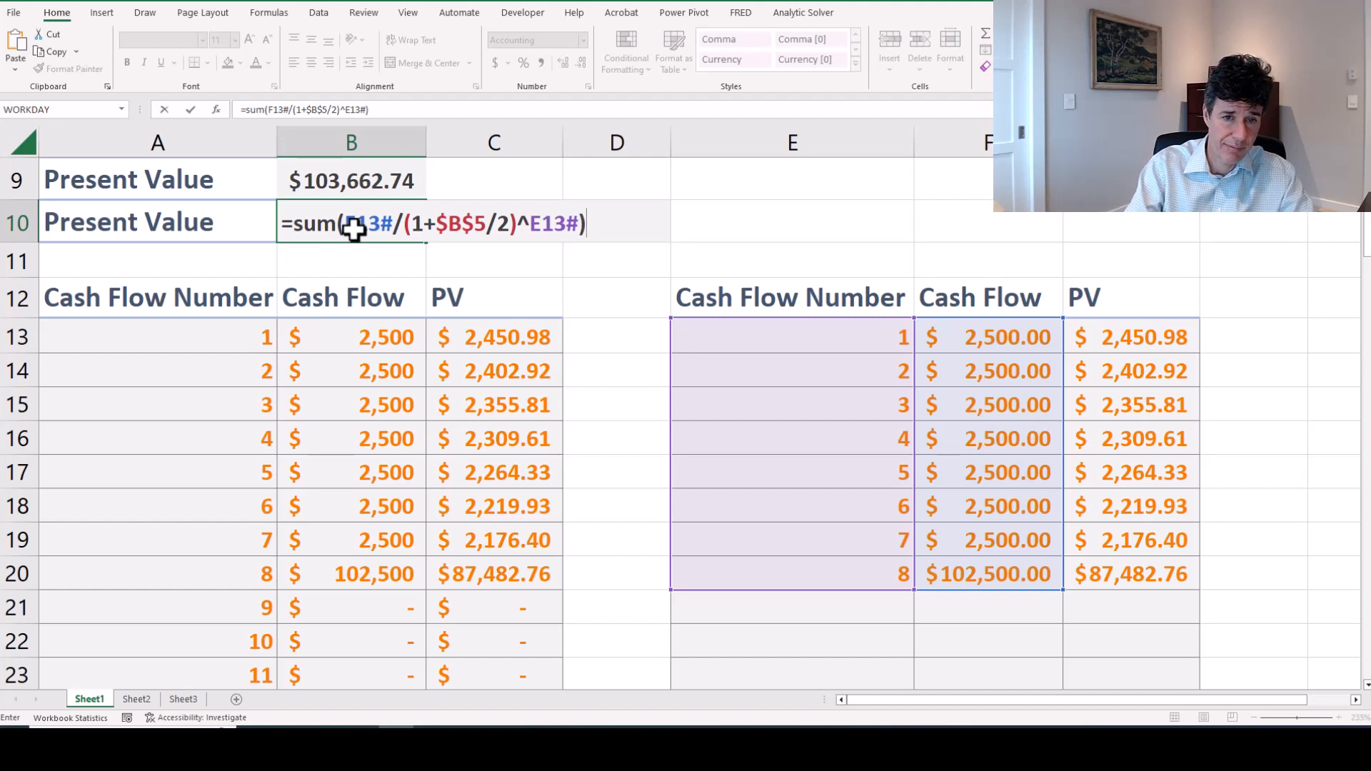
pyautogui.press('Return')
pyautogui.click(354, 228)
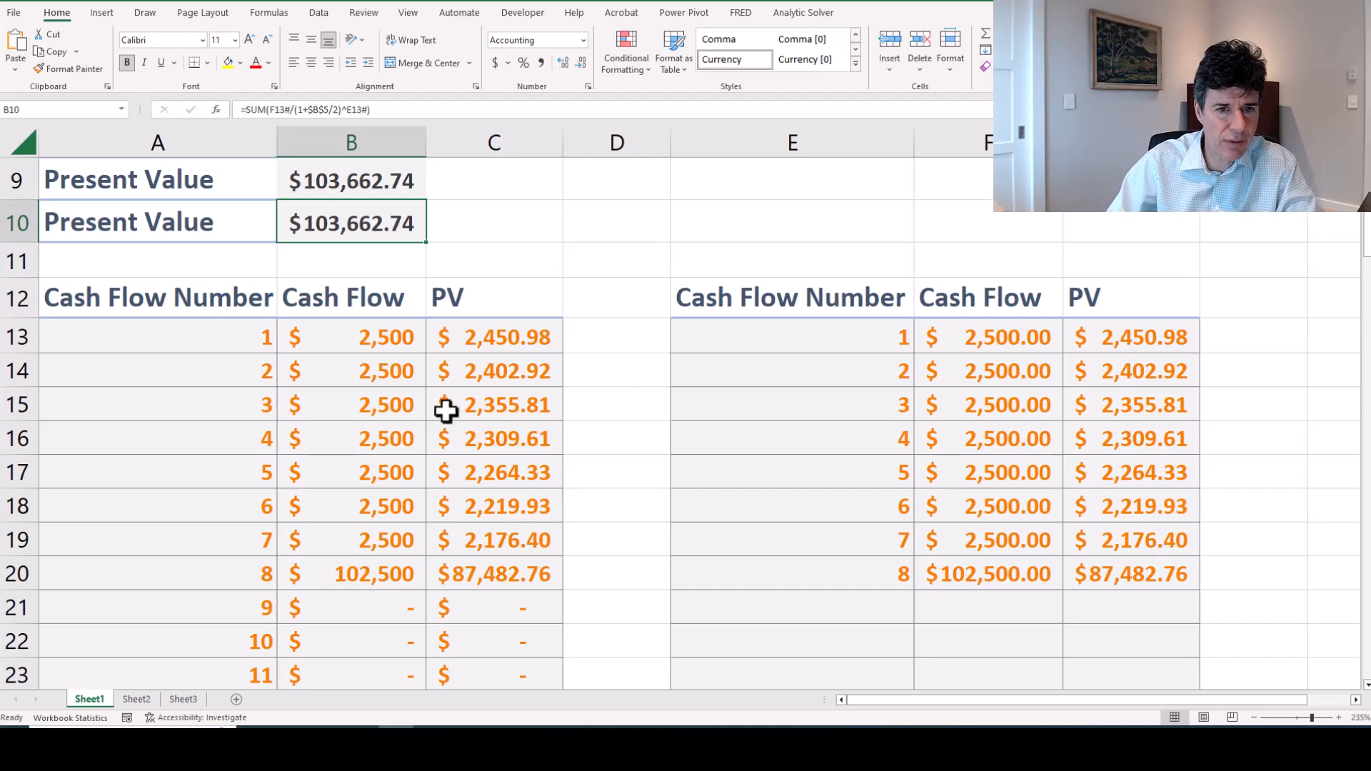
# Compare the four present values in B7:B10 with the two cash flow tables, including their rows past the final cash flow.
pyautogui.scroll(3, 447, 407)
pyautogui.scroll(-5, 435, 379)
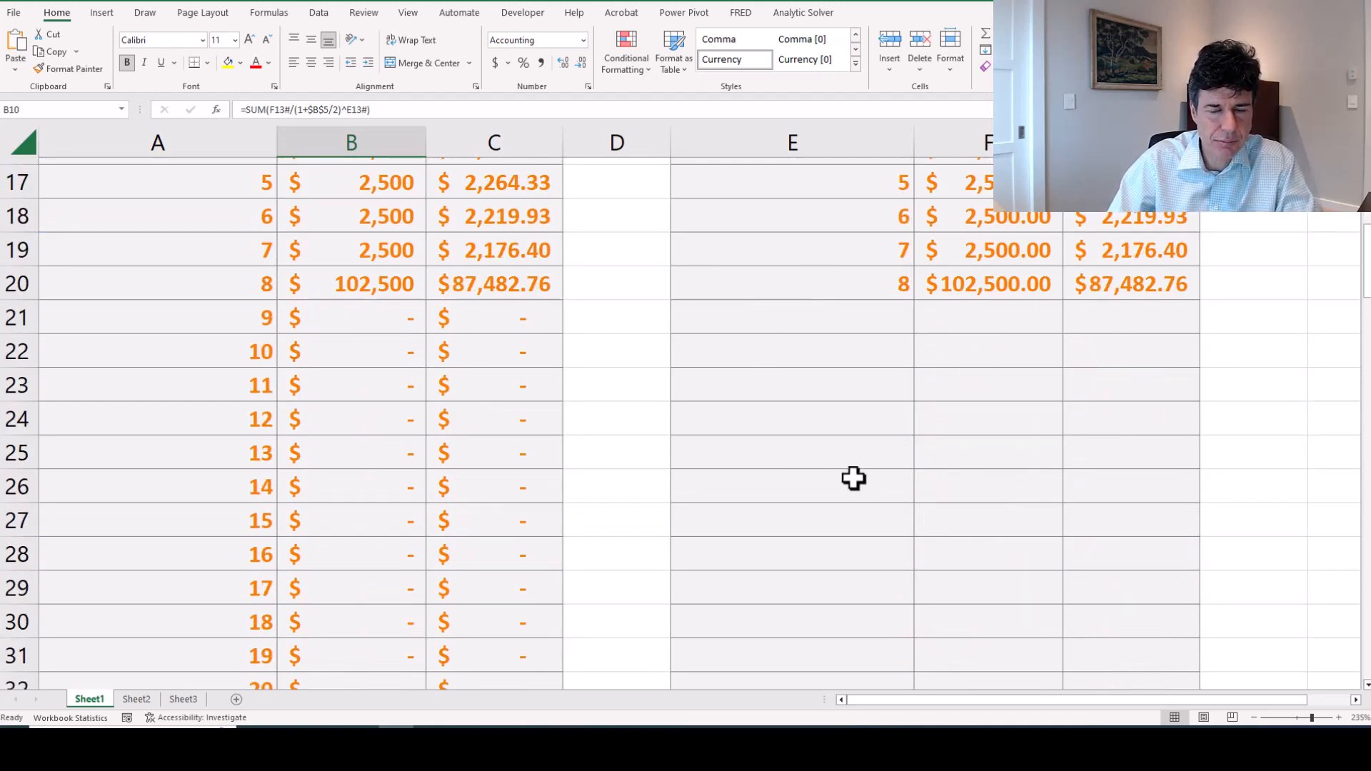
pyautogui.scroll(5, 866, 476)
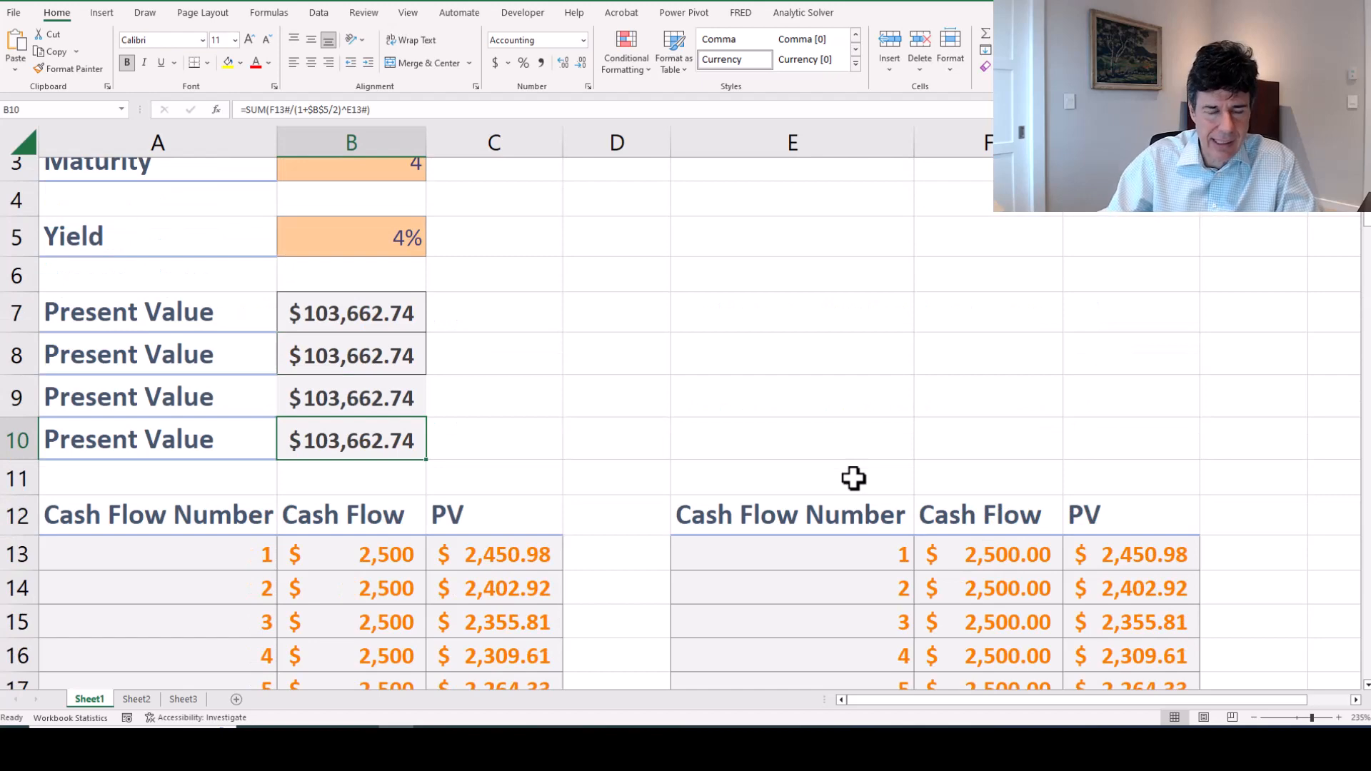
pyautogui.scroll(-4, 1015, 480)
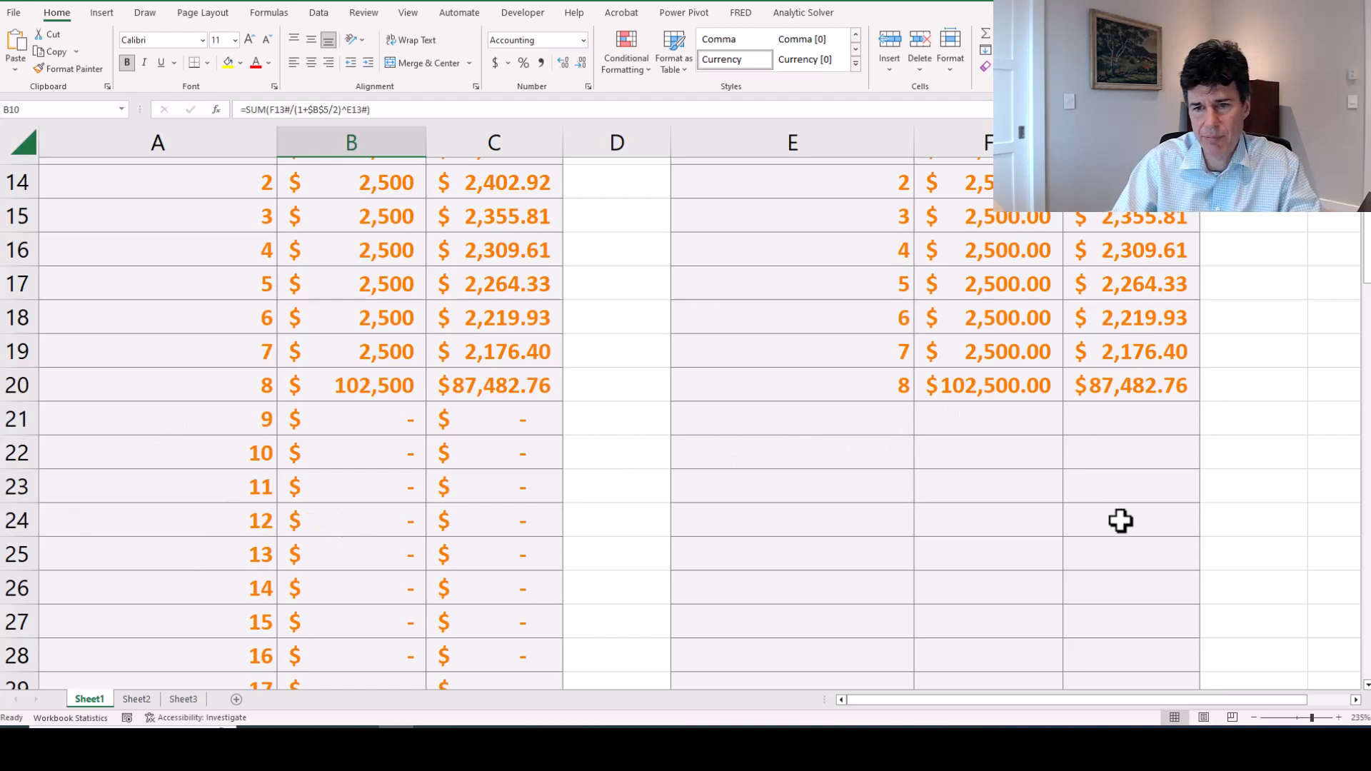
pyautogui.scroll(5, 1085, 507)
pyautogui.click(650, 427)
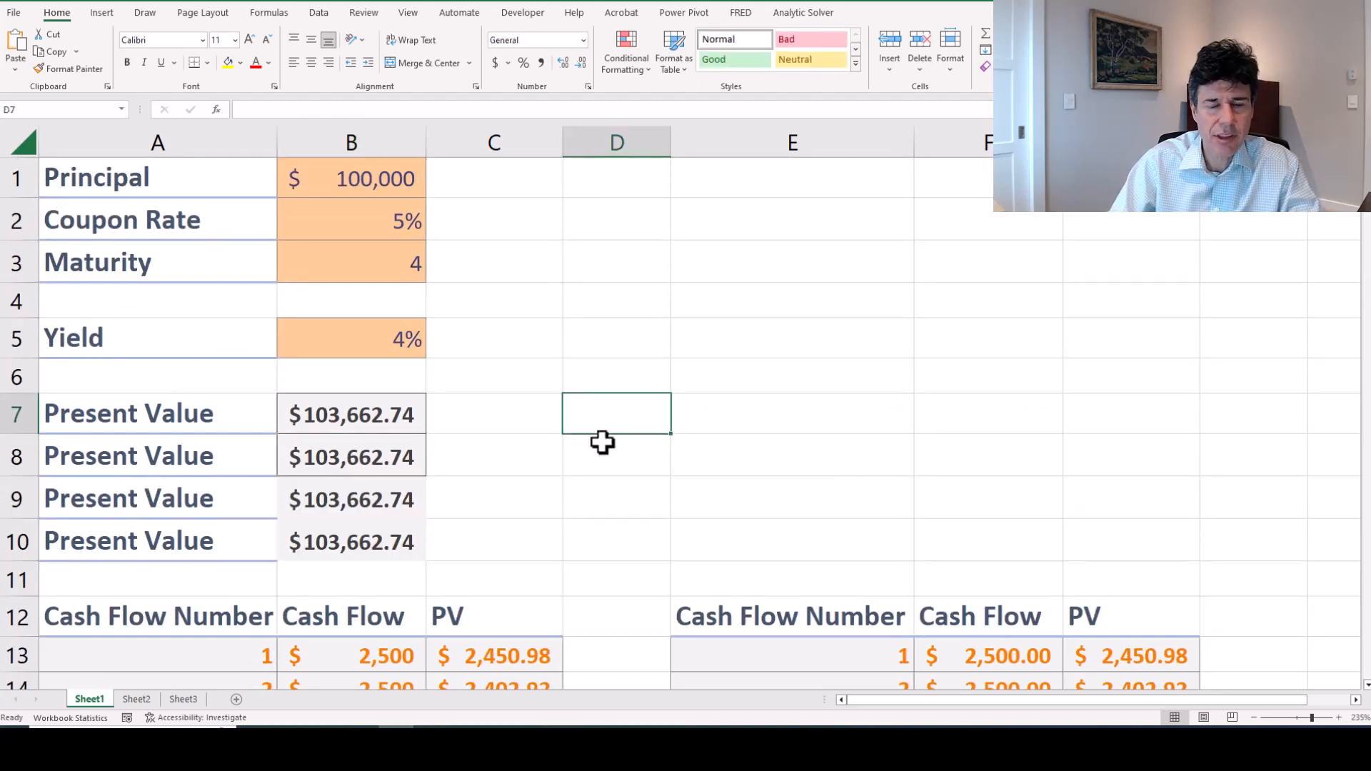
pyautogui.scroll(-5, 603, 440)
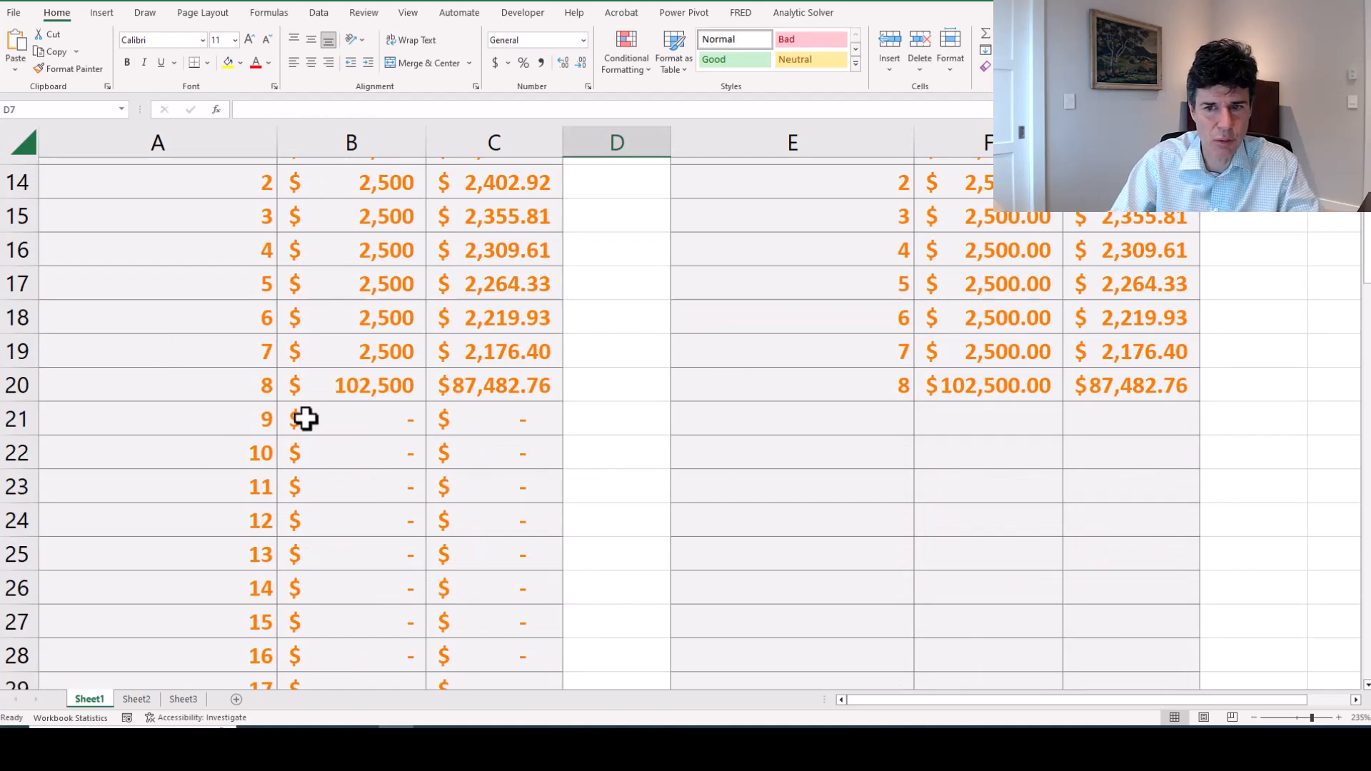
# Examine the dynamic table's Cash Flow column from F19 up to its header, and return to the sheet's start.
pyautogui.click(931, 343)
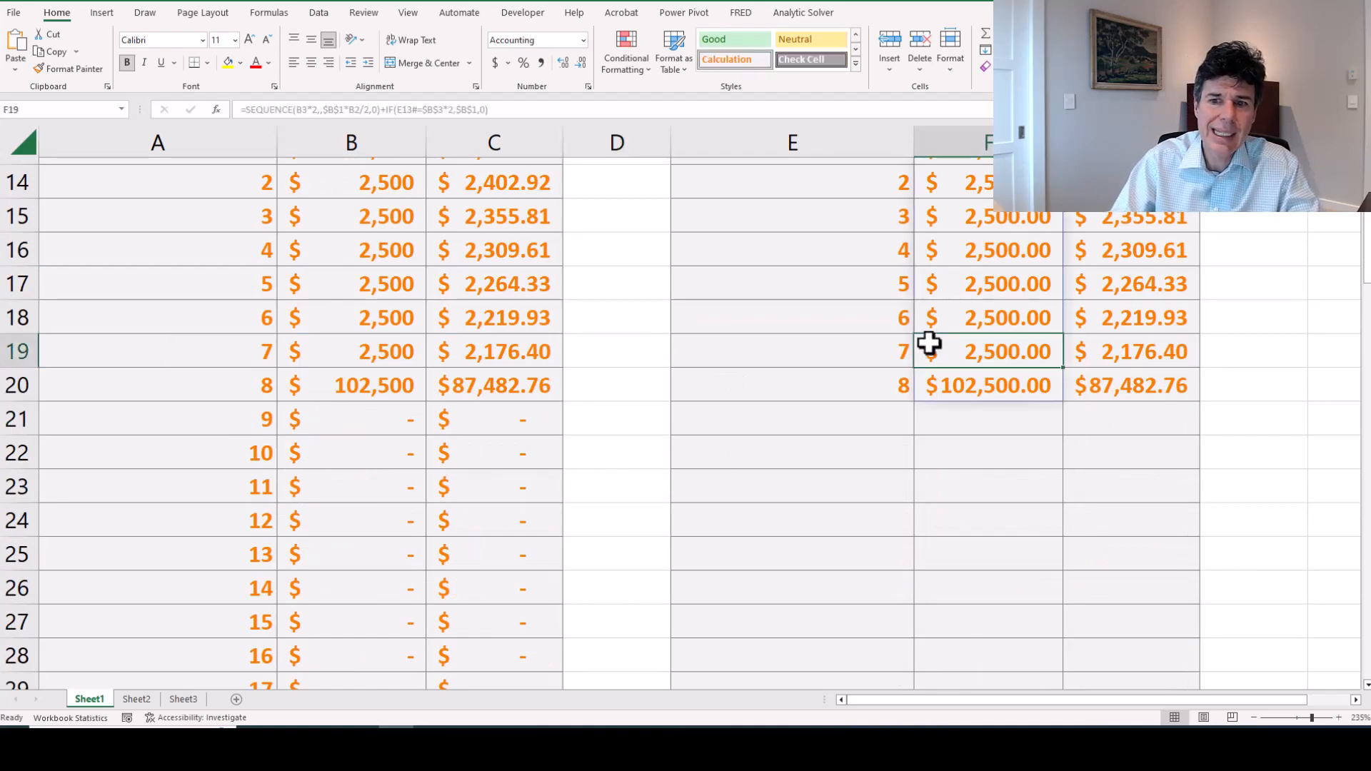
pyautogui.scroll(3, 928, 343)
pyautogui.scroll(-2, 857, 363)
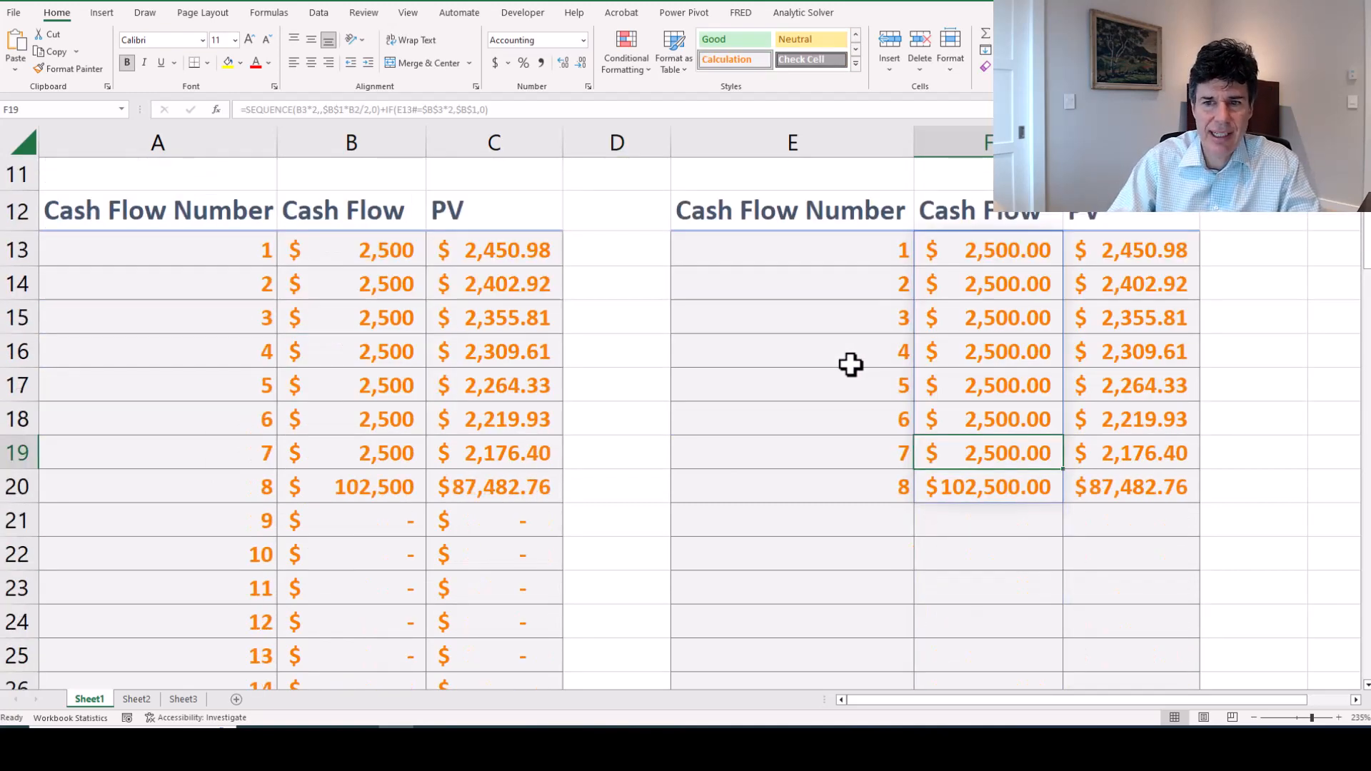
pyautogui.press('Up')
pyautogui.press('Up')
pyautogui.press('Down')
pyautogui.press('Down')
pyautogui.press('Down')
pyautogui.press('Up')
pyautogui.hotkey('ctrl', 'Up')
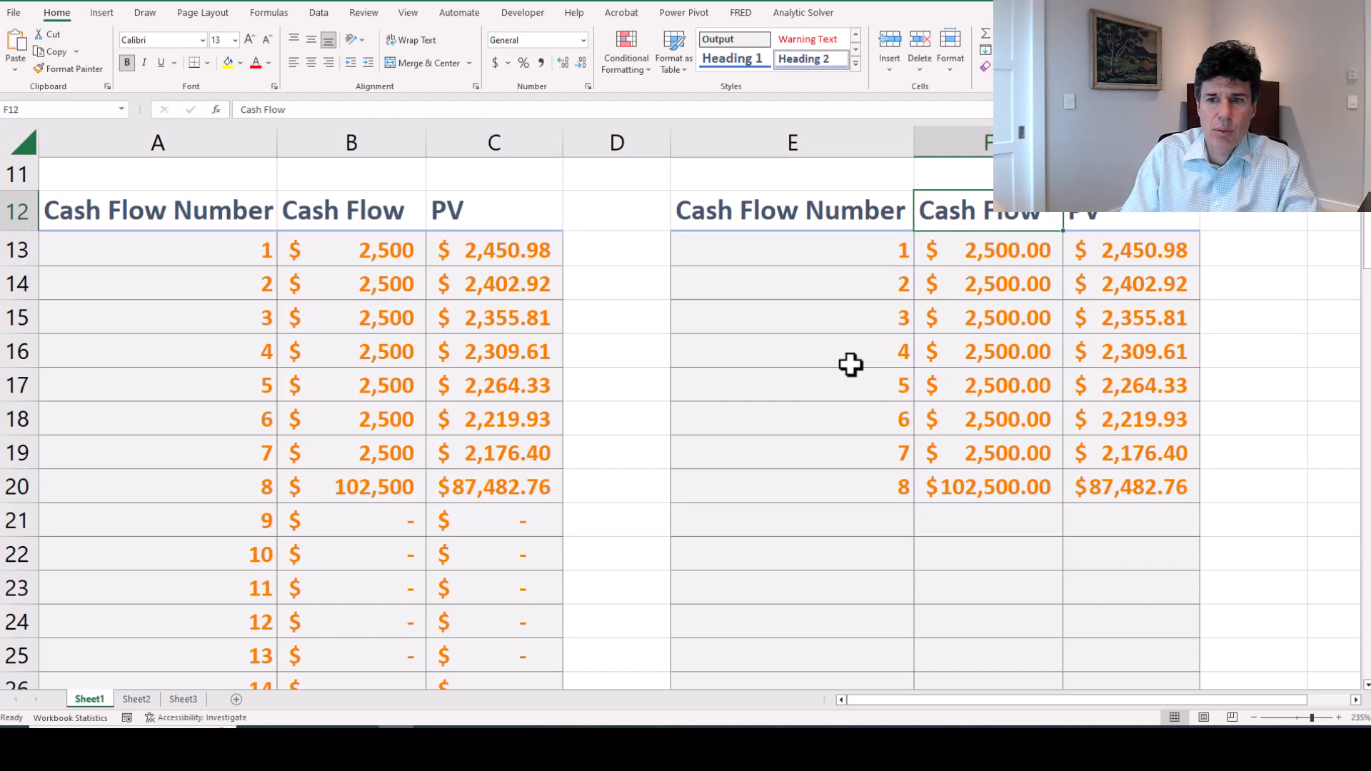
pyautogui.hotkey('ctrl', 'Home')
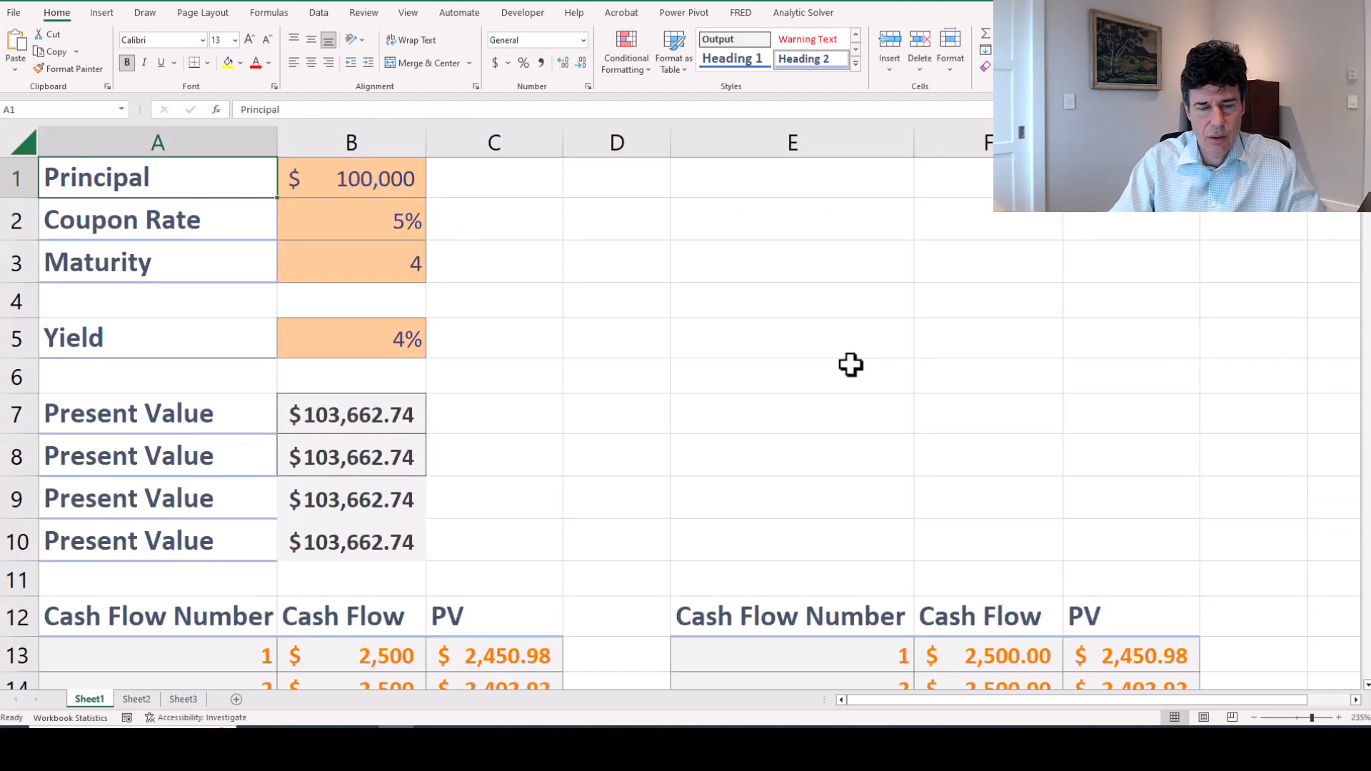
# Review the dynamic table's spilled range E13:G20 and go back to cell A1.
pyautogui.scroll(-3, 1000, 399)
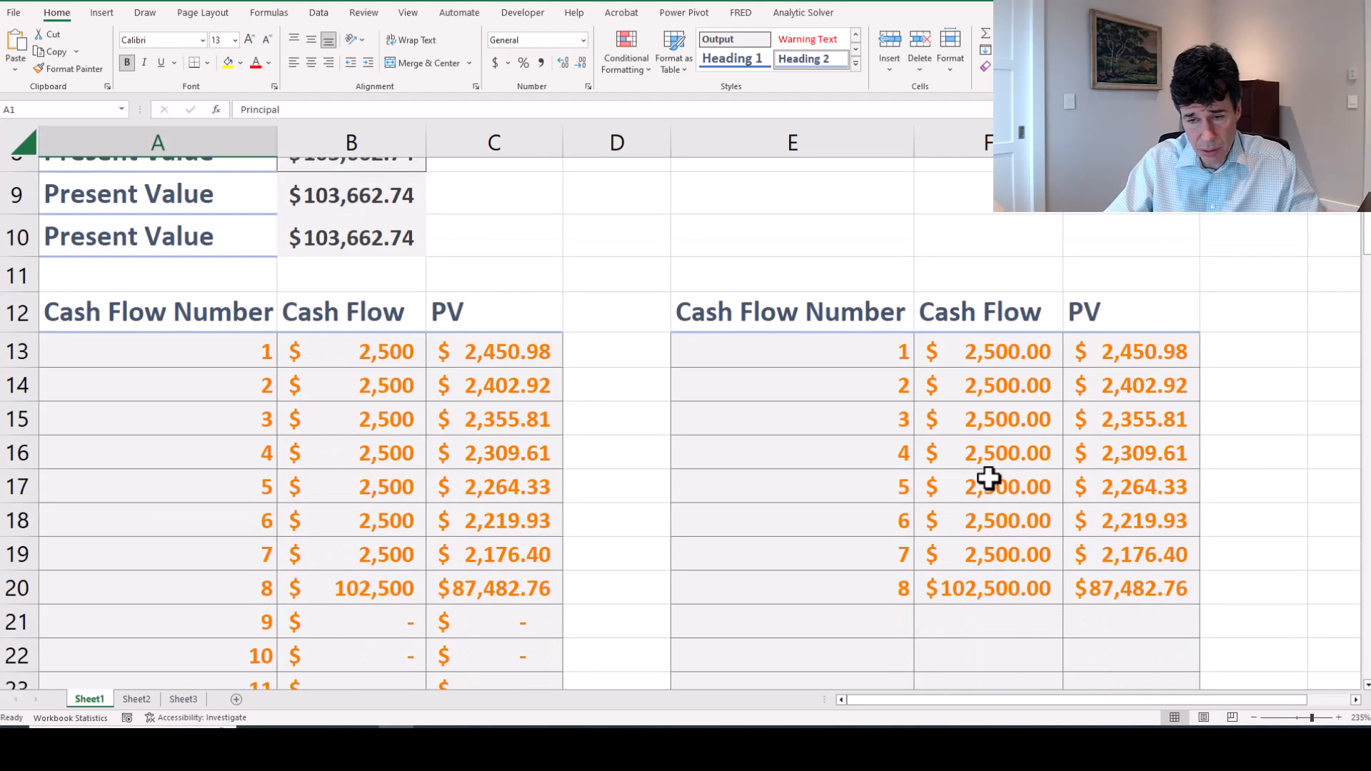
pyautogui.moveTo(882, 368); pyautogui.dragTo(1095, 572)
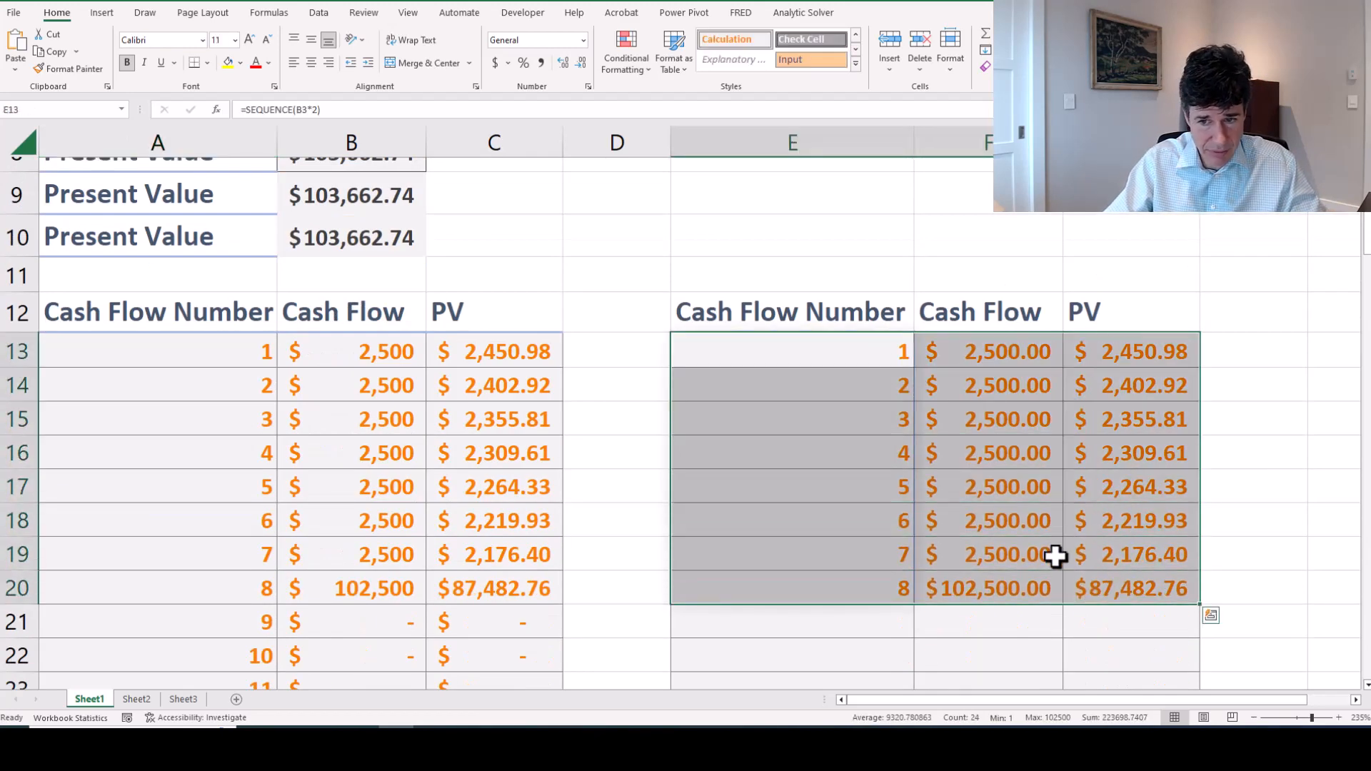
pyautogui.click(839, 271)
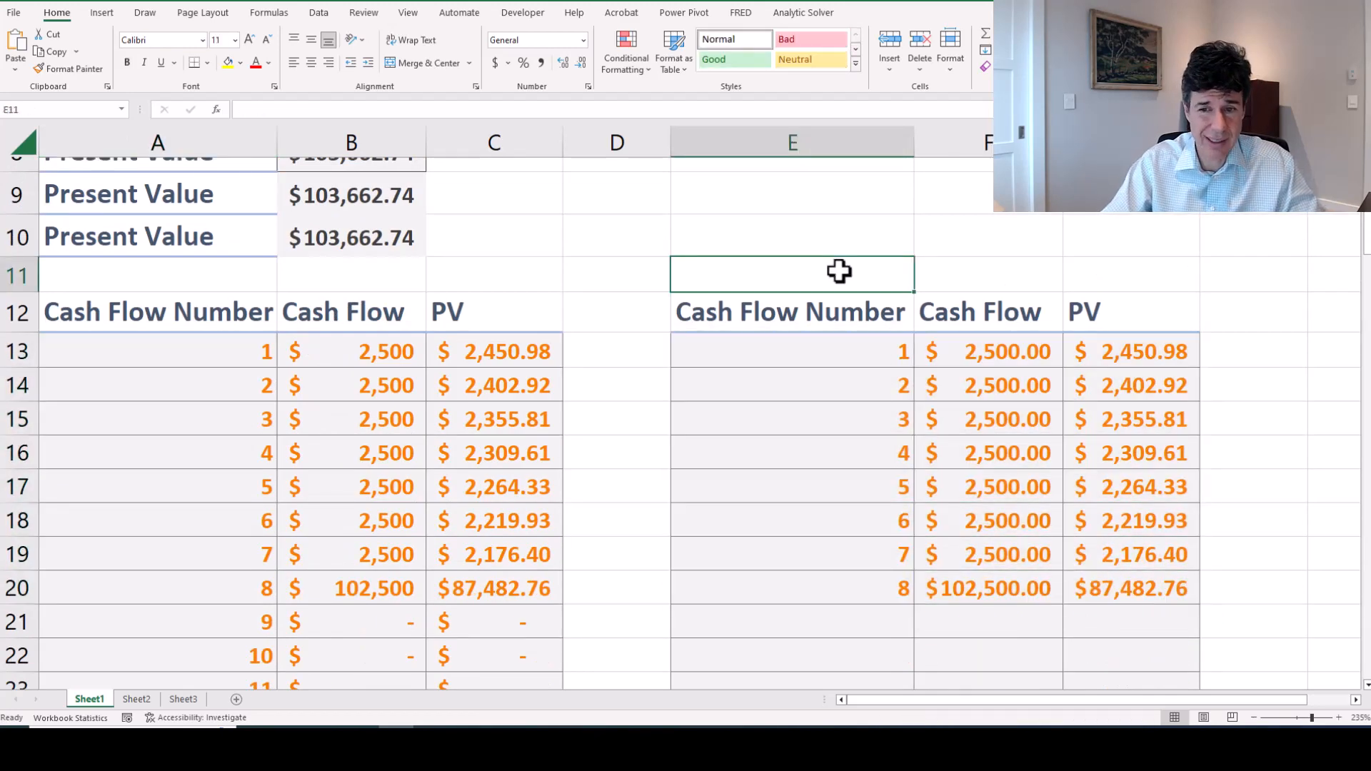
pyautogui.hotkey('ctrl', 'Home')
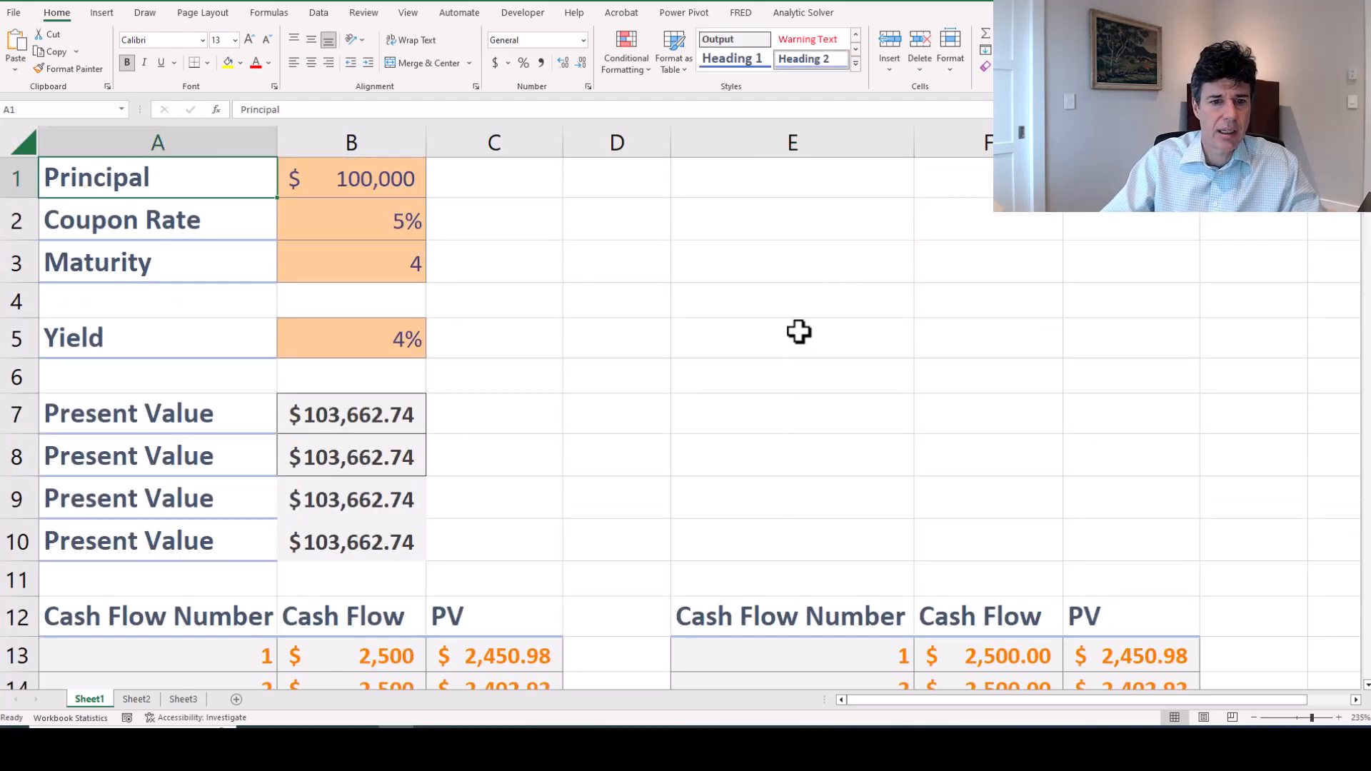
# Apply the Output cell style to the present values in B9:B10.
pyautogui.click(386, 500)
pyautogui.keyDown('shift'); pyautogui.click(388, 540); pyautogui.keyUp('shift')
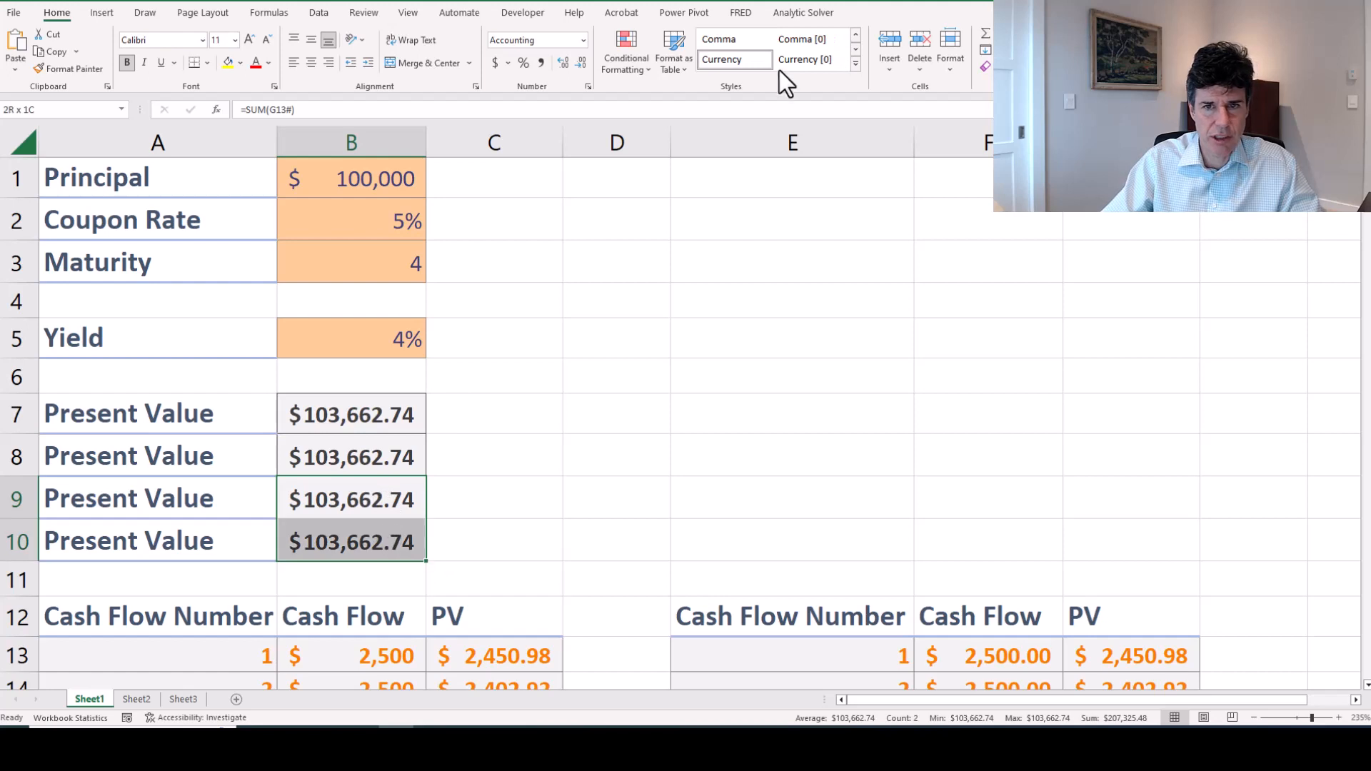
pyautogui.click(854, 65)
pyautogui.click(754, 126)
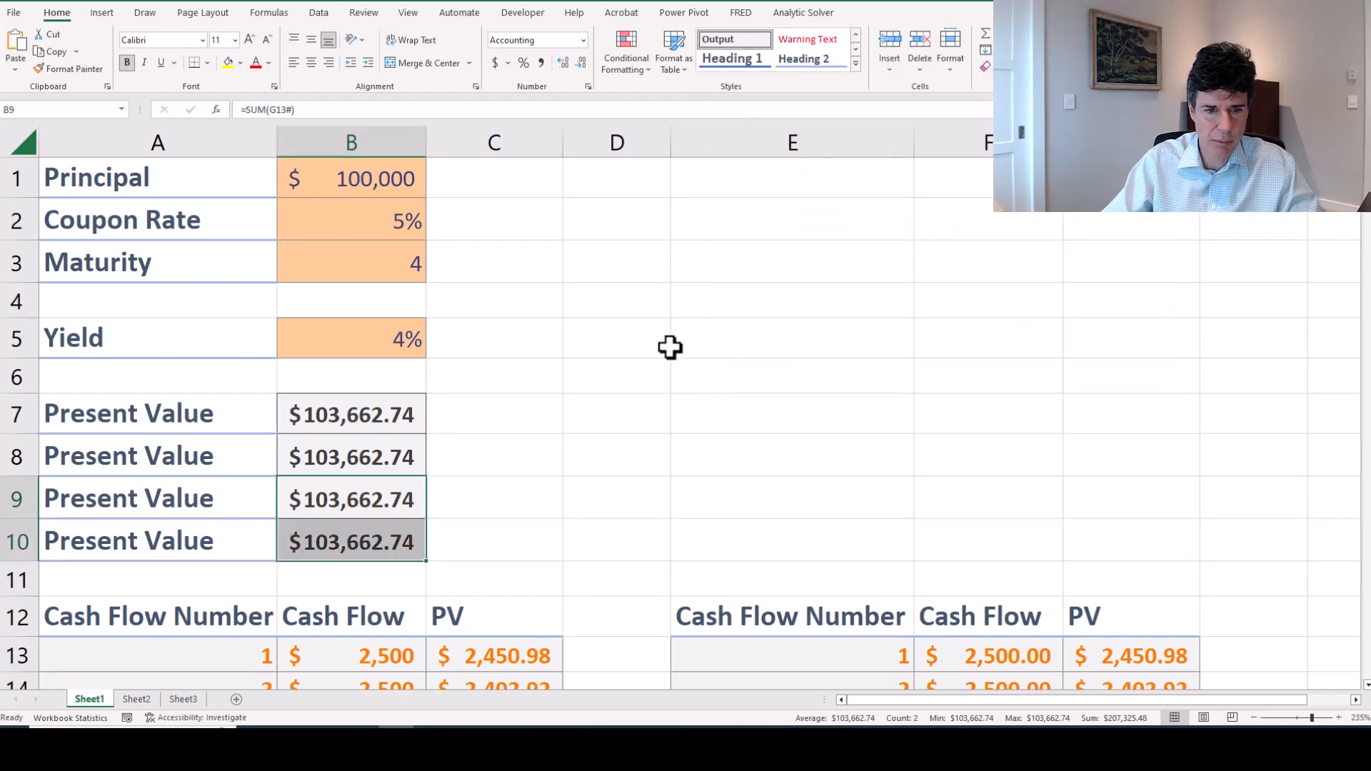
pyautogui.click(646, 376)
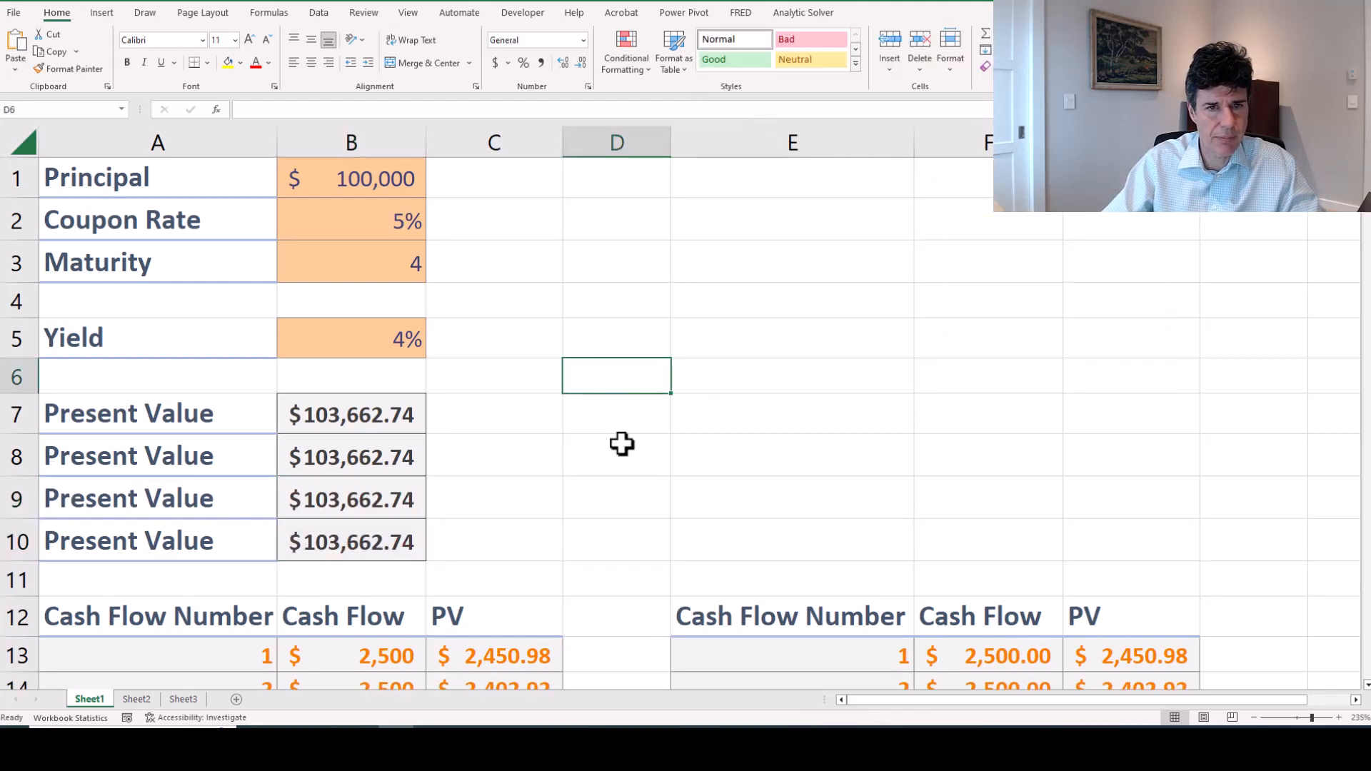